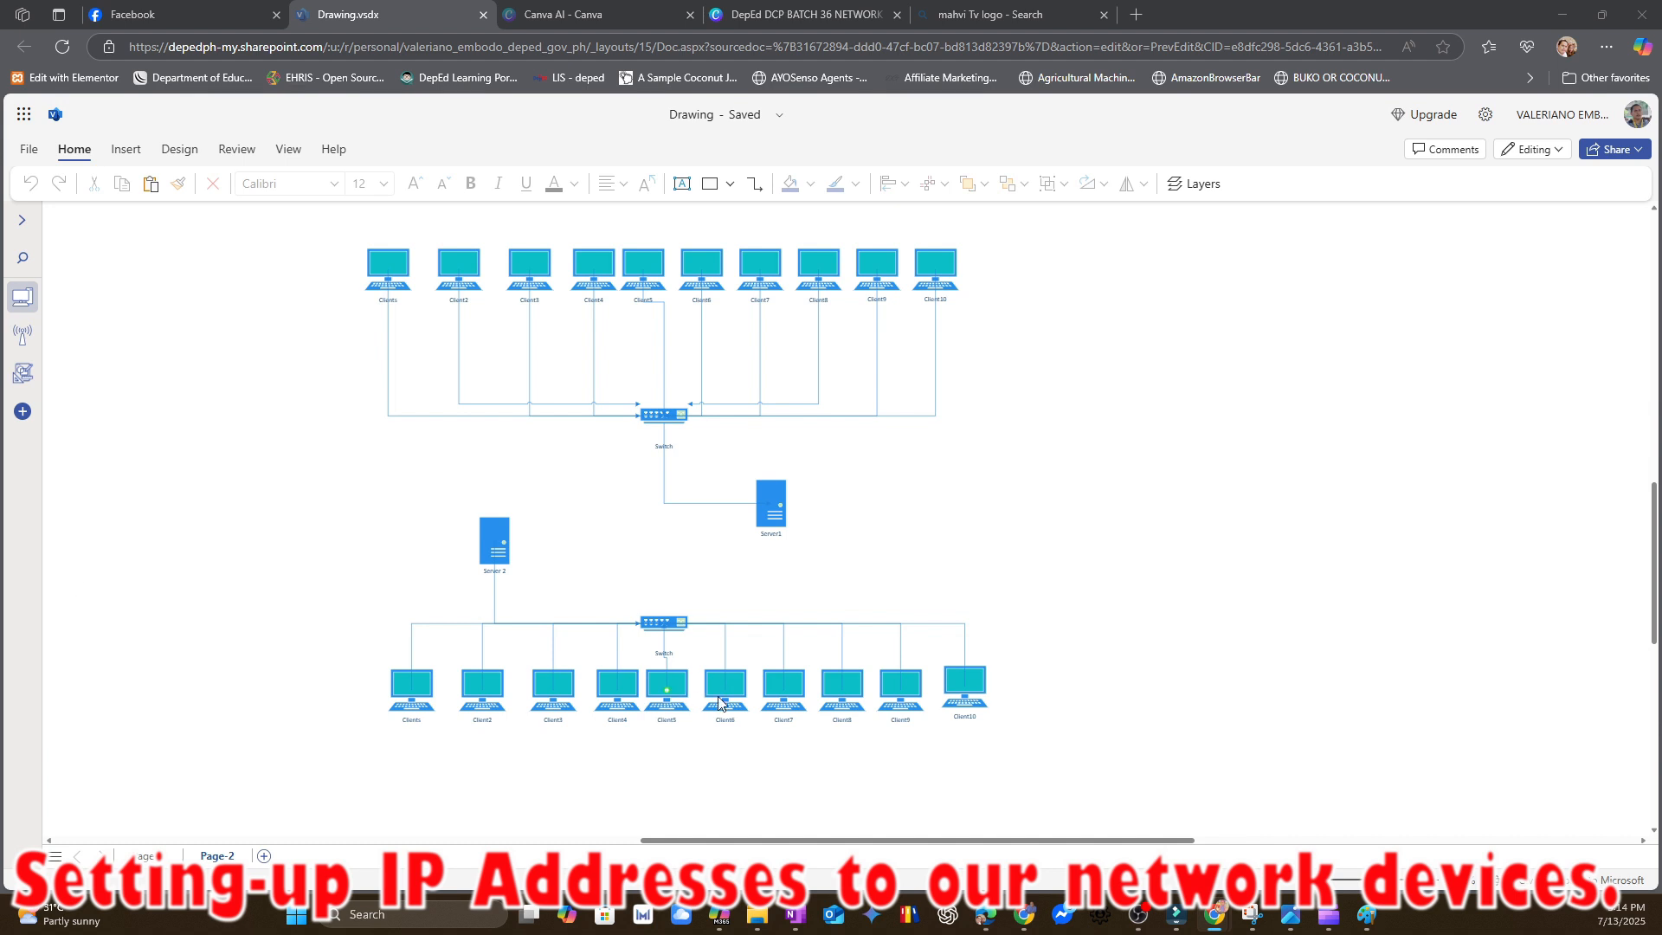
click(1155, 443)
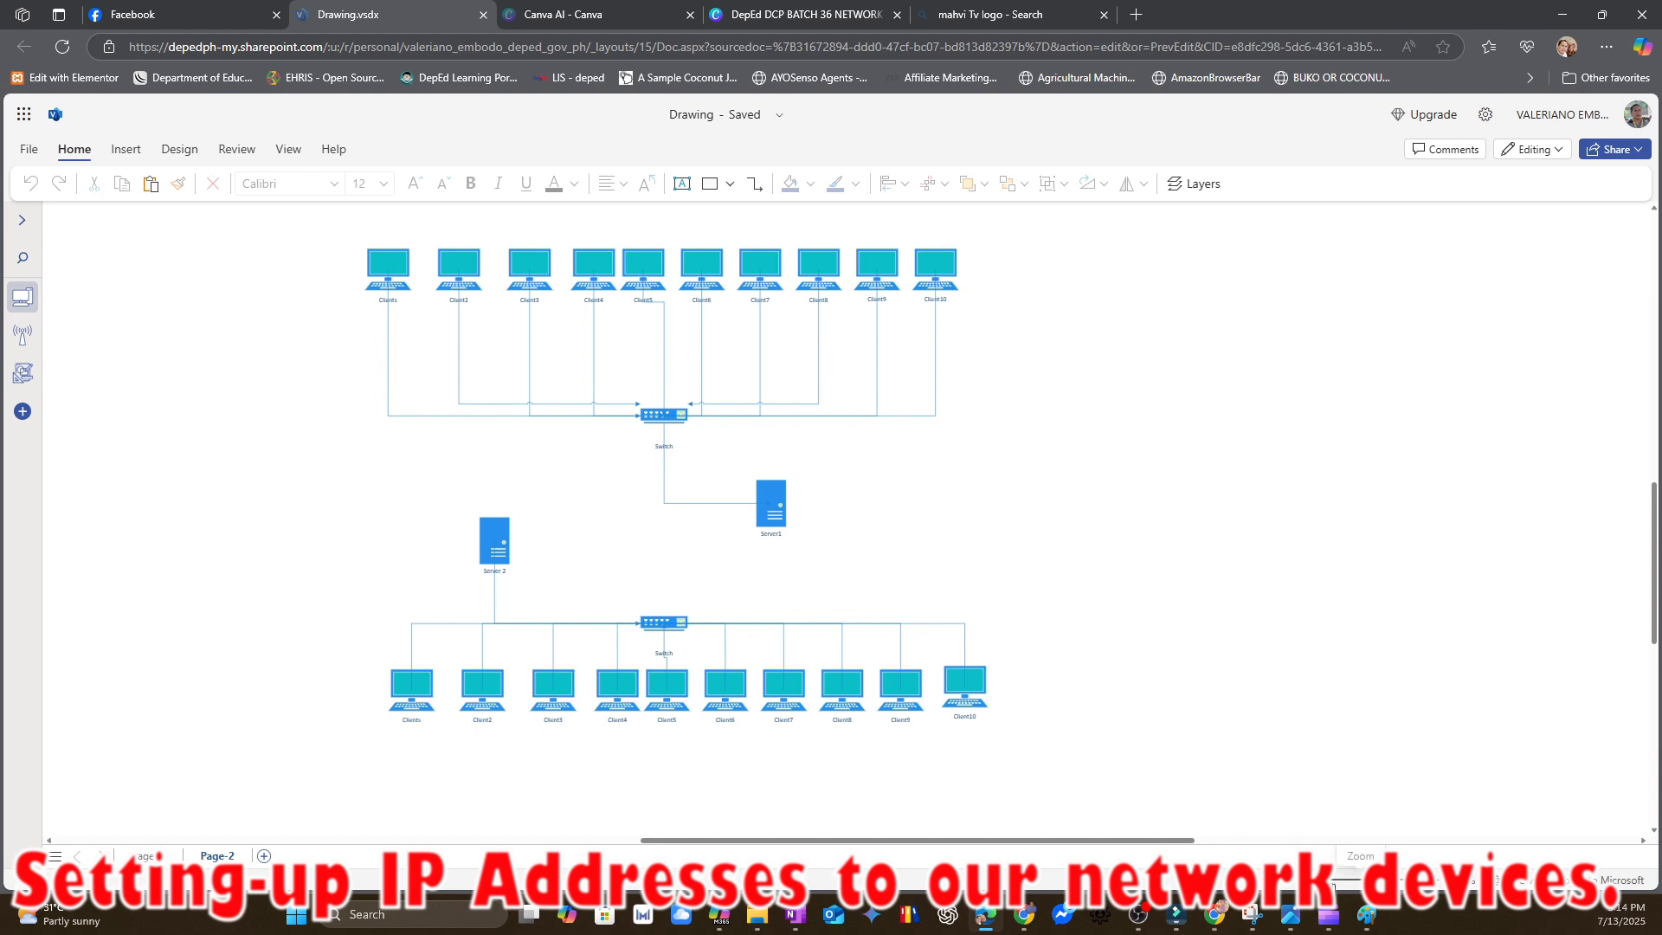
drag(1330, 880, 1332, 881)
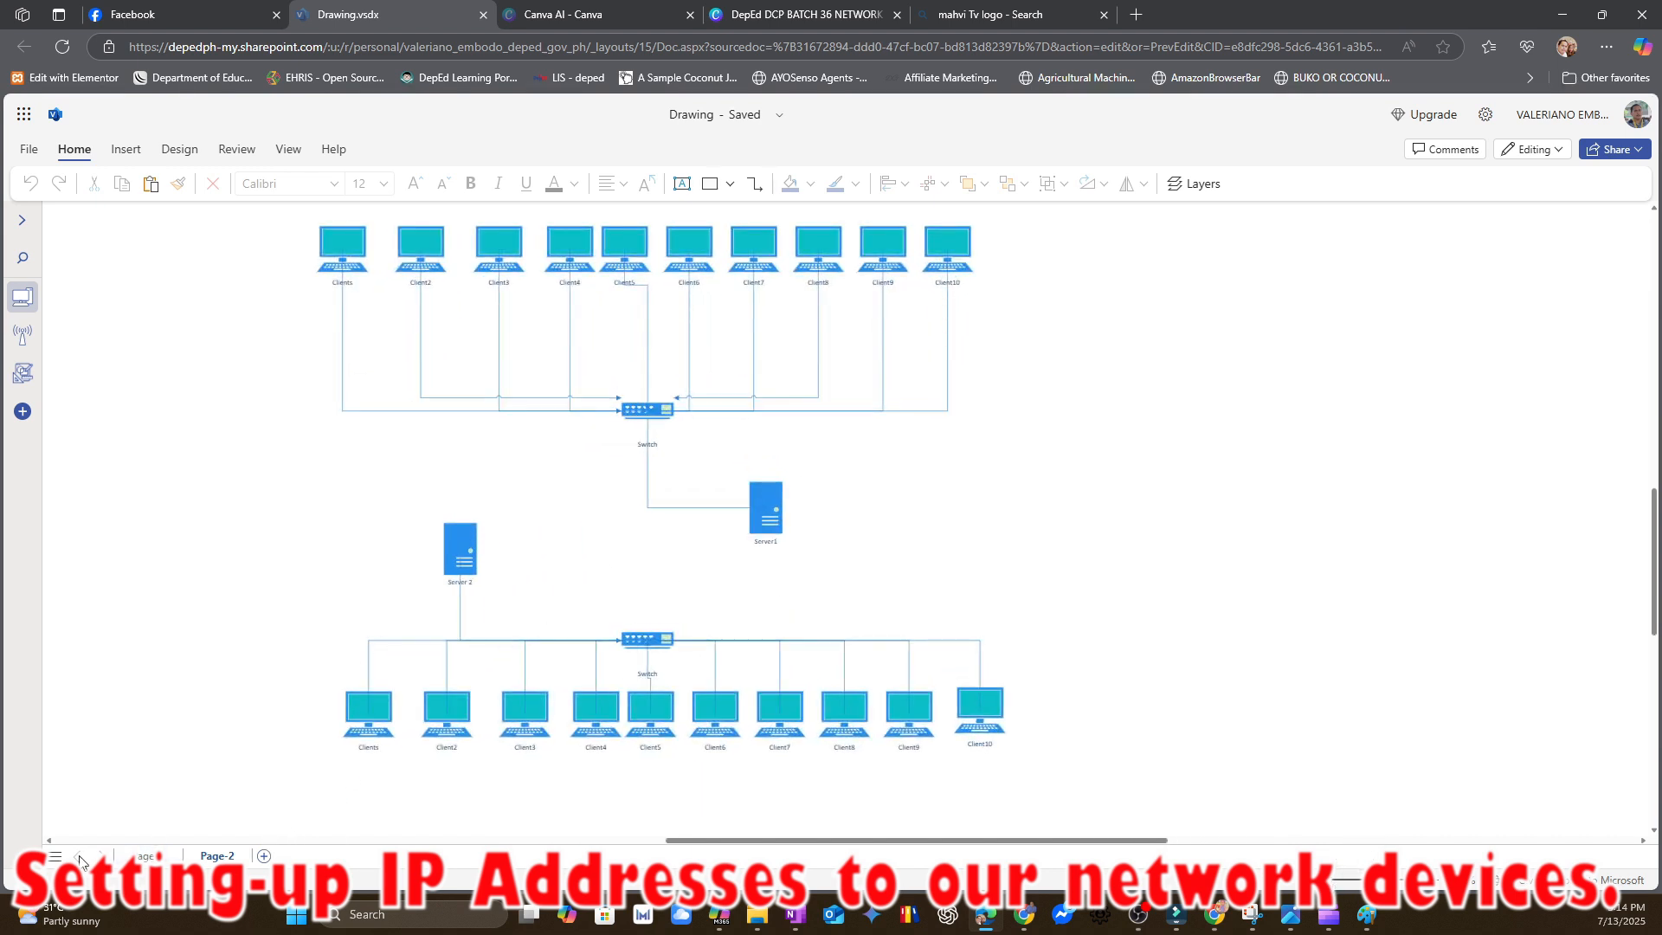
click(53, 857)
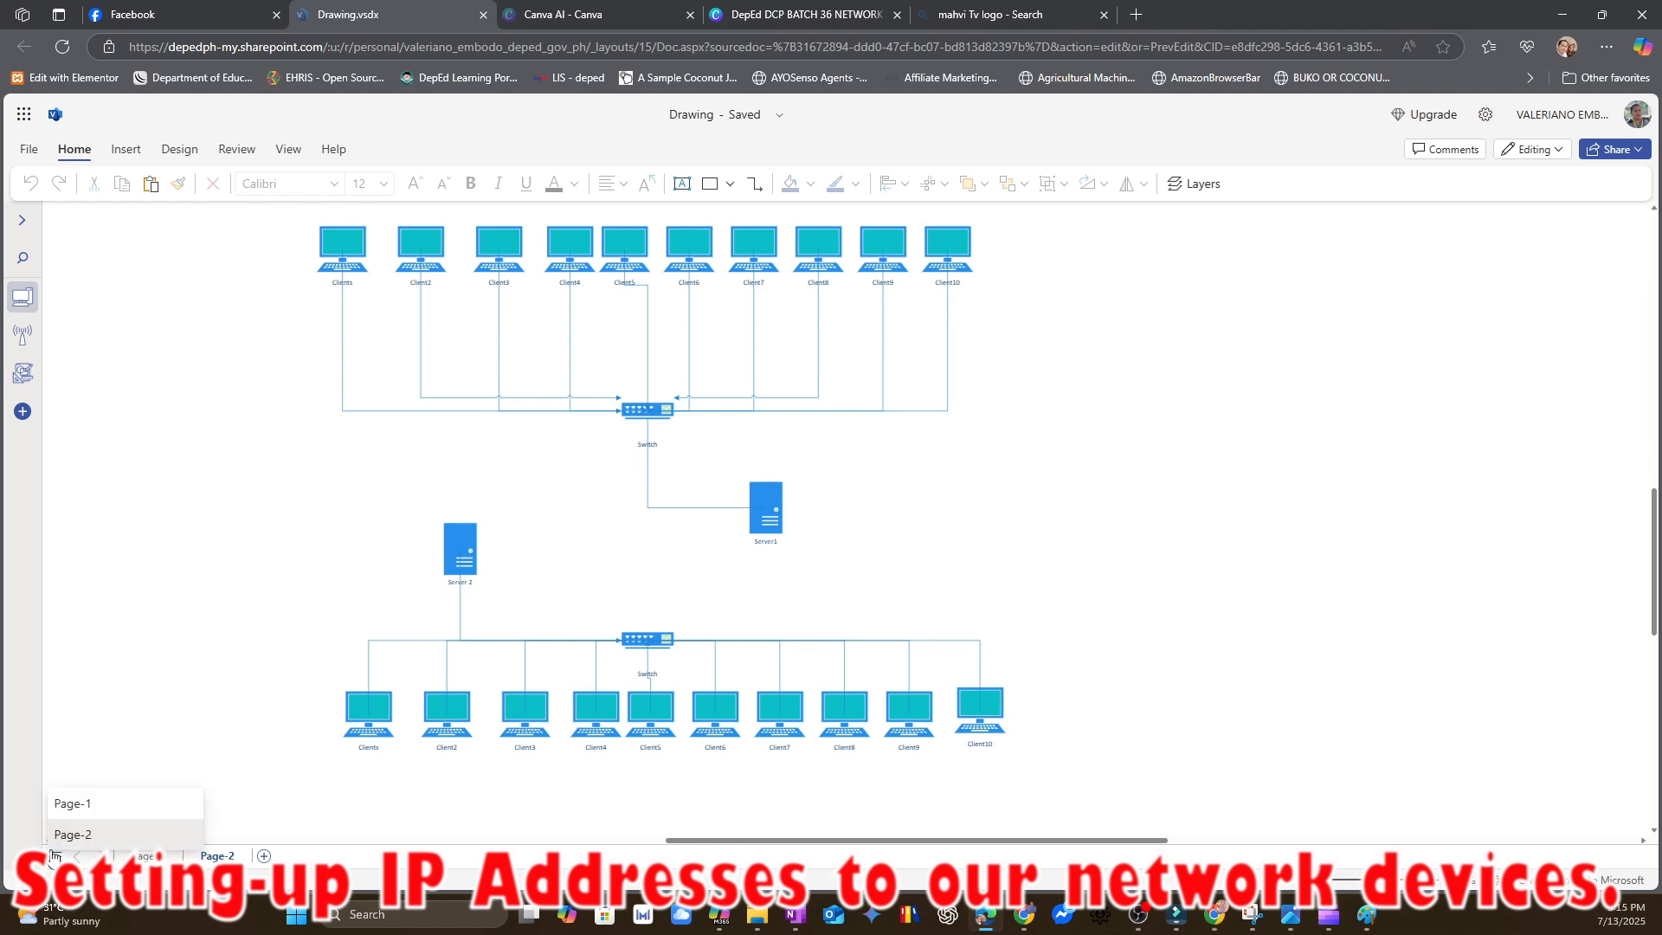
click(54, 857)
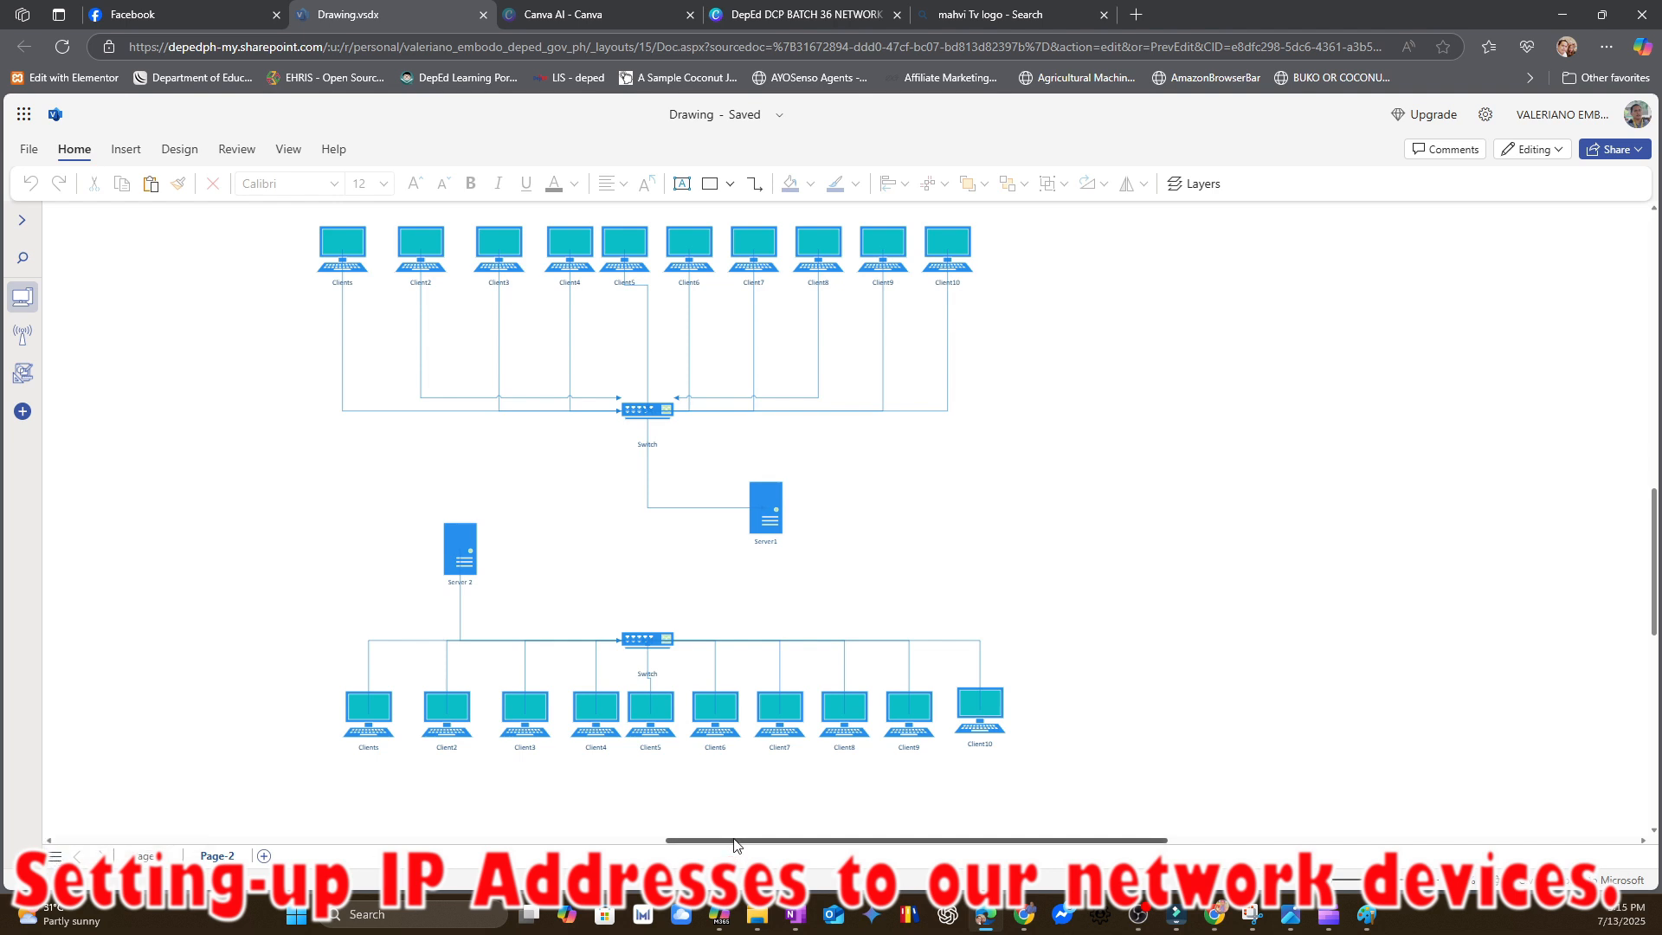
drag(735, 841, 688, 847)
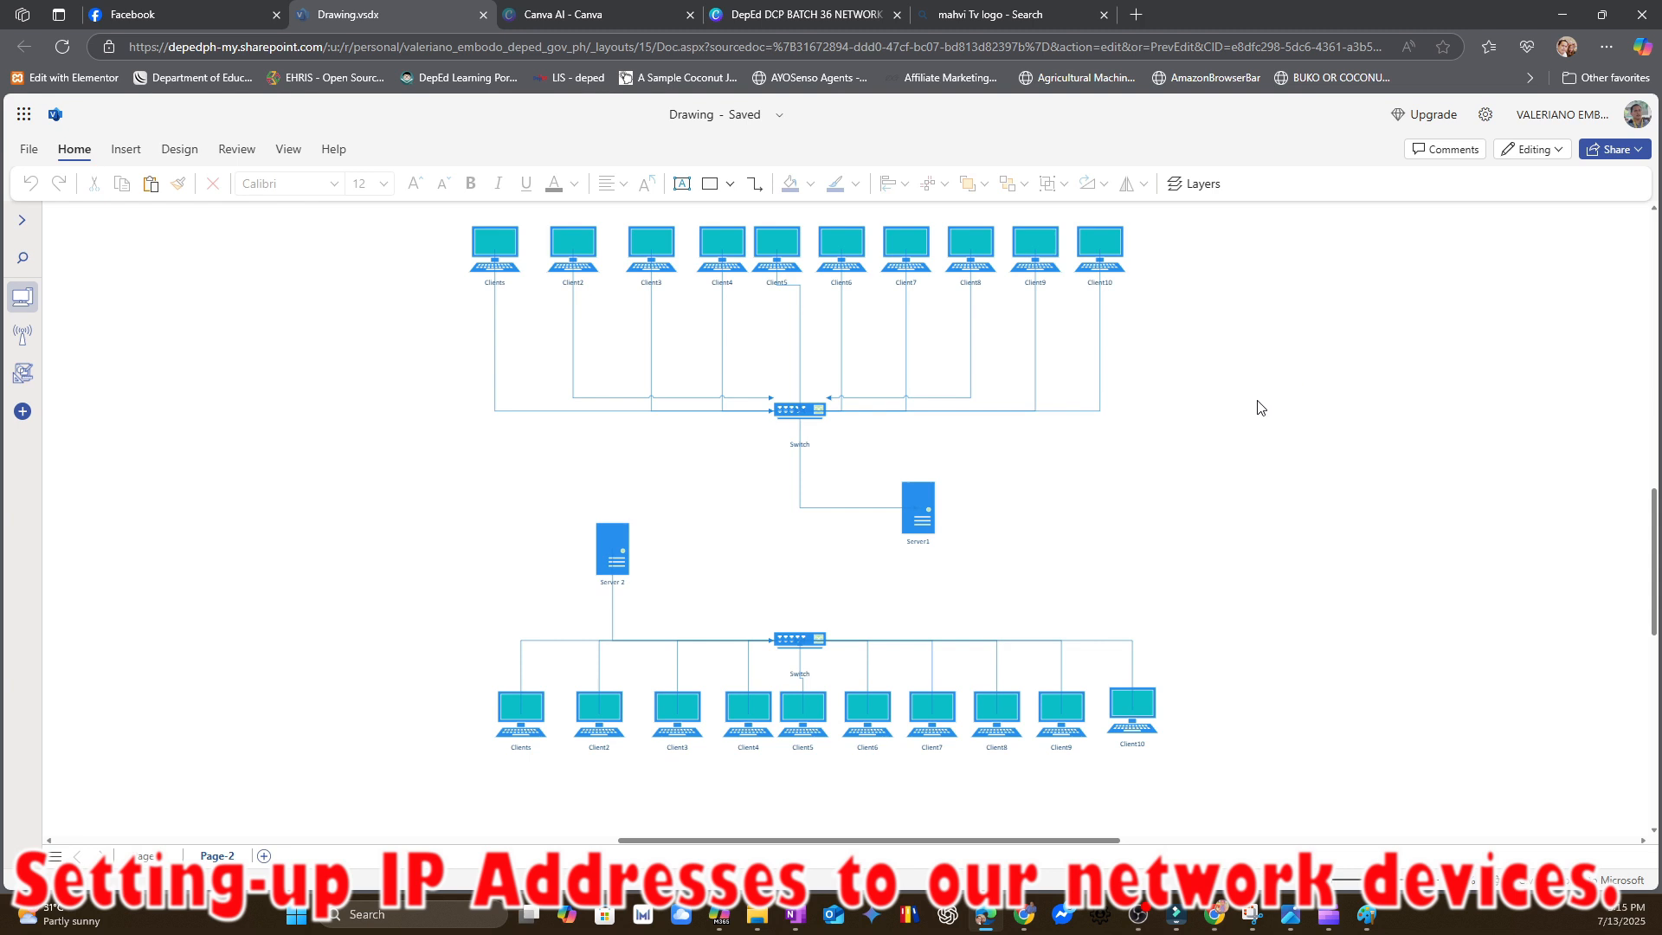
click(917, 514)
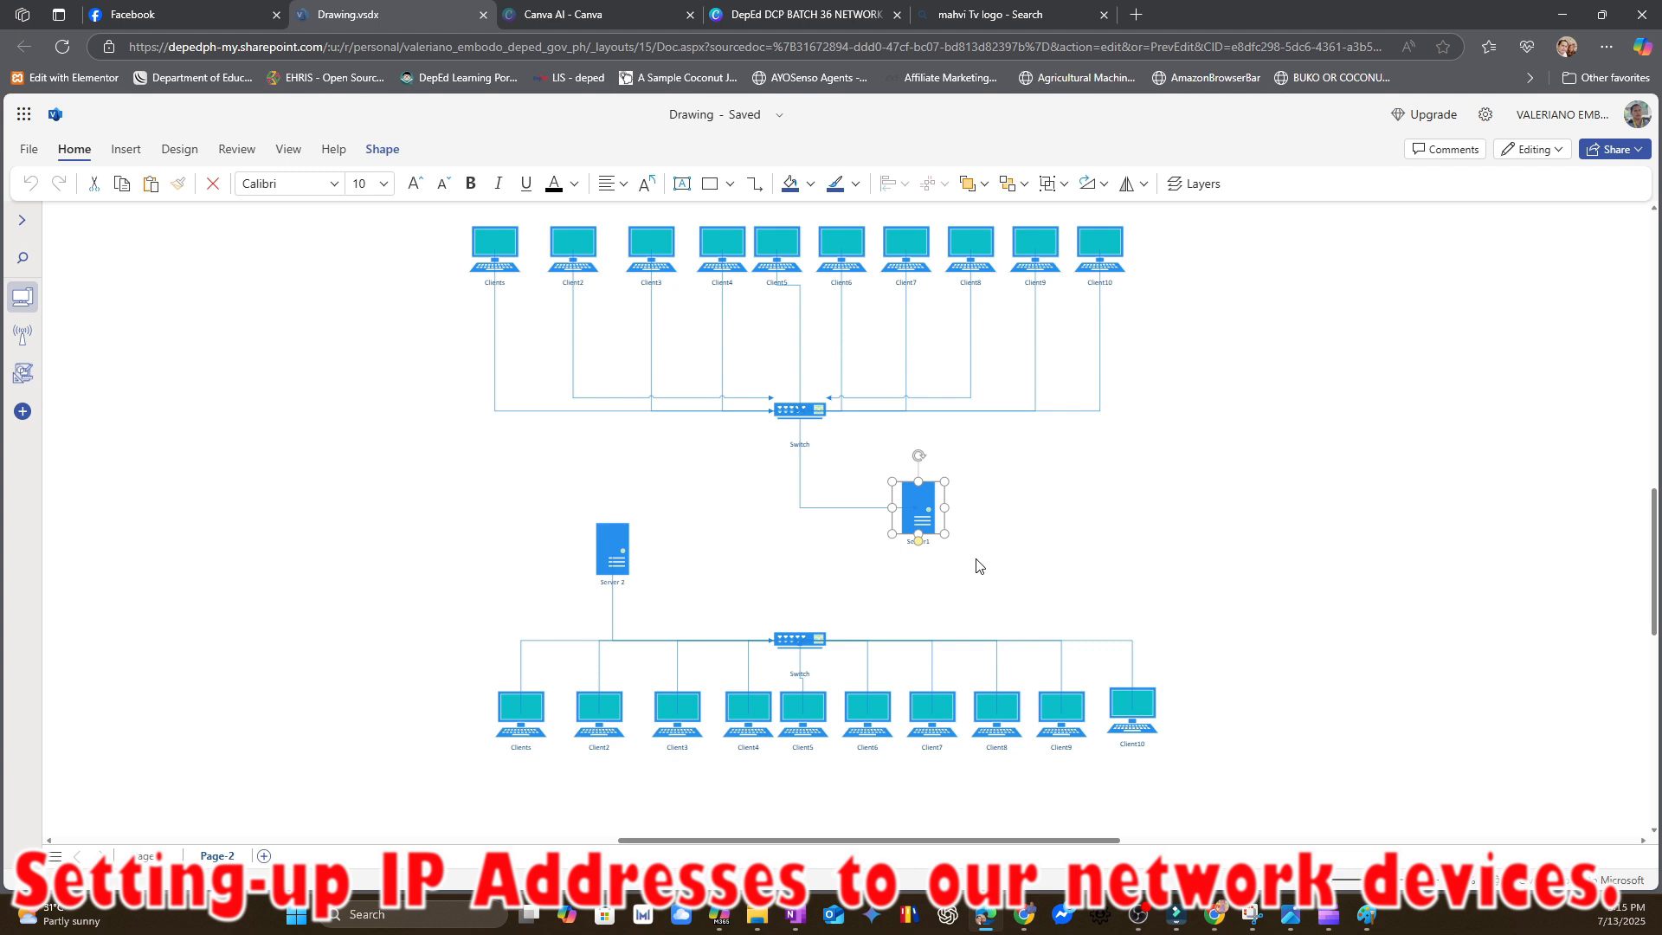
click(1195, 184)
click(1233, 299)
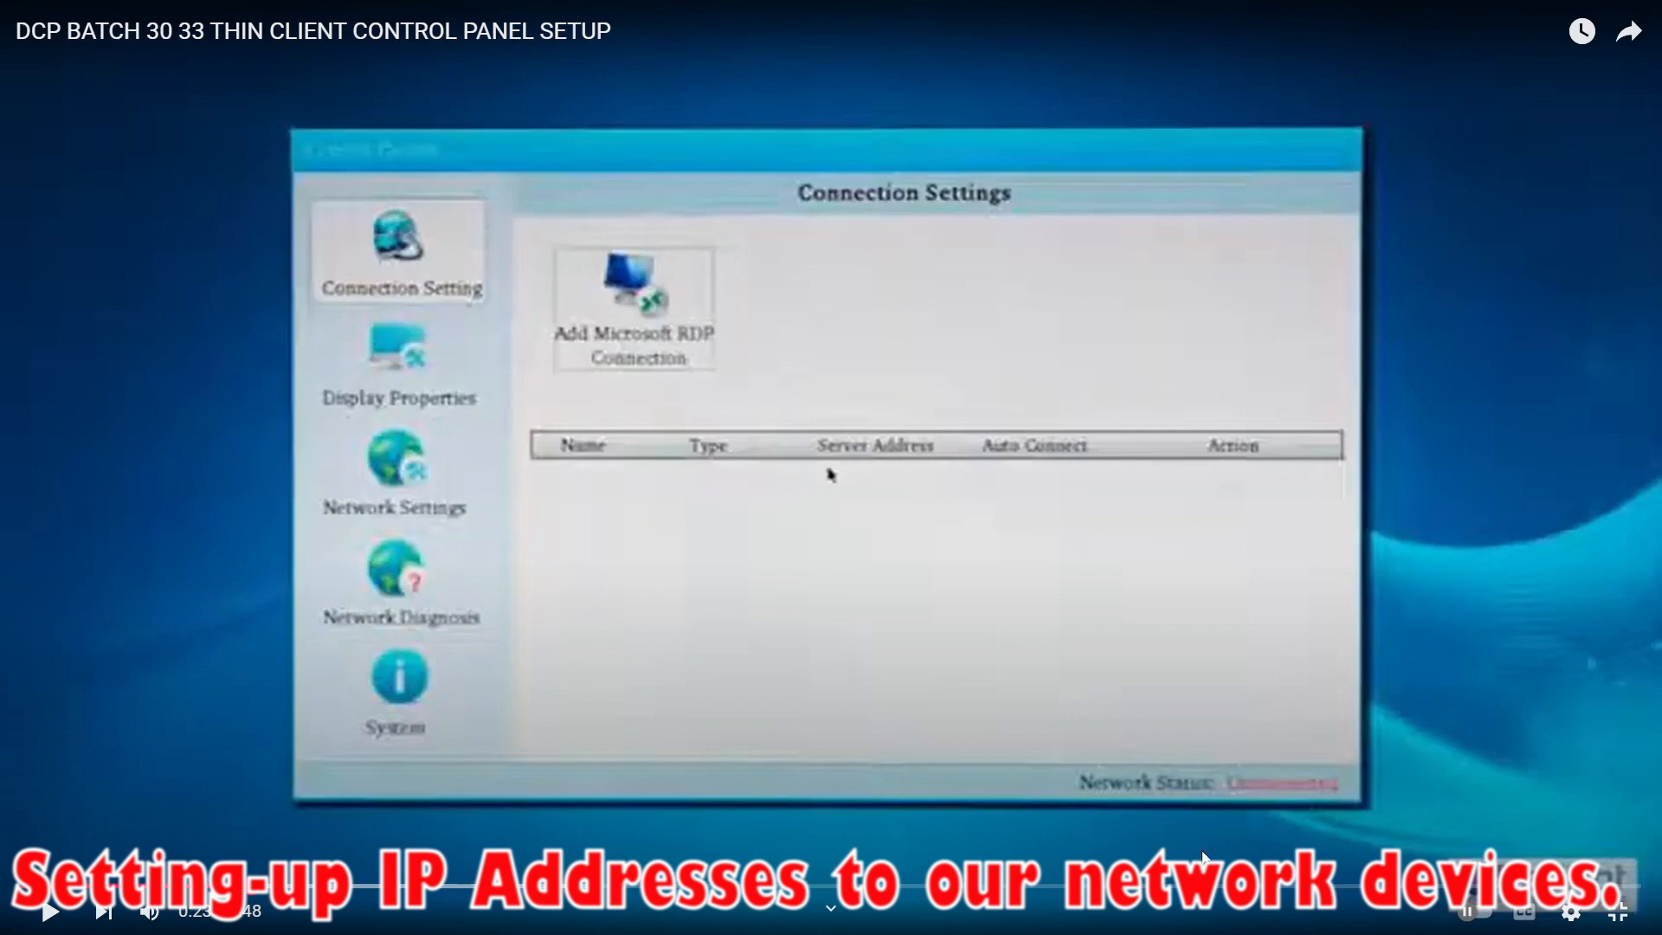
- Open the thin client's network settings and set its static IP address to 192.168.1.11
click(52, 915)
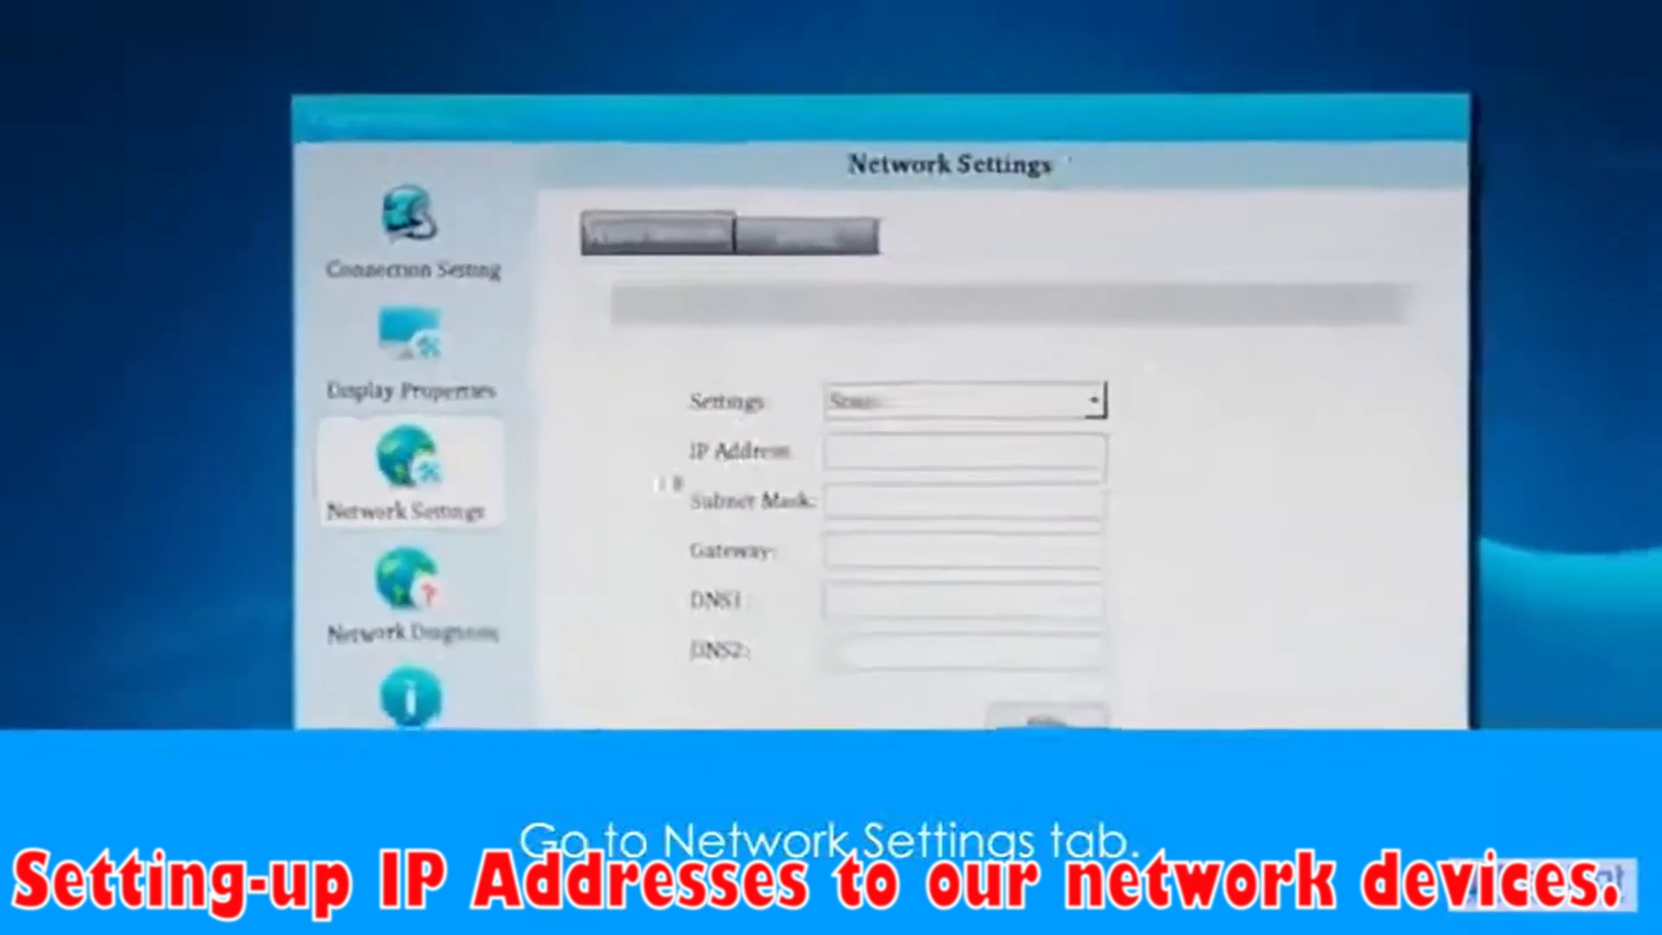
click(829, 474)
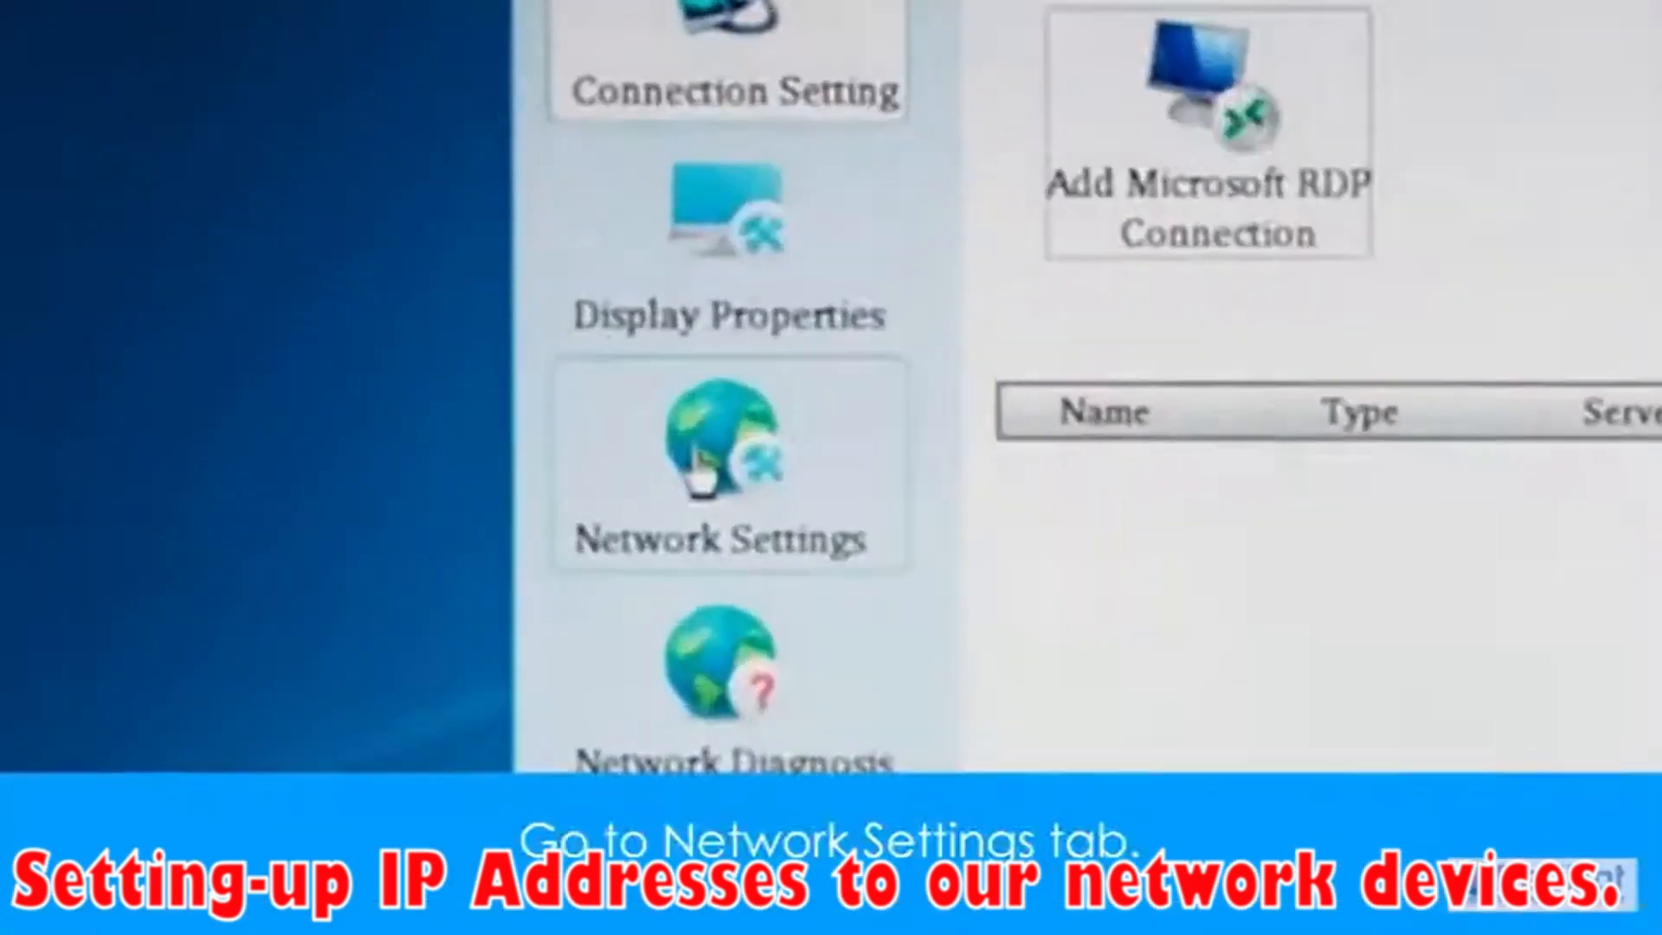
click(723, 461)
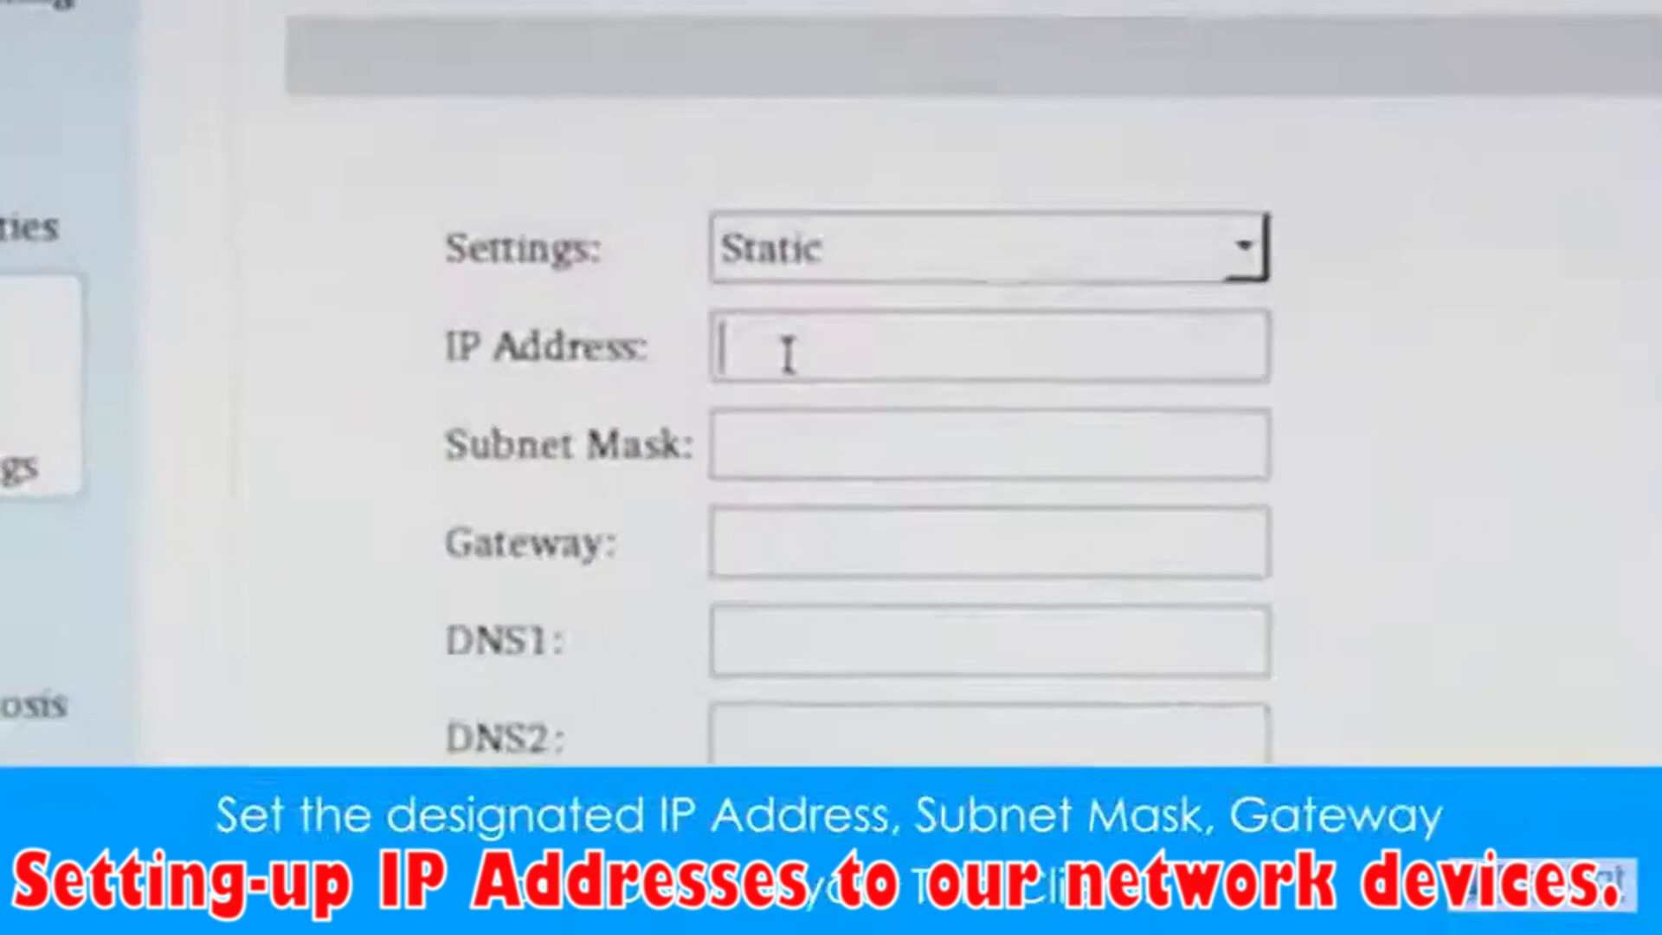
text(19)
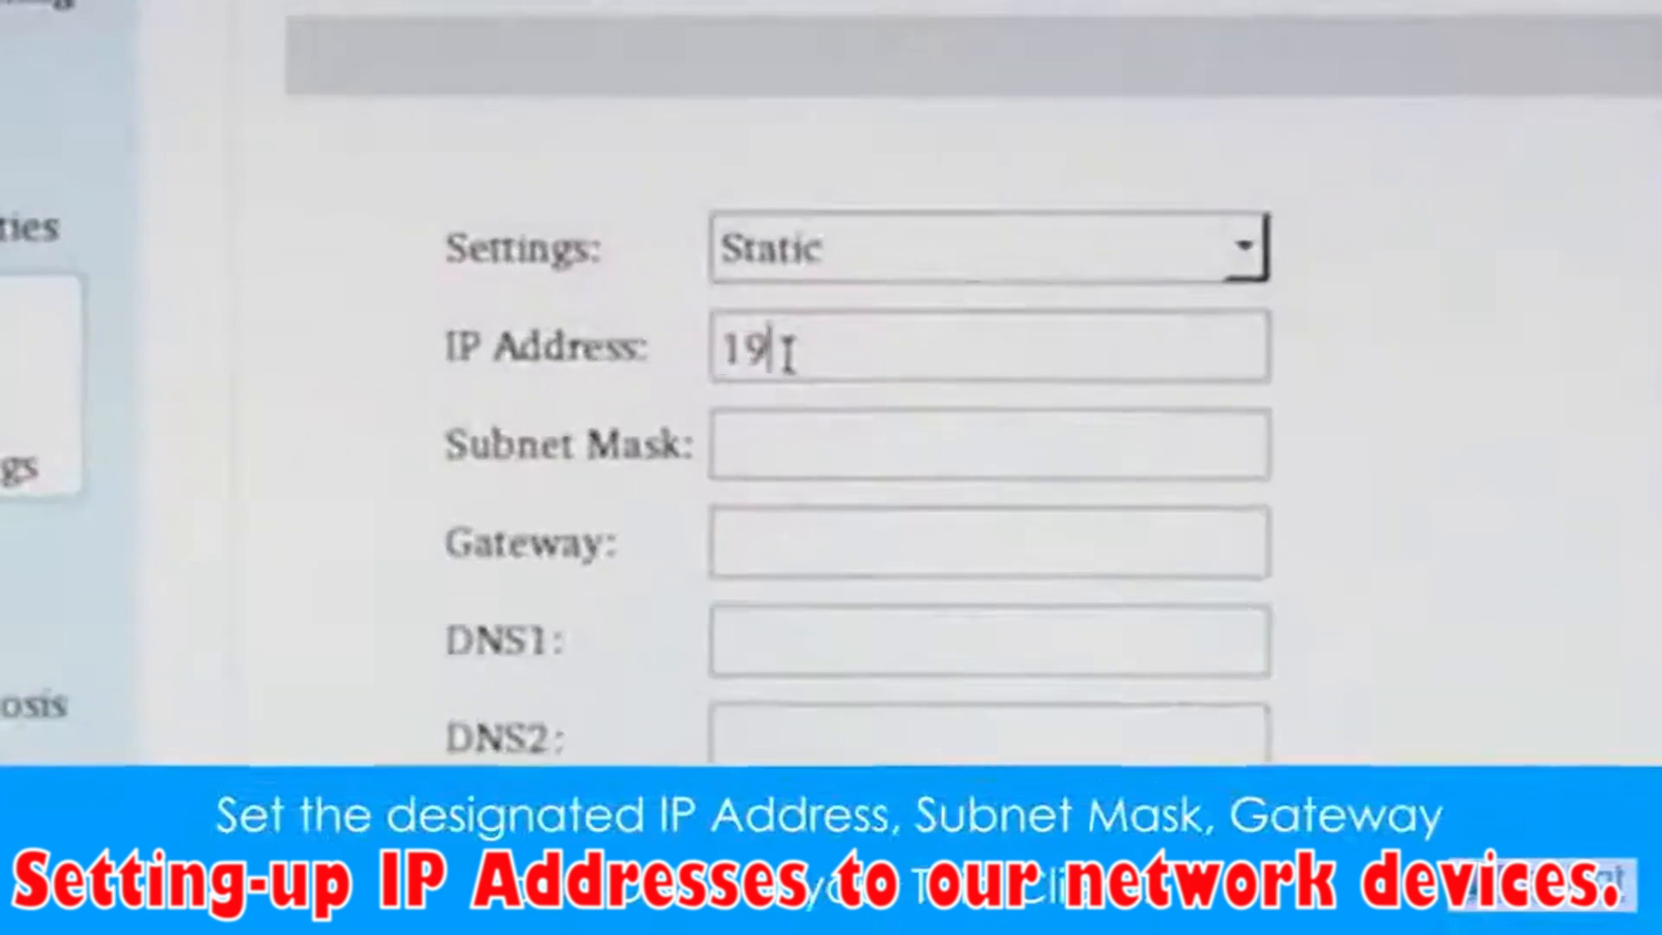
text(2.168)
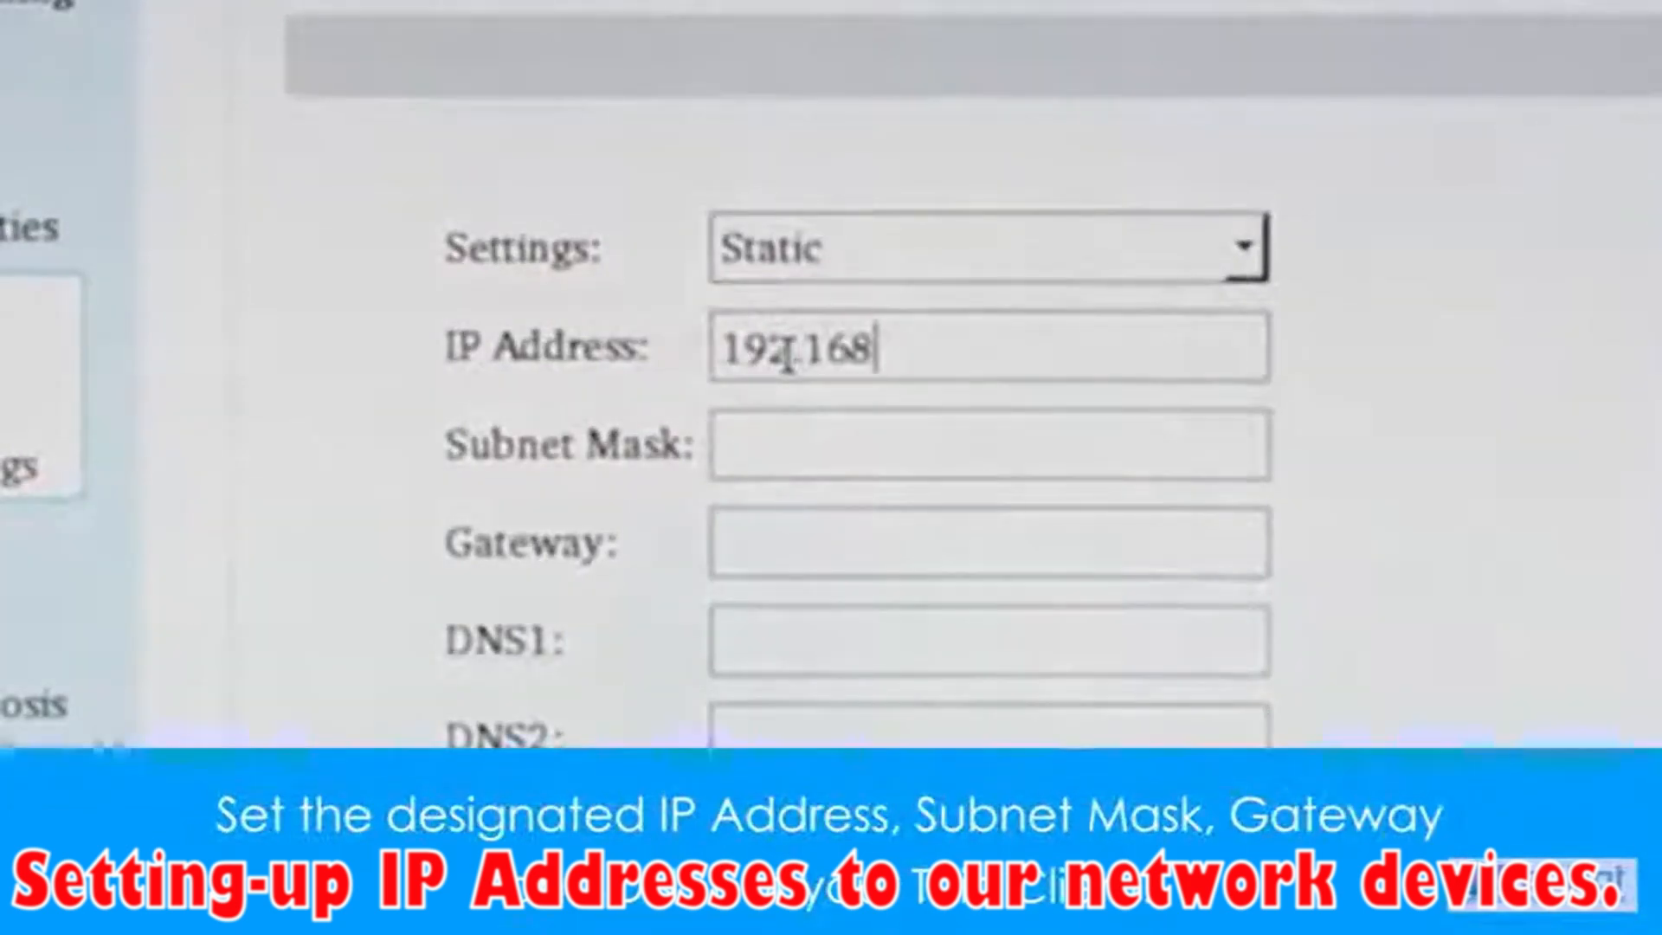
text(.1.)
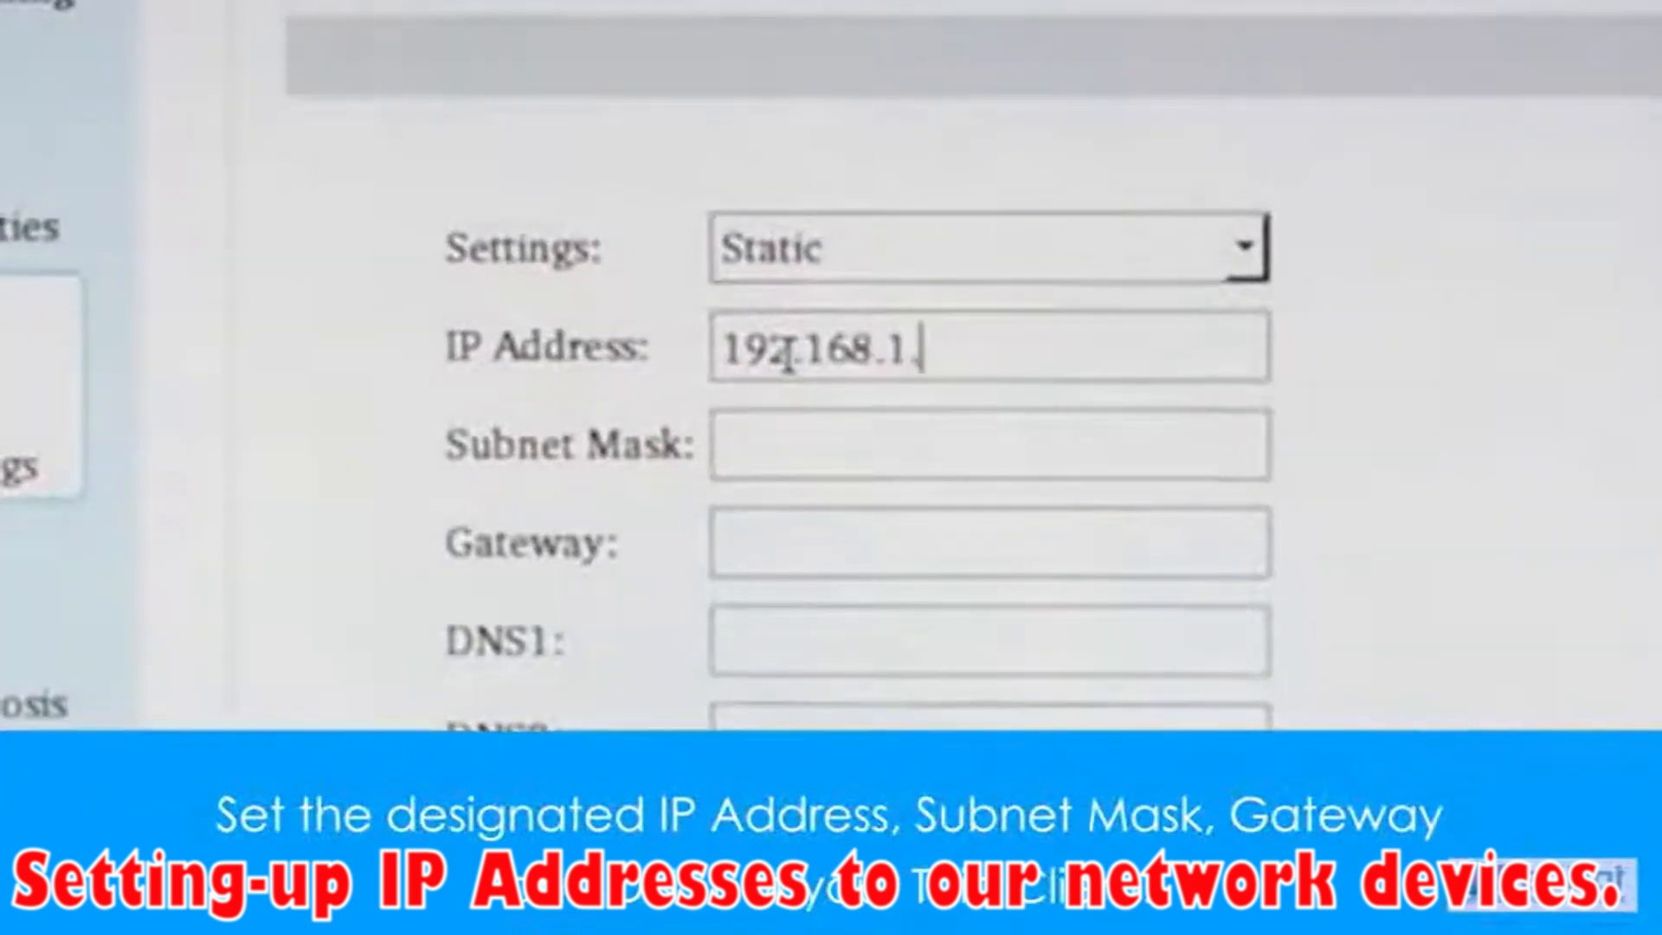
text(11)
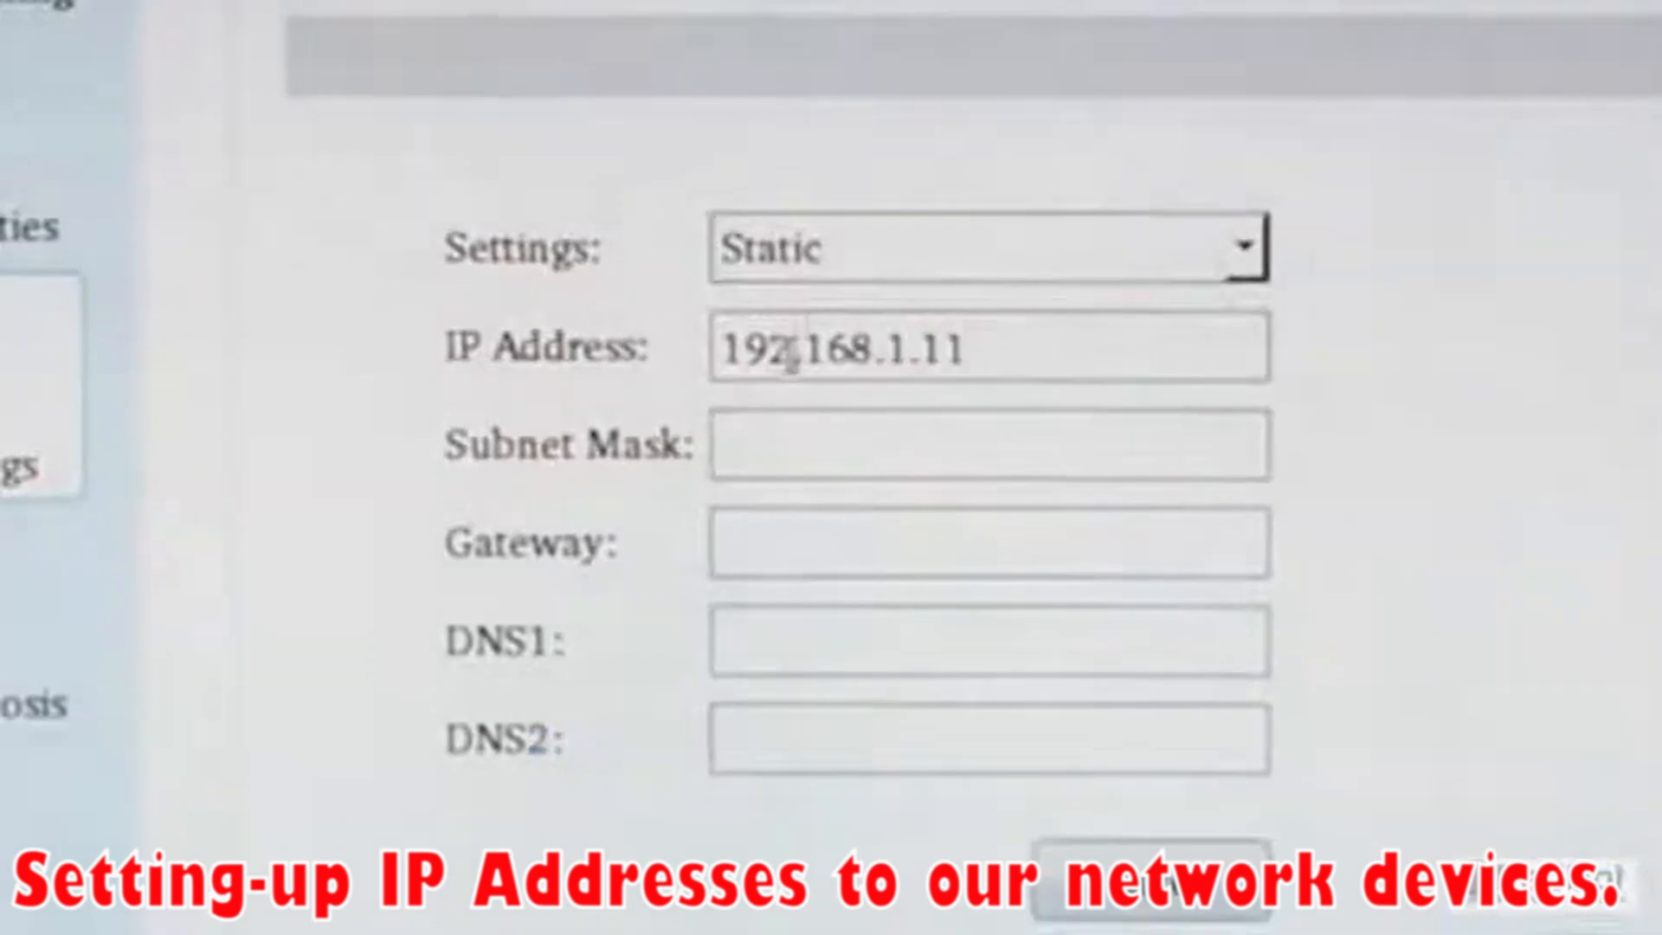
- Set the thin client's subnet mask to 255.255.255.0
click(787, 454)
text(2)
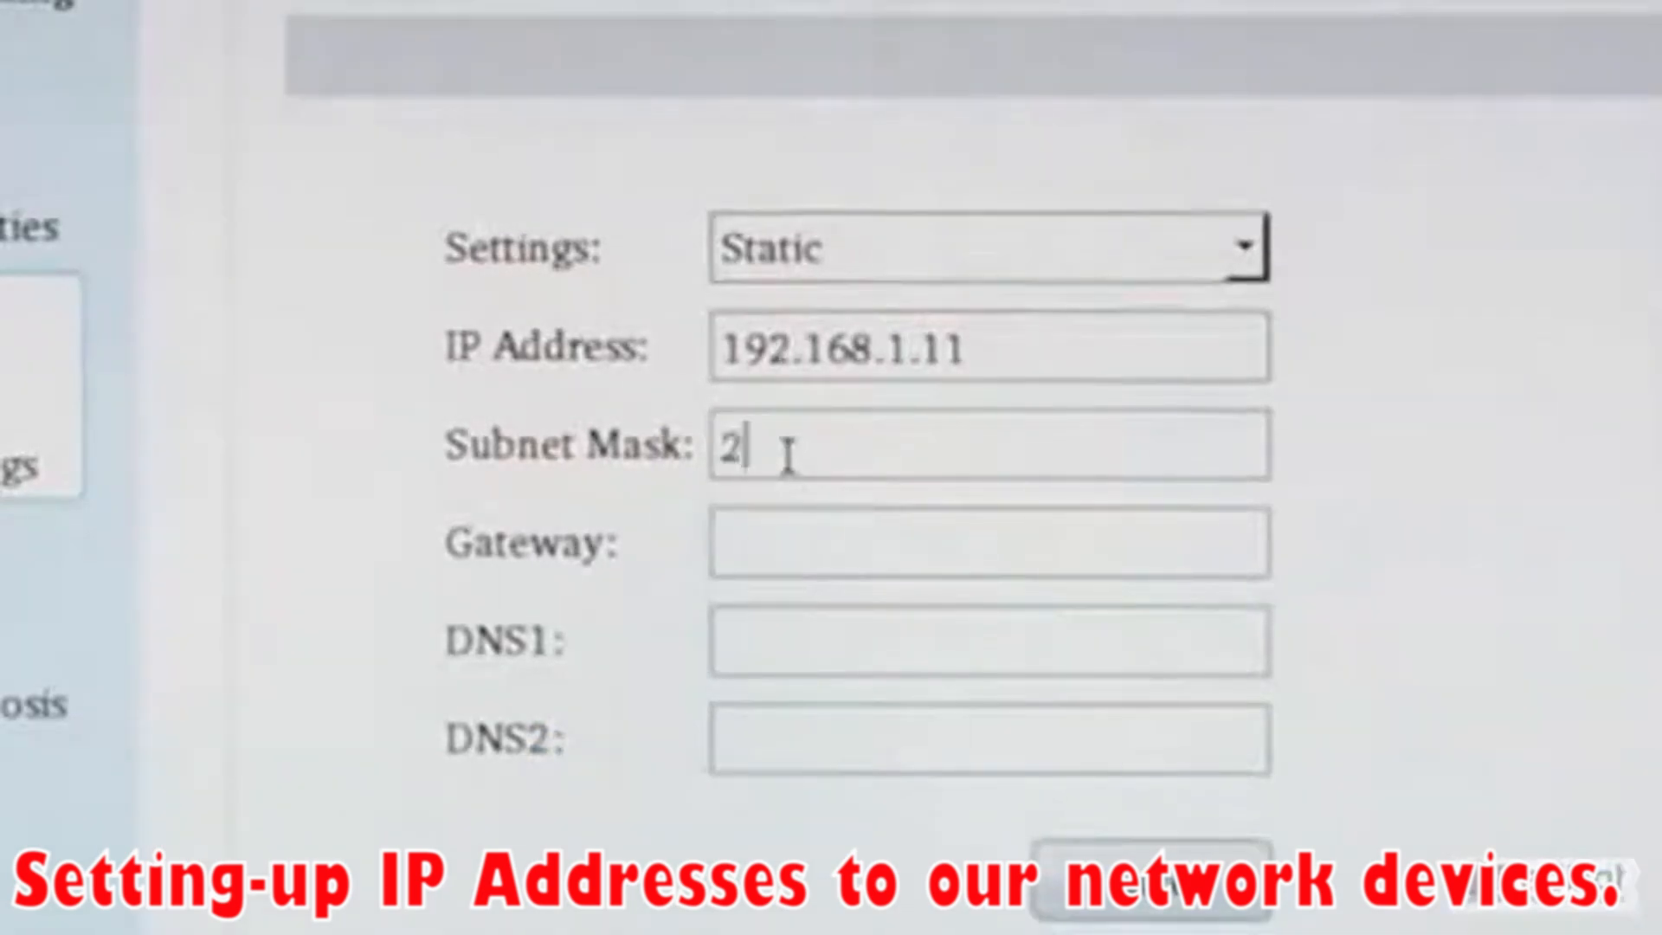
text(55)
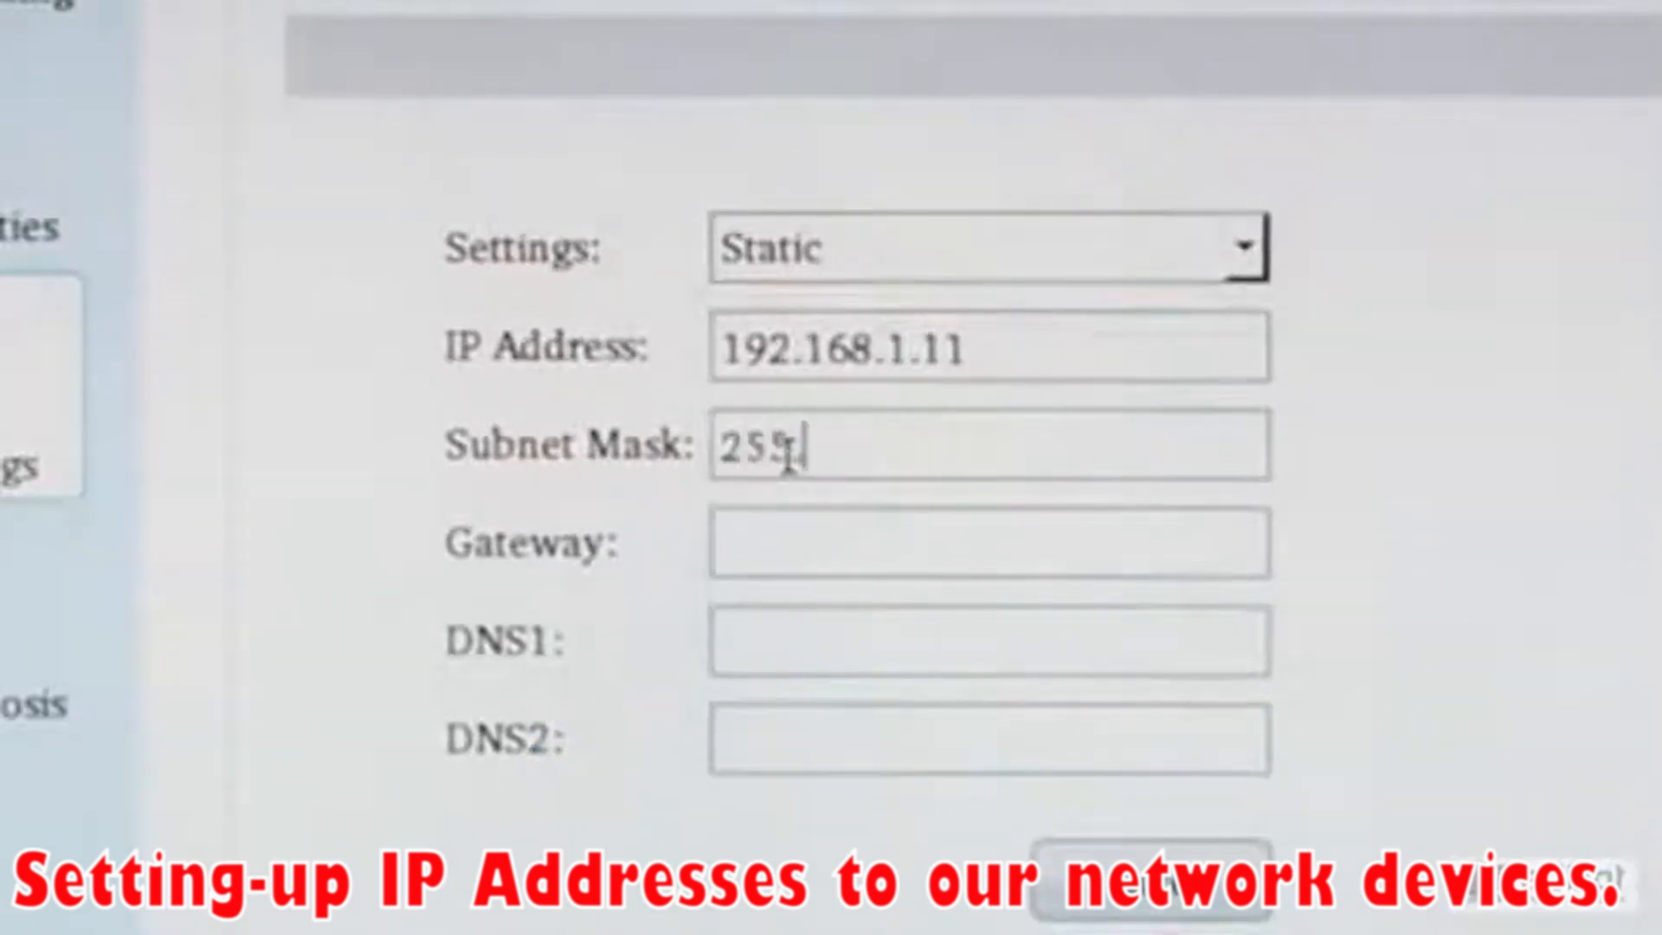
text(.255.2)
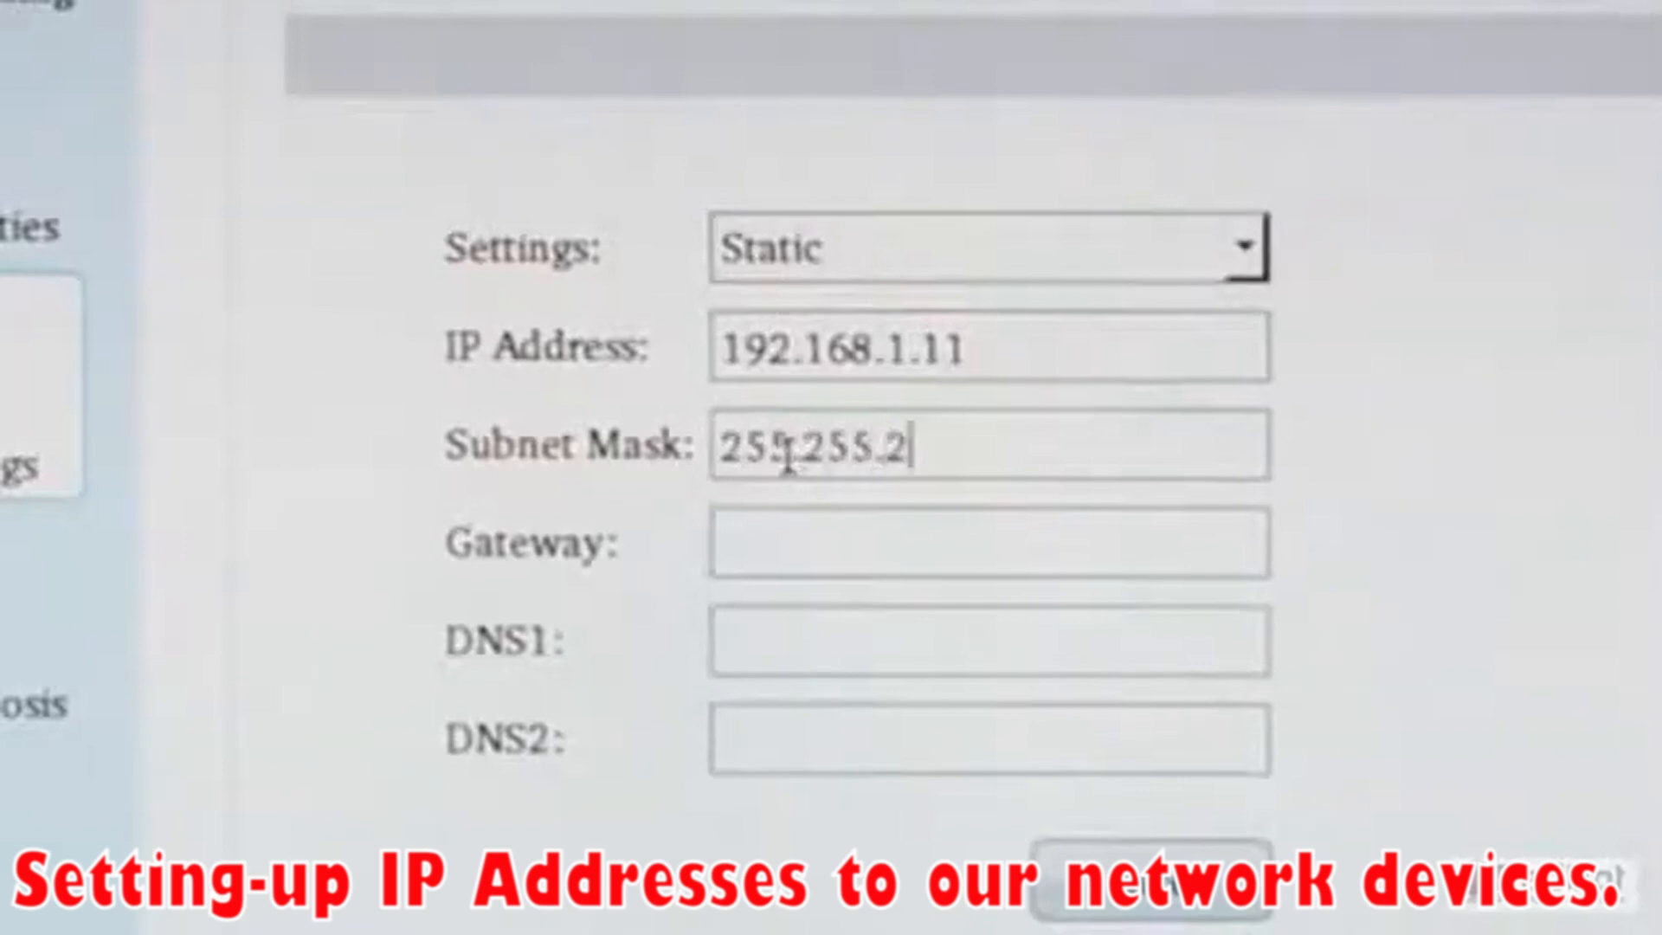
text(55.255.0)
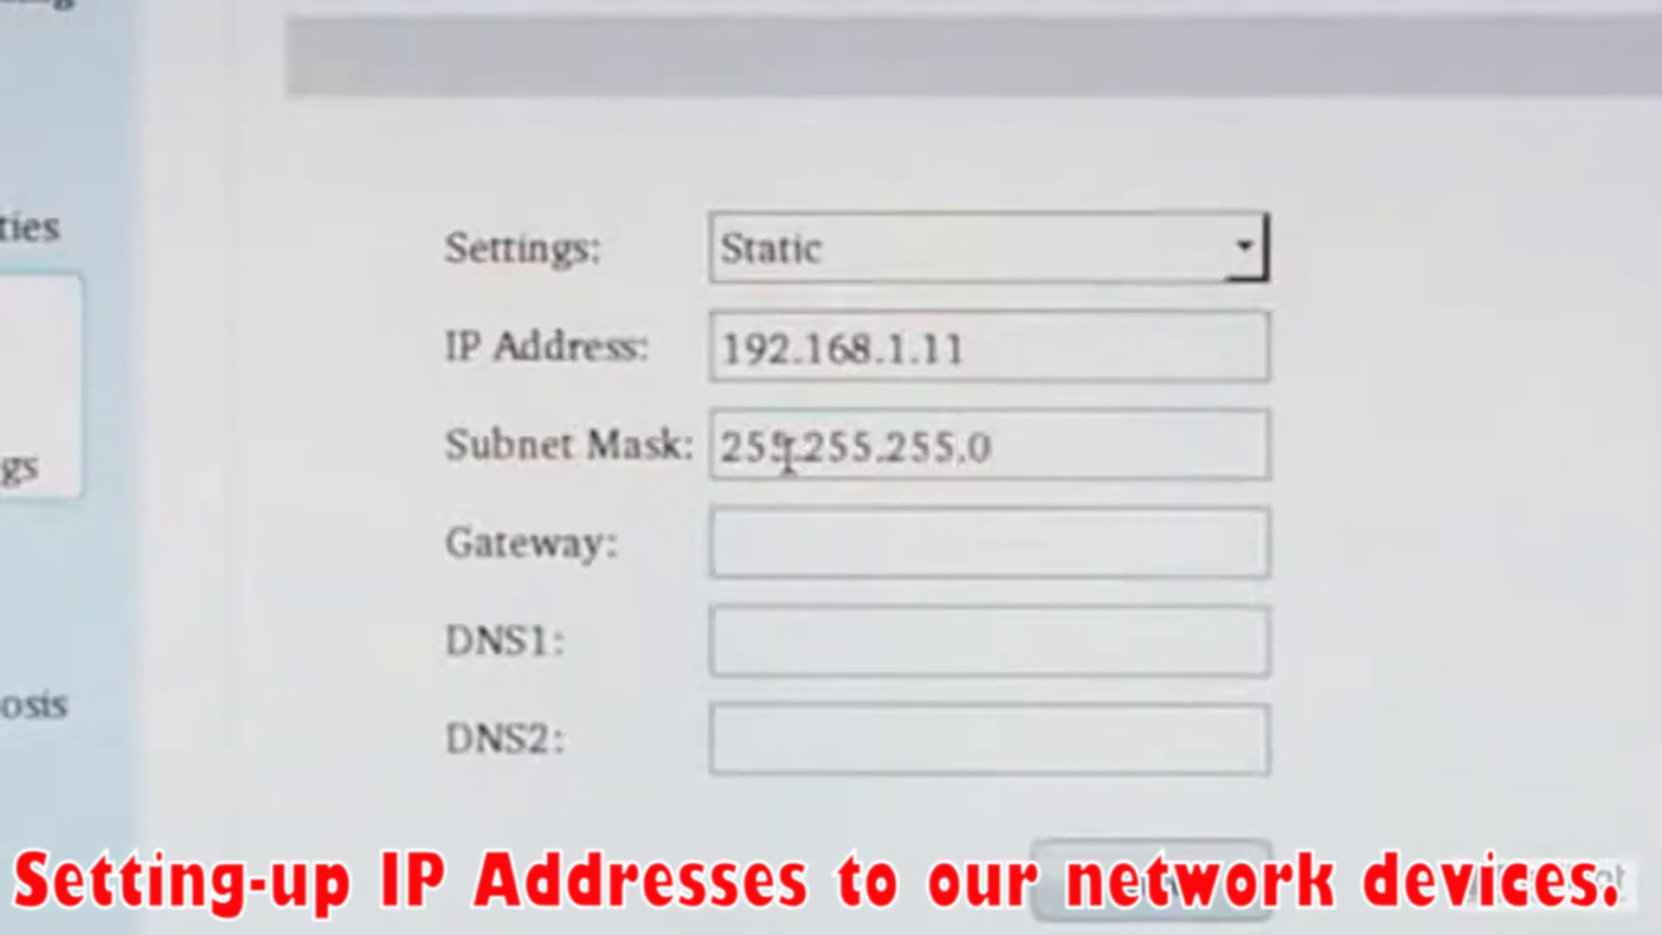
- Set the thin client's gateway to 192.168.1.1
click(804, 539)
text(19)
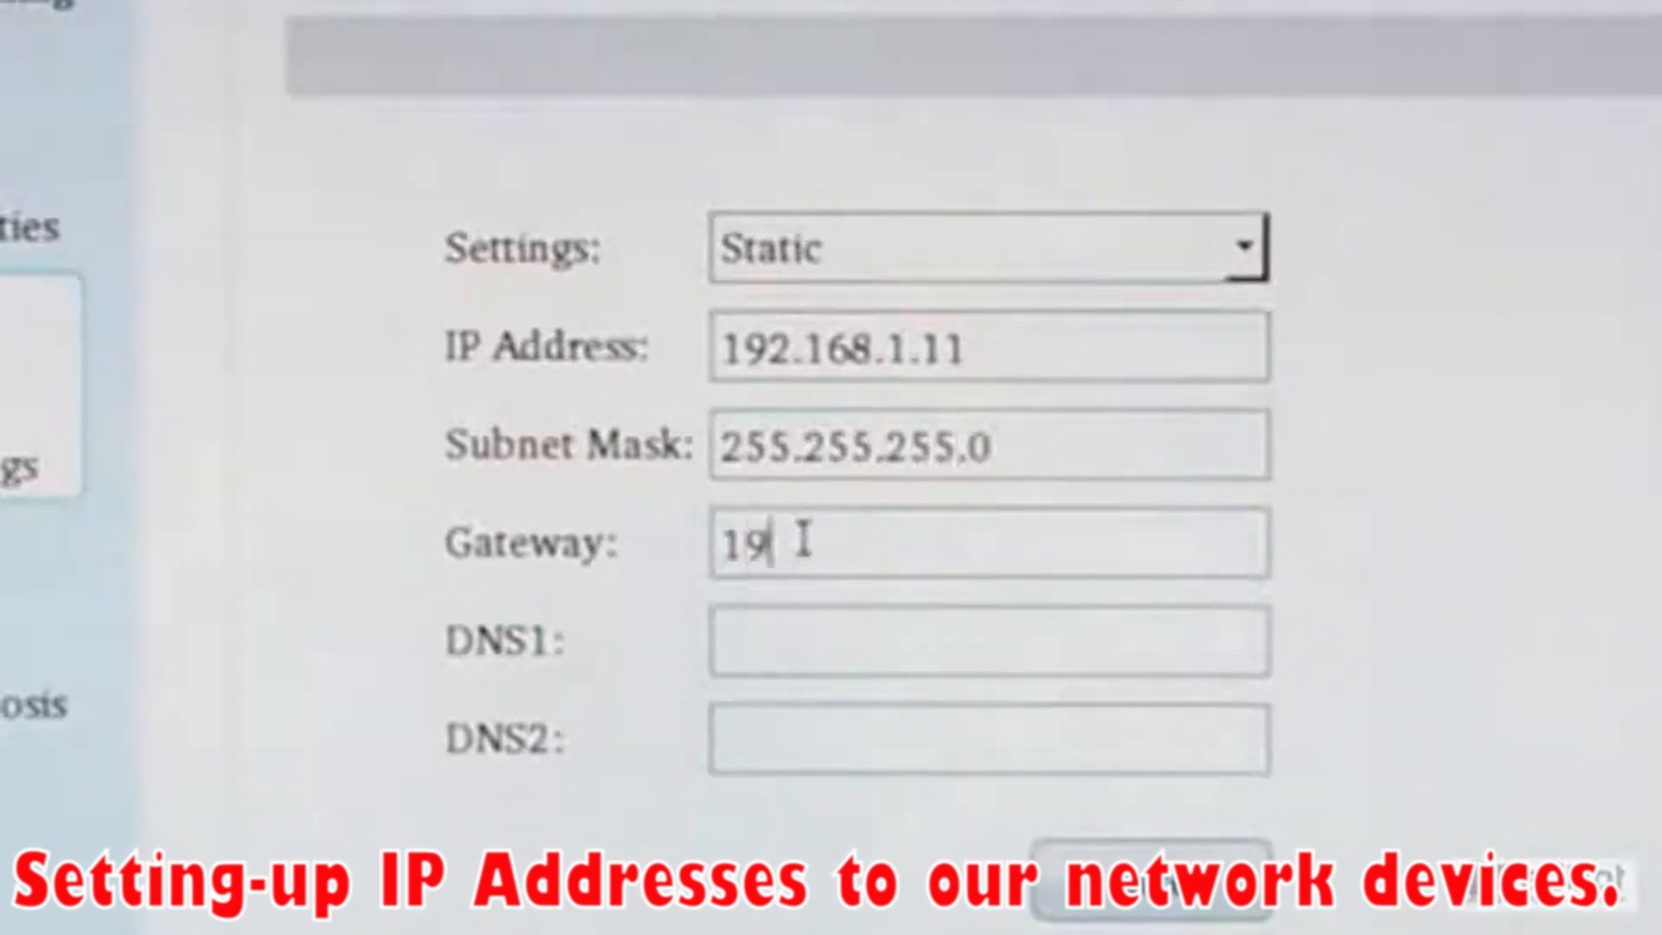
text(2.168)
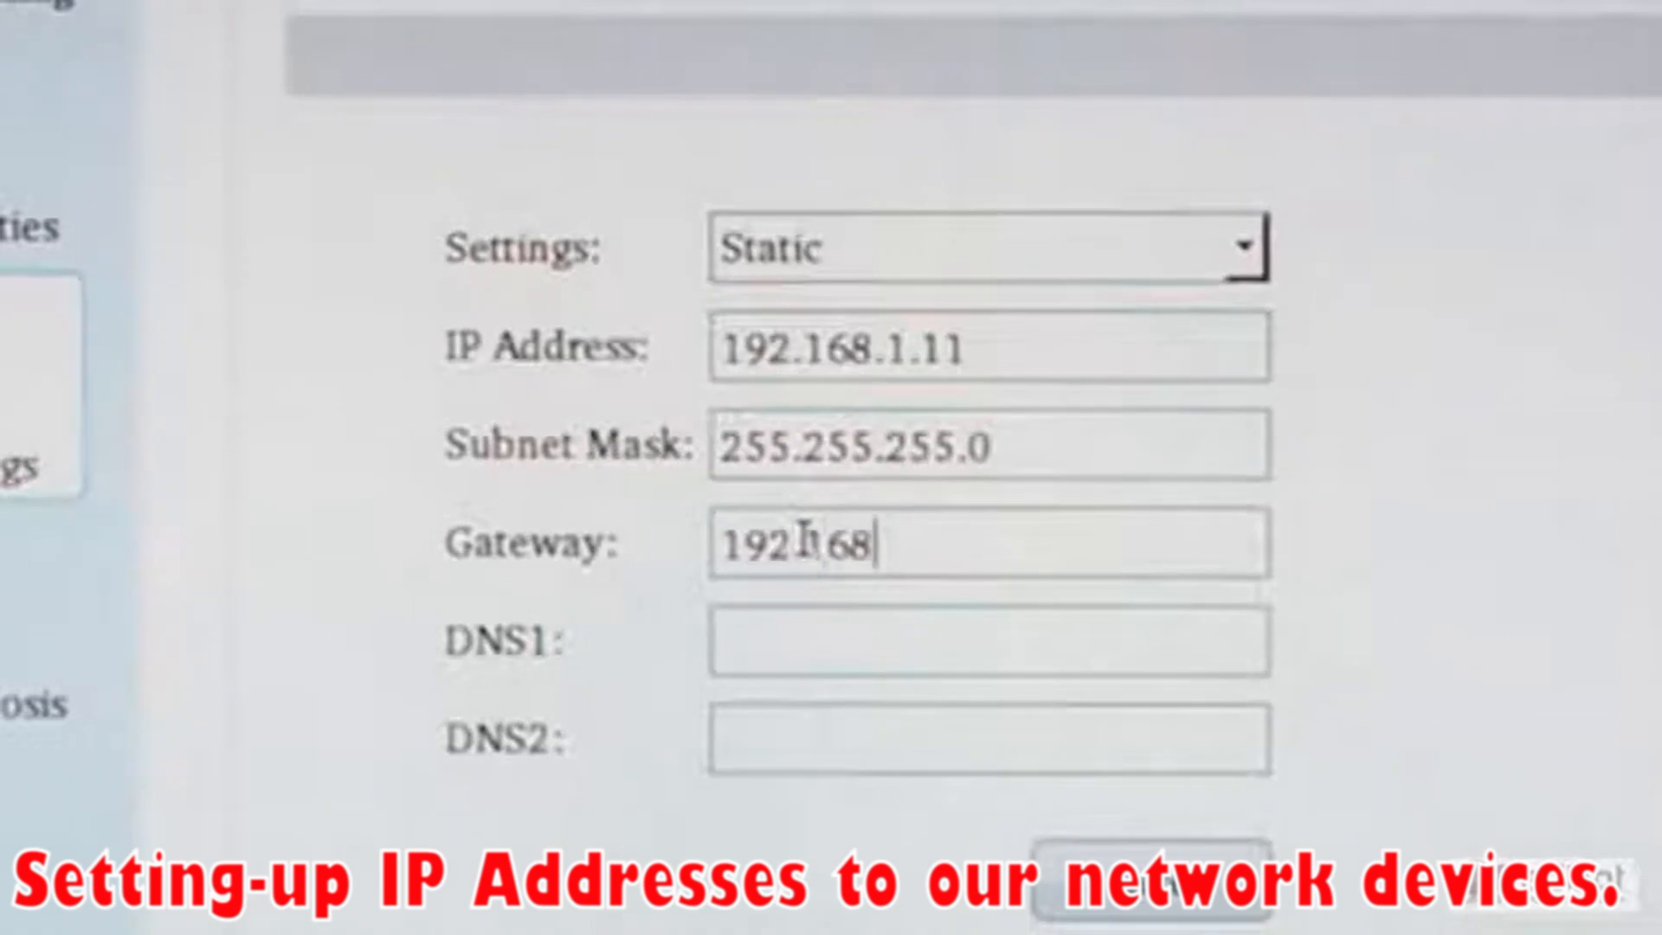
text(.1.1)
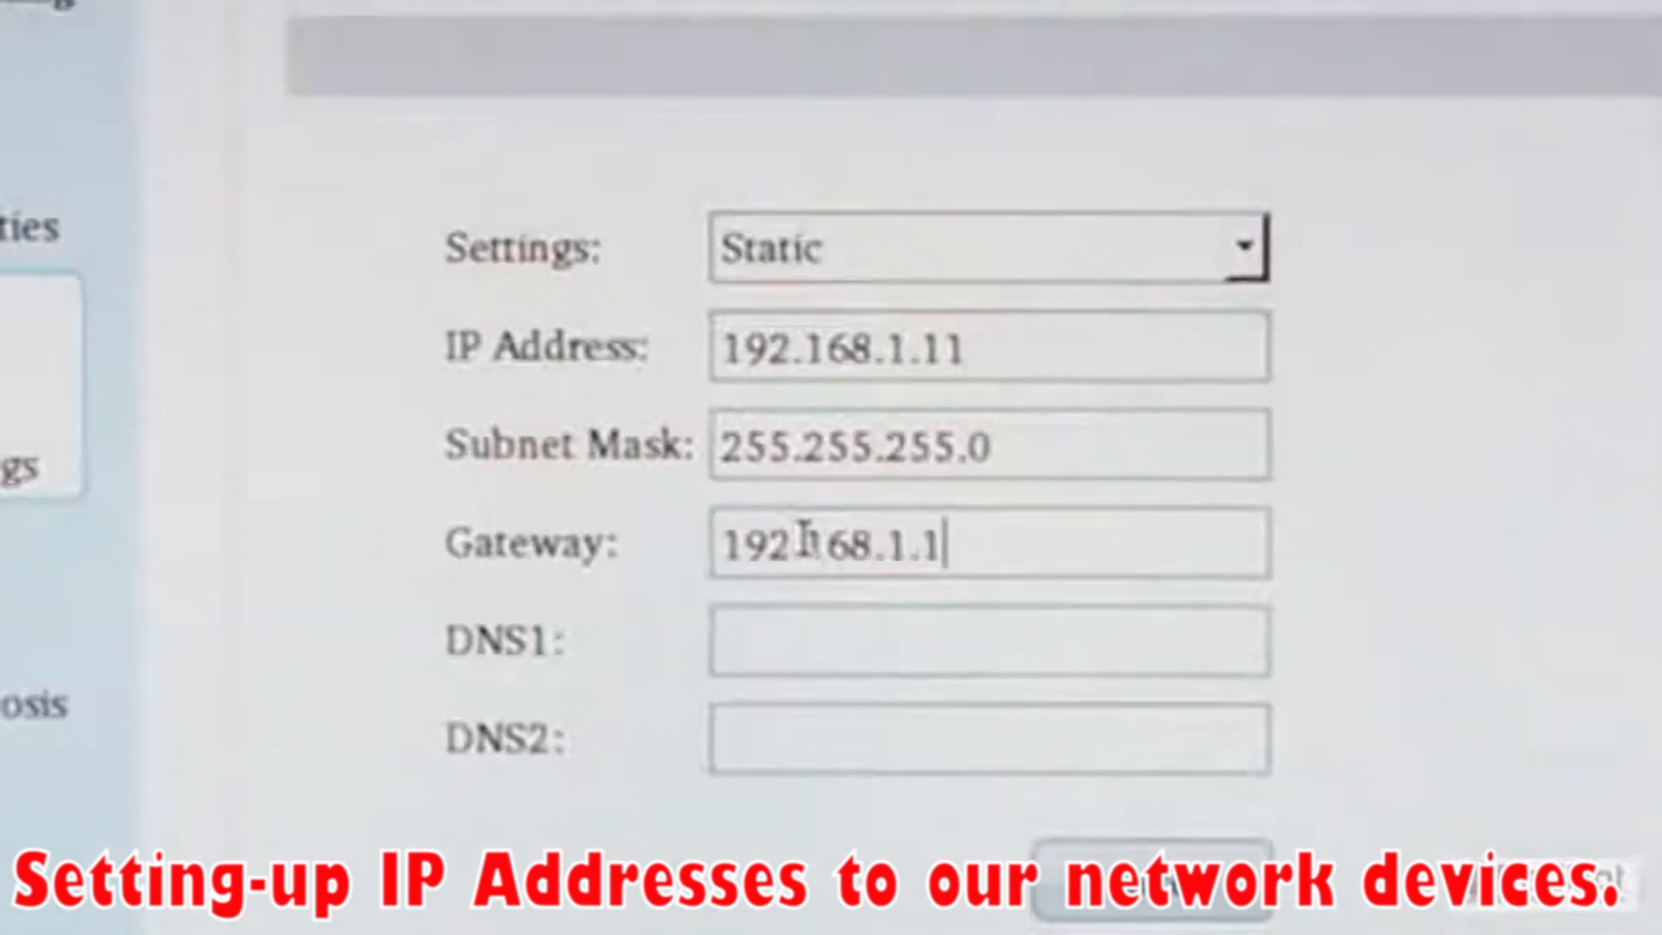
- Set DNS1 to 192.168.1.1, leave DNS2 empty, and apply the thin client's network settings
key(Tab)
text(1)
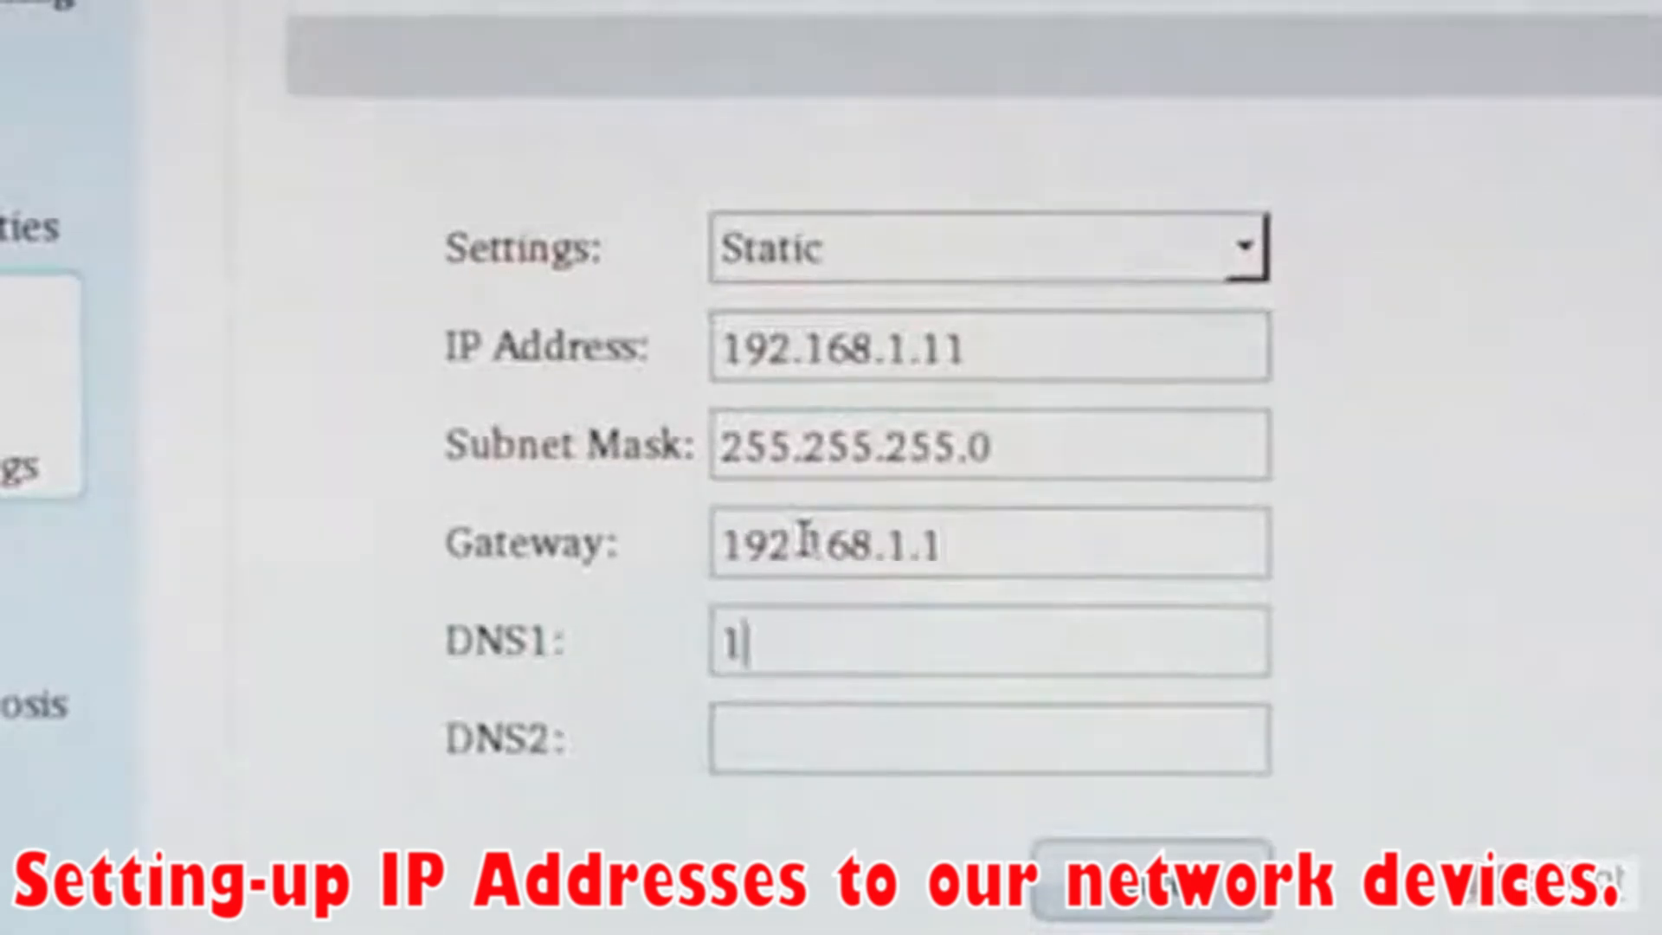
text(92.16)
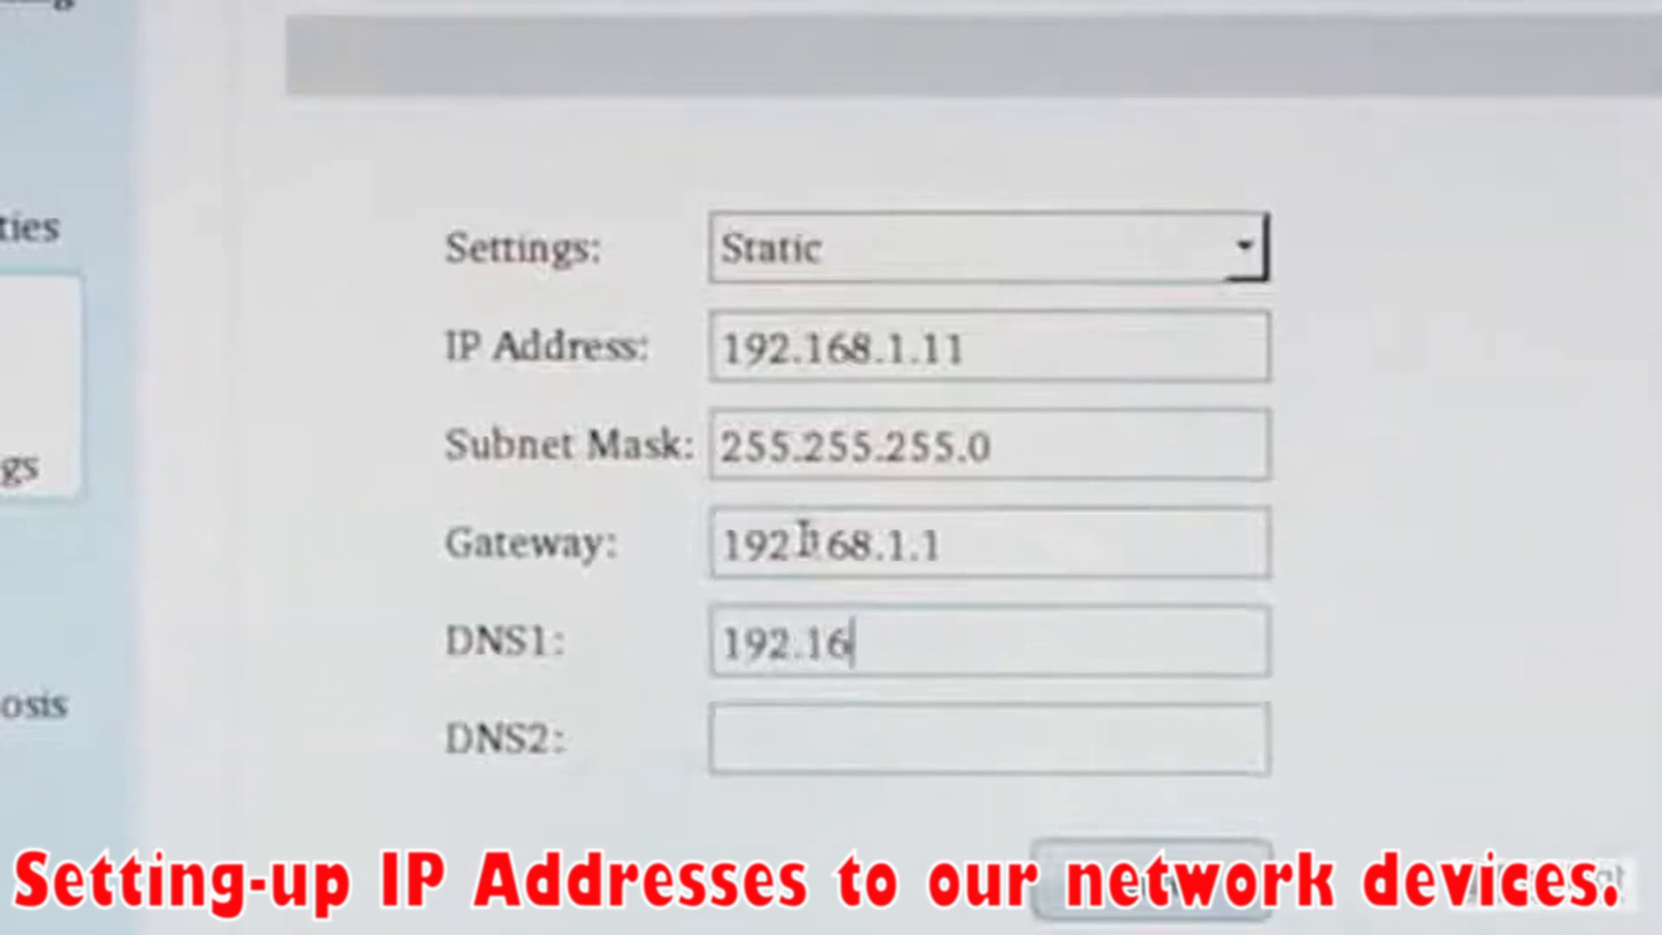
text(8.1.1)
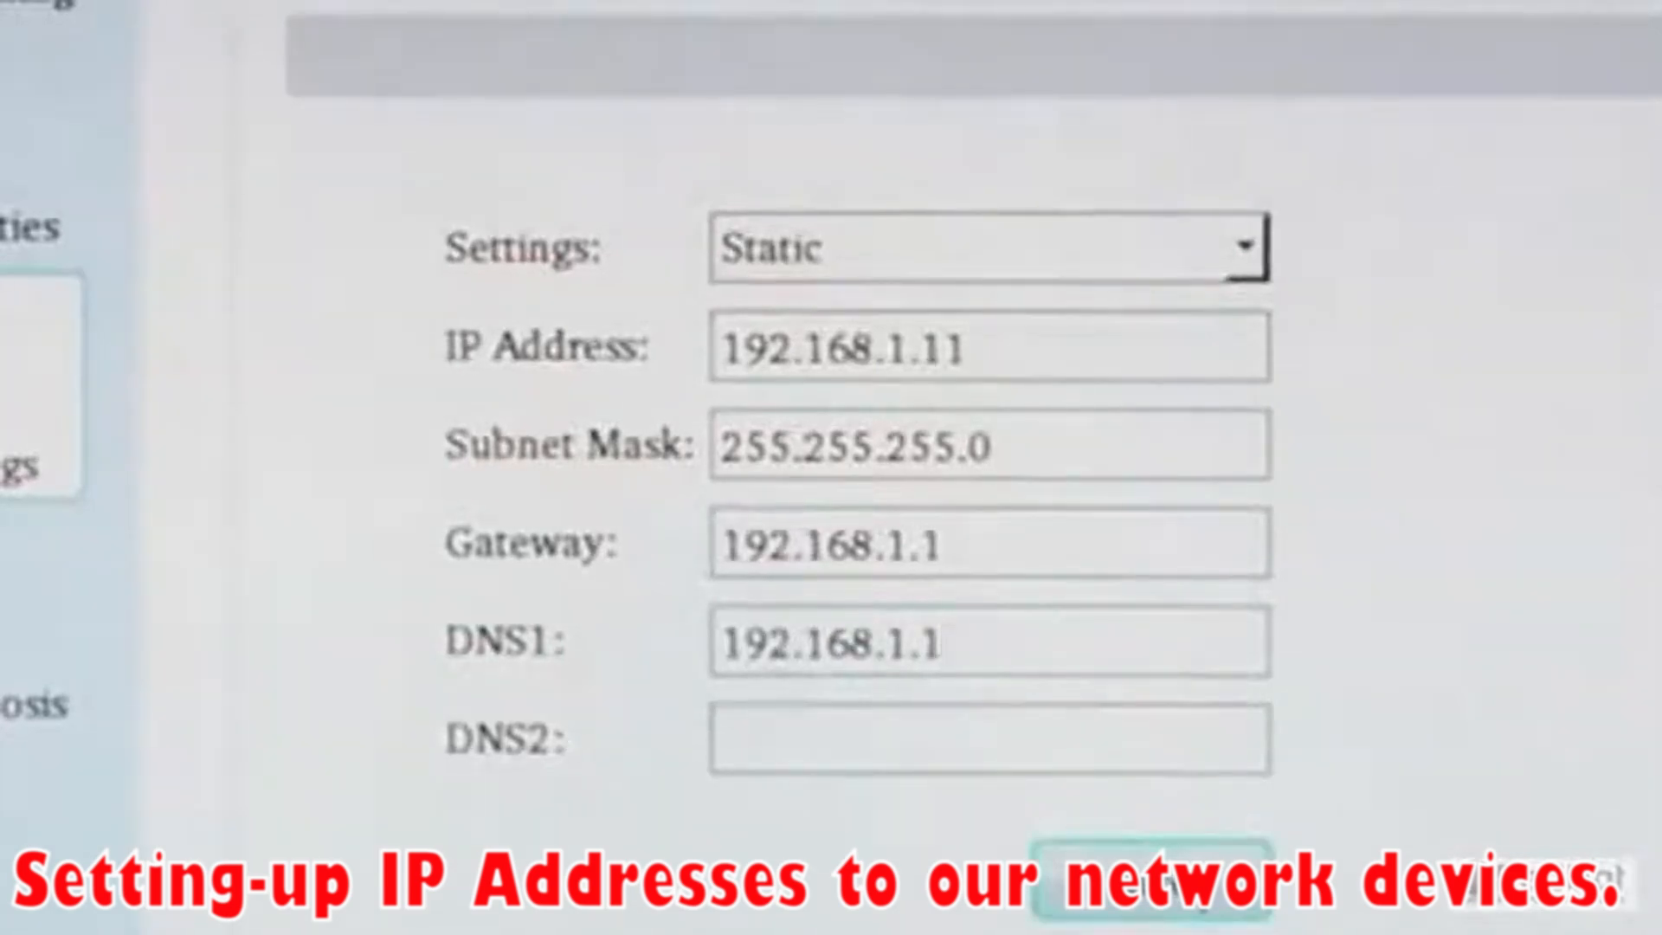
click(1199, 896)
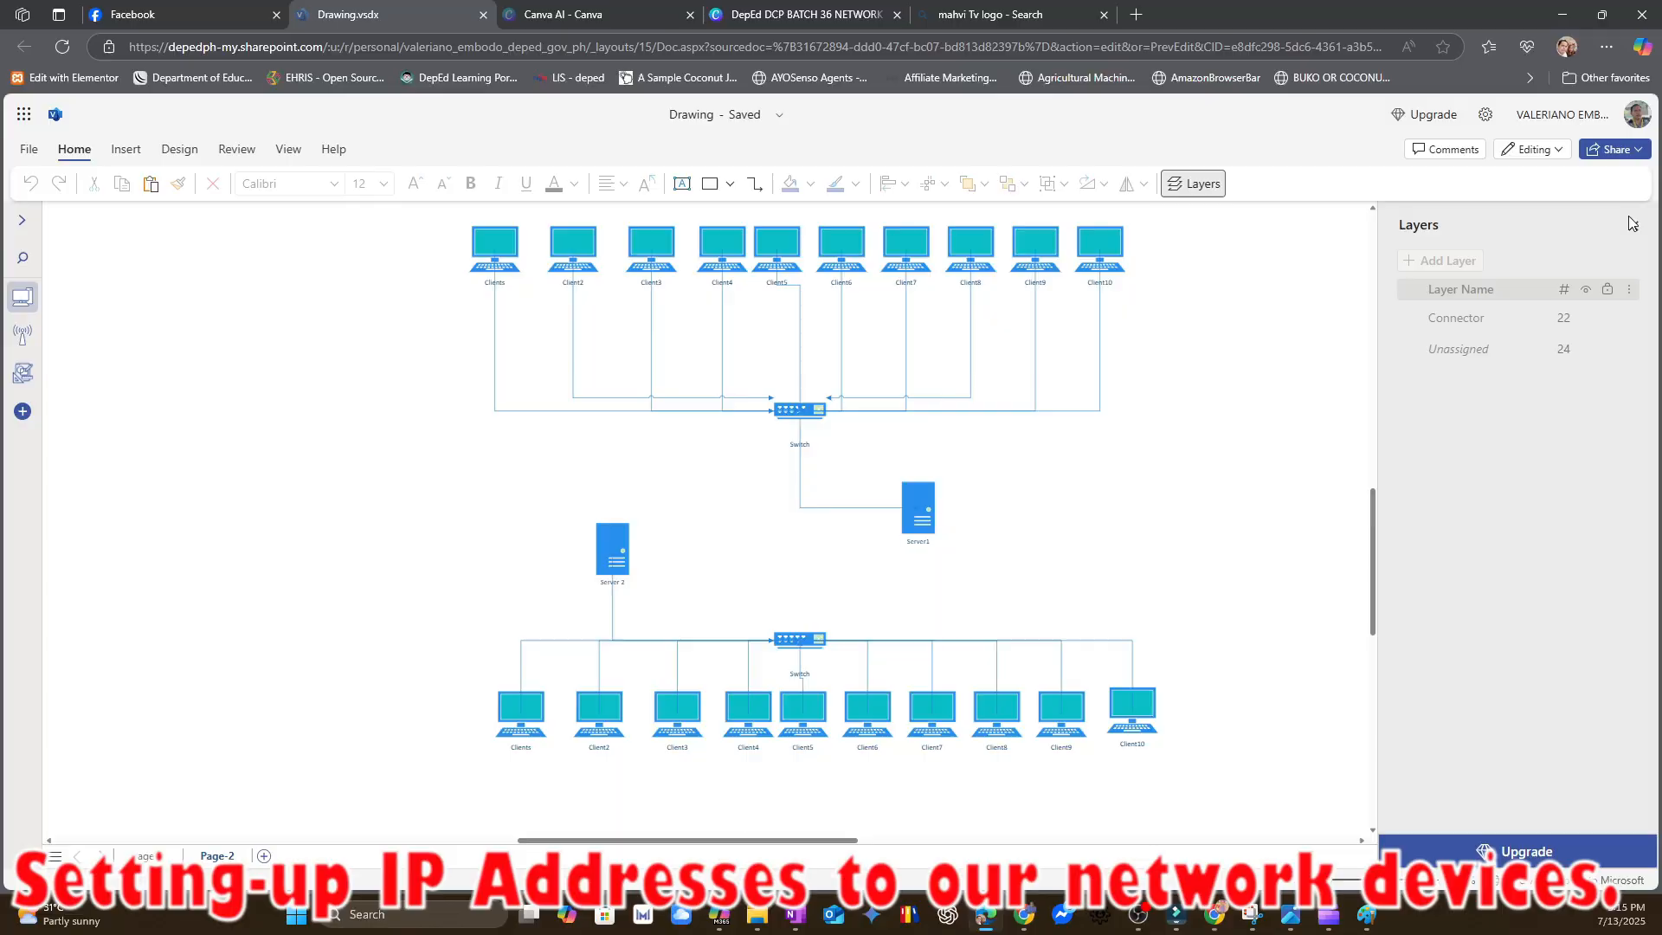
- Back in the network drawing, close the layer list and add 192.168.10.2 as a second line under the Server1 label
click(1628, 228)
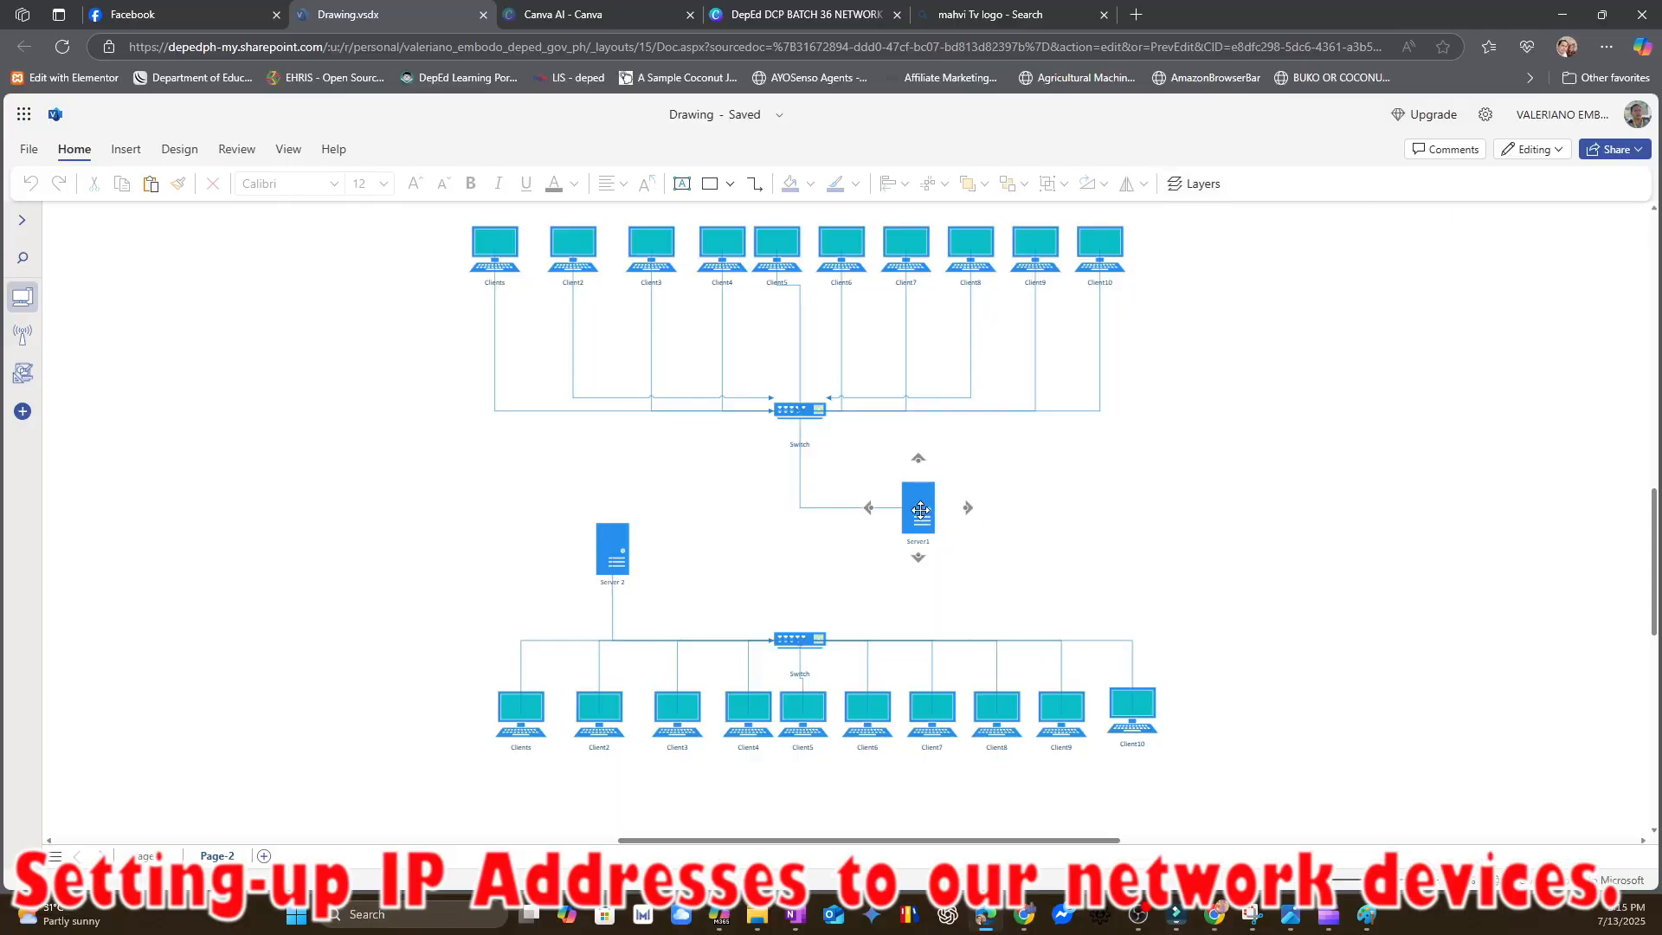
double_click(920, 509)
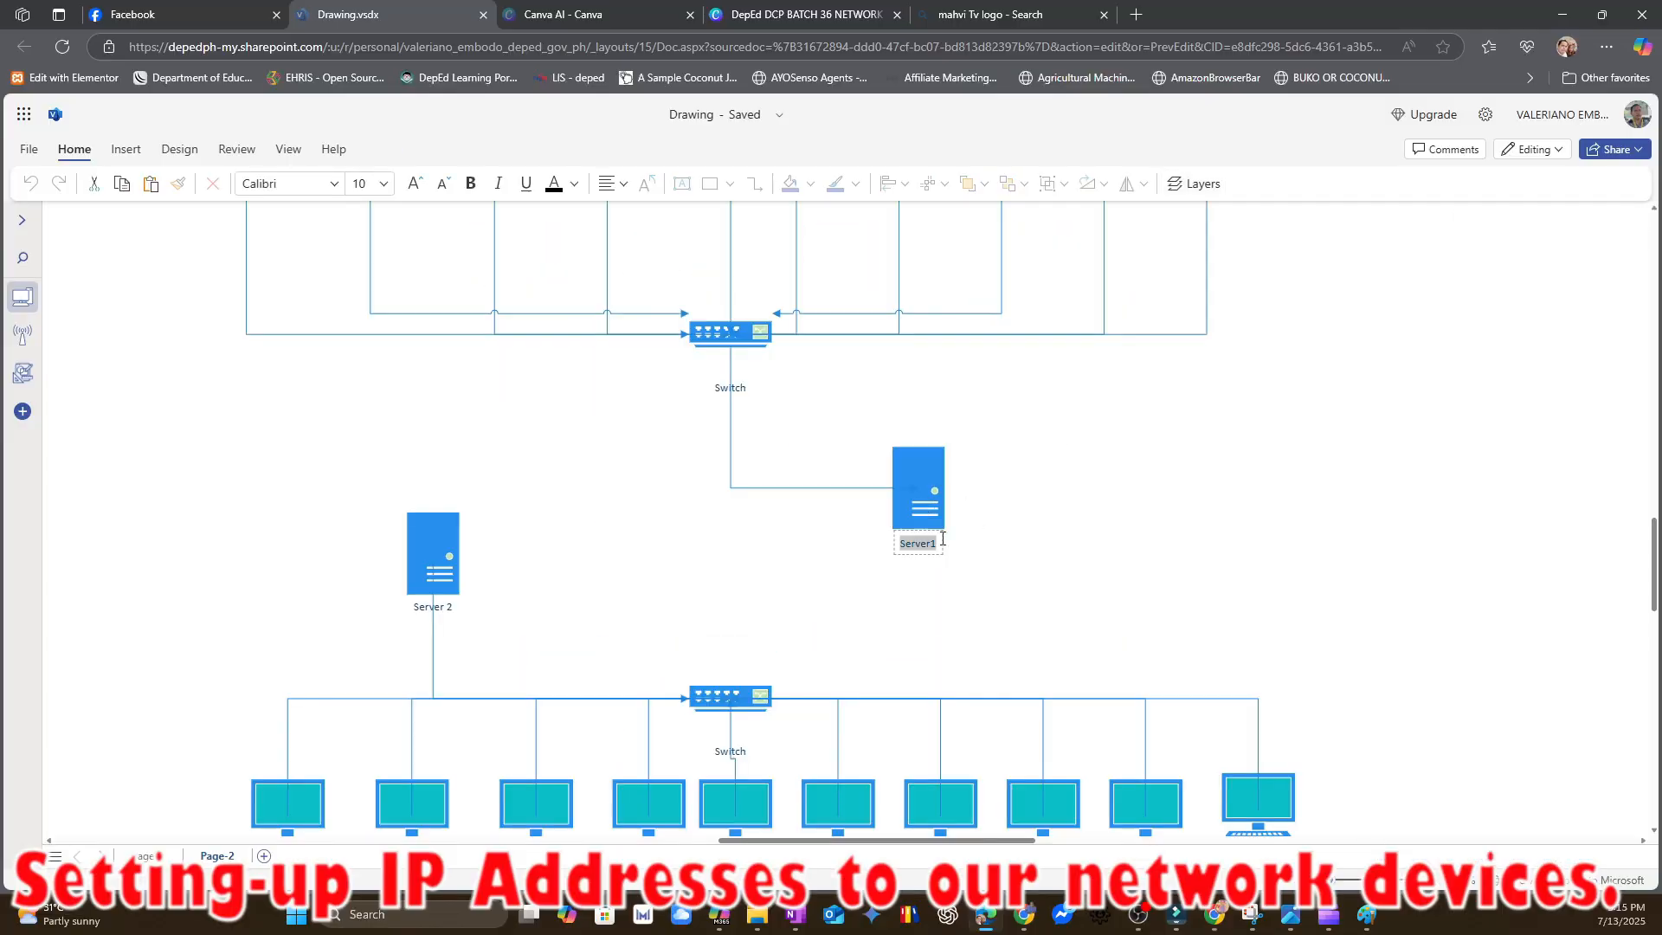
click(937, 546)
key(Return)
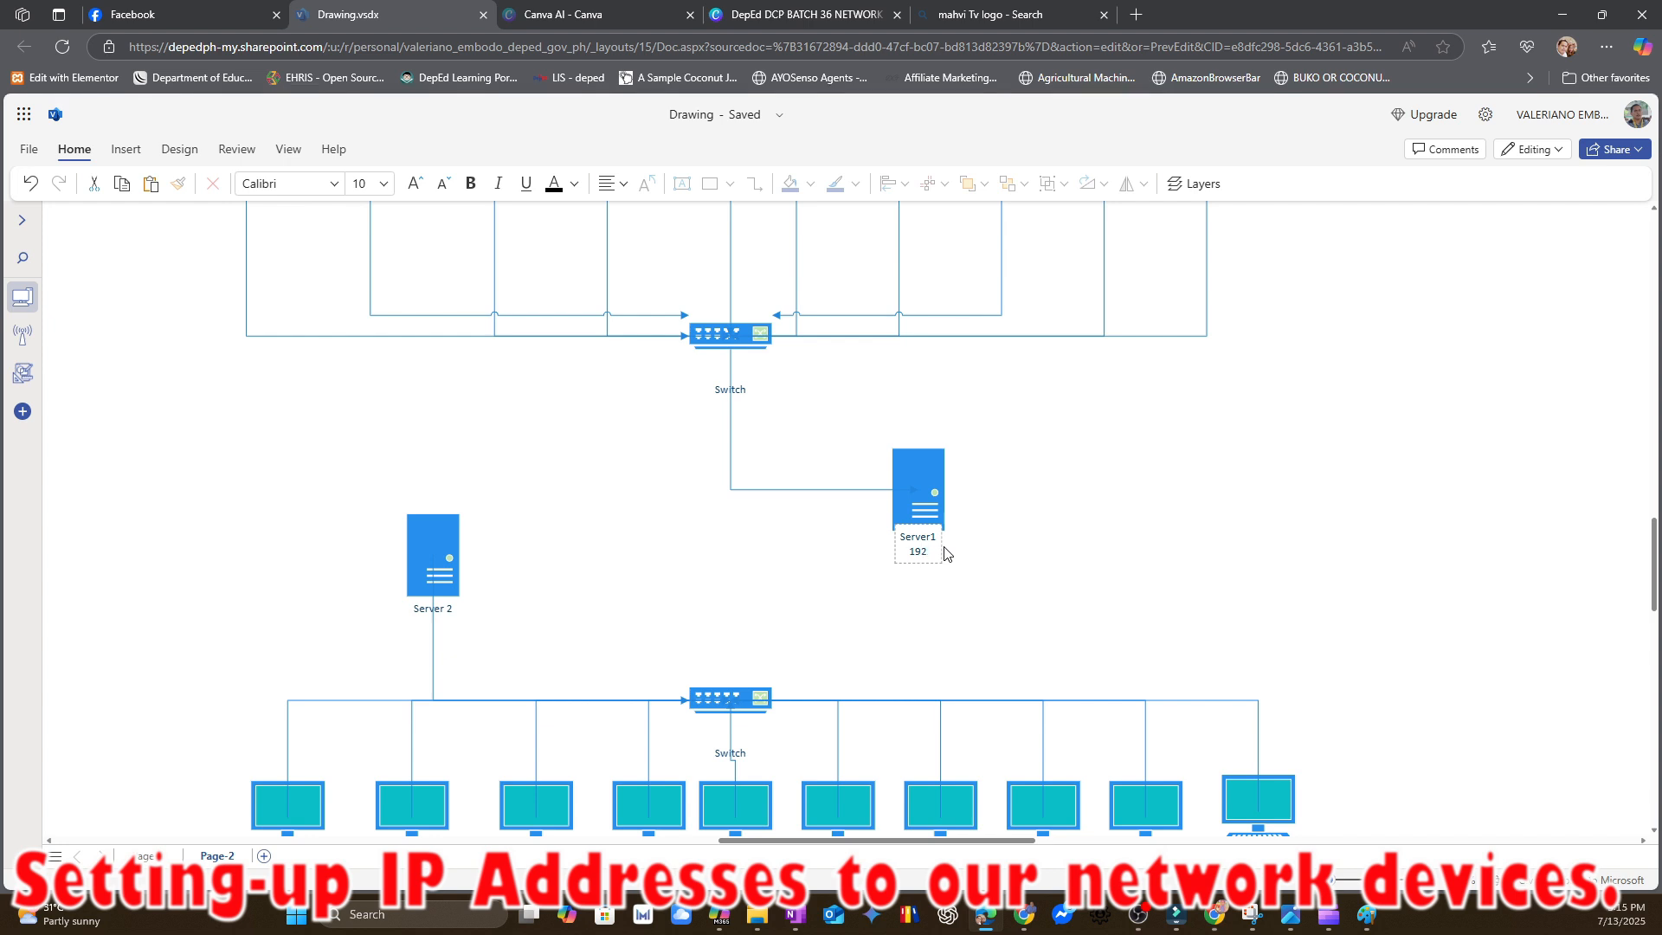
text(192.168.)
text(10.1)
scroll(1123, 525, down, 2)
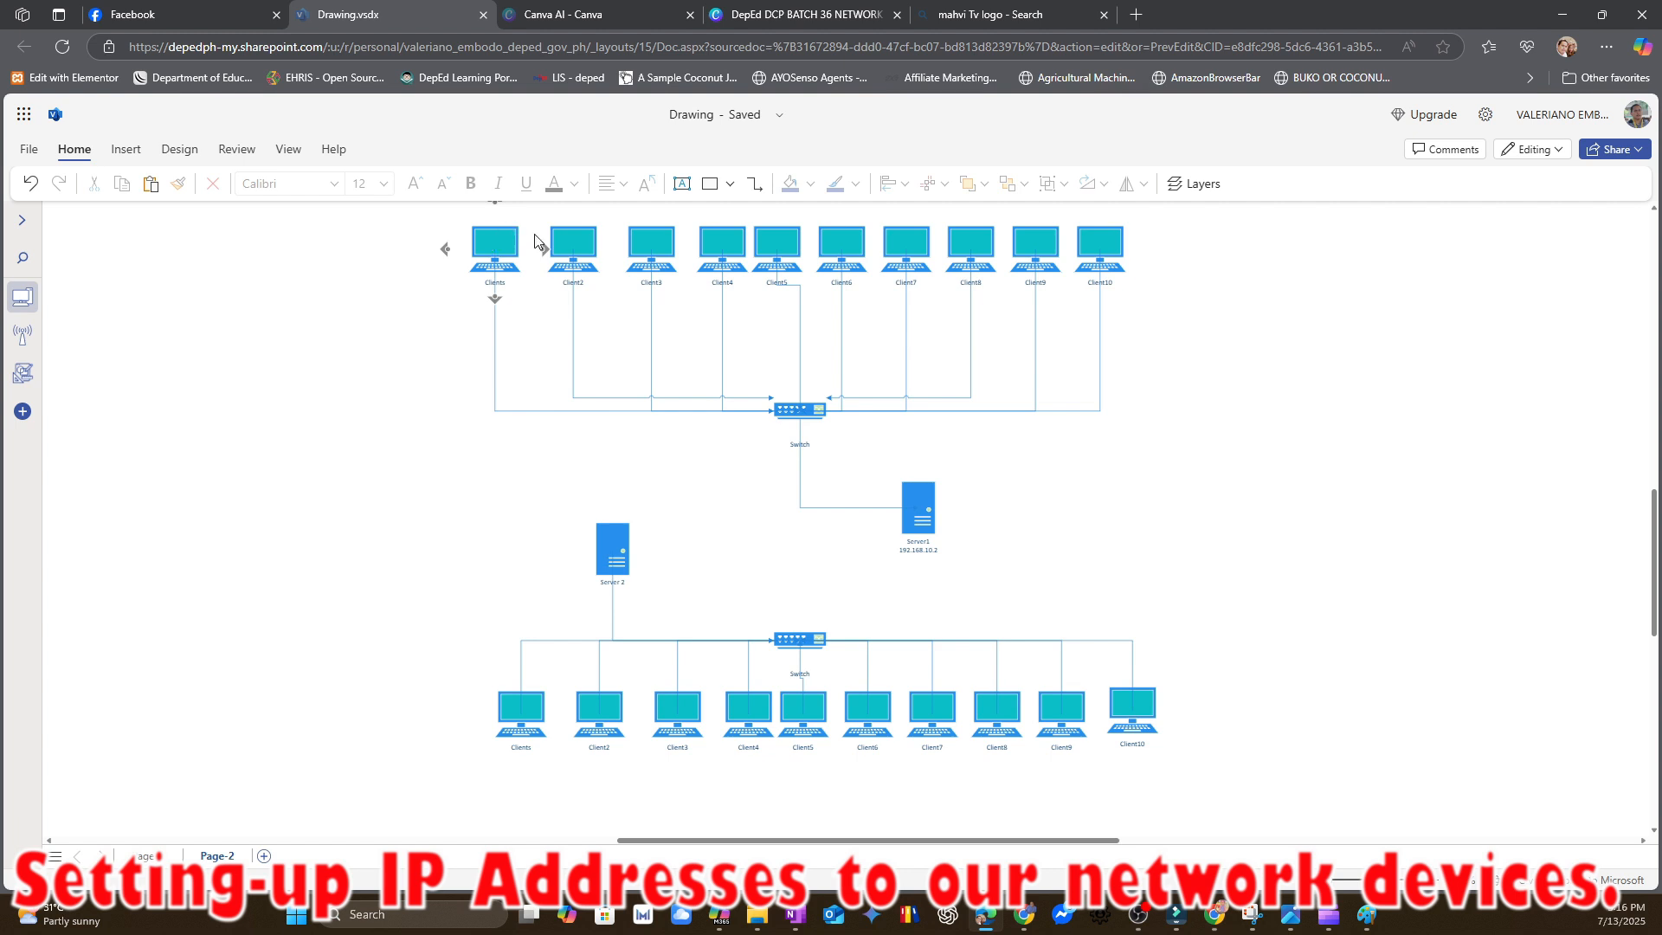
- Start a new line under the label of the Client1 computer in the upper row
double_click(509, 251)
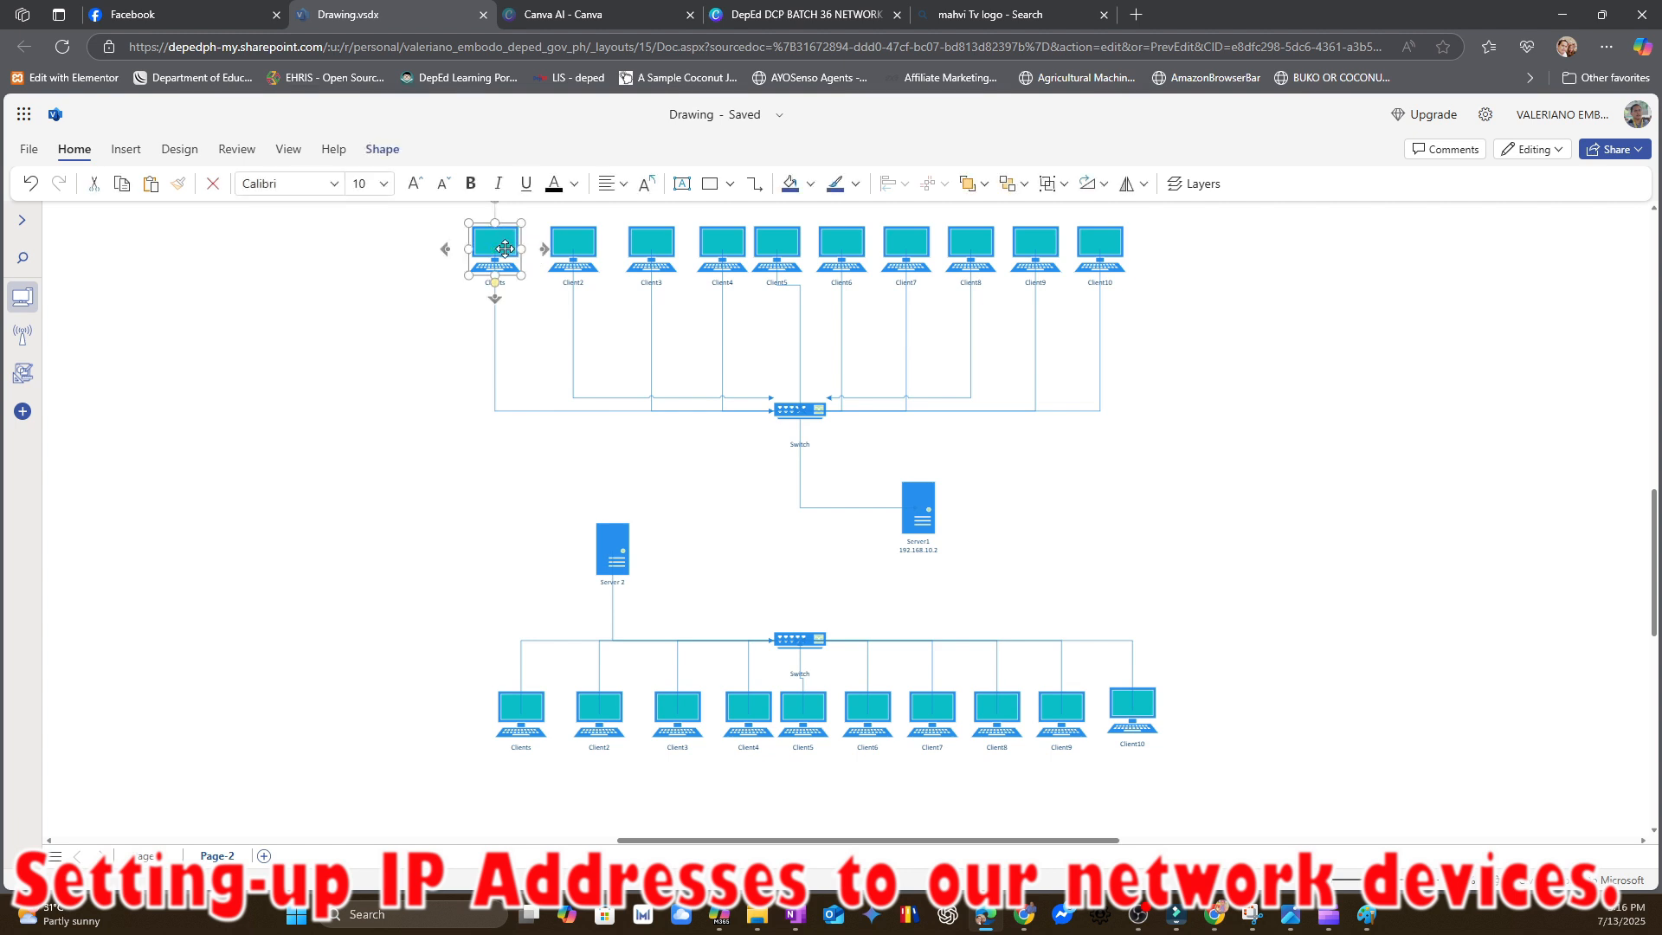
text(Client1)
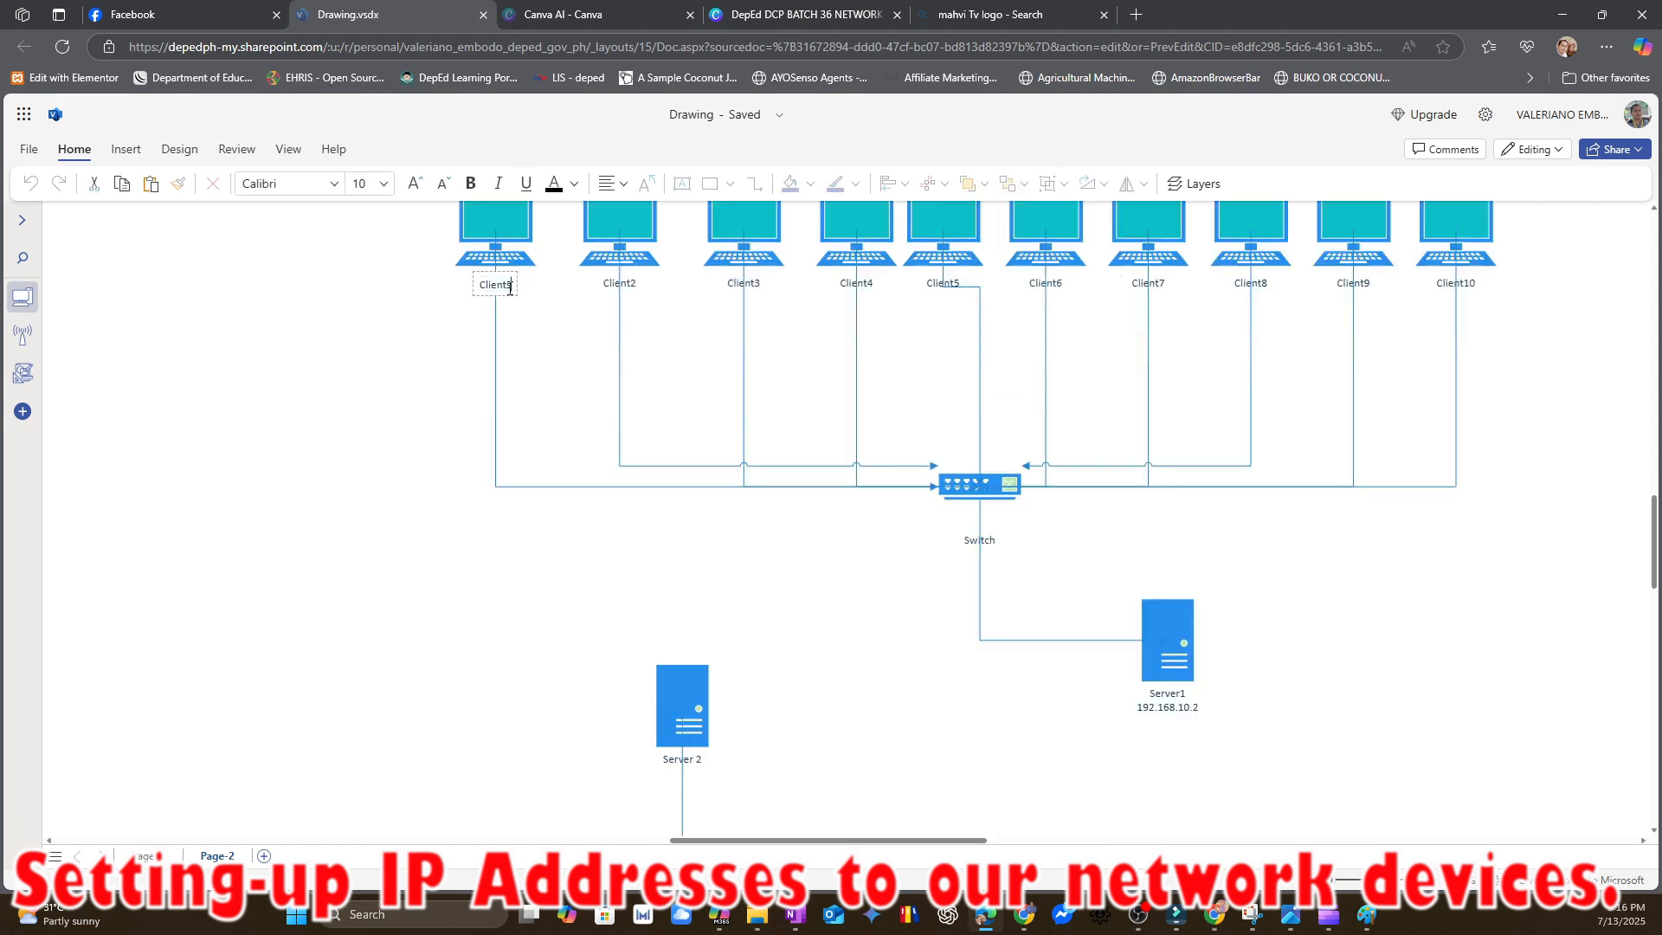
key(Return)
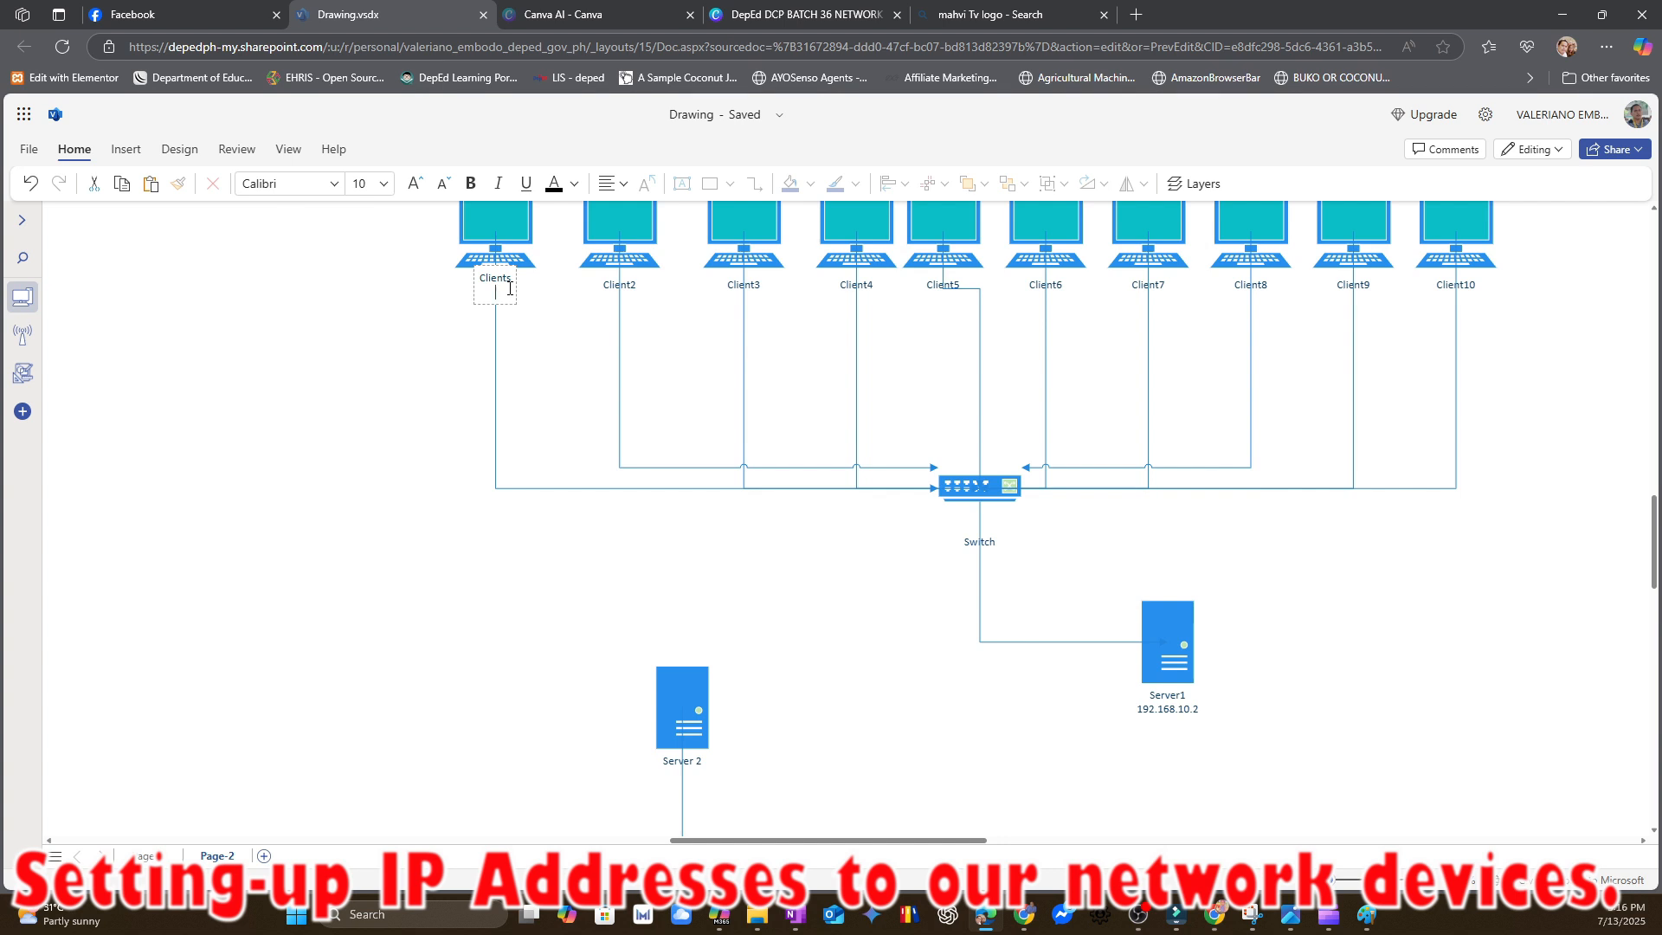
- Add the subnet mask 255.255.255.0 as a third line under the Server1 label
click(1163, 664)
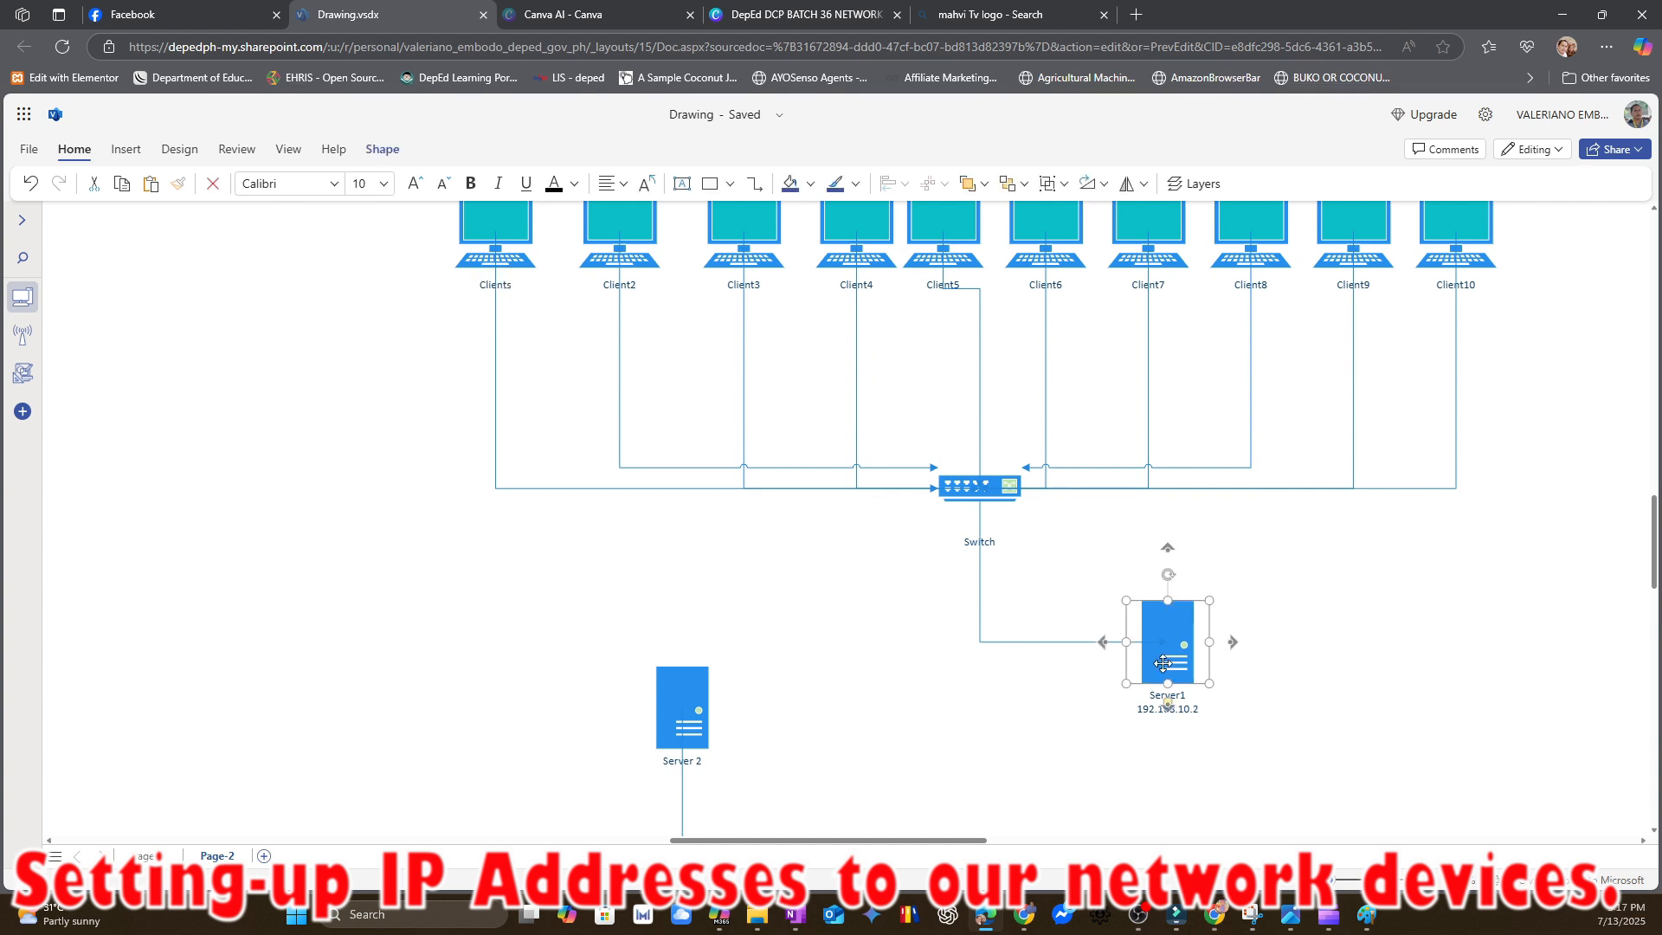
double_click(1162, 664)
click(1201, 713)
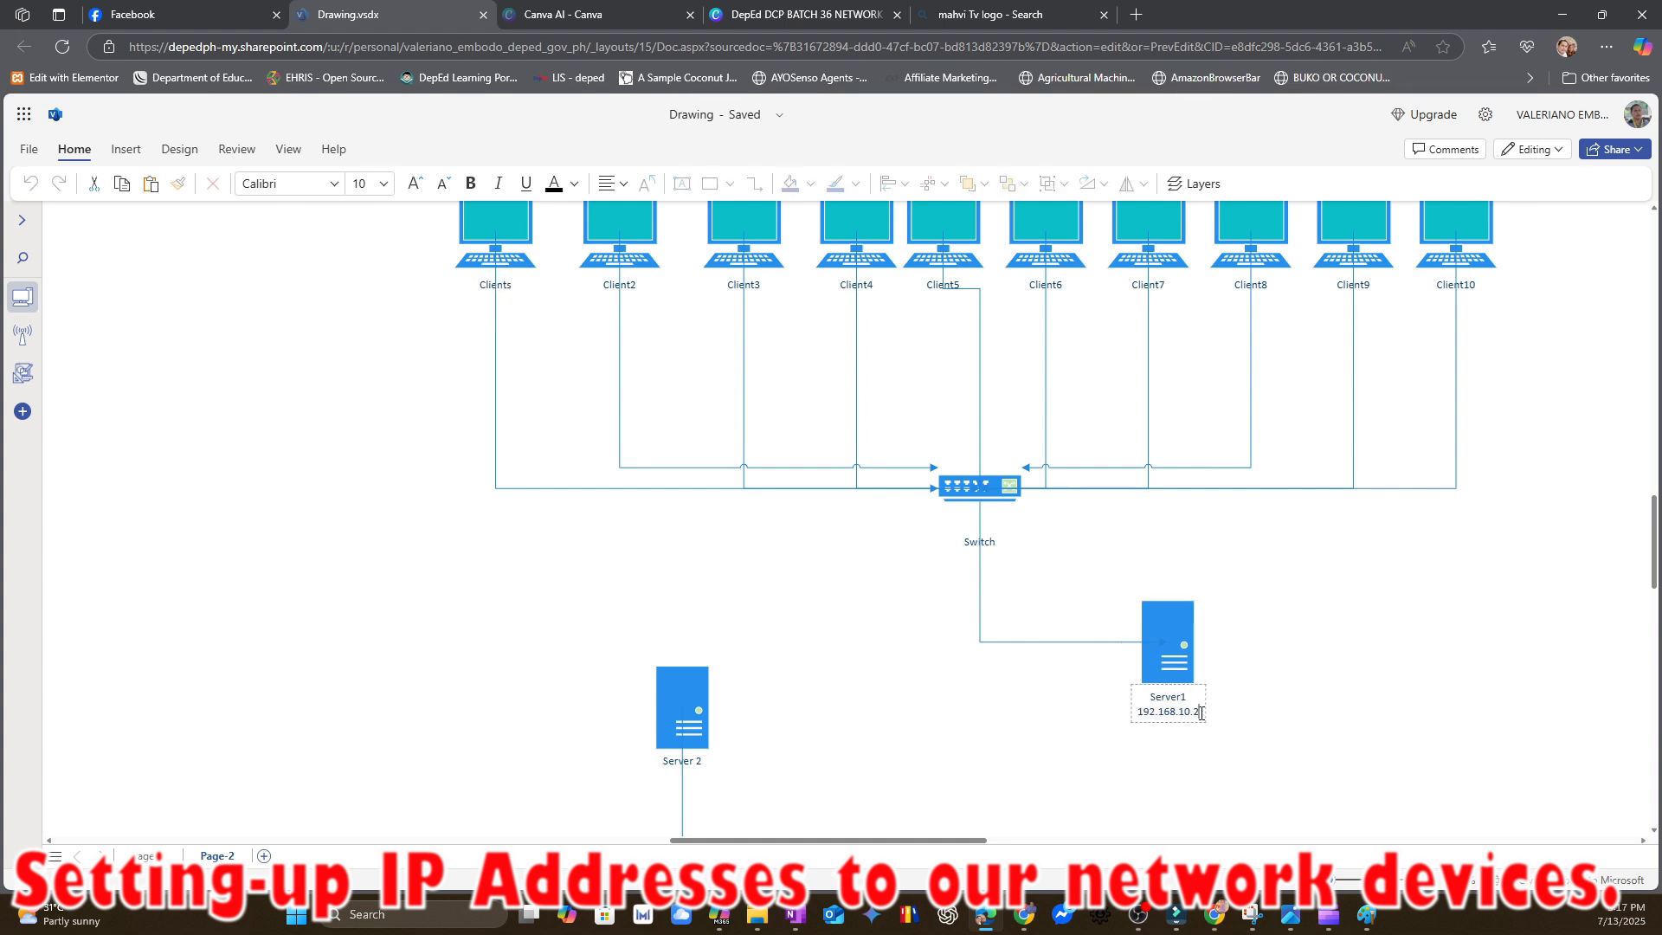
key(Return)
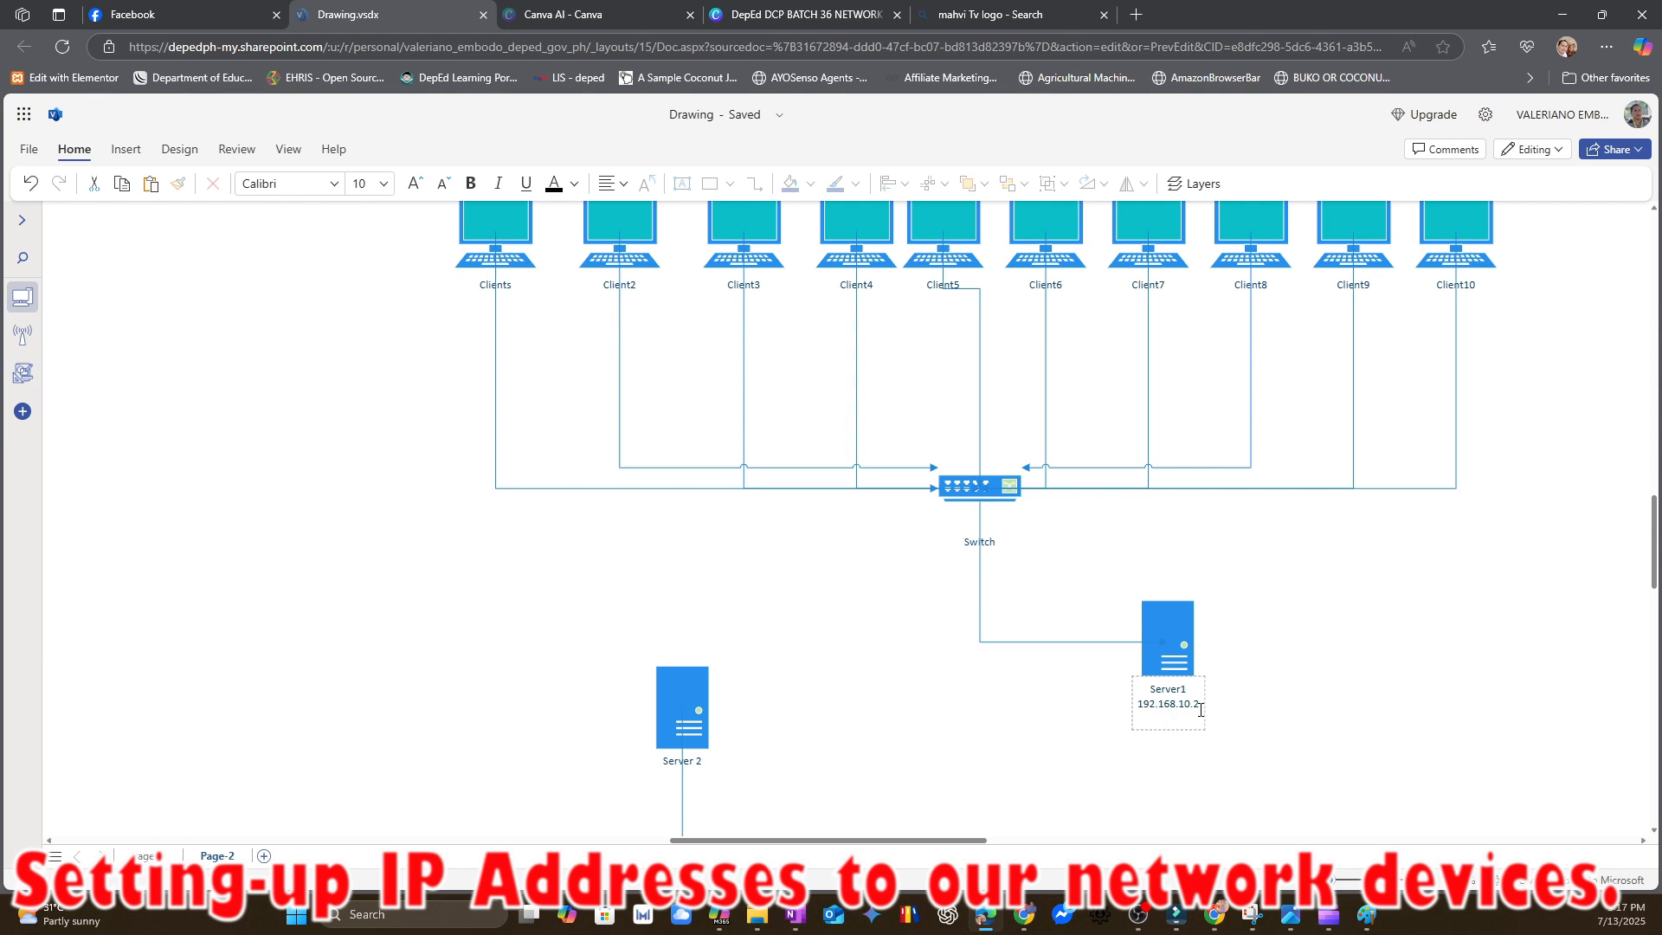
text(255.255.255.0)
click(1261, 685)
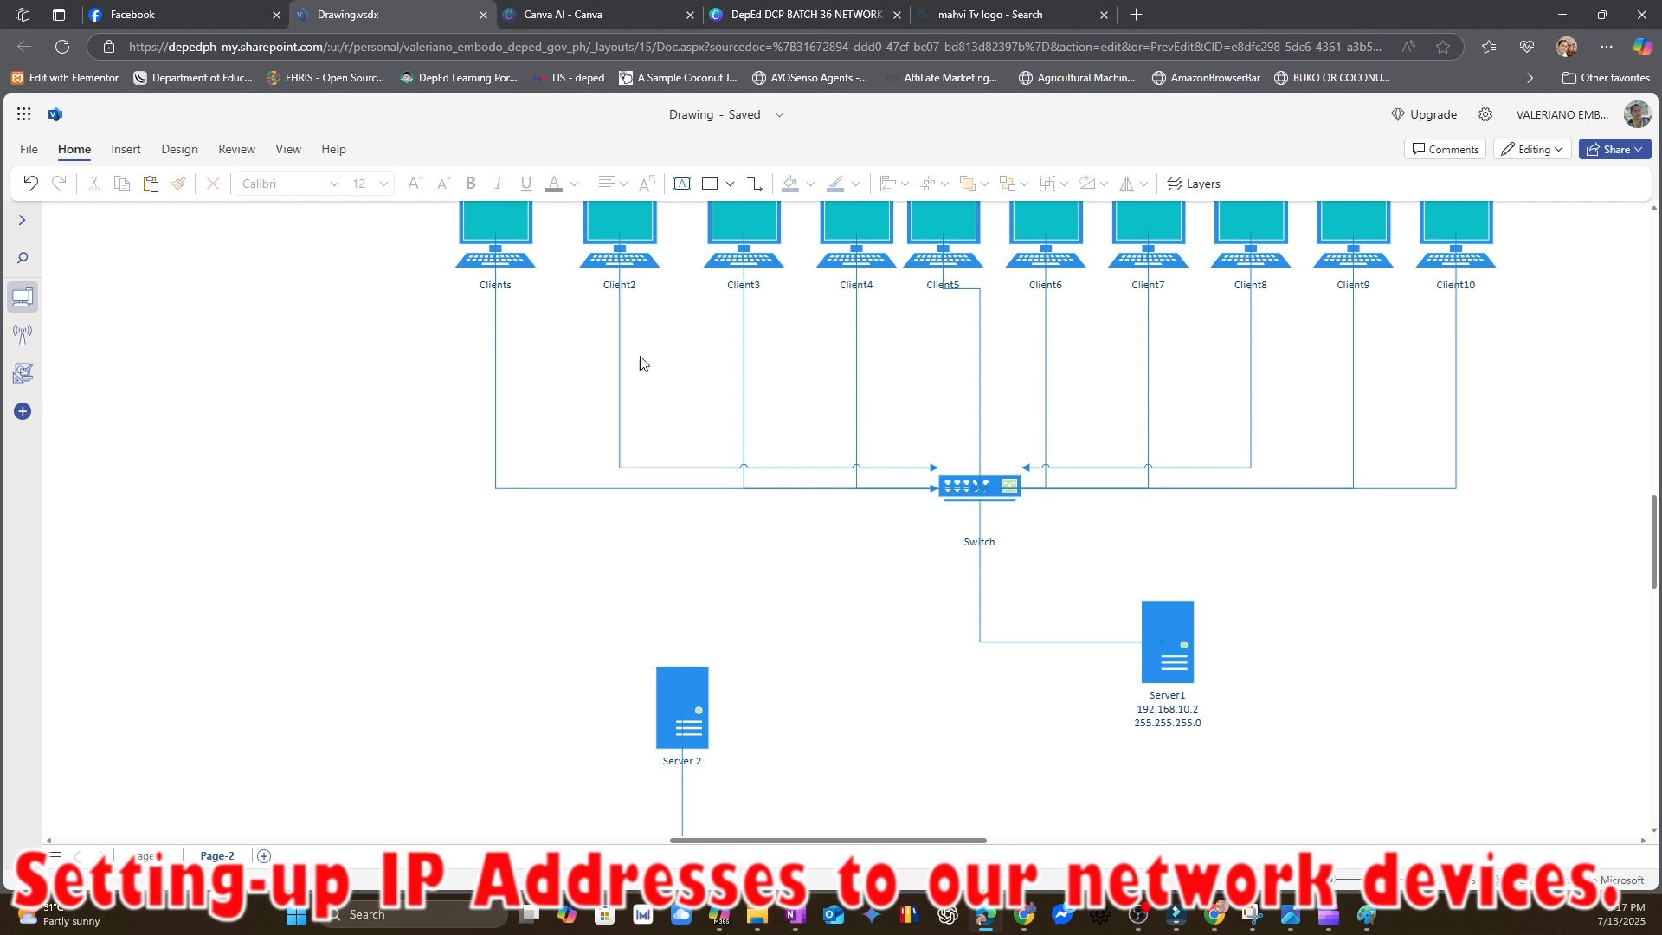
- Add 192.168.10.3 and 255.255.255.0 as separate lines under the label of the first client computer in the upper row
double_click(511, 243)
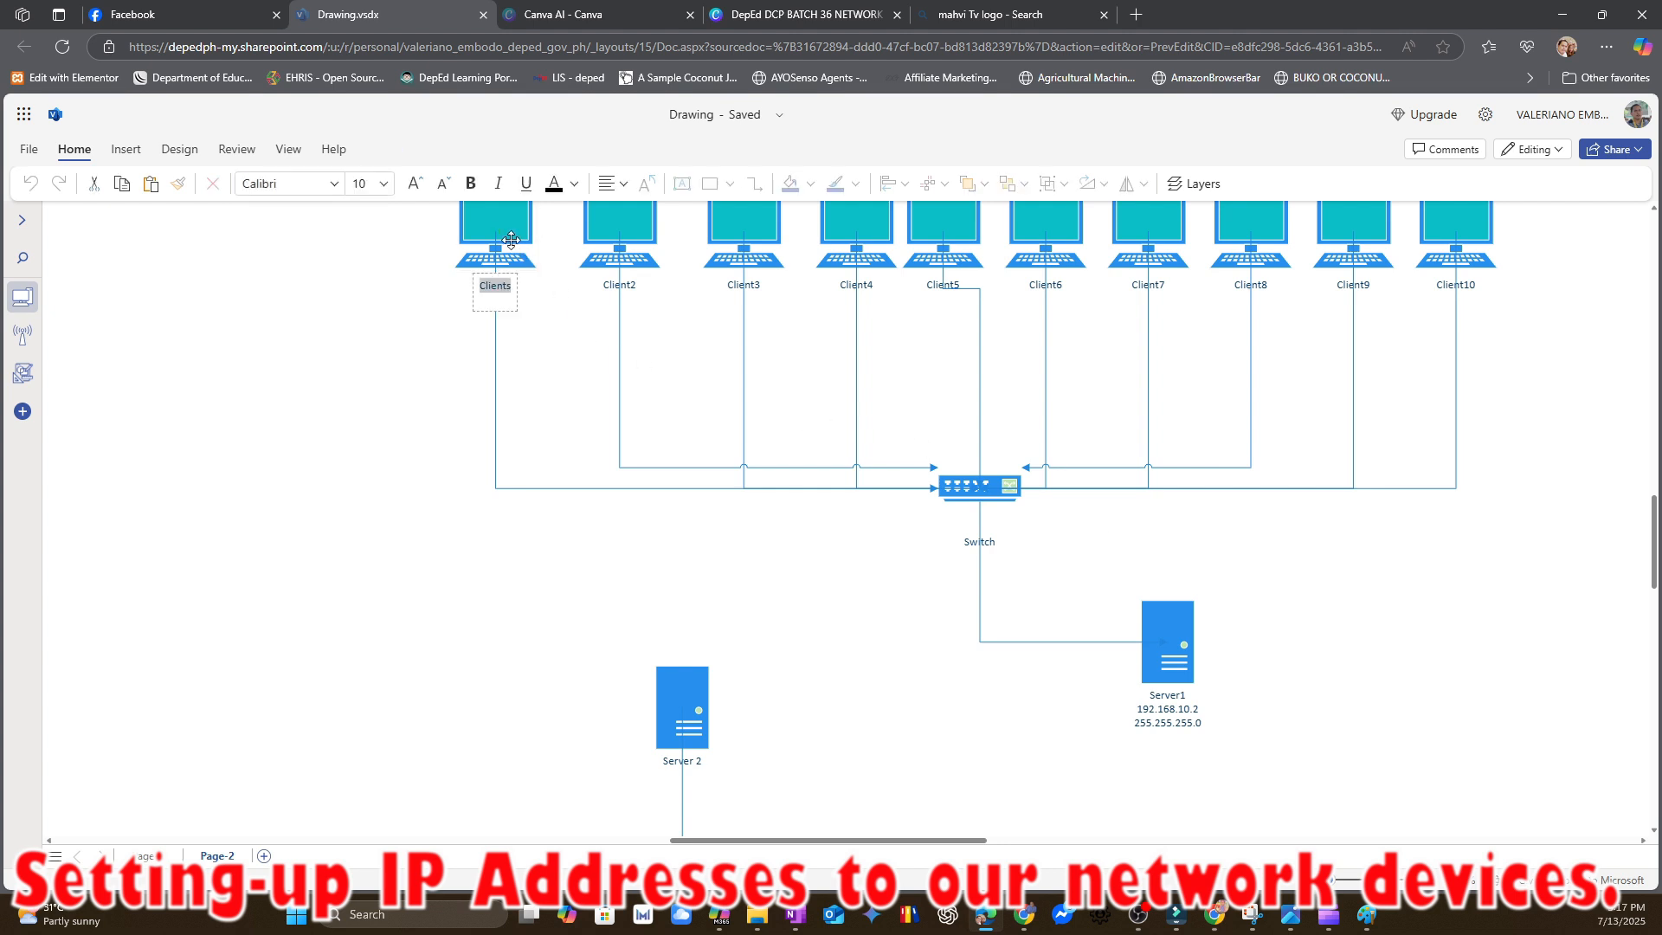
click(501, 303)
text(192.168.10.3)
key(Return)
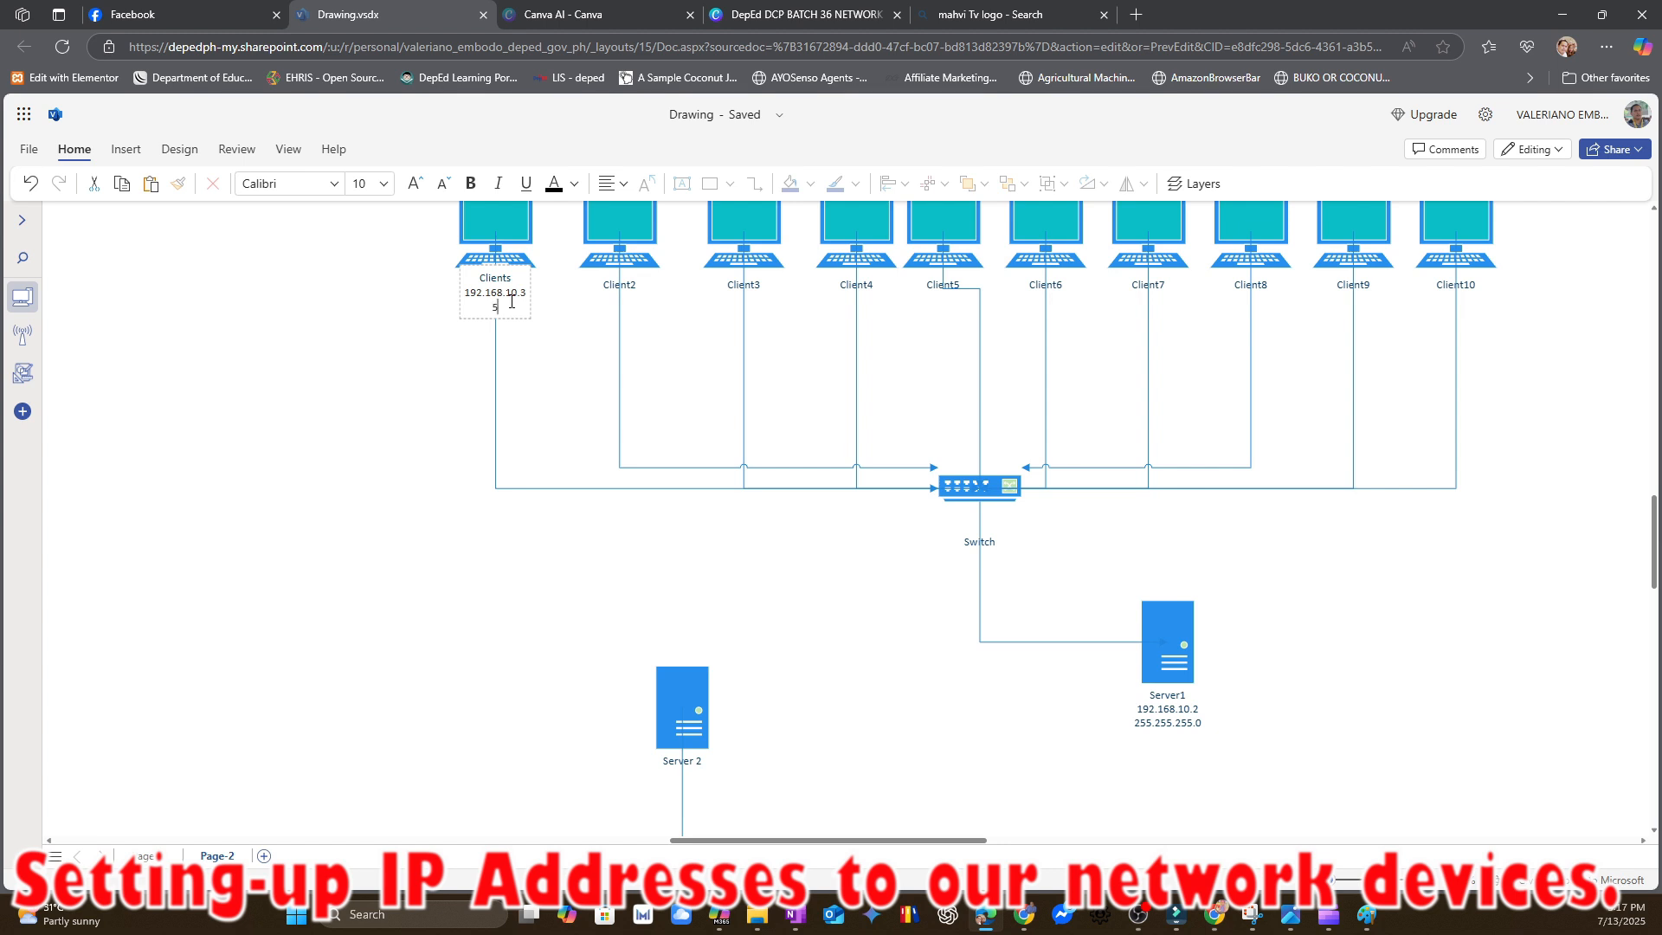
key(BackSpace)
text(255.255.255.0)
click(569, 367)
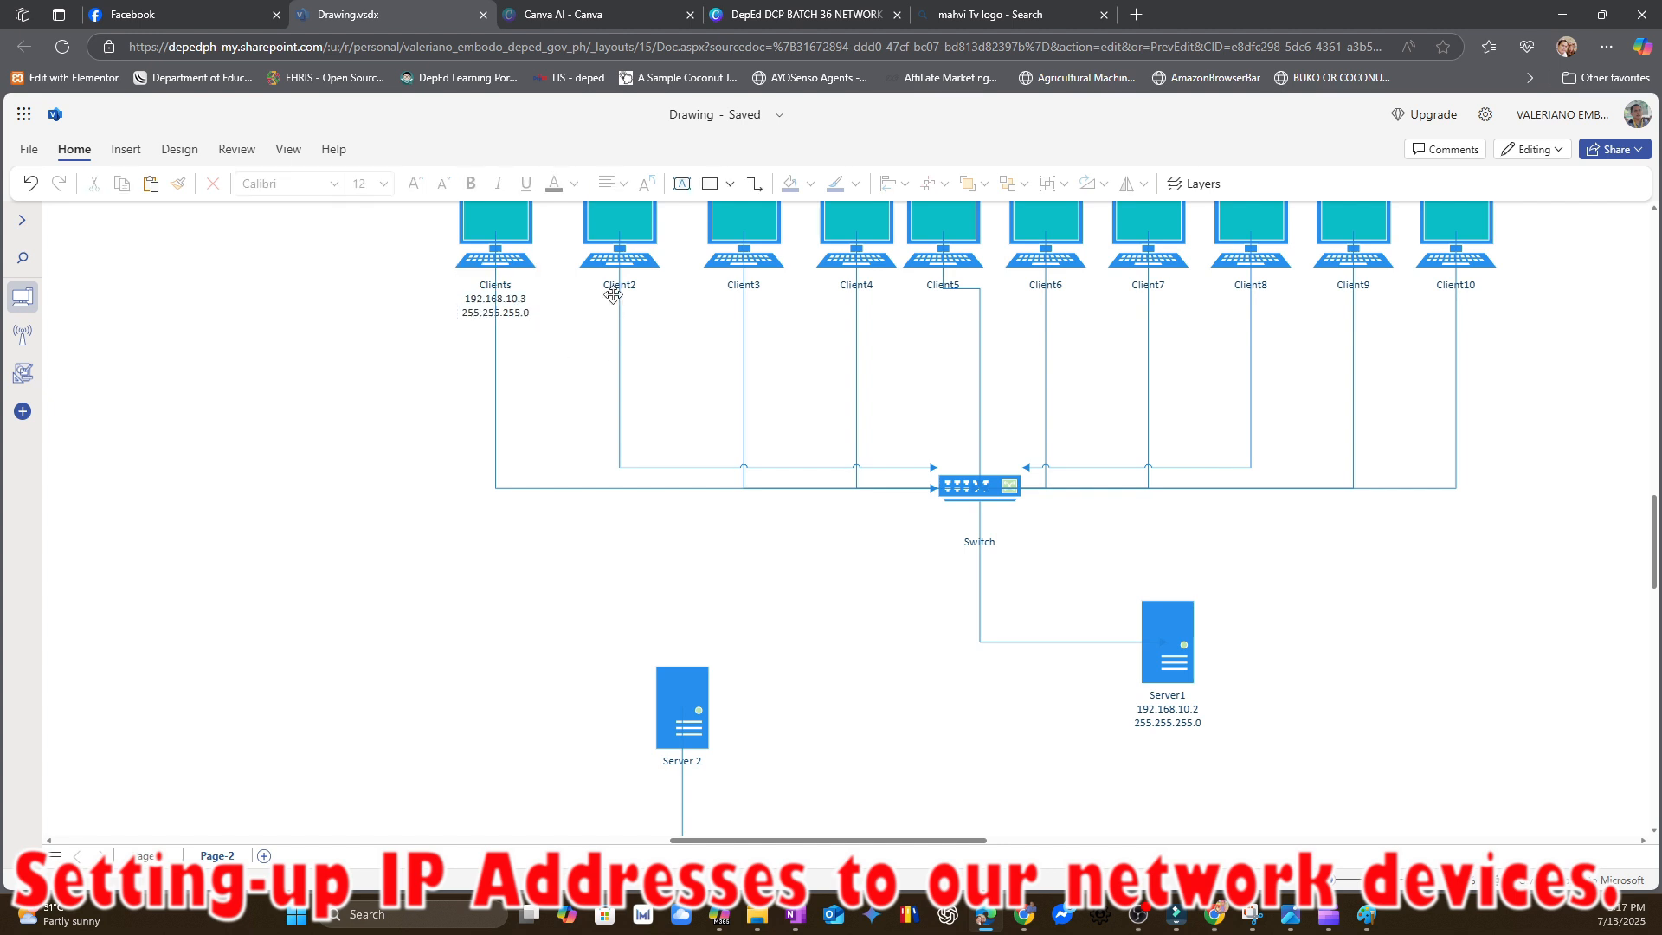
- Add the address 192.168.10.4 and the mask 255.255.255.0 on separate lines under the Client2 label
double_click(619, 240)
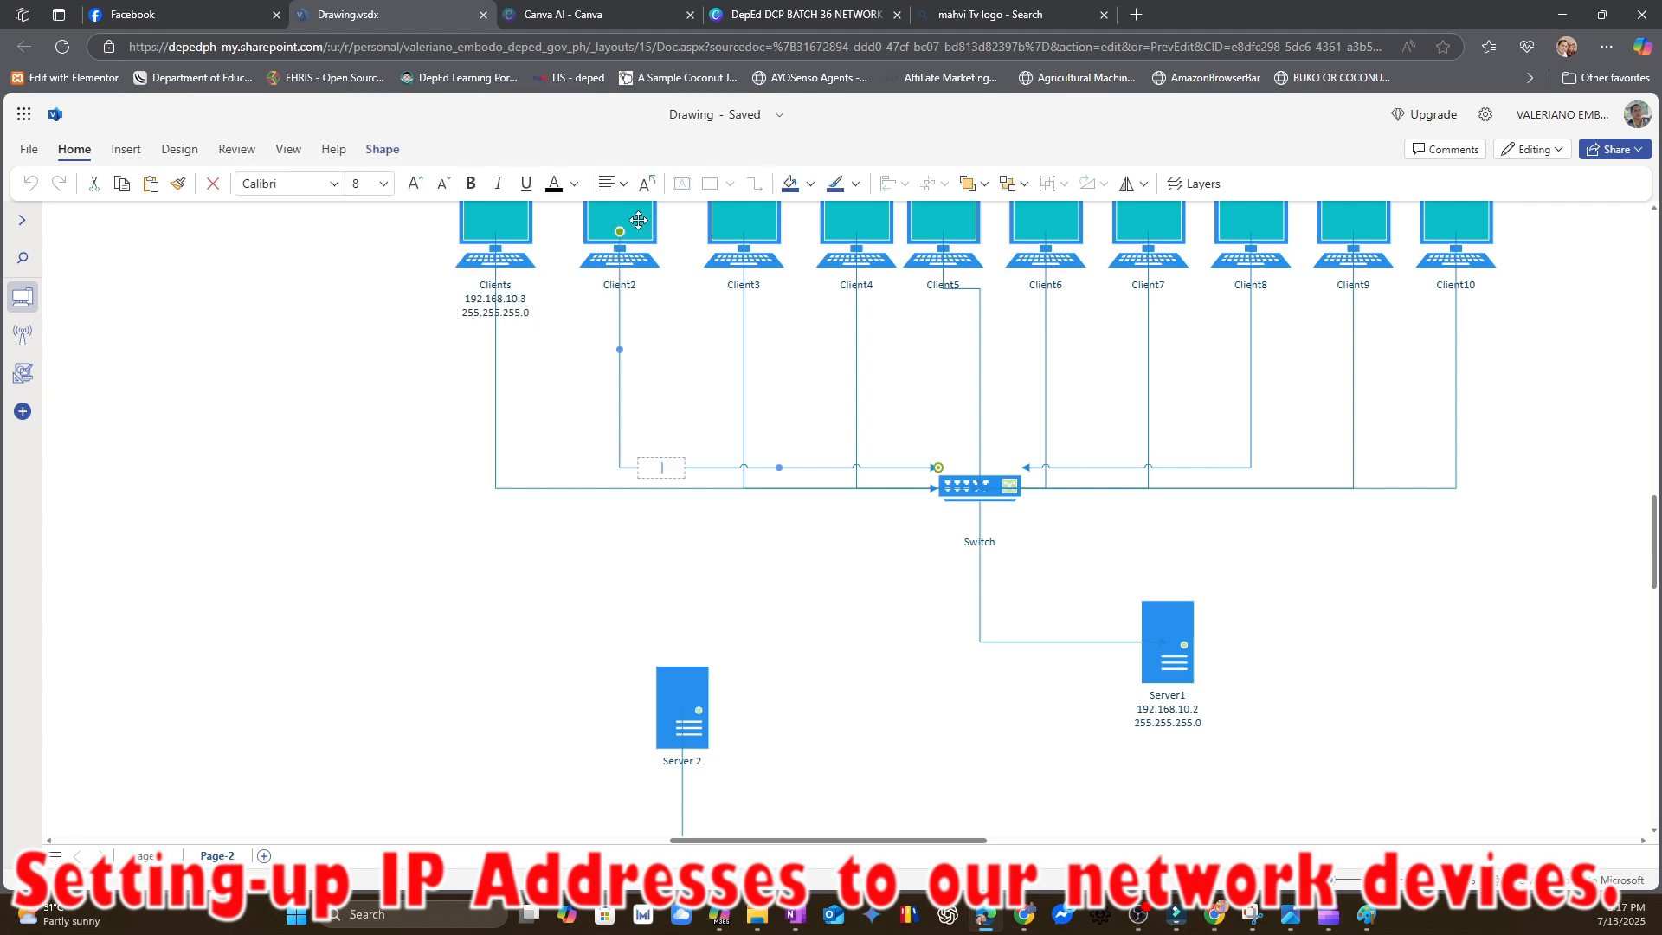
double_click(638, 219)
click(638, 285)
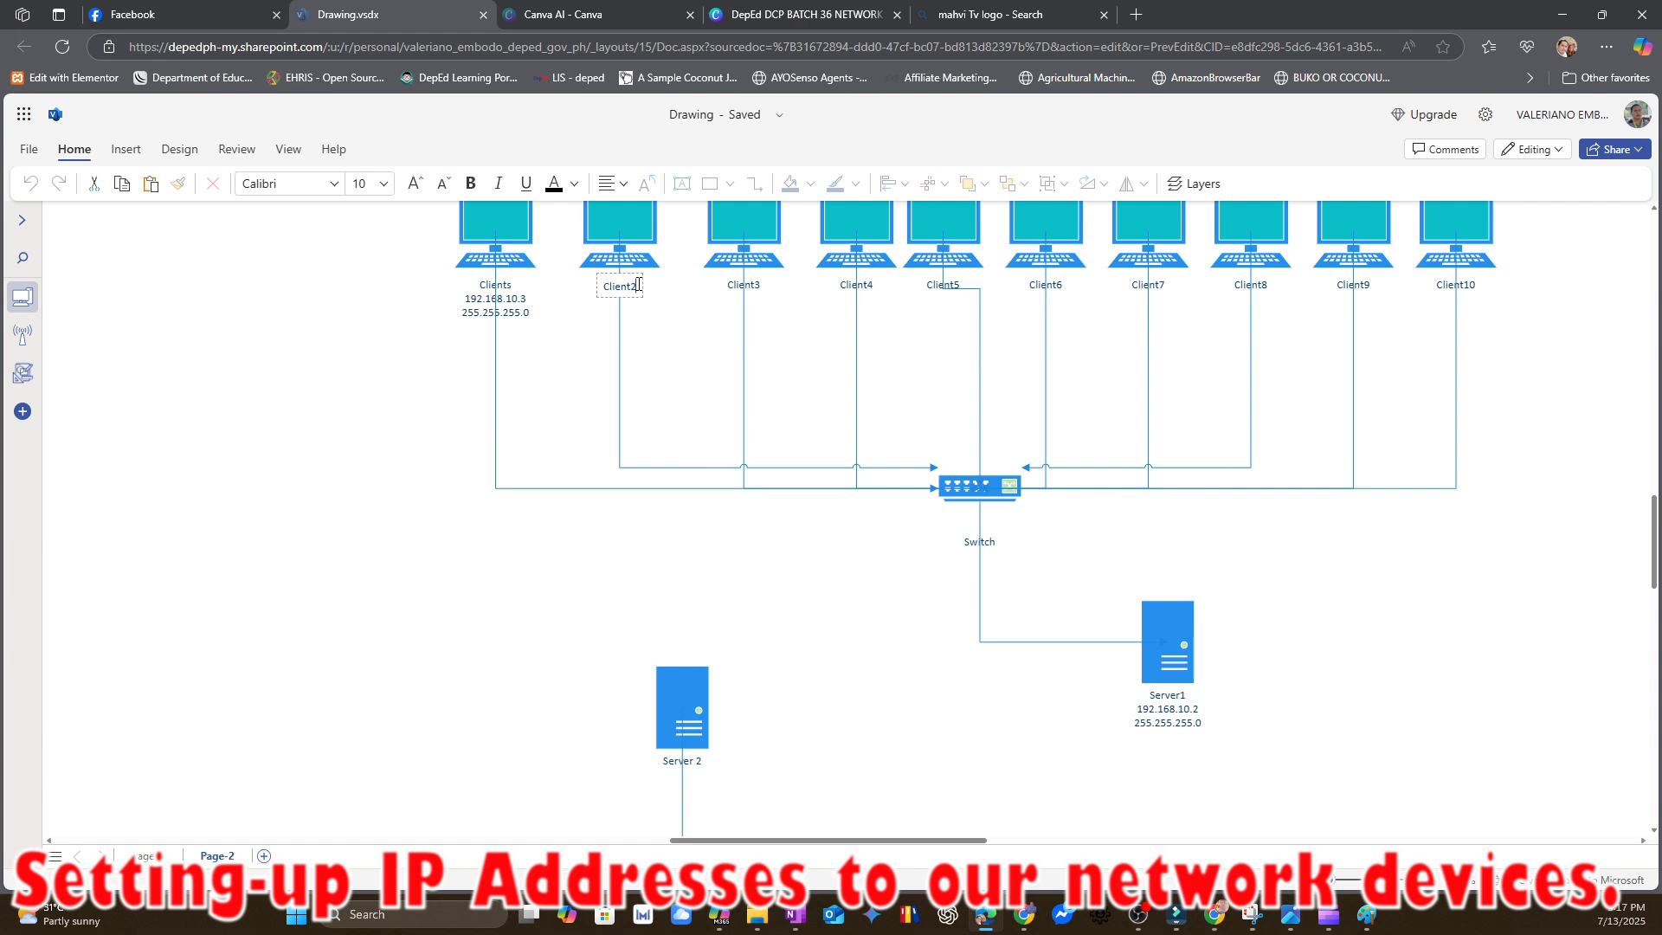
key(Return)
text(192.168.10)
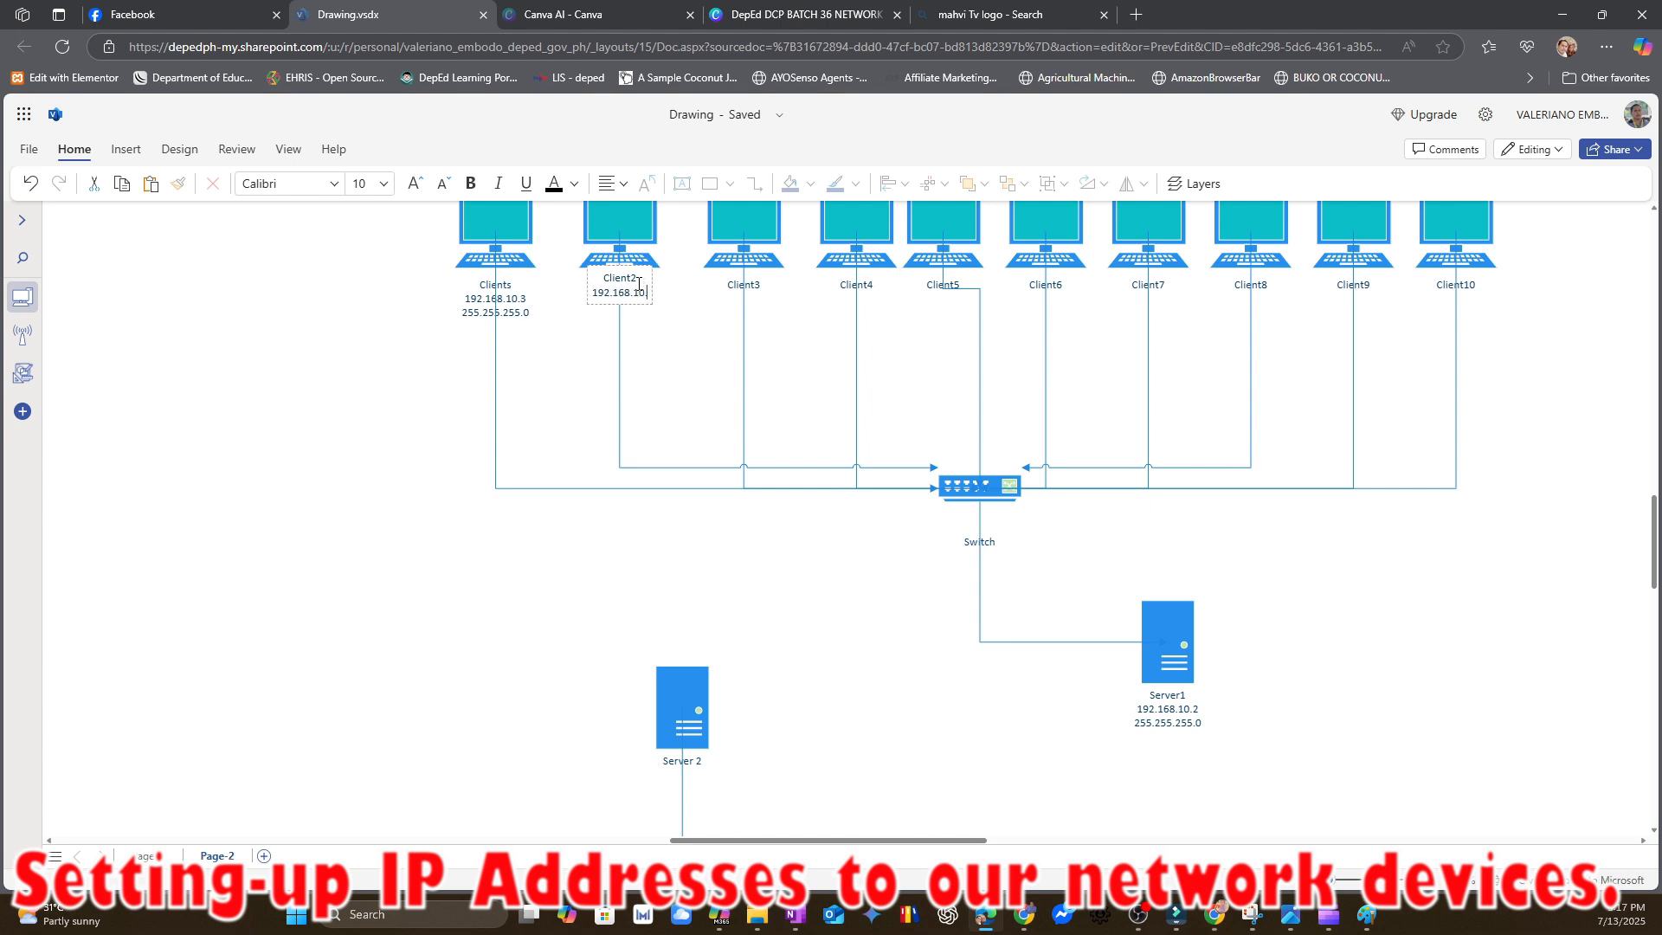
text(.4)
key(Return)
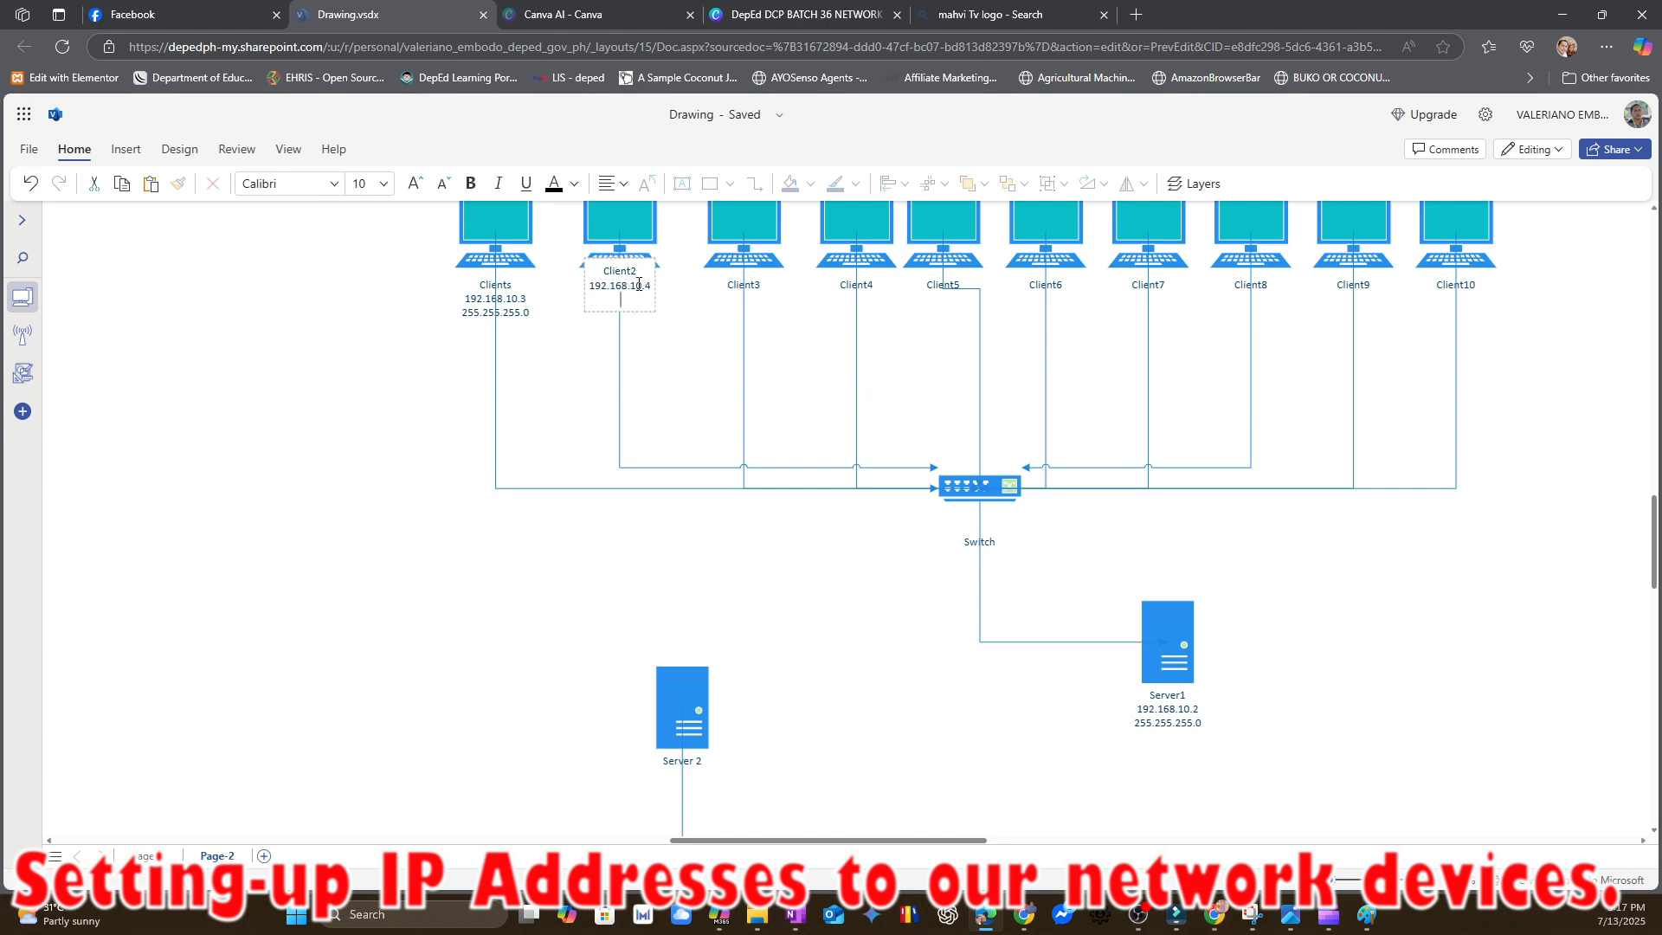
text(255.255.255.0)
click(668, 365)
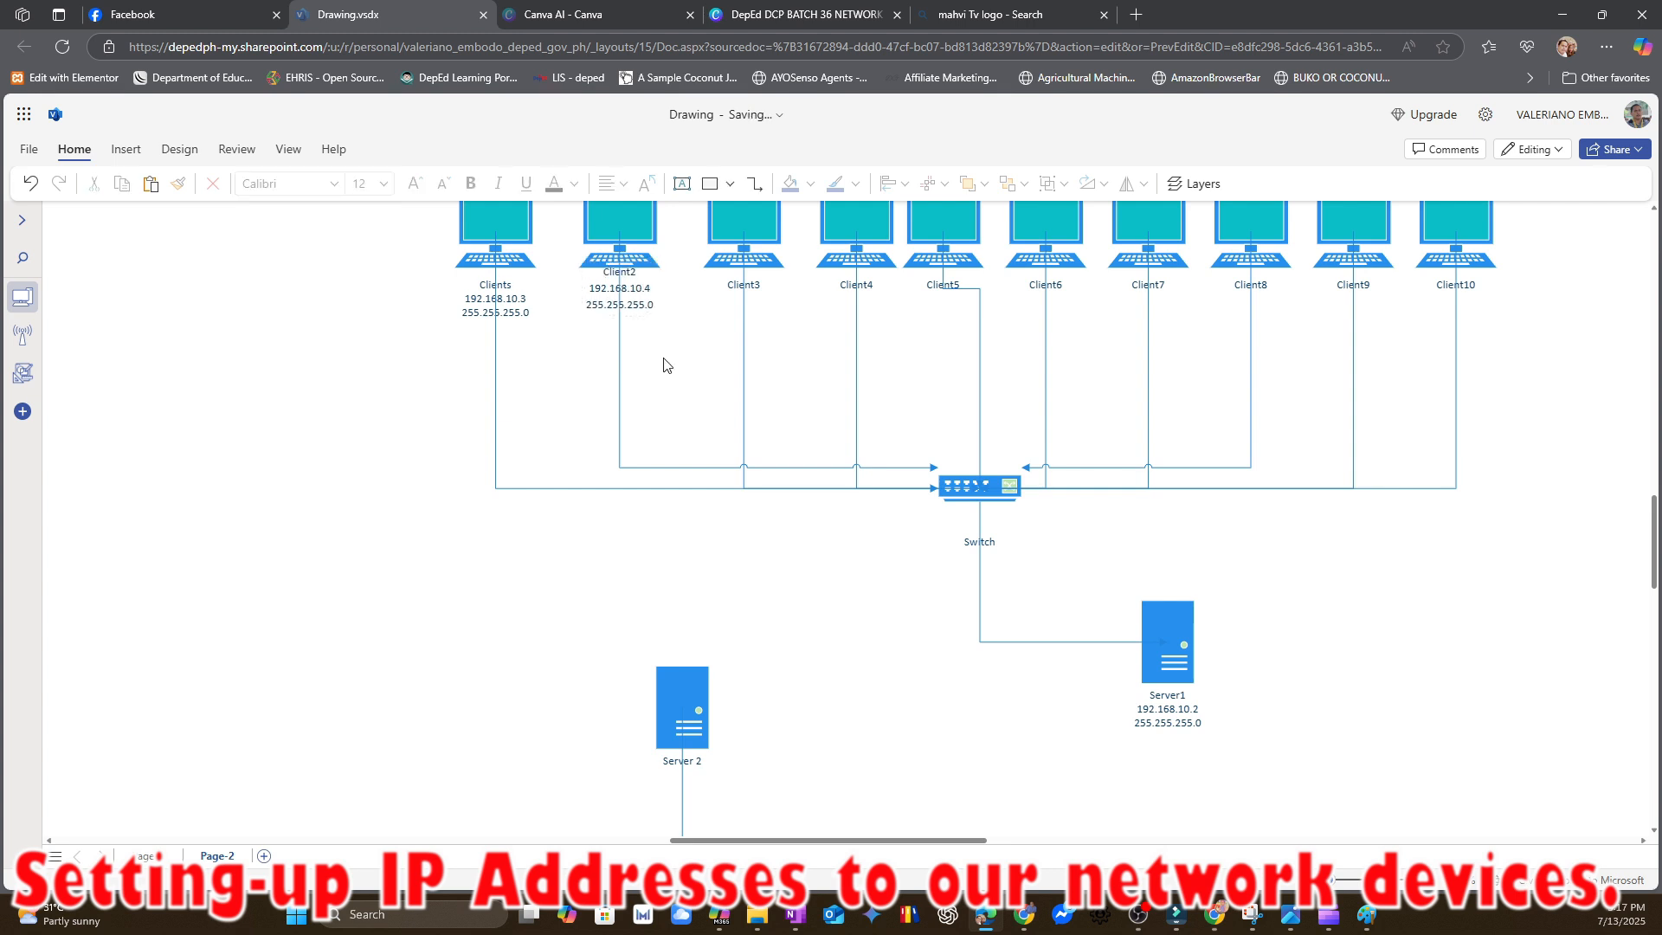
- Add the address 192.168.10.4 and the mask 255.255.255.0 on separate lines under the Client3 label
double_click(749, 246)
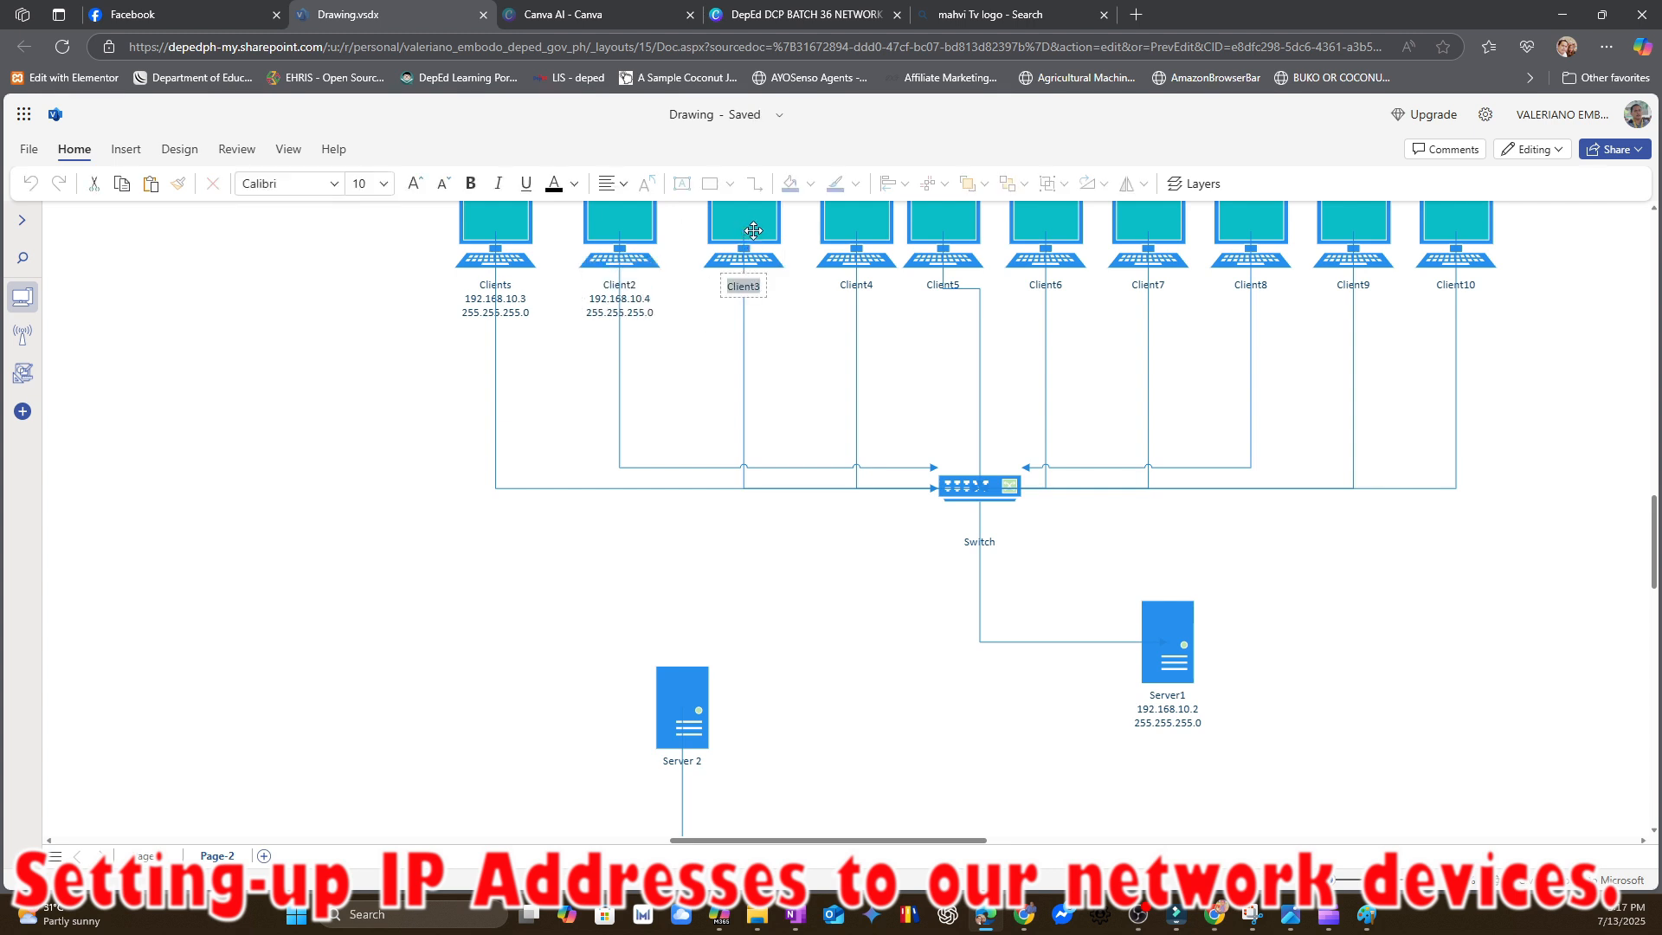
click(763, 286)
key(Return)
text(192.1)
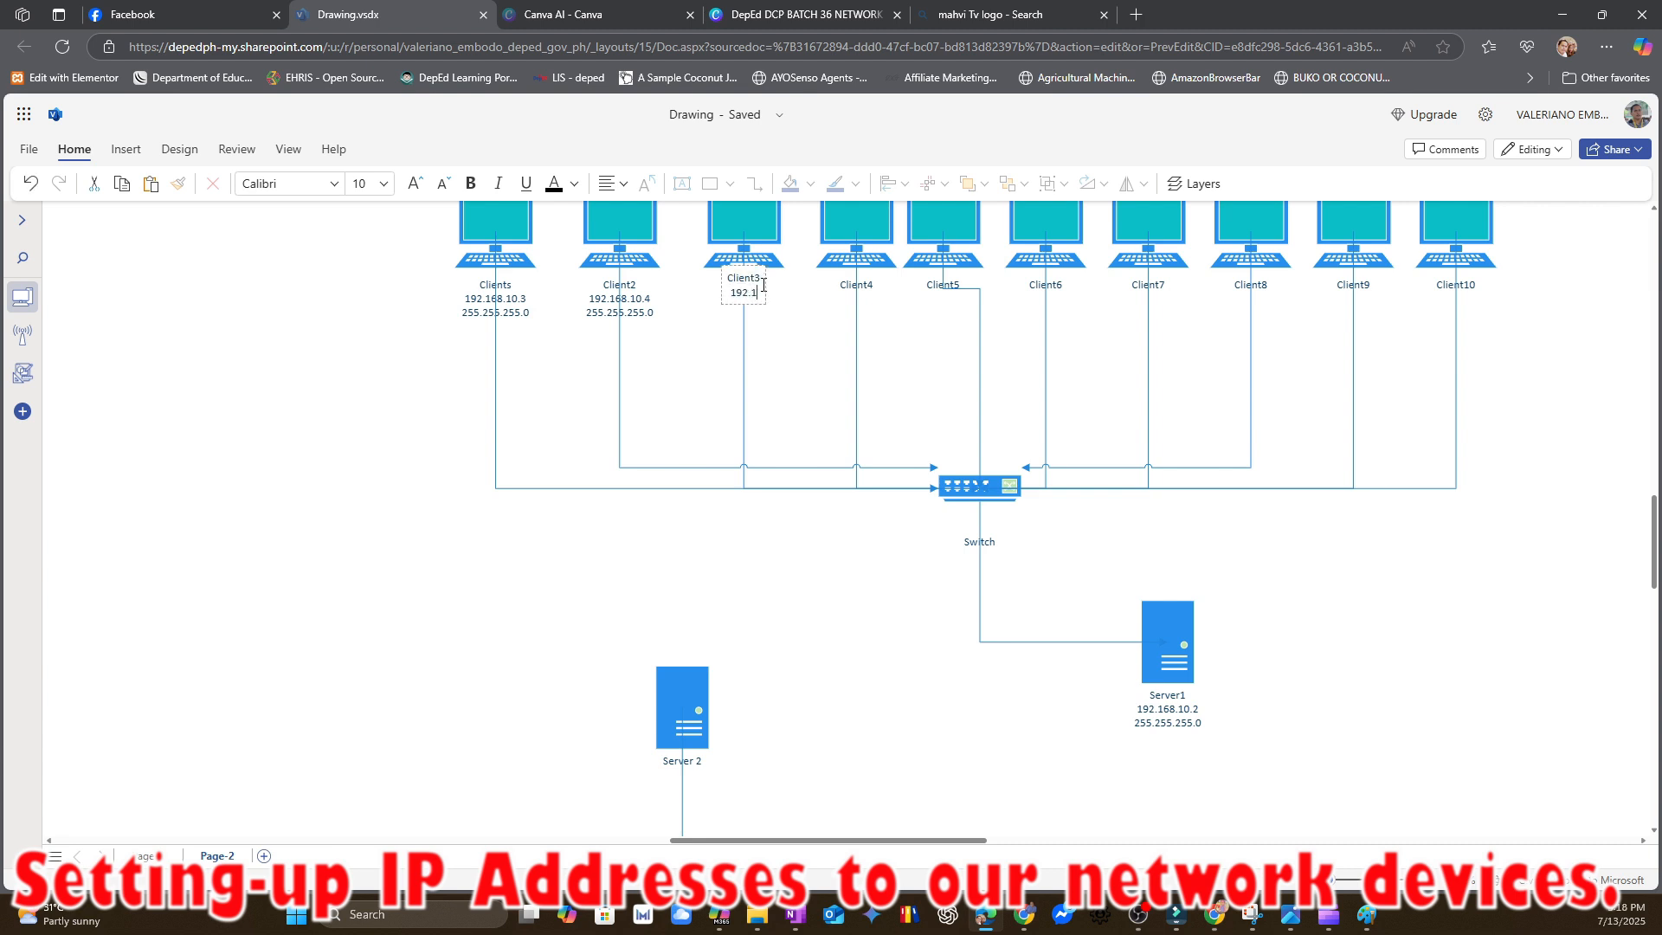
text(68.10.4)
key(Return)
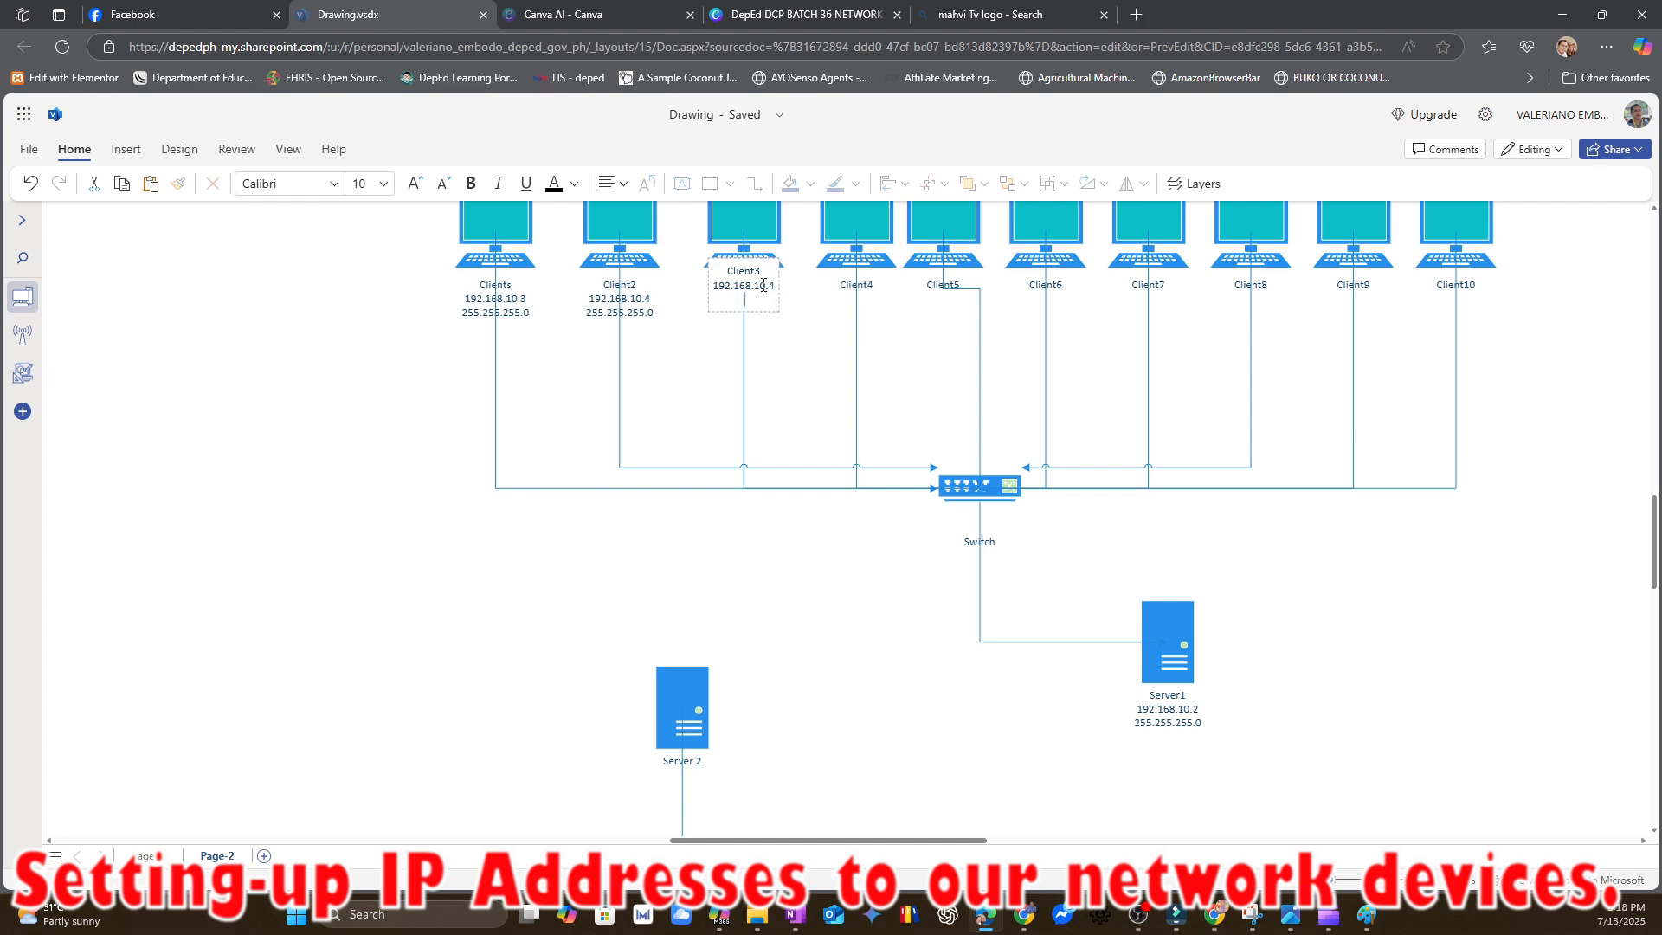
text(255.255.2)
text(55.255.0)
click(795, 373)
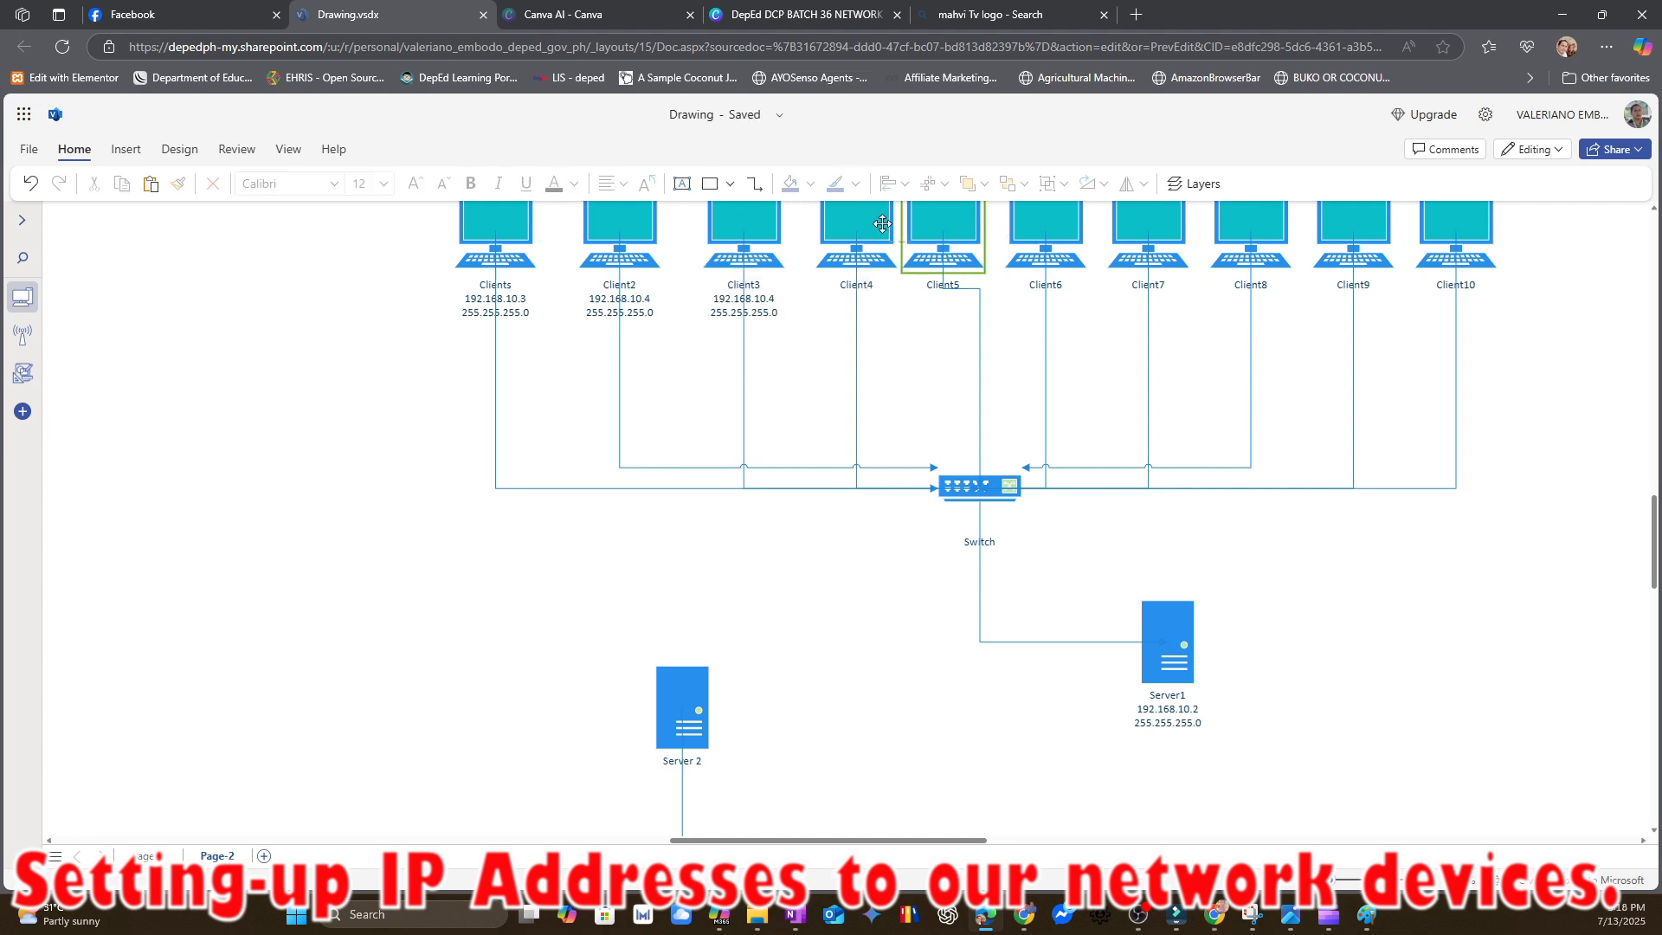
- Add the address 192.168.10.5 and the mask 255.255.255.0 on separate lines under the Client4 label
double_click(874, 285)
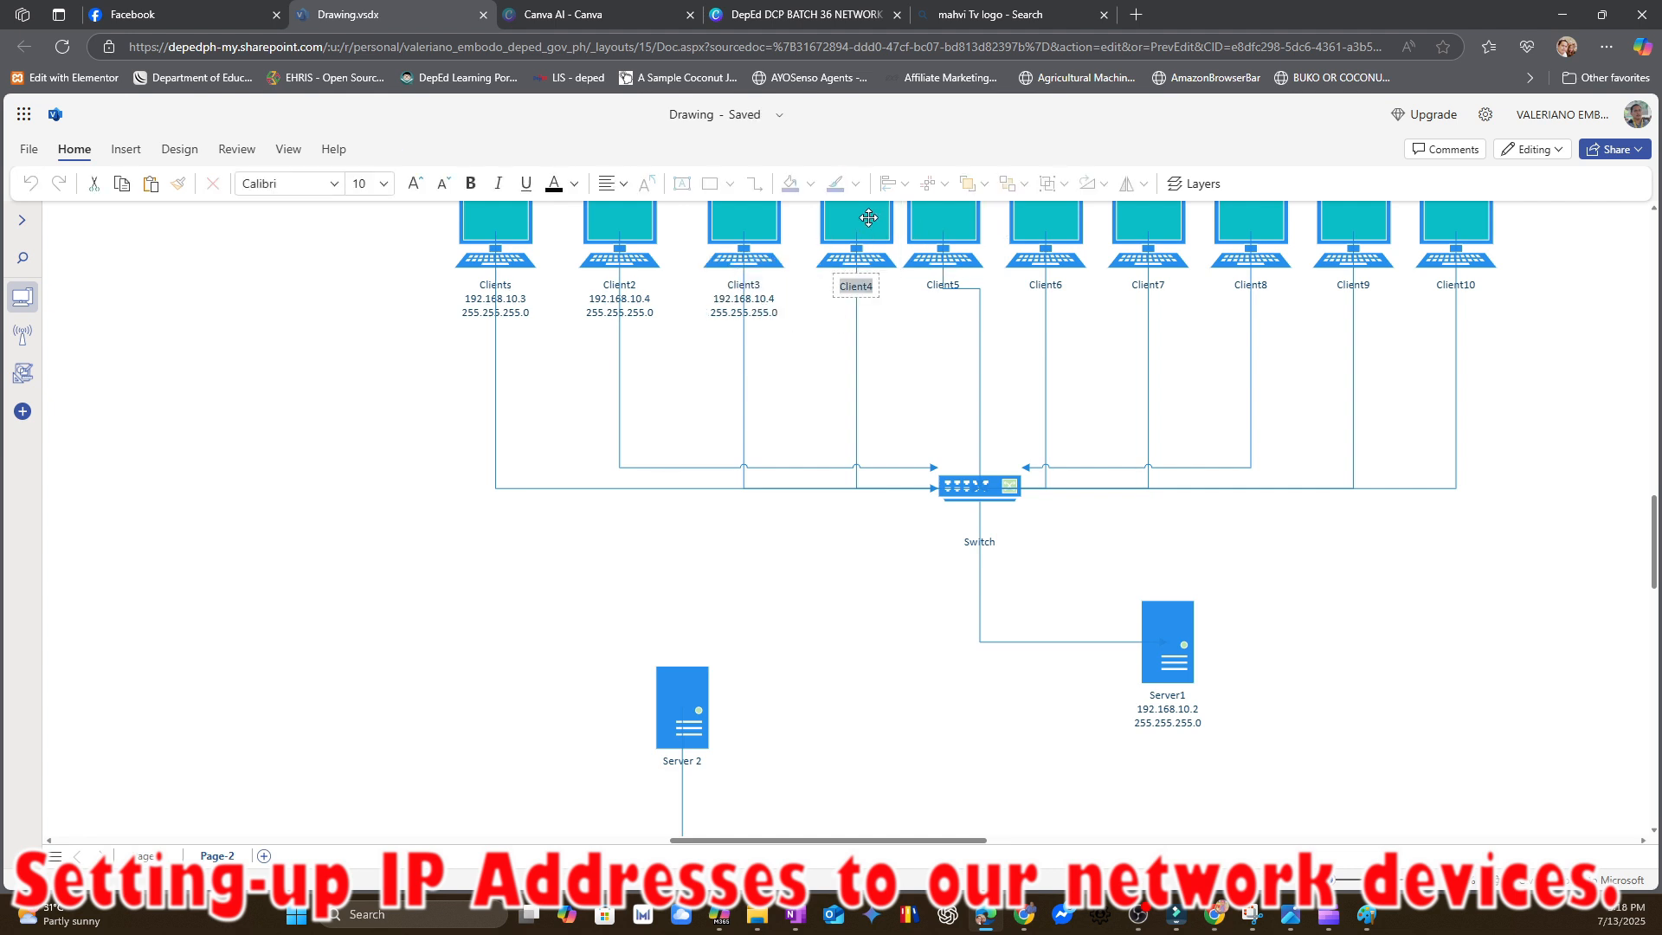
click(874, 286)
key(Return)
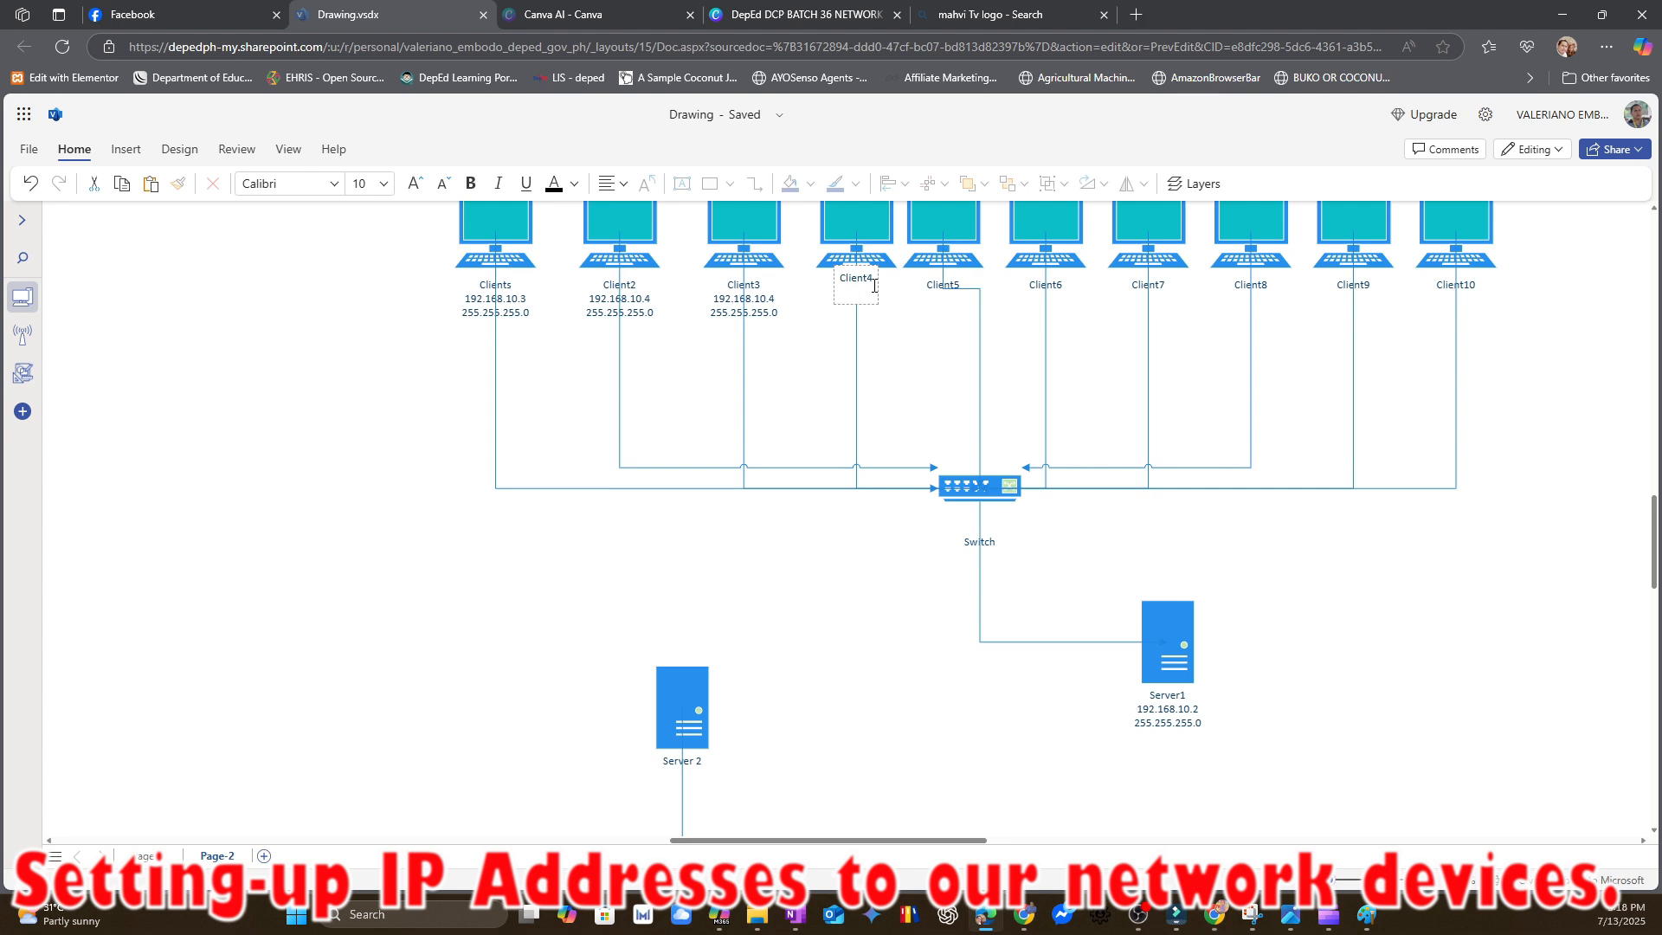
text(192.168.10.5)
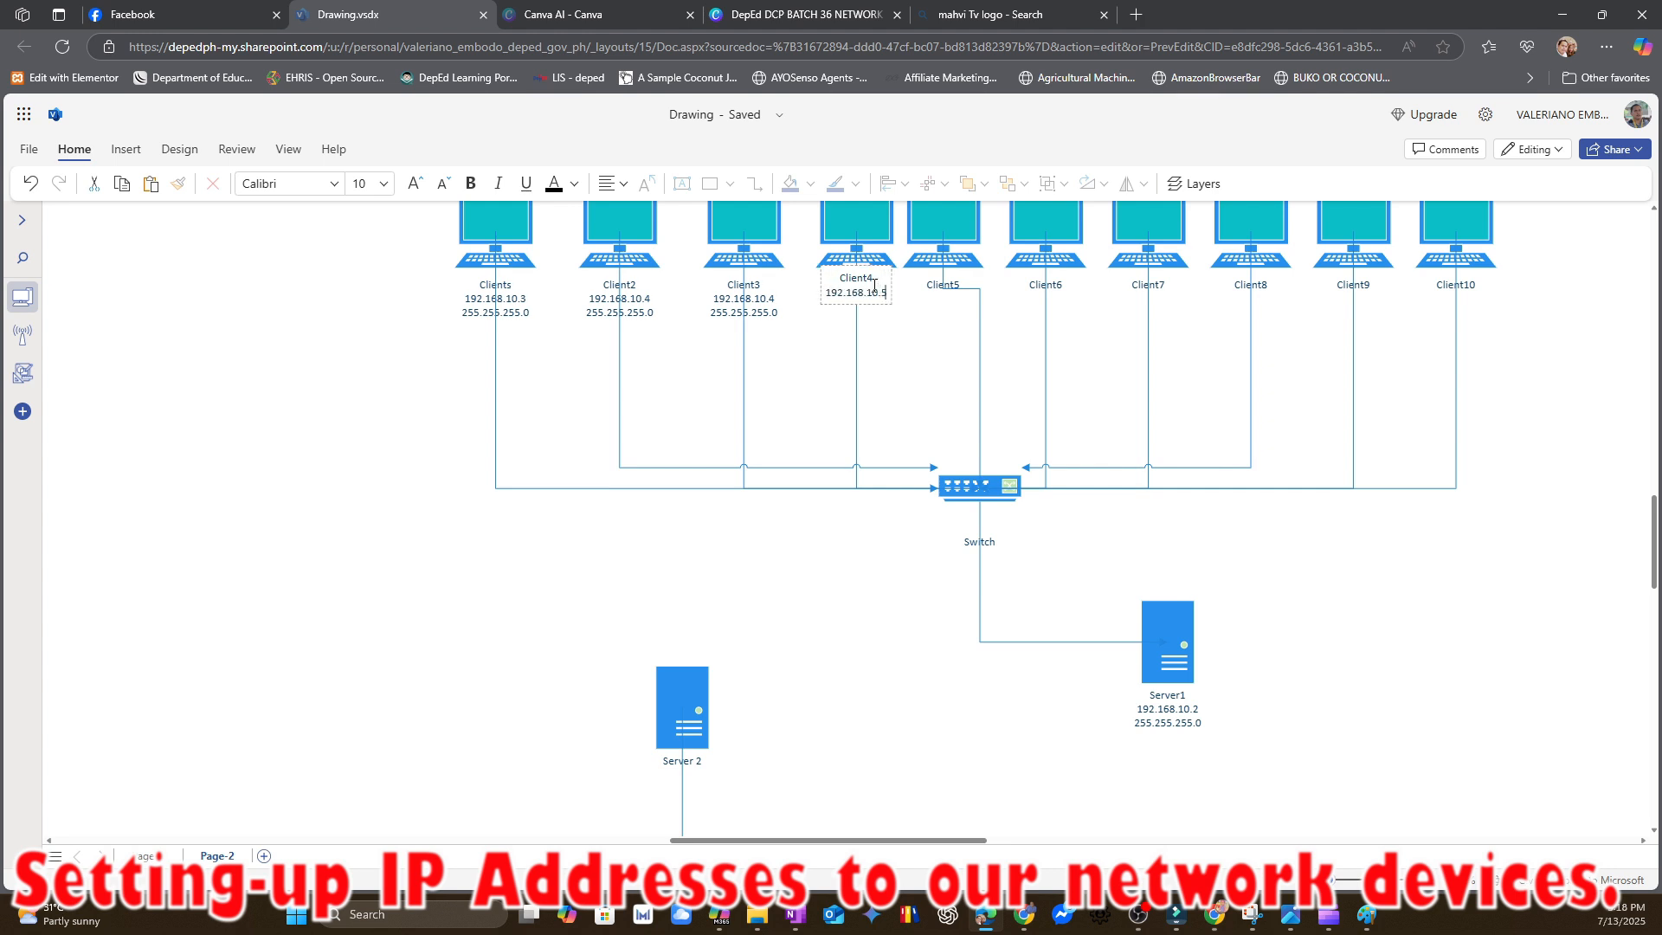
key(Return)
text(2)
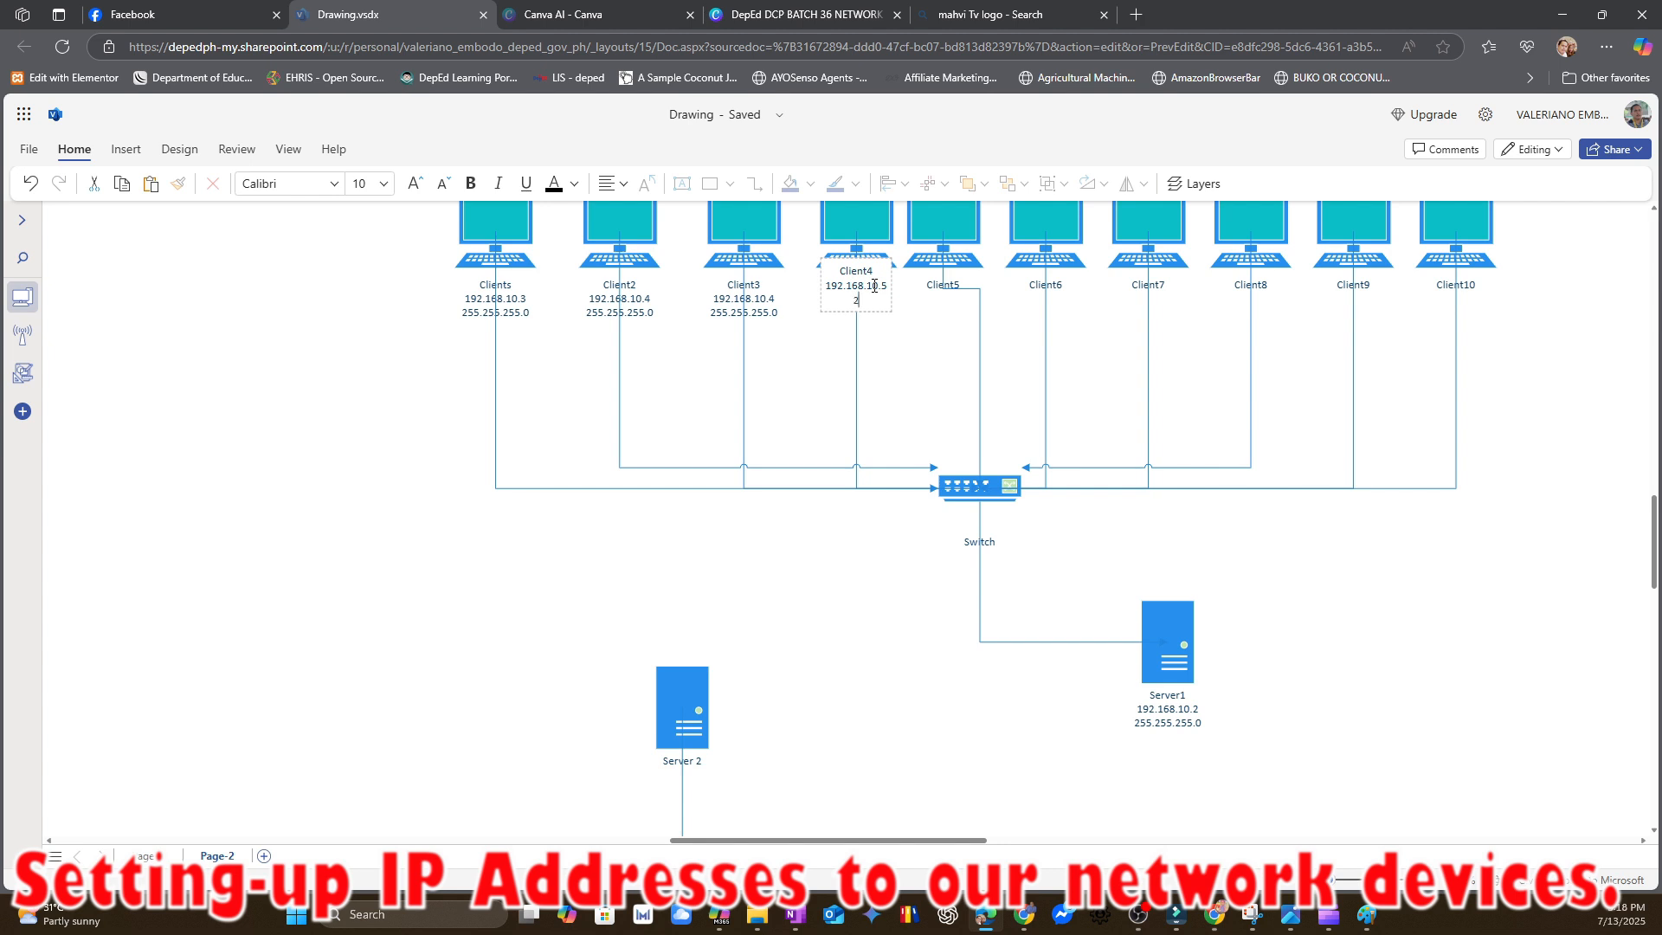
text(55.255.255.0)
- Add the address 192.168.10.5 and the mask 255.255.255.0 on separate lines under the Client5 label
double_click(963, 285)
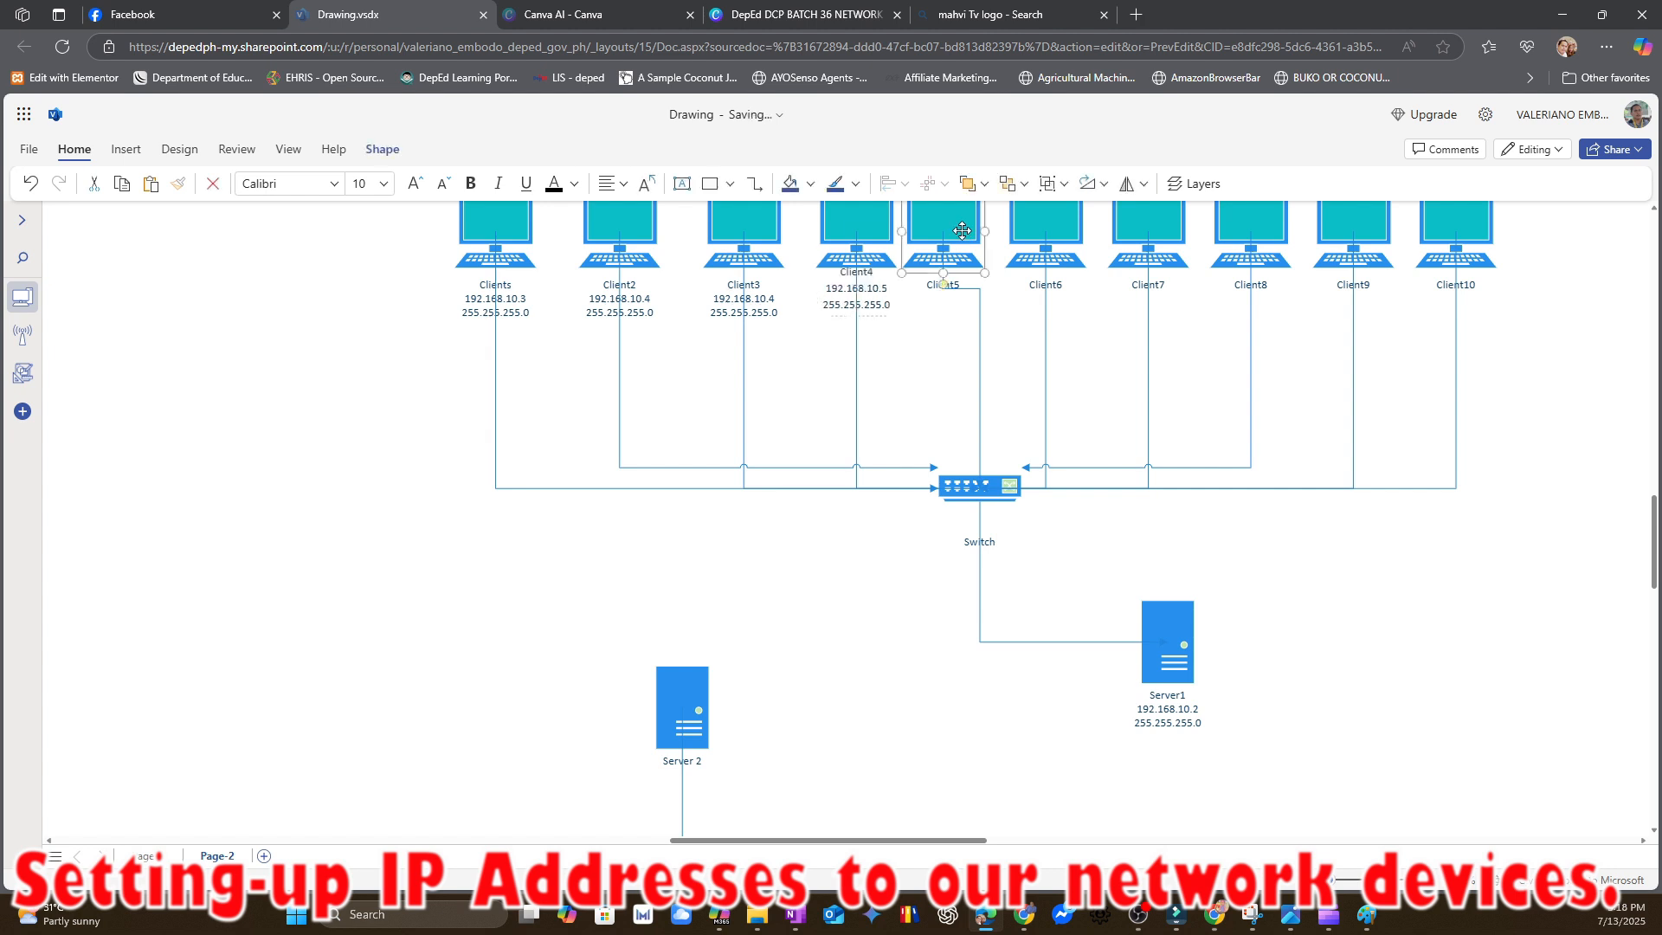
click(965, 284)
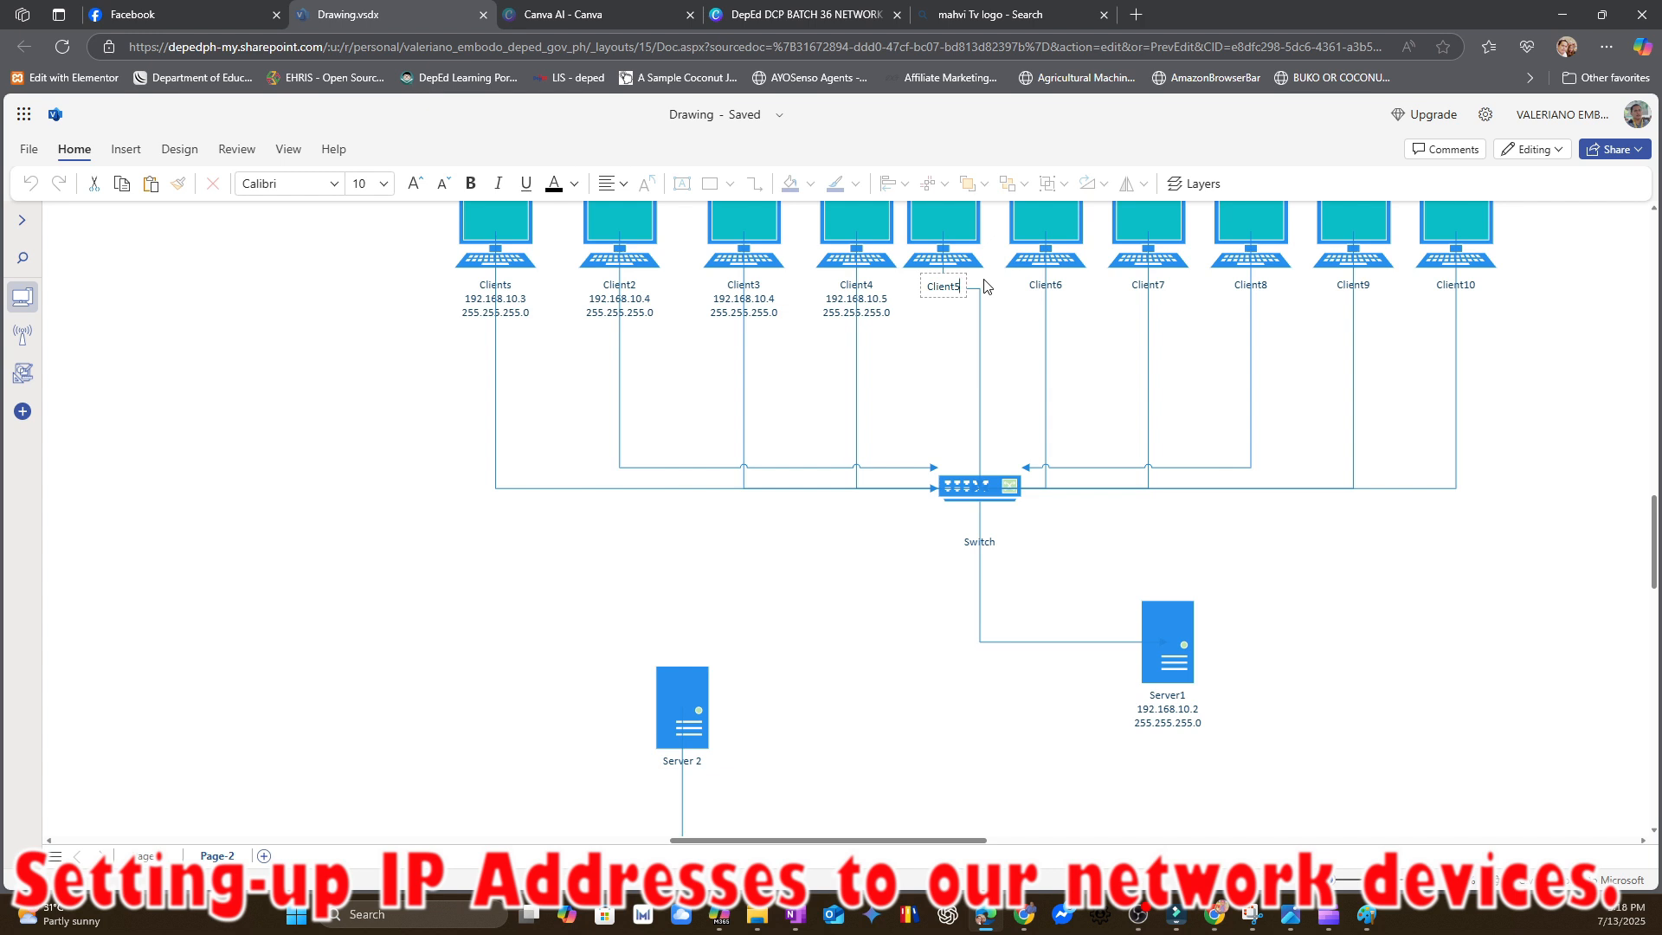
key(Return)
text(192.168.10)
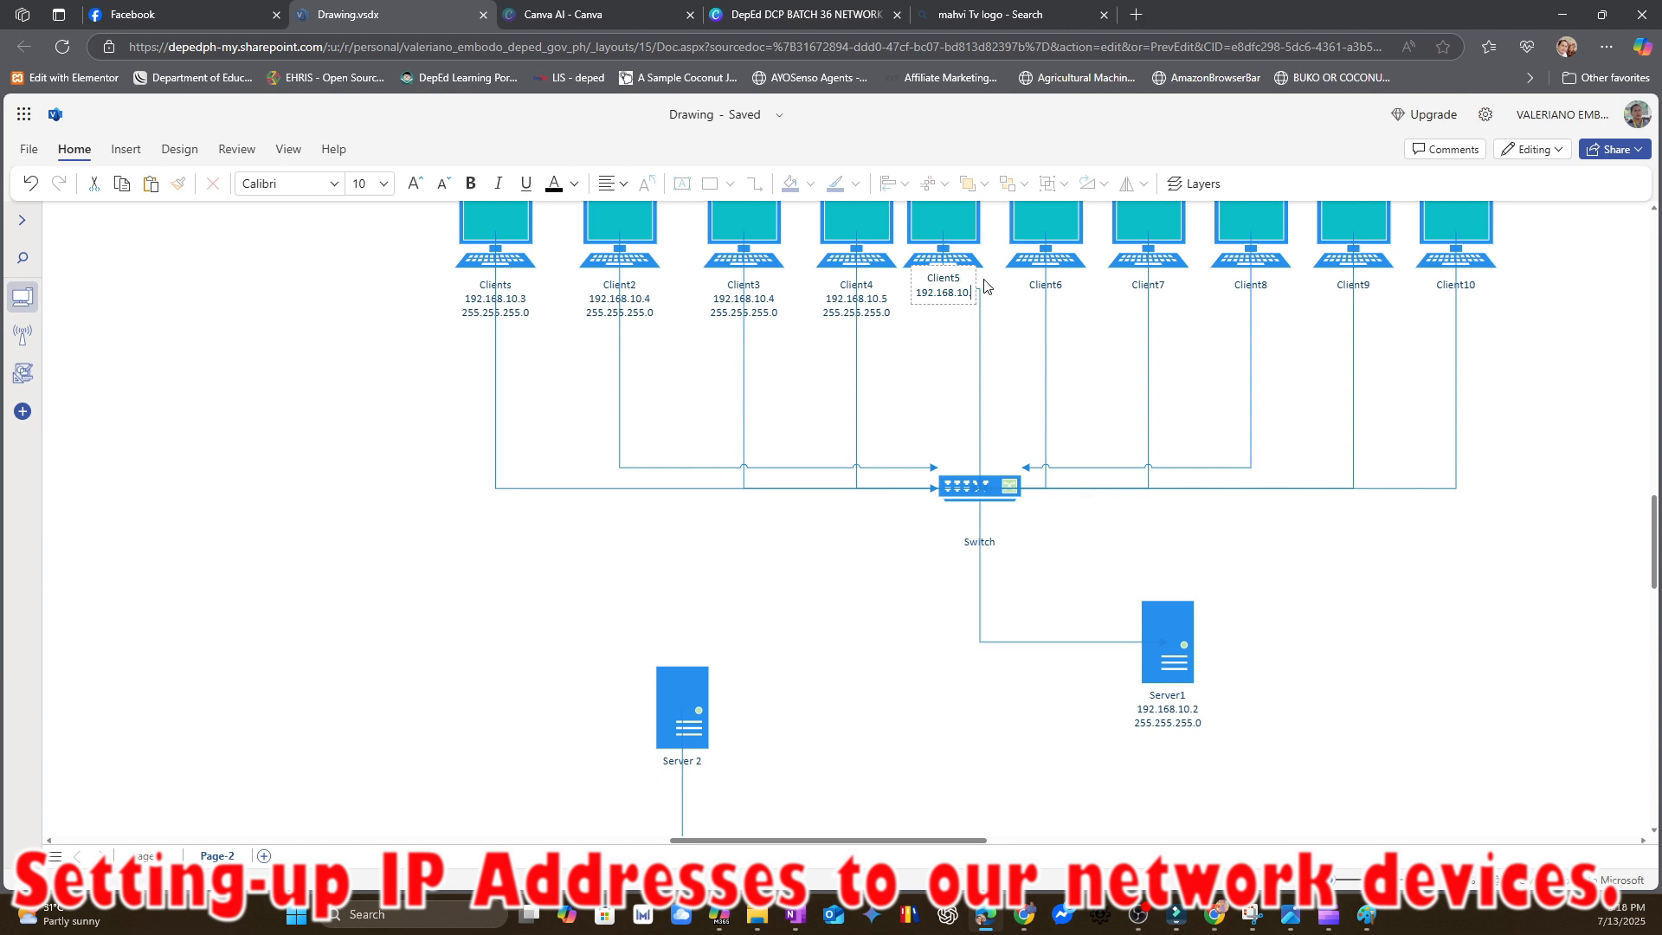
text(.5)
key(Return)
text(255)
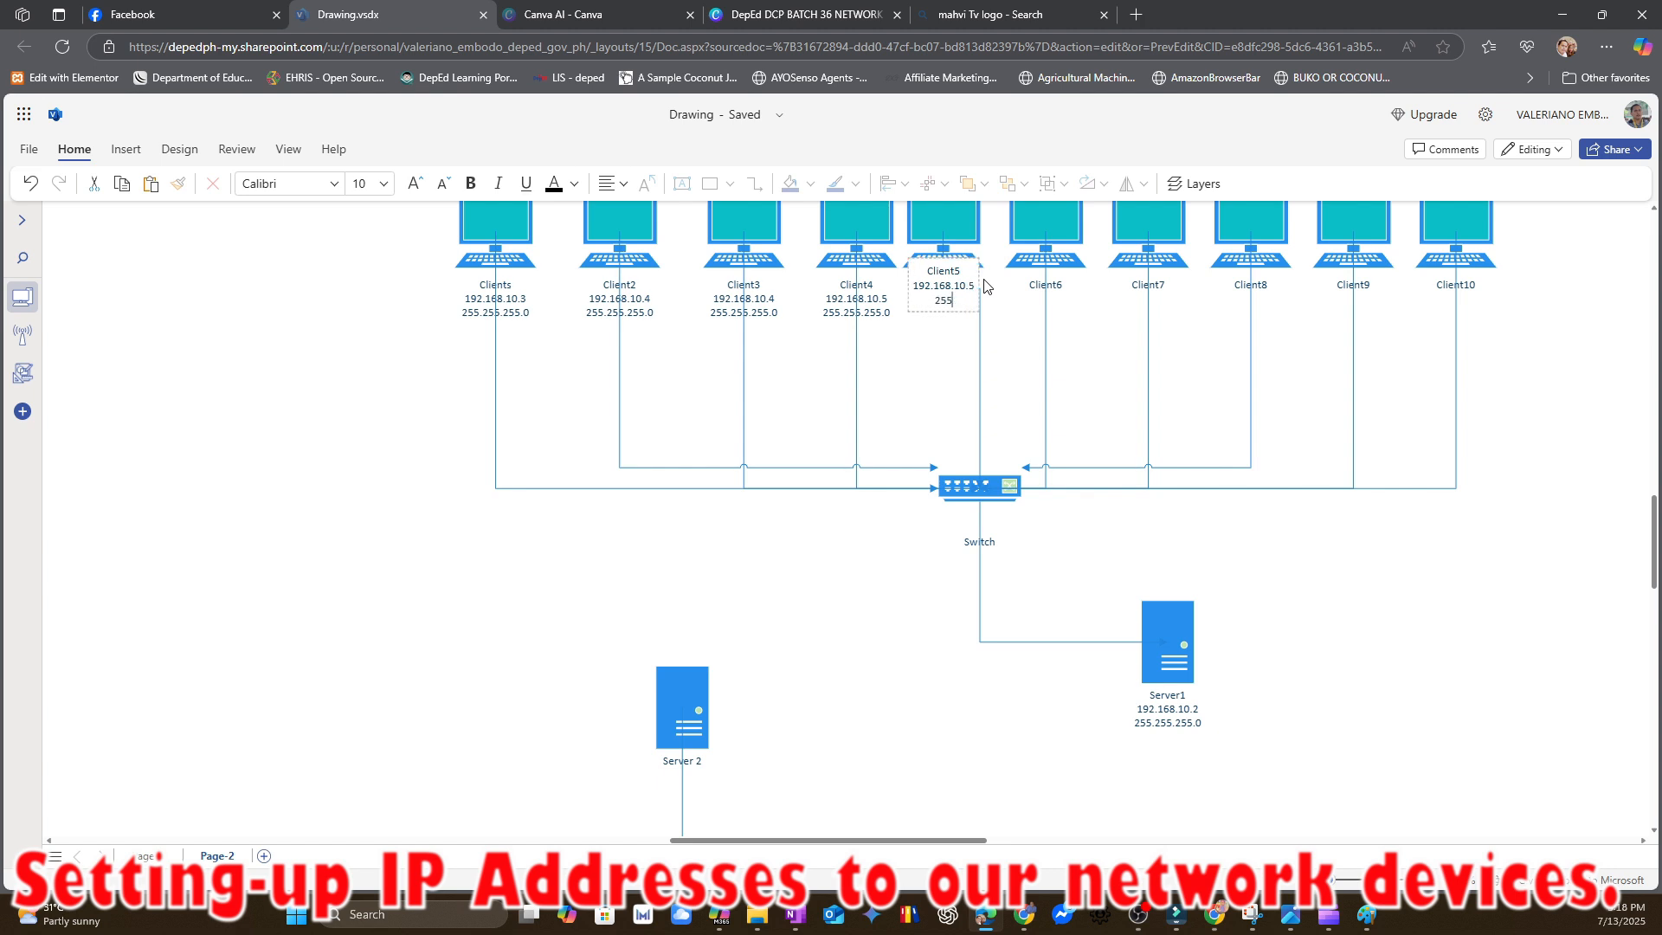
text(.255.255.0)
click(1081, 336)
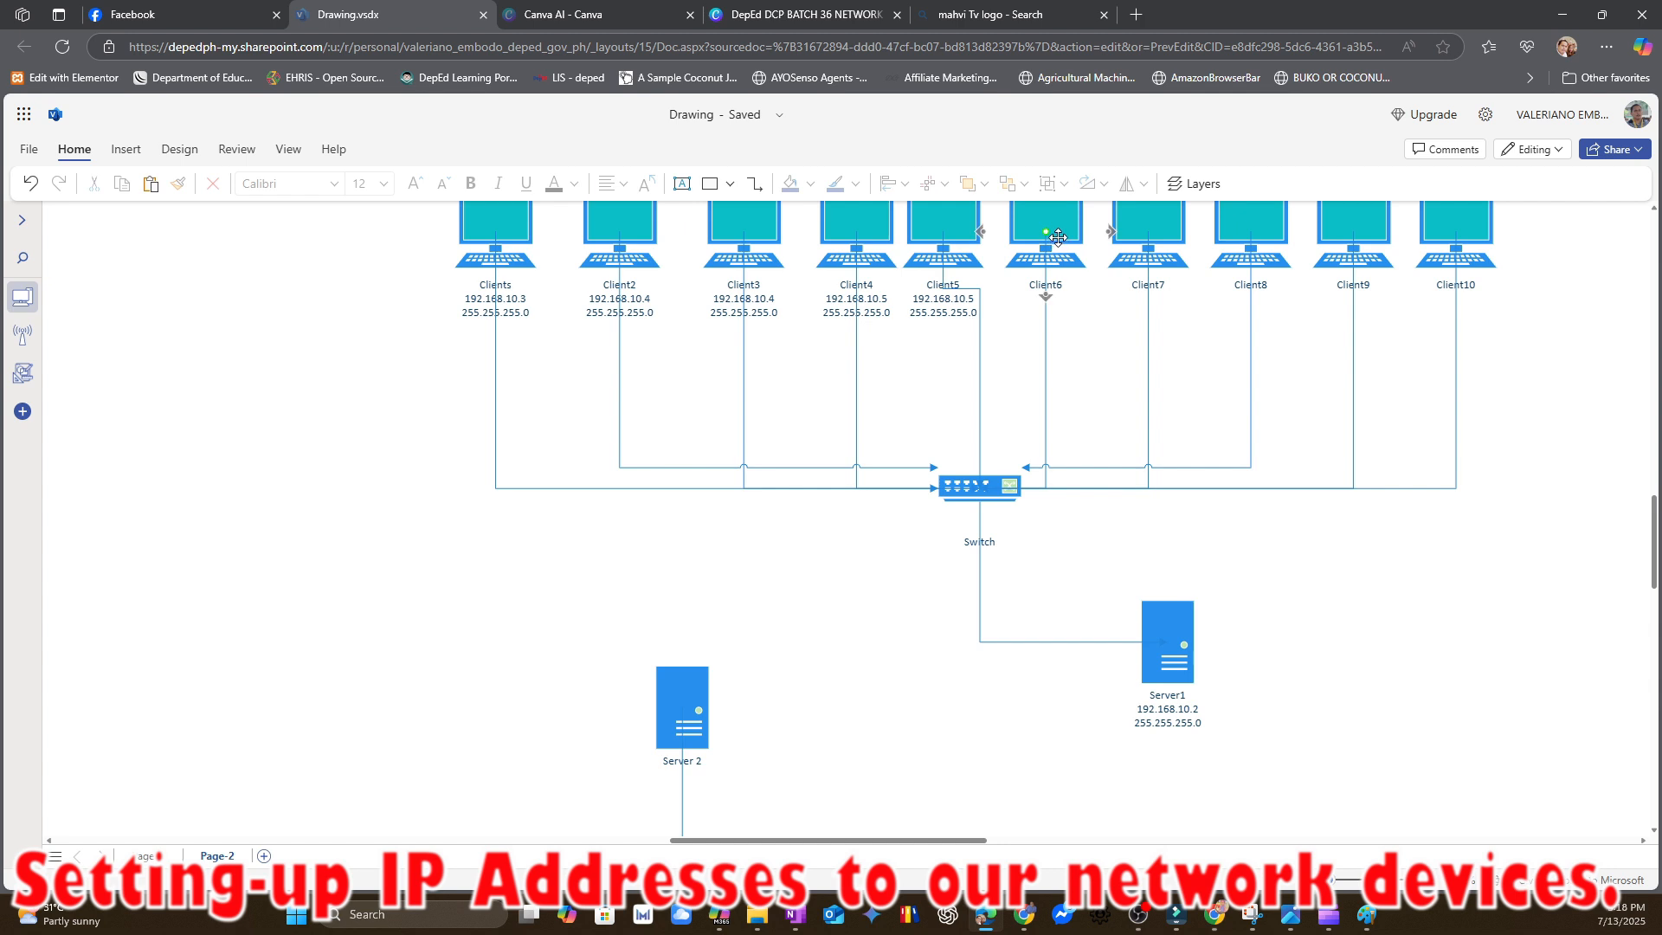
- Start a second line under the Client6 label with the partial address "192.168.10."
double_click(1057, 241)
click(1061, 287)
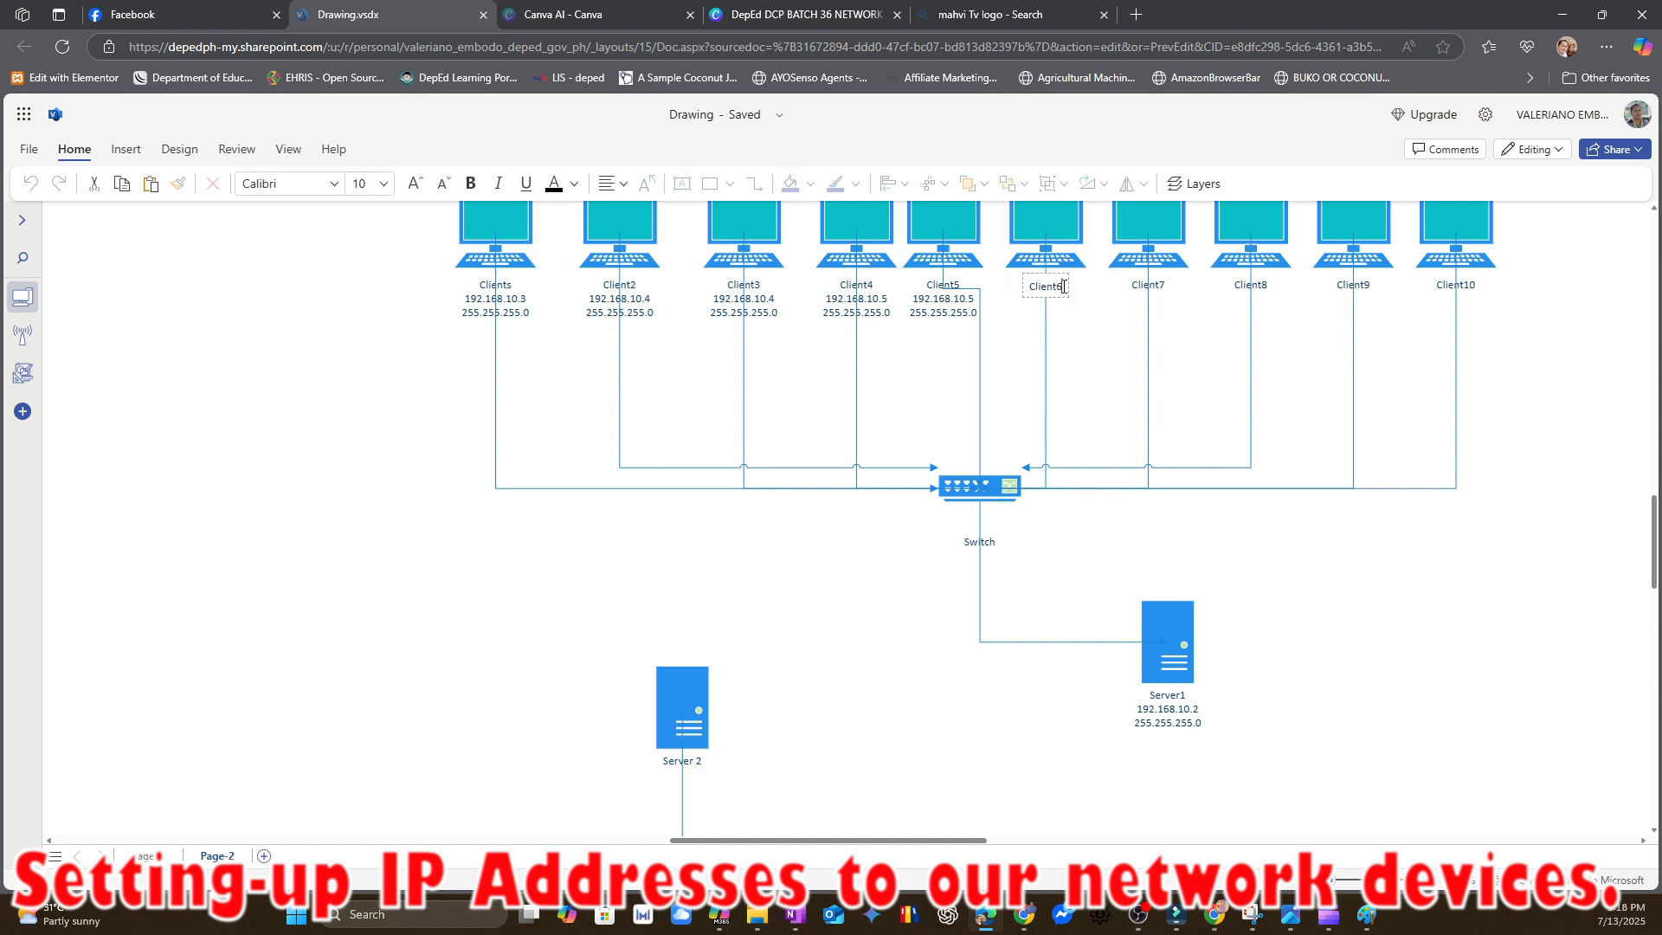
key(Return)
text(192.168.10.)
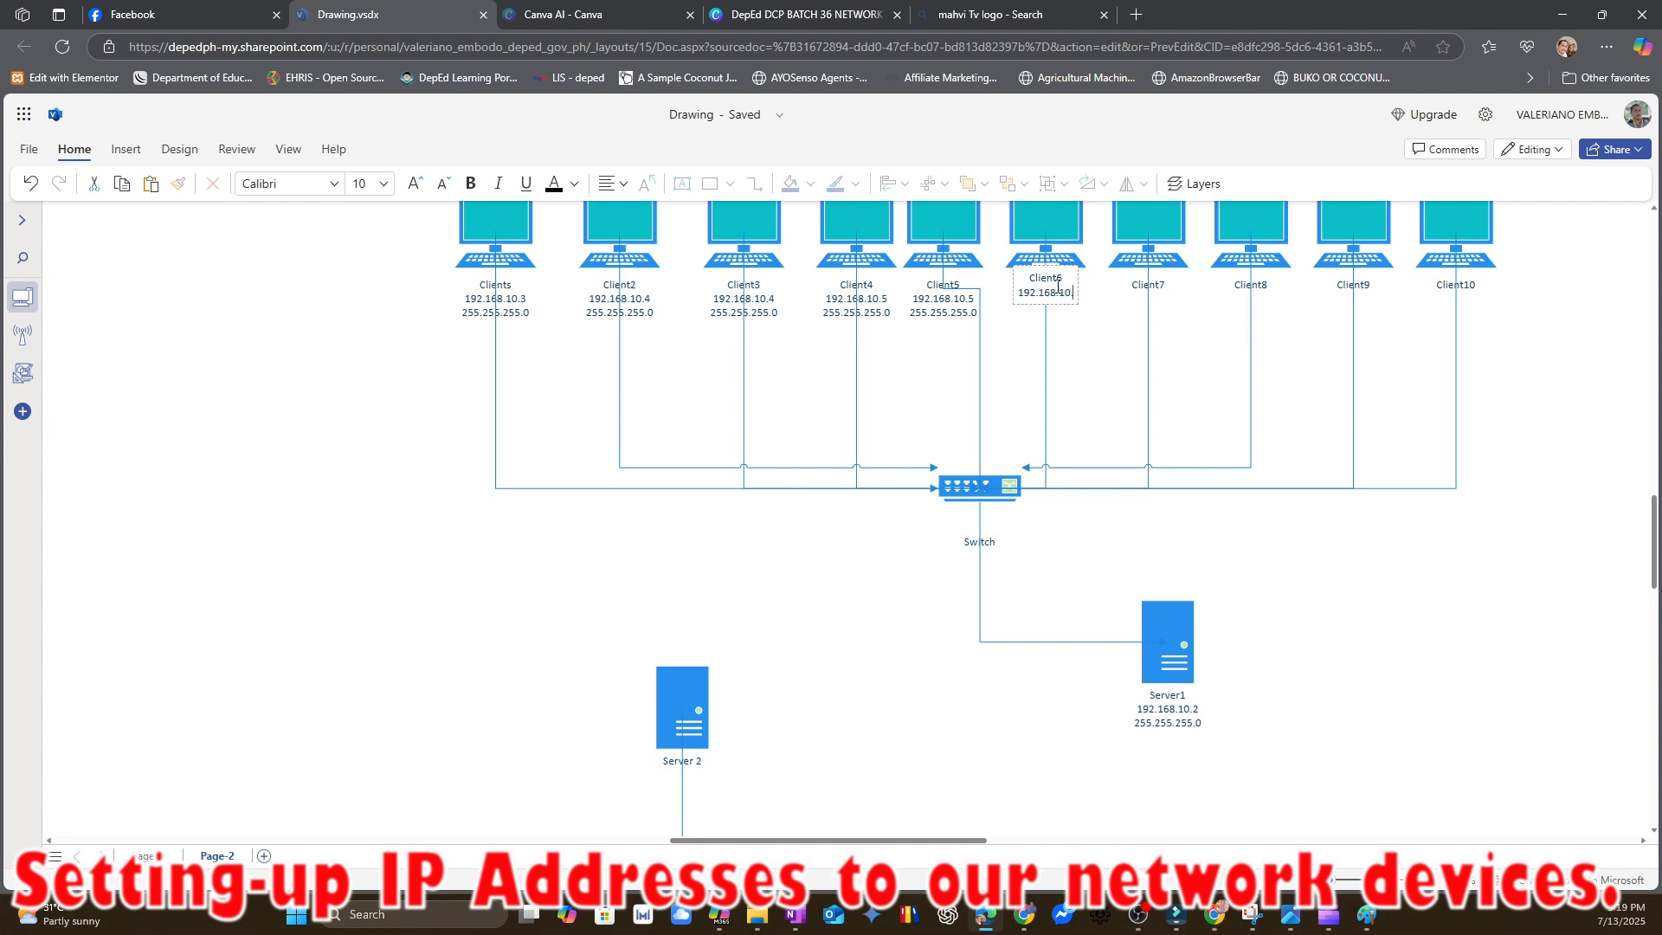
- Change the IP address in the Client5 label to 192.168.10.6
double_click(964, 299)
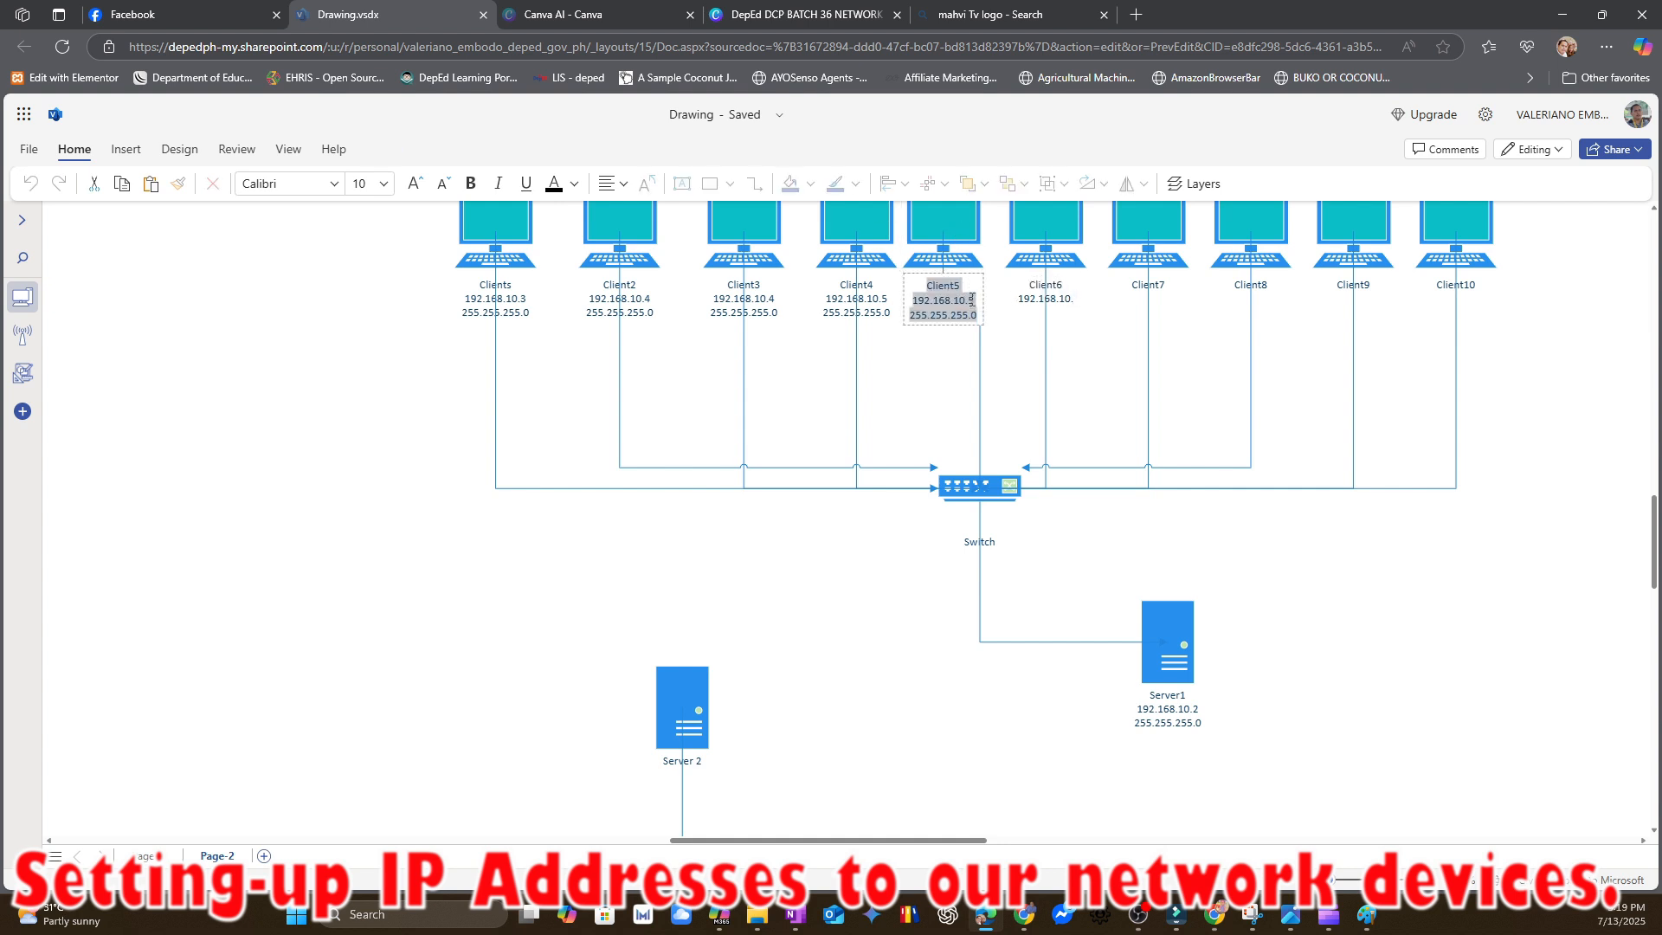
click(974, 300)
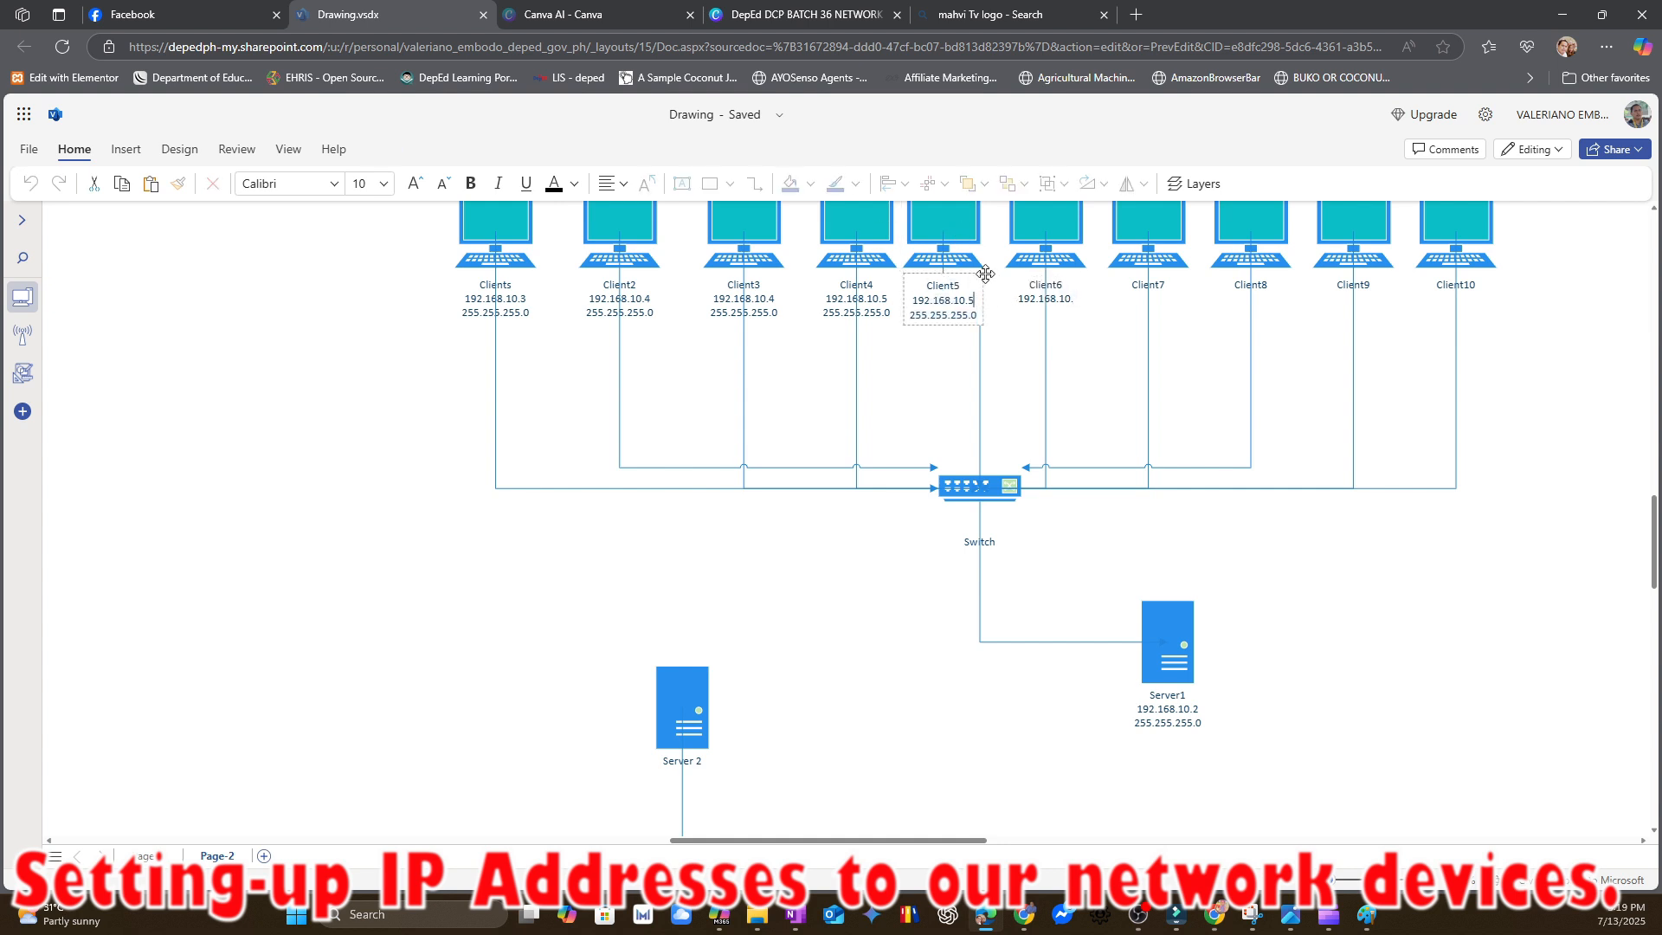
key(BackSpace)
text(6)
- Complete the Client6 address as 192.168.10.7 and add 255.255.255.0 on the line below it
double_click(1051, 224)
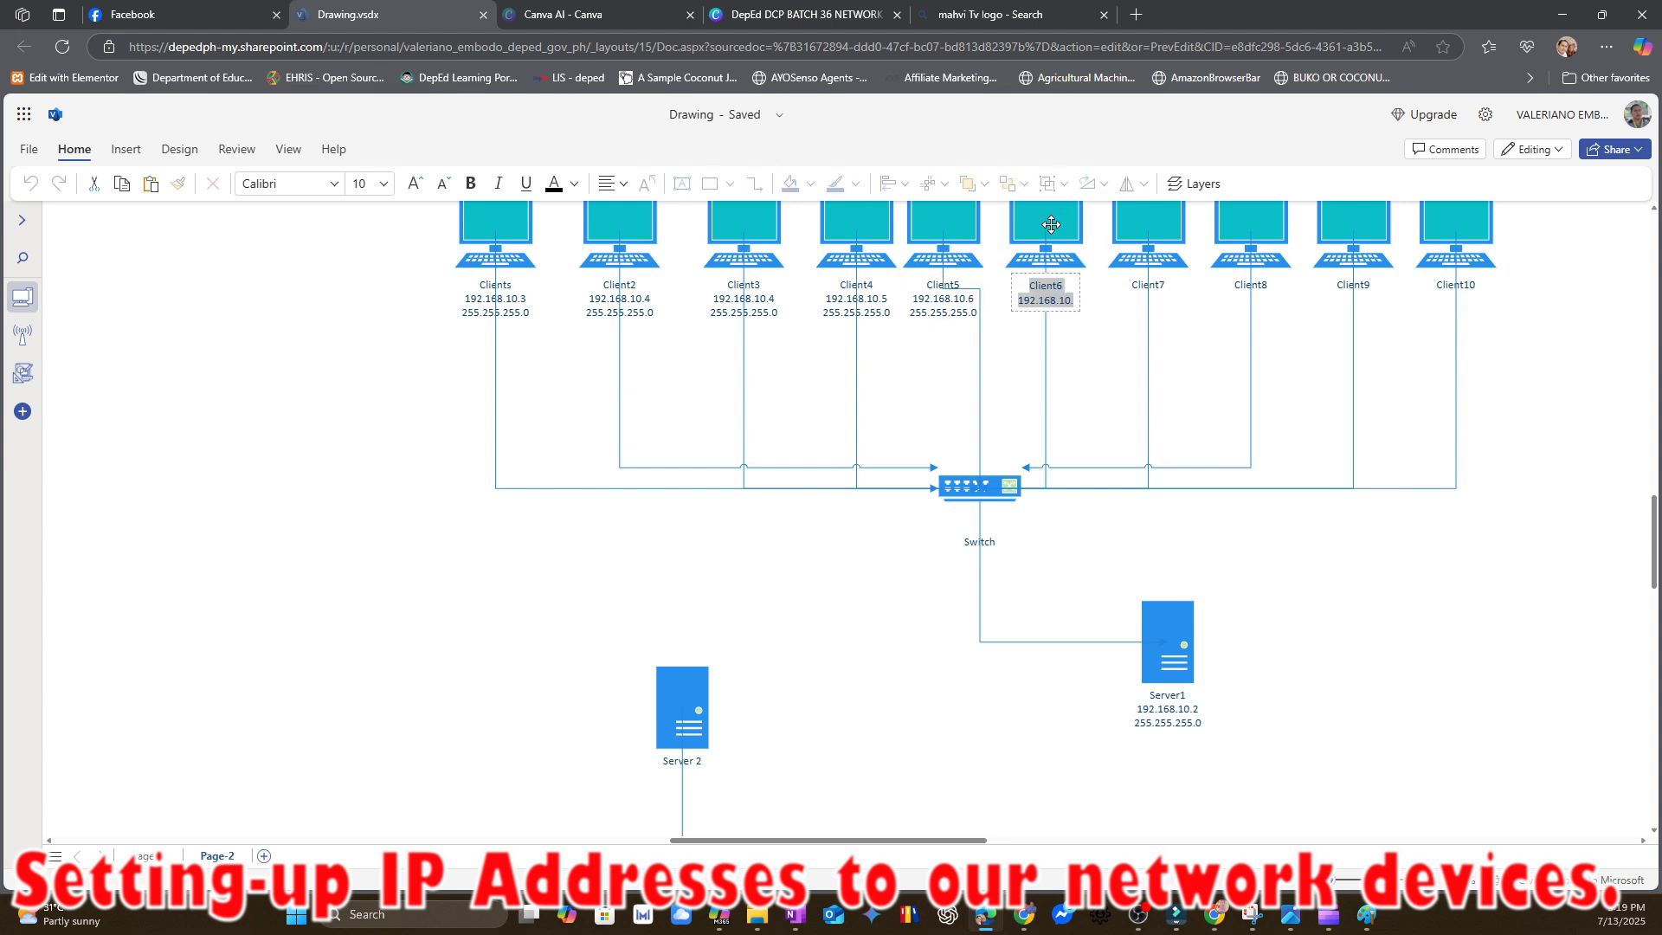
click(1077, 303)
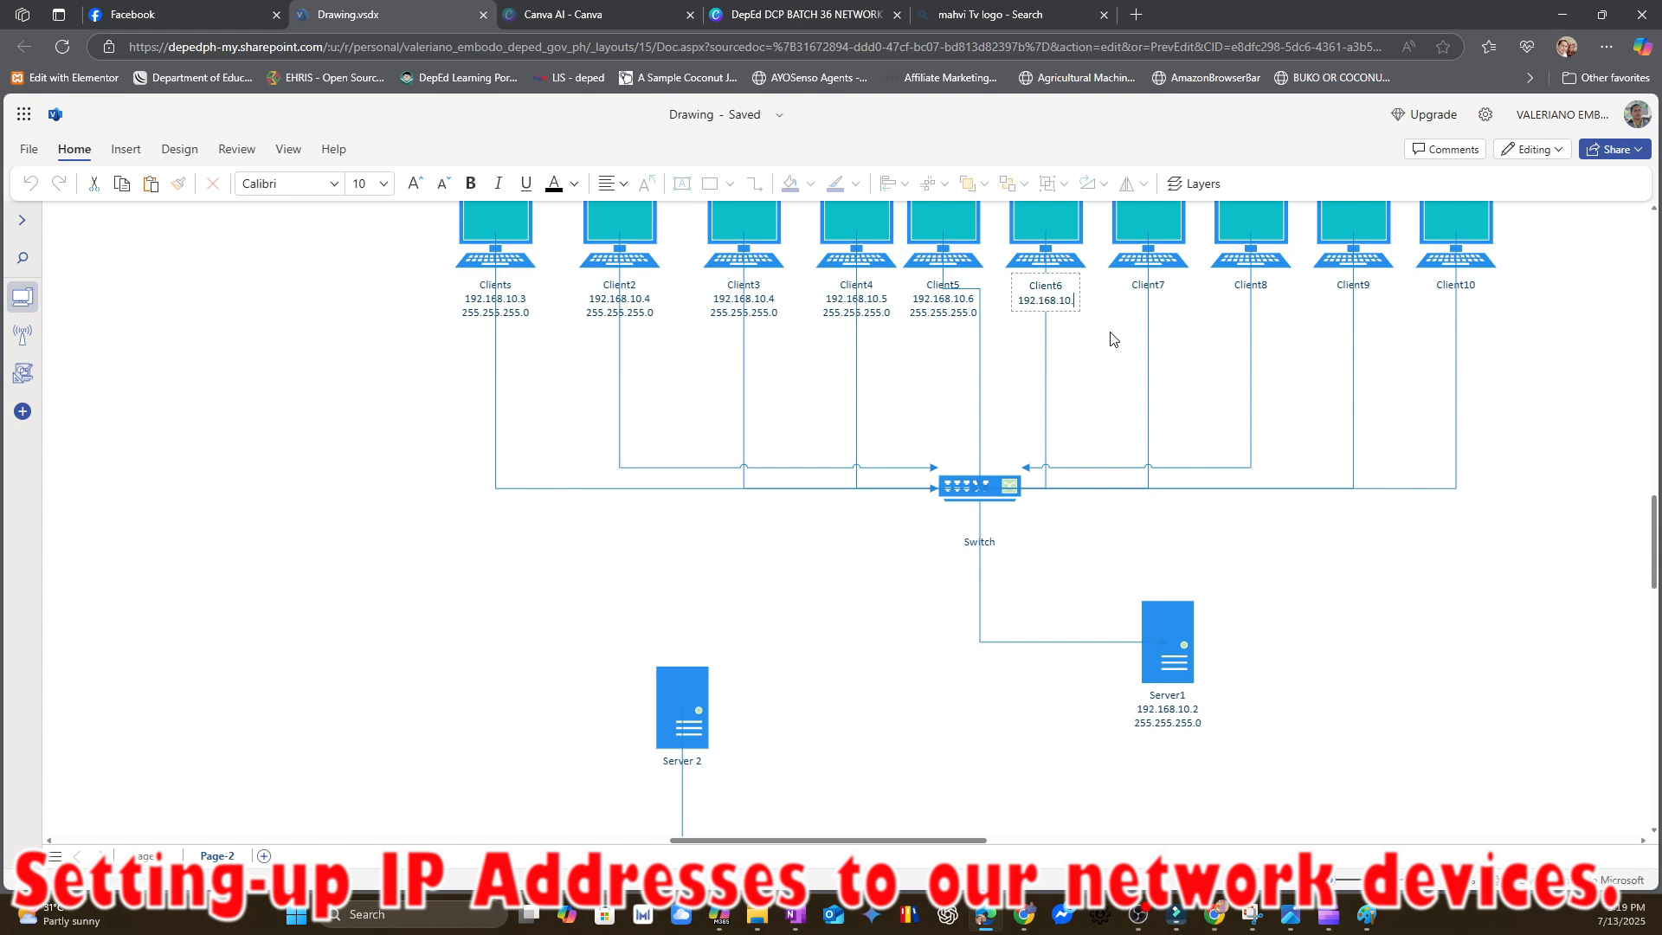
text(7)
key(Return)
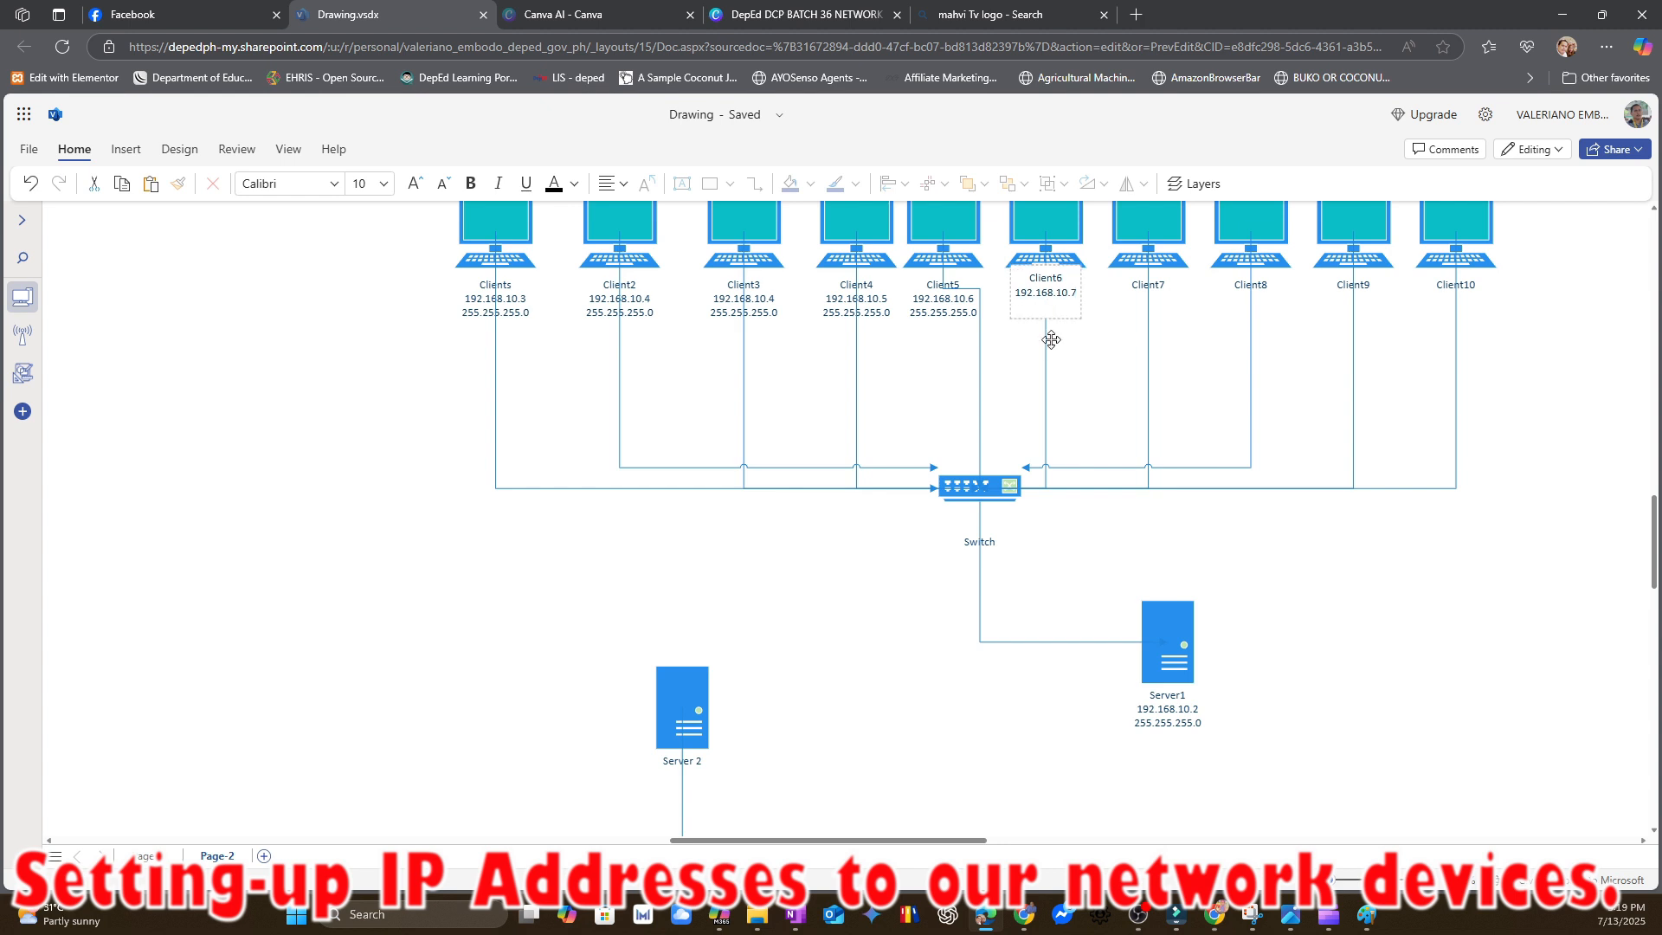
text(255.255.255.0)
click(1169, 376)
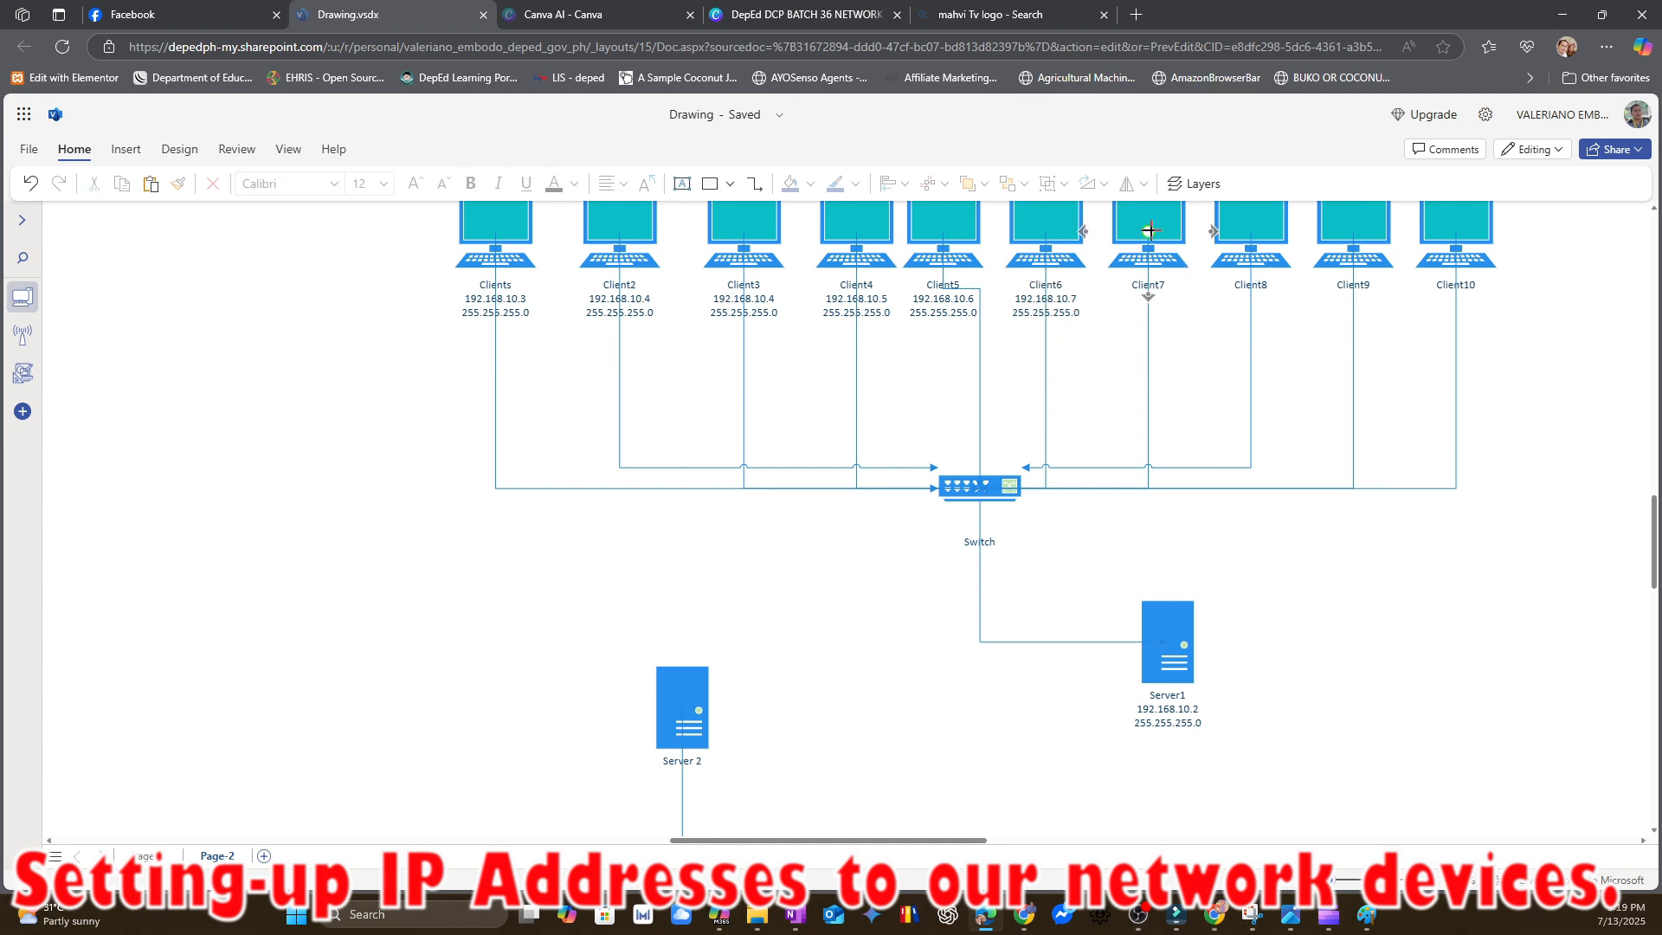
- Add the address 192.168.10.8 and the mask 255.255.255.0 on separate lines under the Client7 label
click(1150, 231)
double_click(1166, 286)
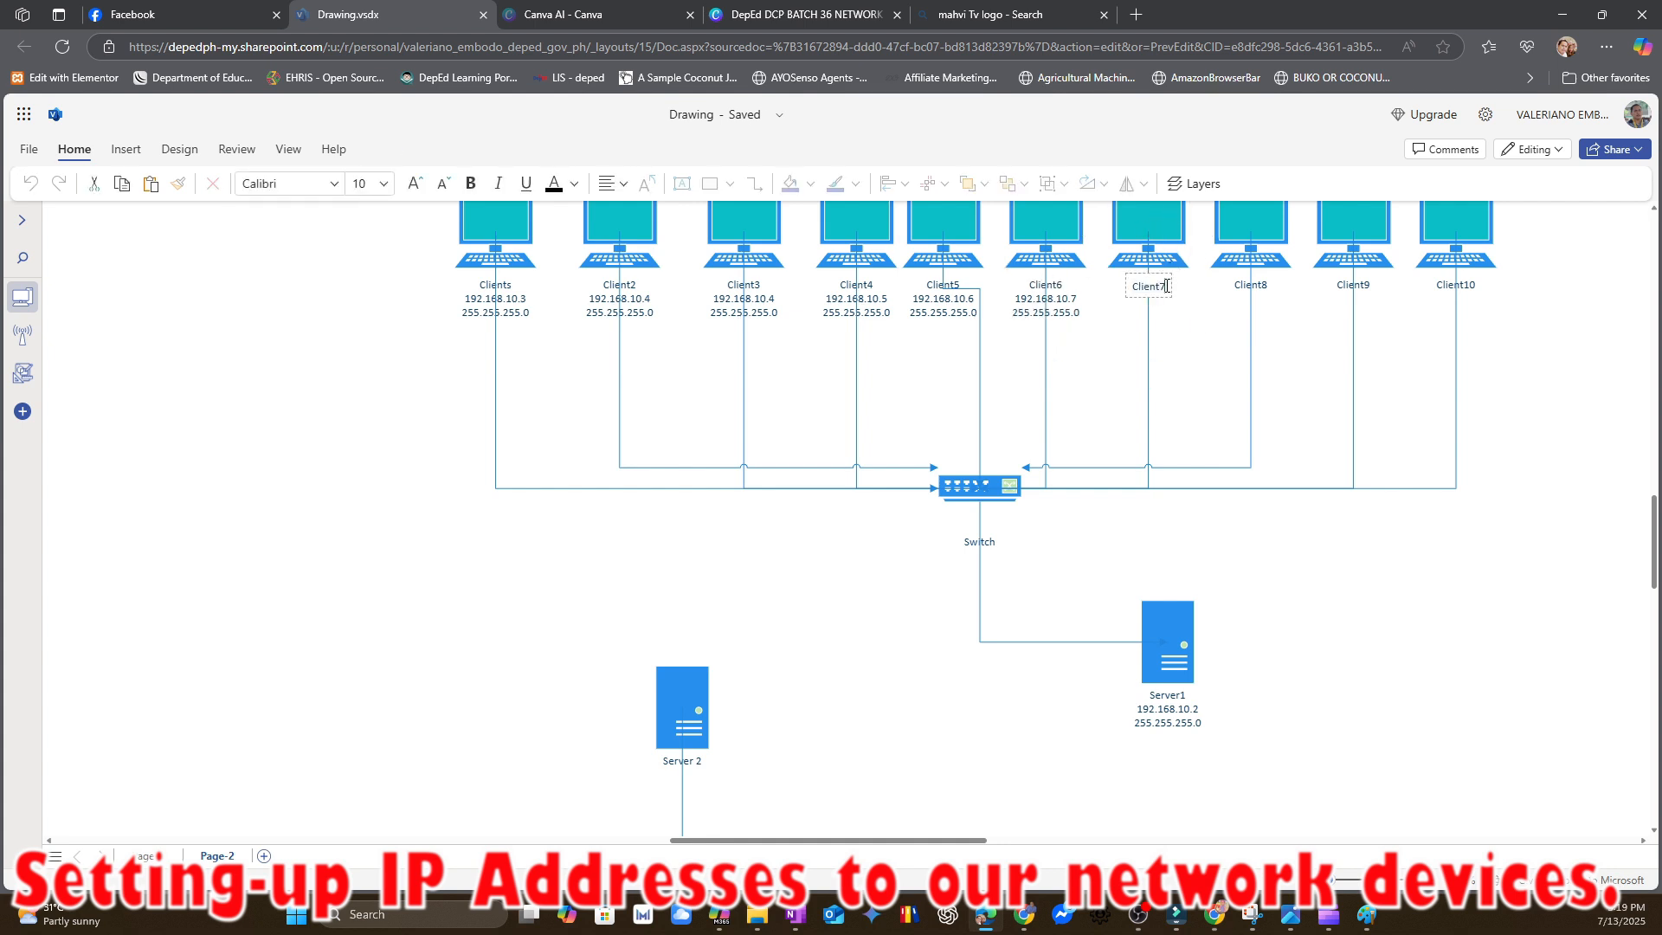
key(Return)
text(192.168.10.8)
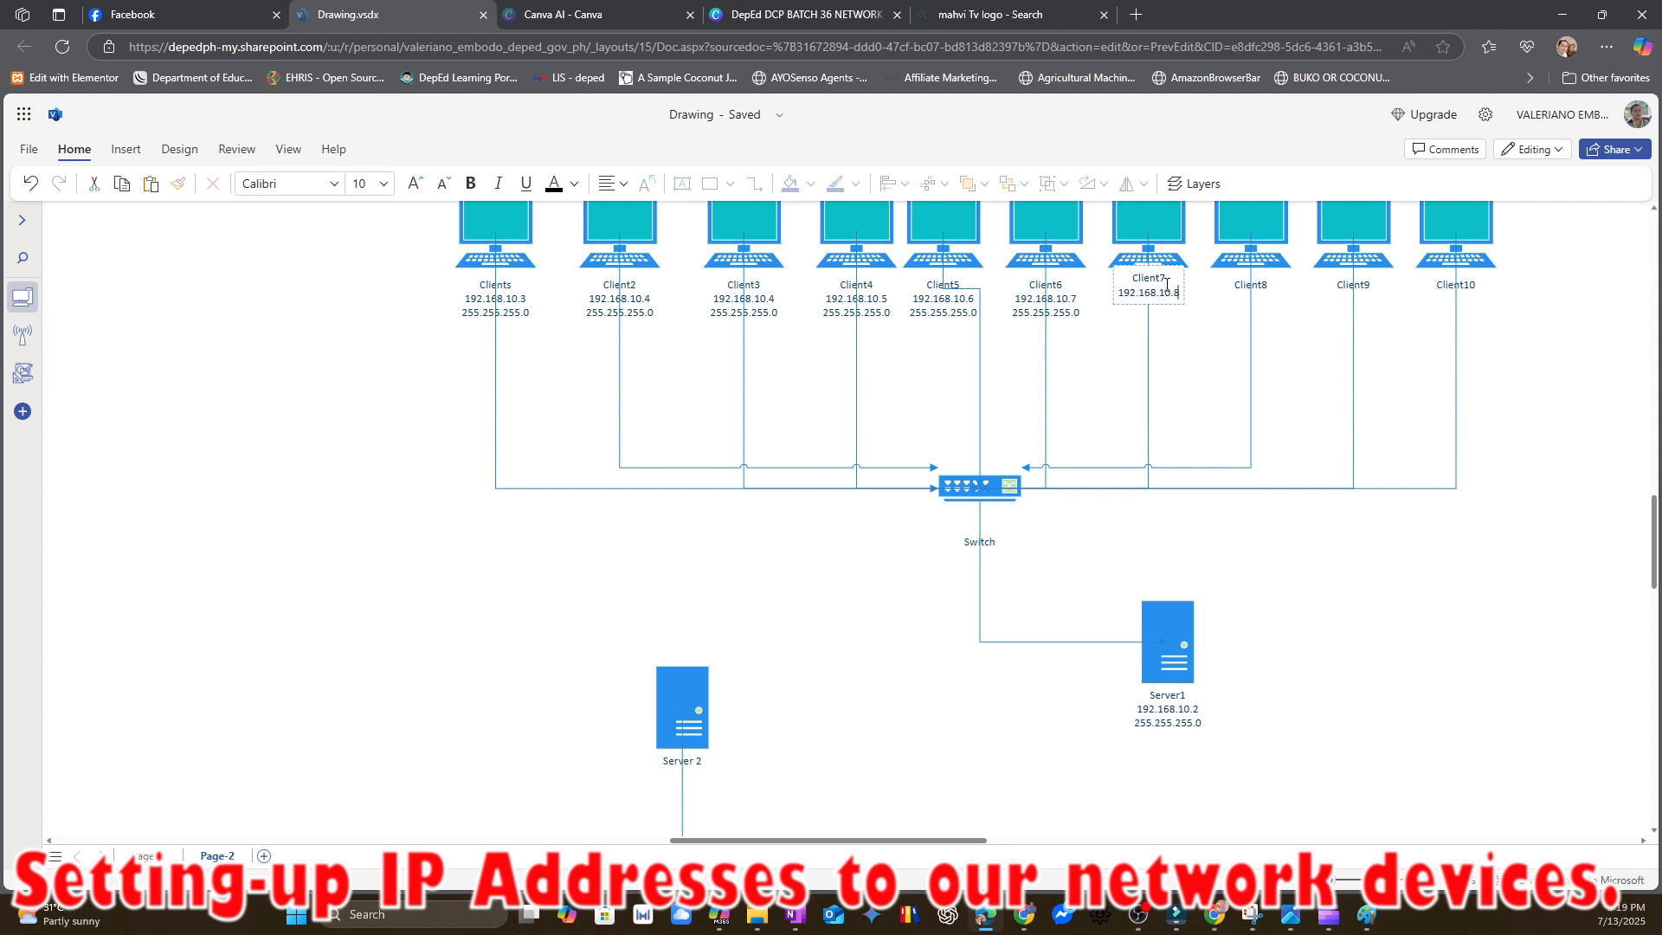
key(Return)
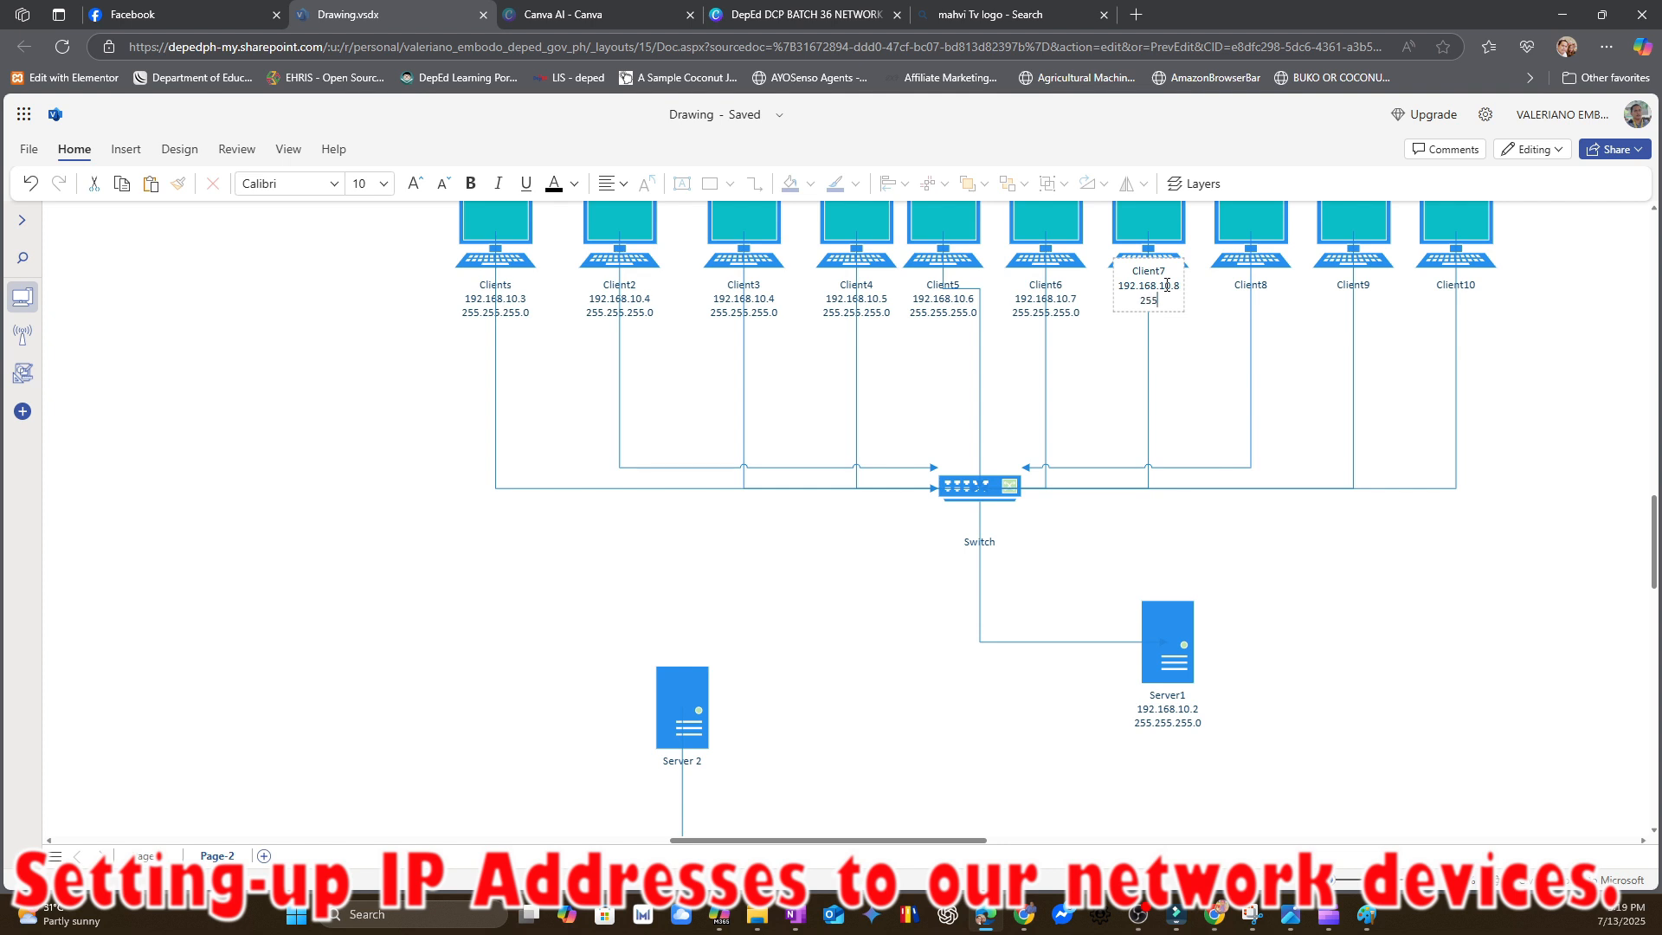
text(255.255.255.0)
- Add the address 192.168.10.9 and the mask 255.255.255.0 on separate lines under the Client8 label
double_click(1279, 224)
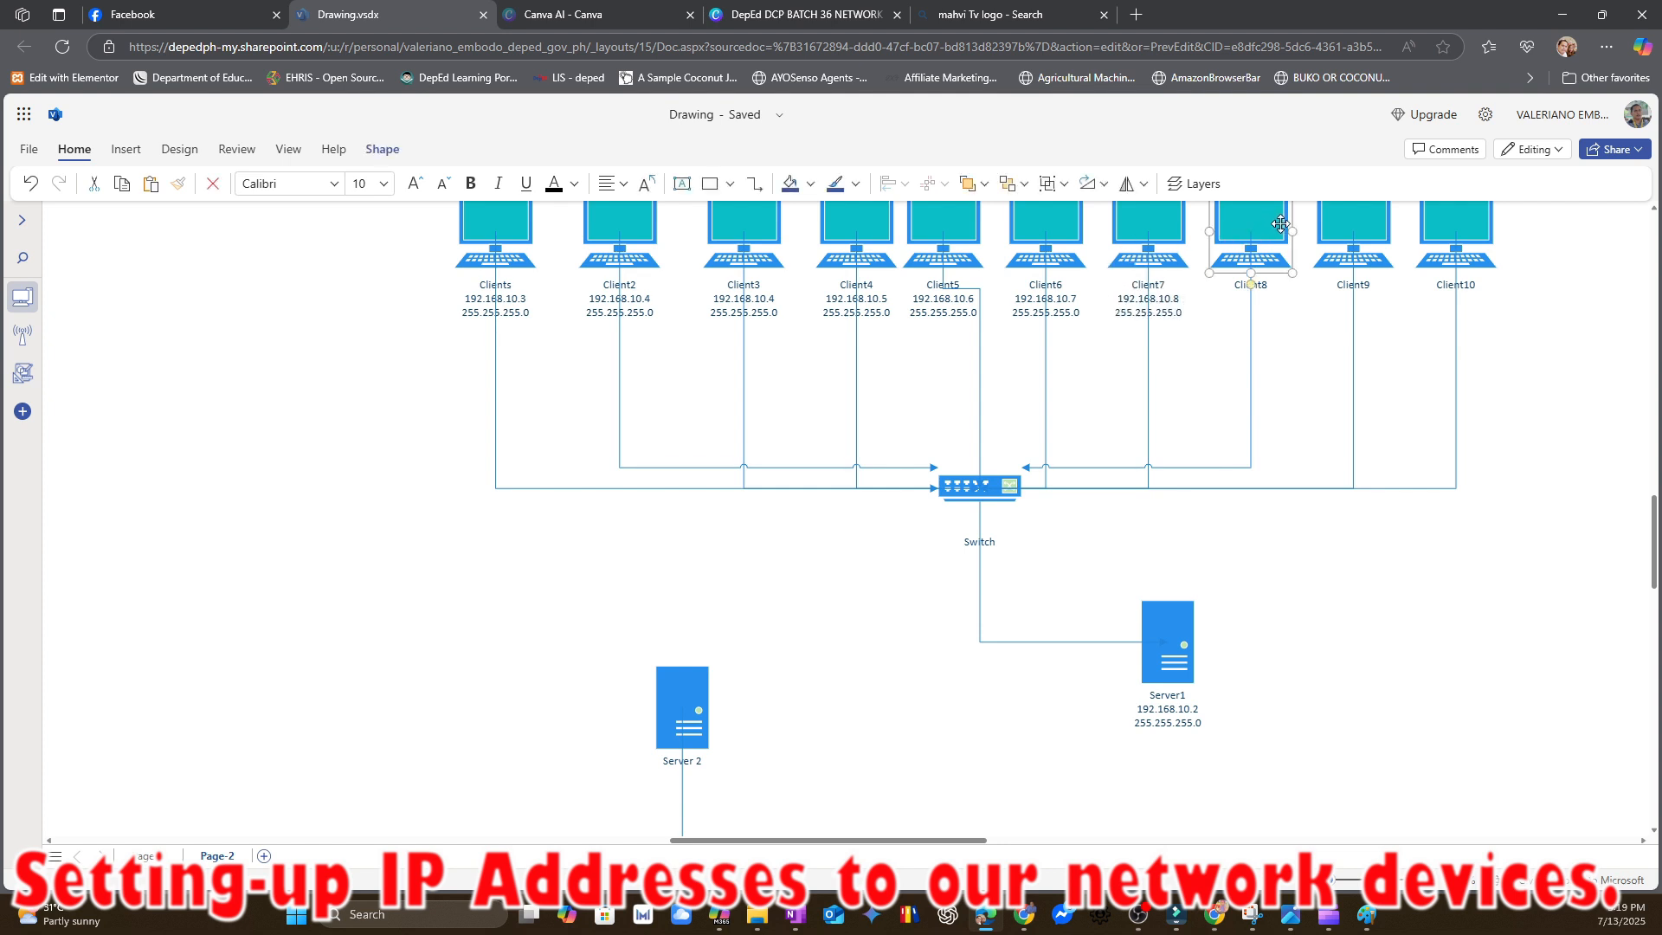
click(1269, 289)
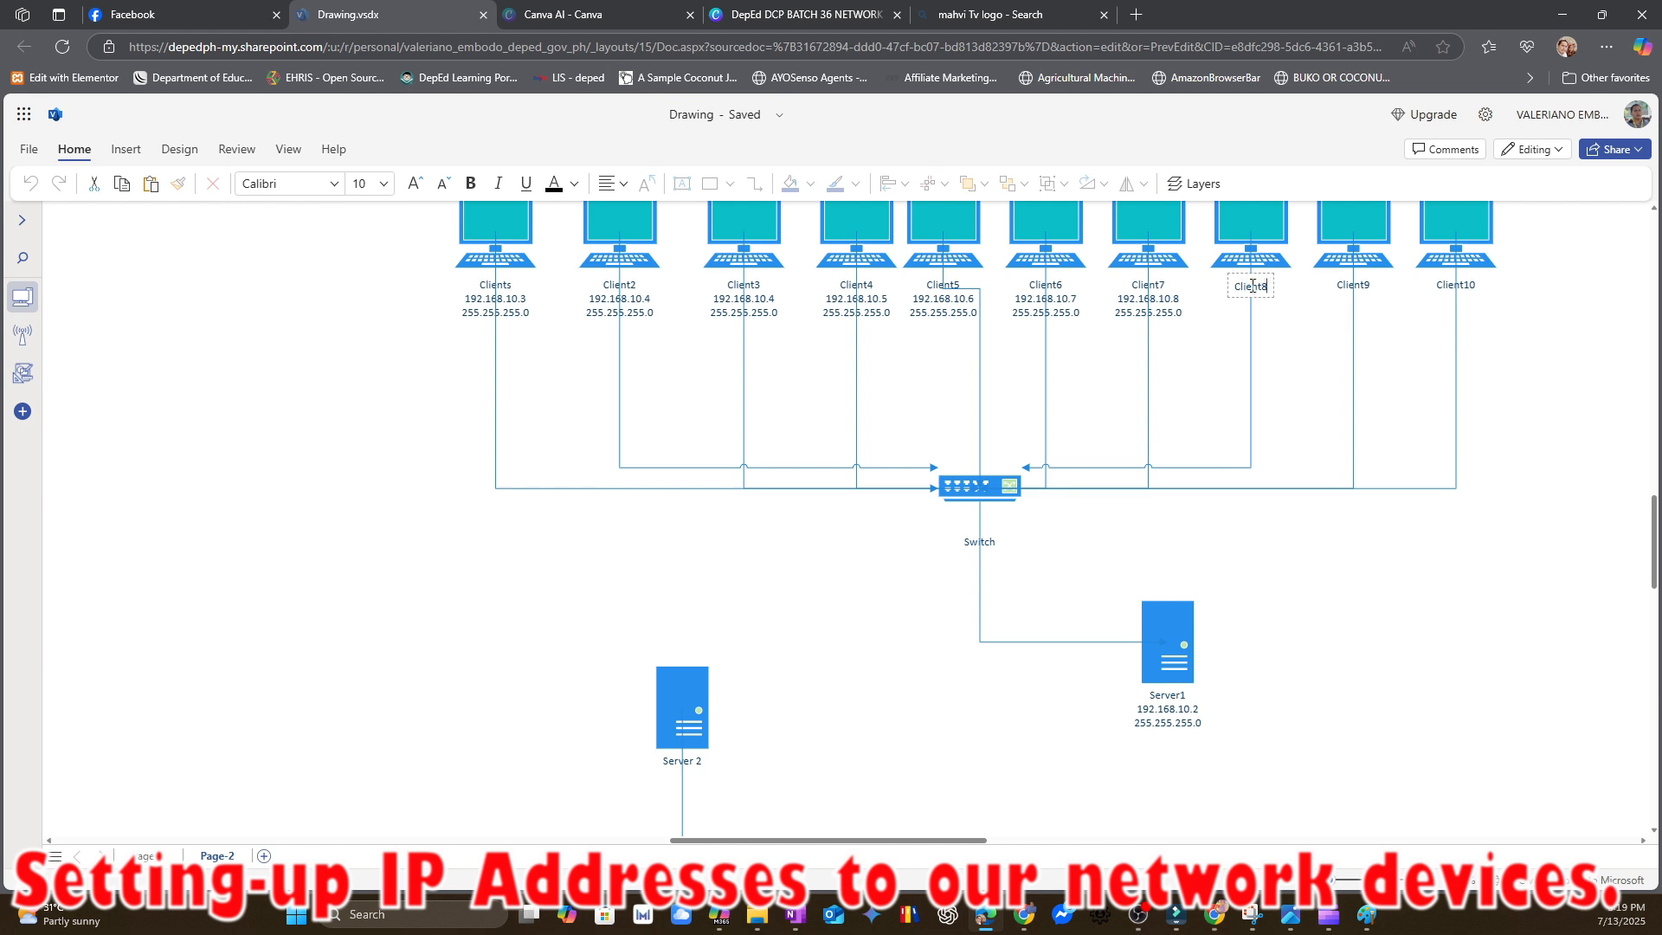
key(Return)
text(192.168)
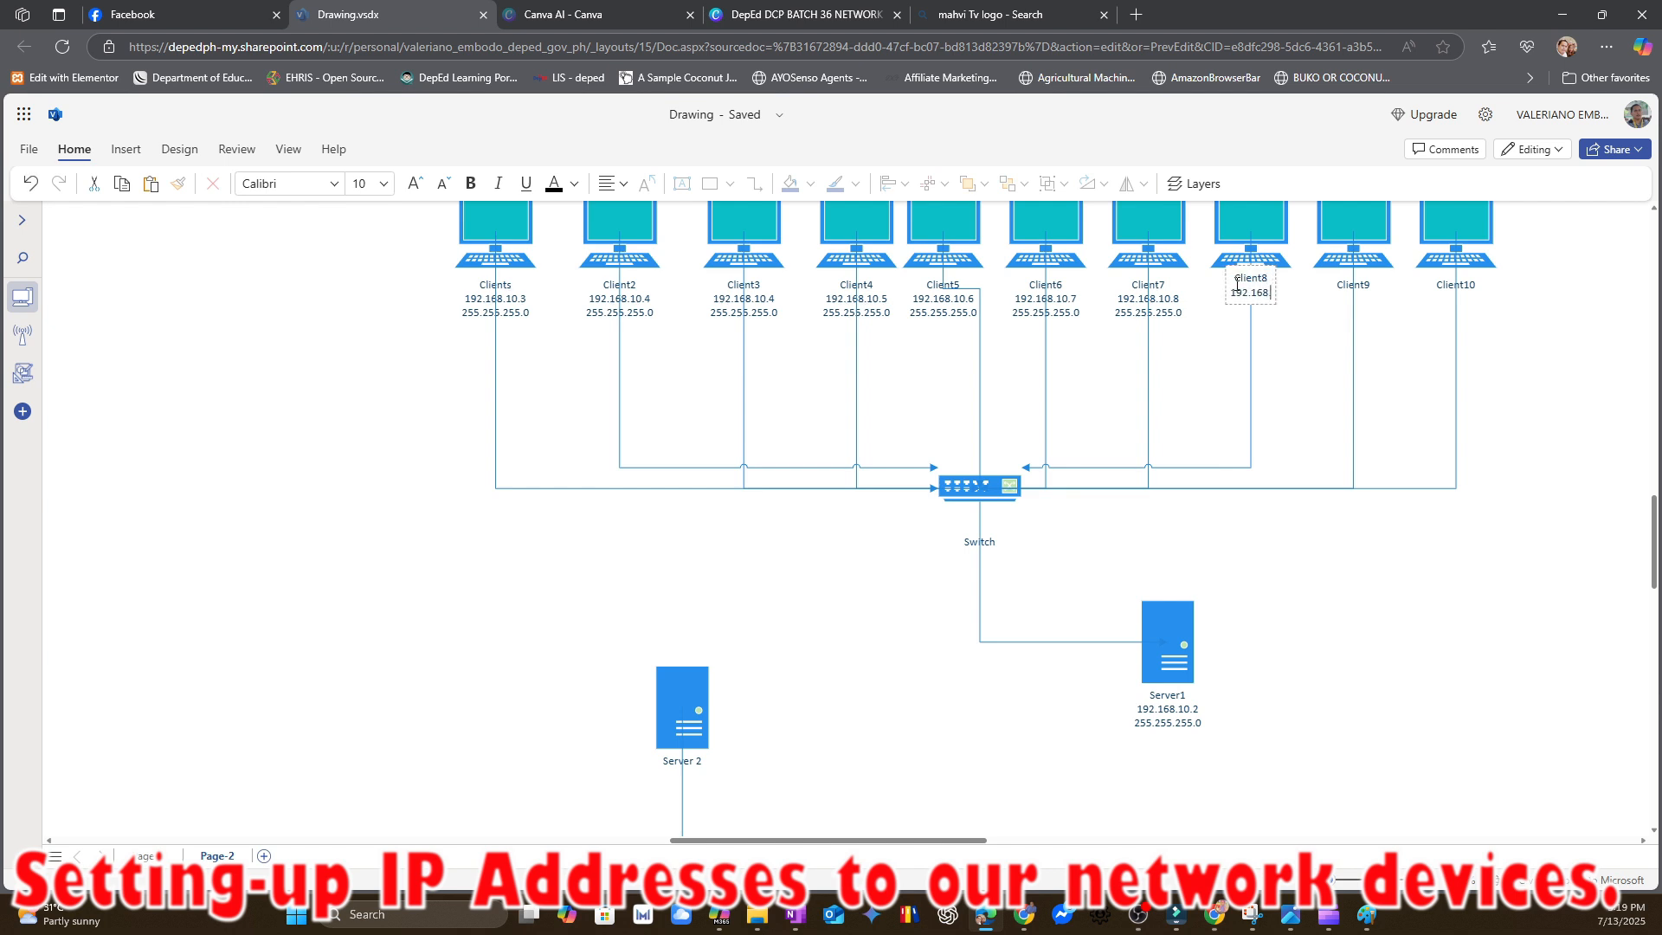
text(.10.9)
key(Return)
text(255.)
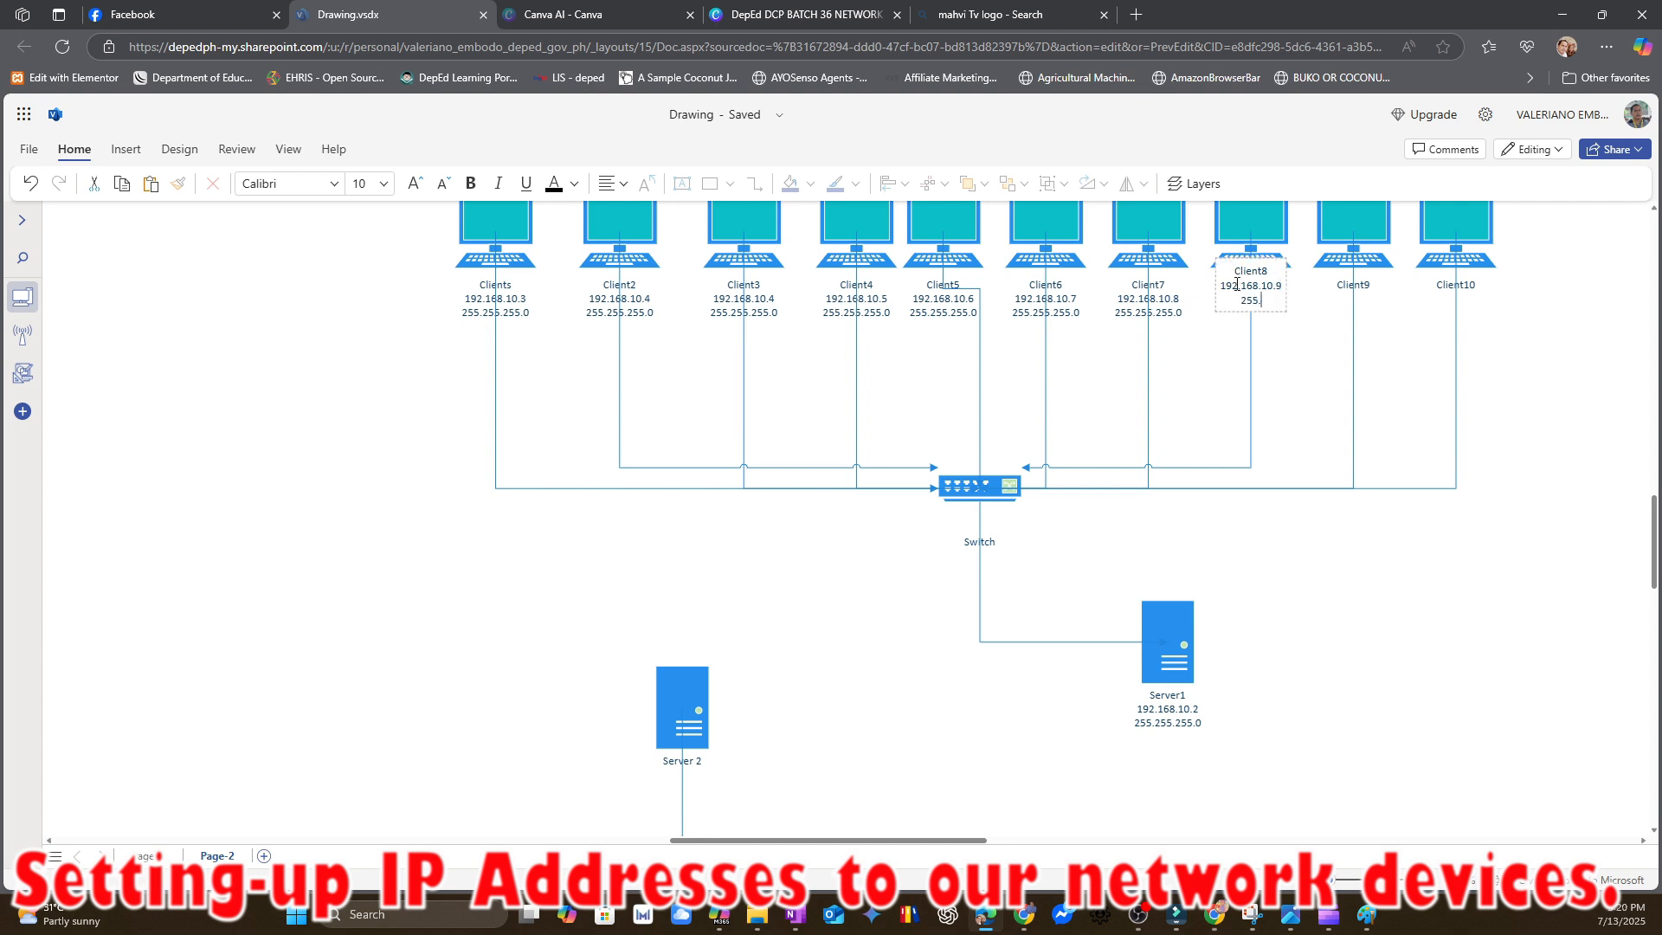
text(255.255.0)
click(1318, 343)
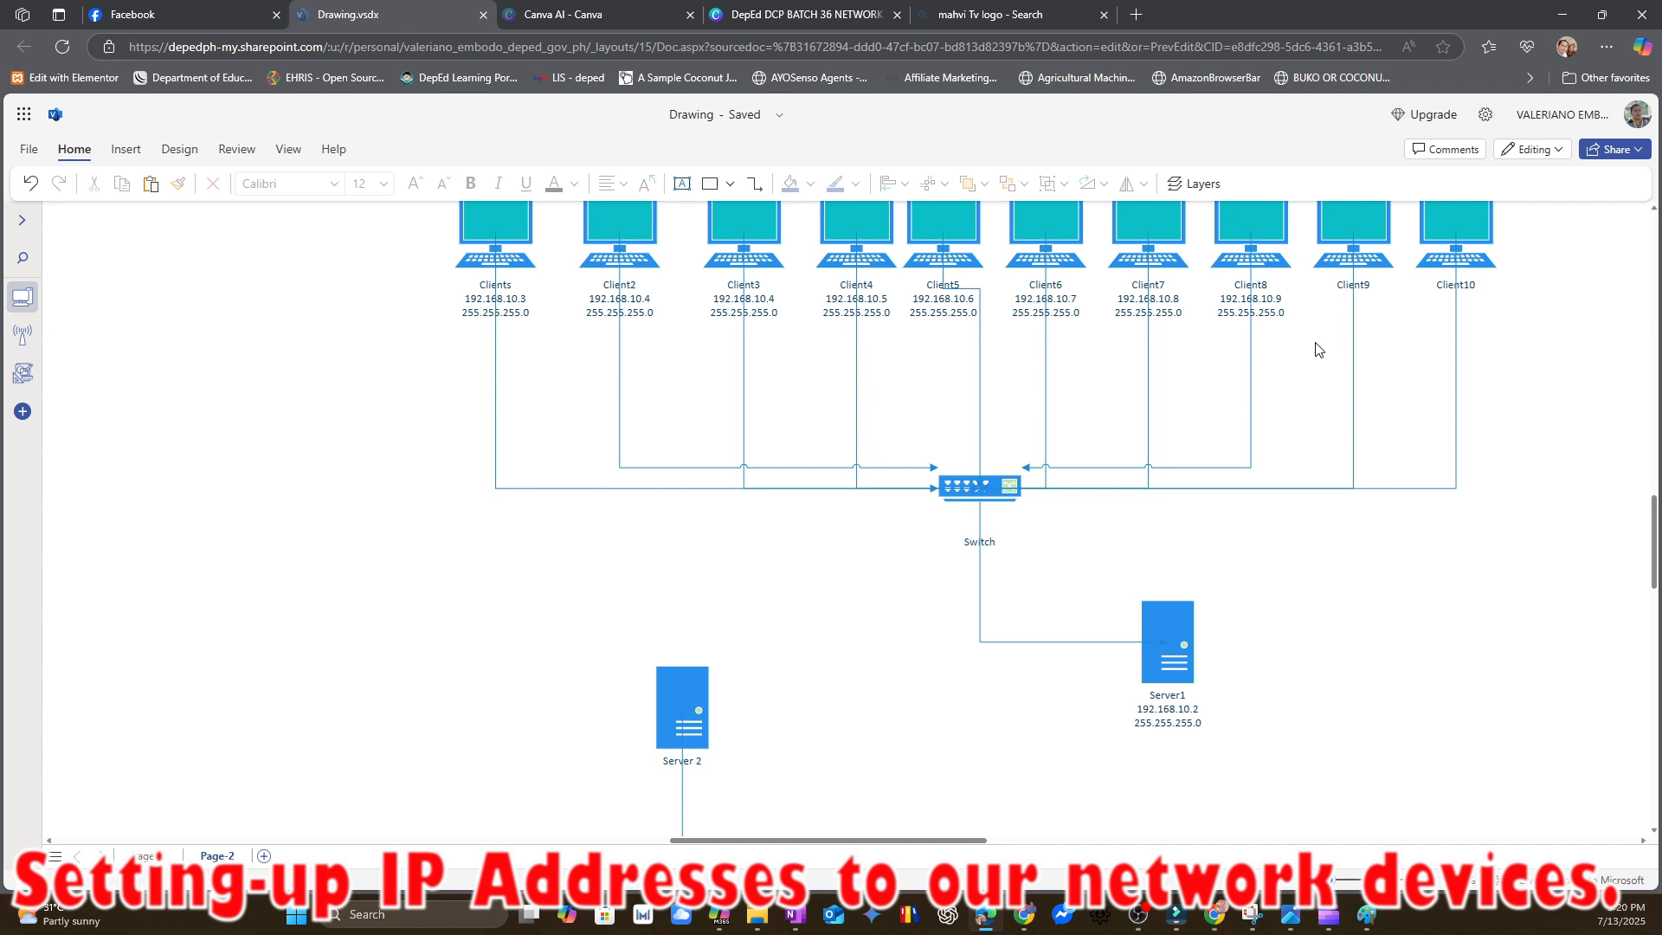
- Add the address 192.168.10.10 and the mask 255.255.255.0 on separate lines under the Client9 label
double_click(1376, 229)
click(1372, 287)
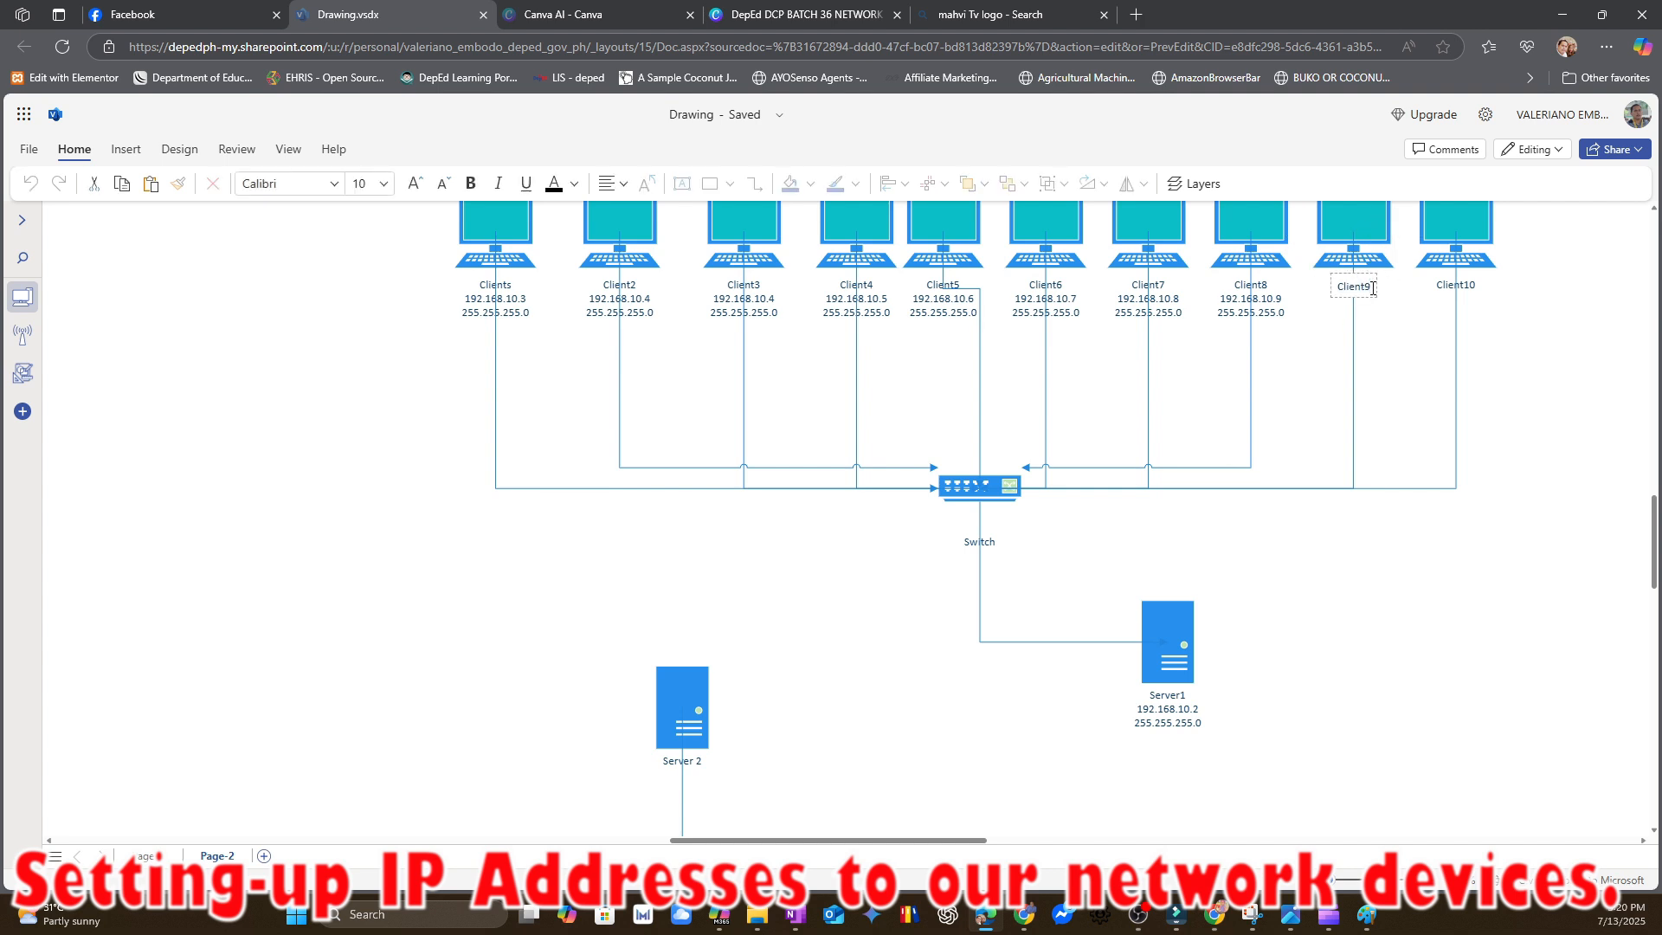
key(Return)
text(192.168.)
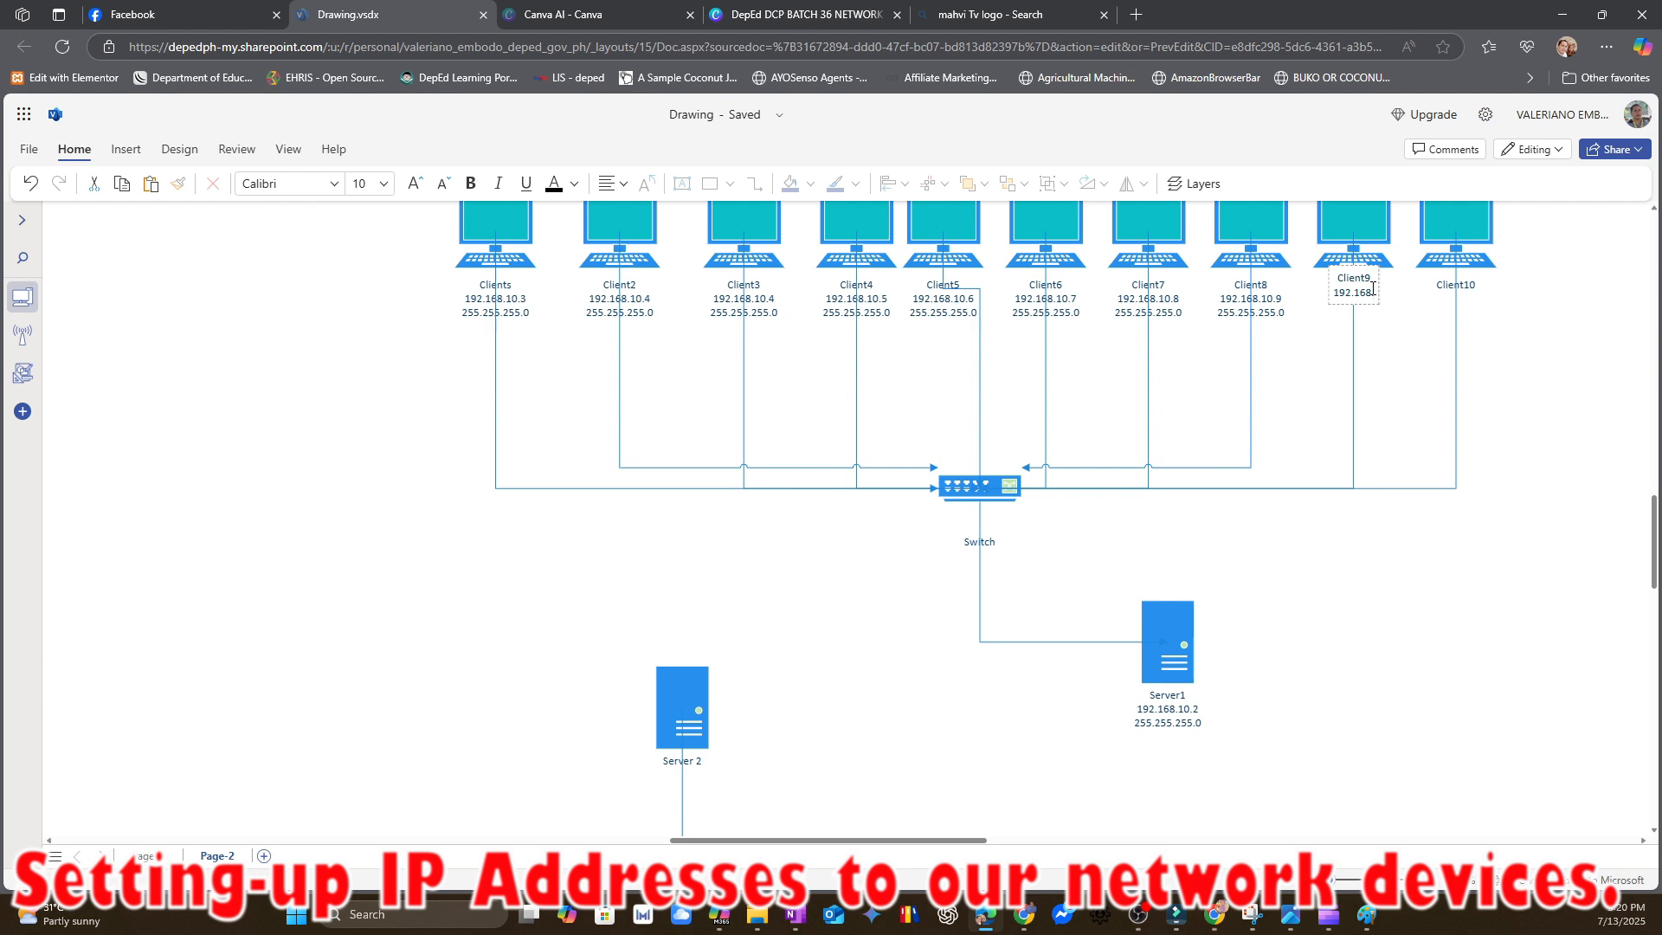
text(10.10)
key(Return)
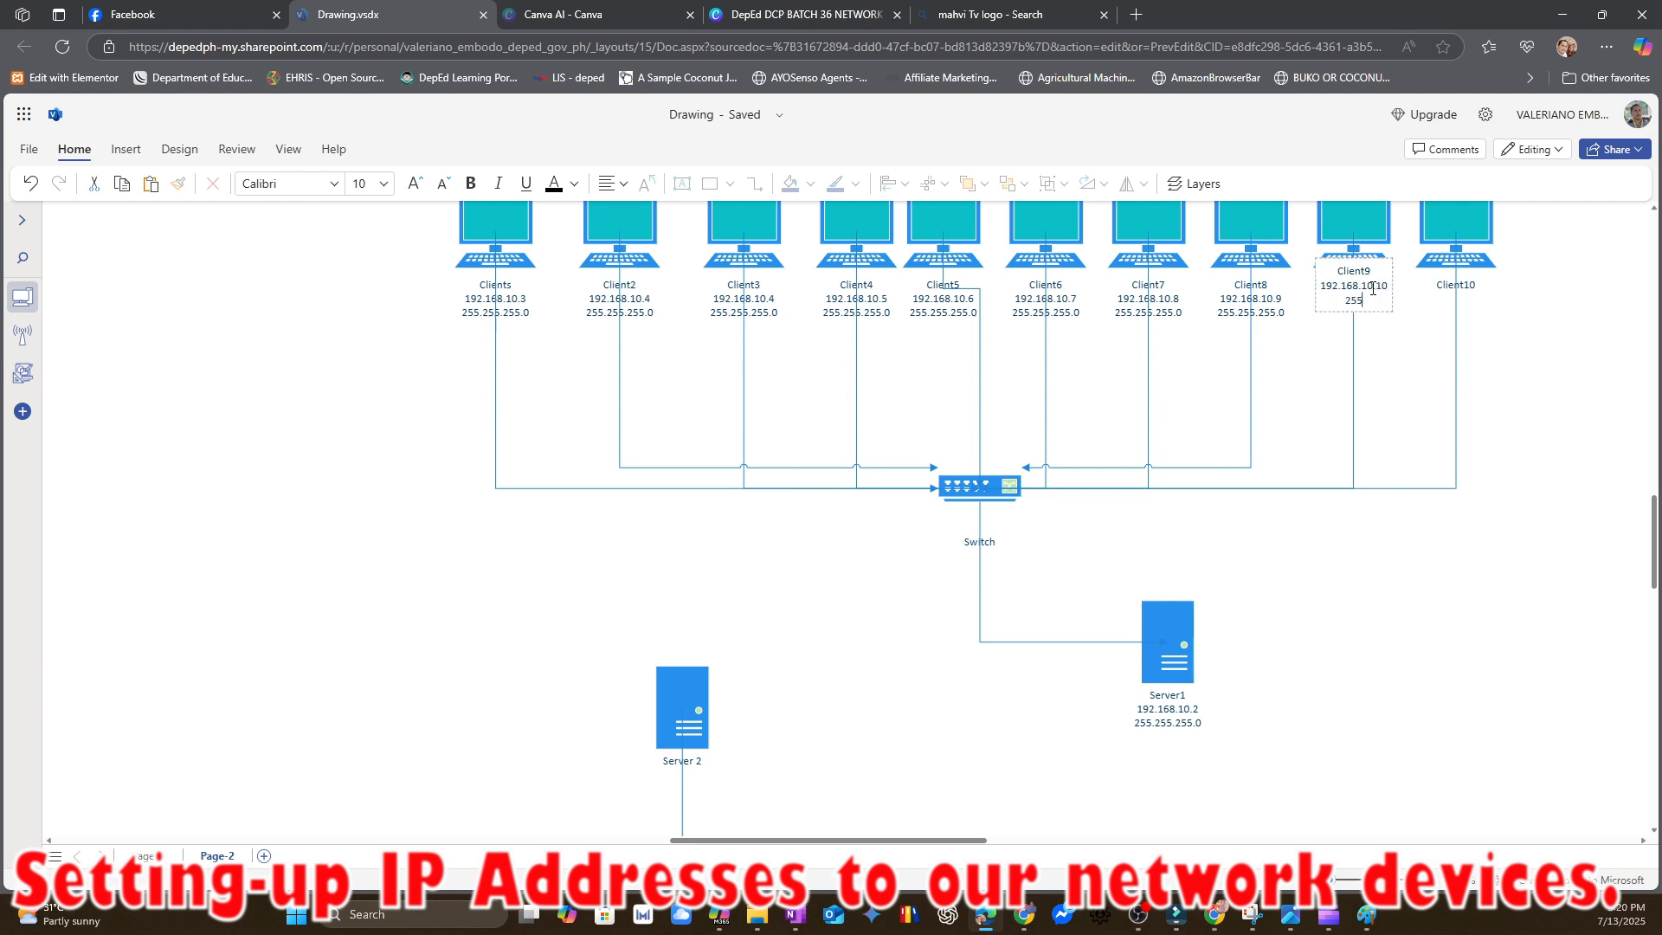
text(255.255.255.0)
- Add the address 192.168.10.11 and the mask 255.255.255.0 on separate lines under the Client10 label
double_click(1482, 221)
click(1479, 290)
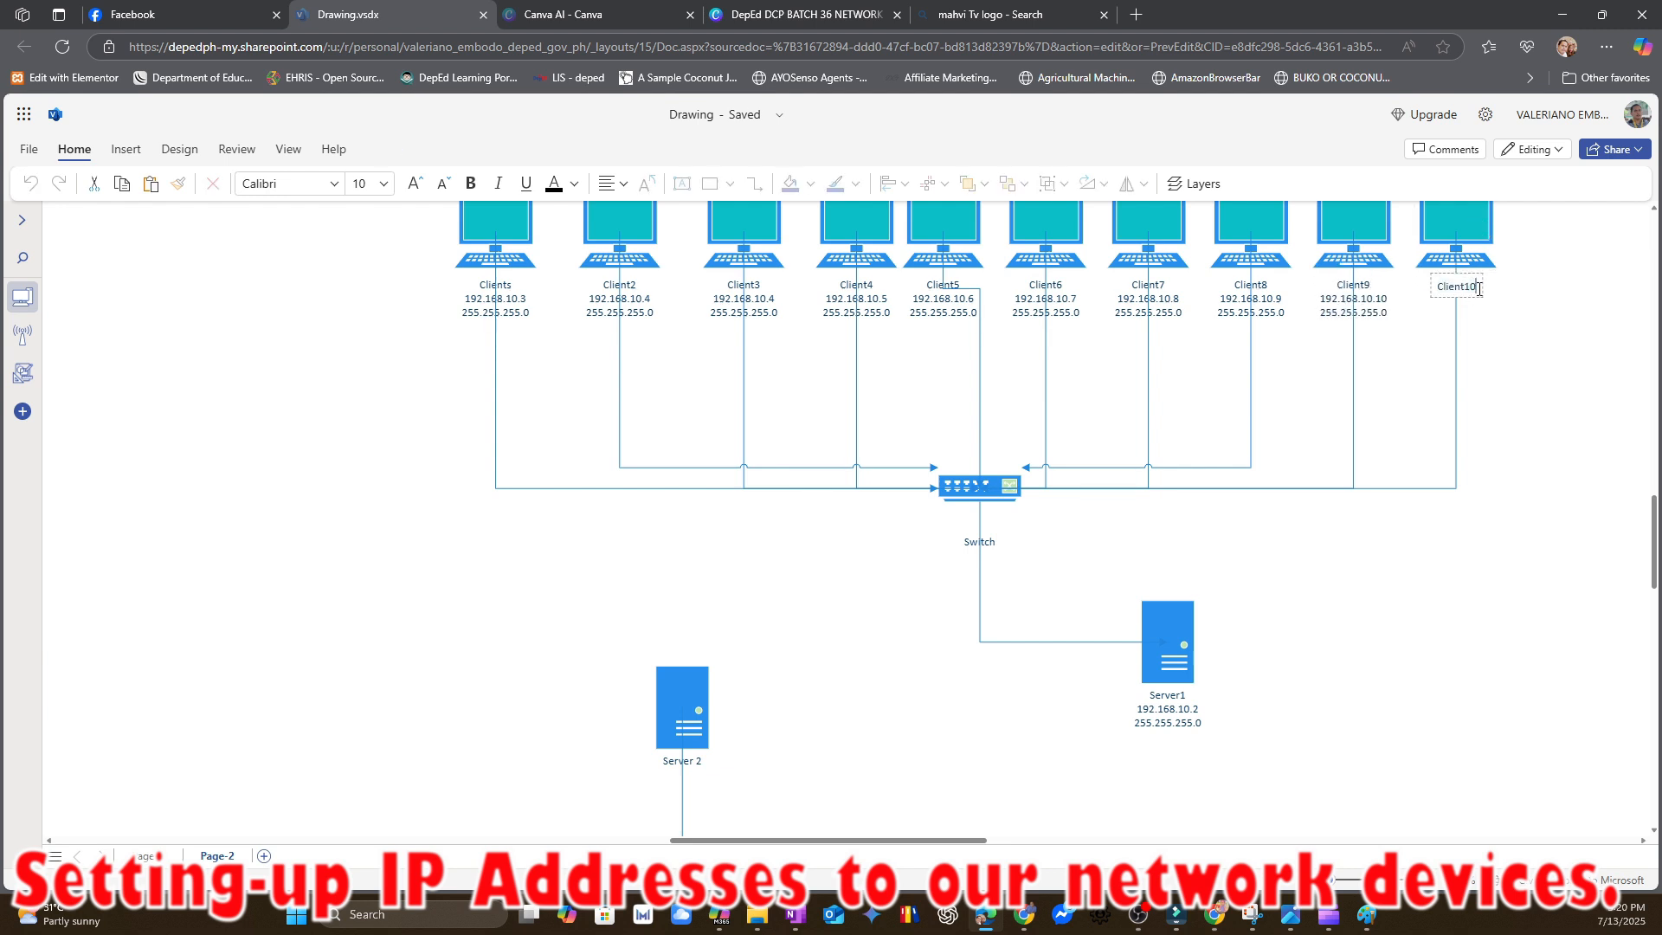
key(Return)
text(192.168.10.11)
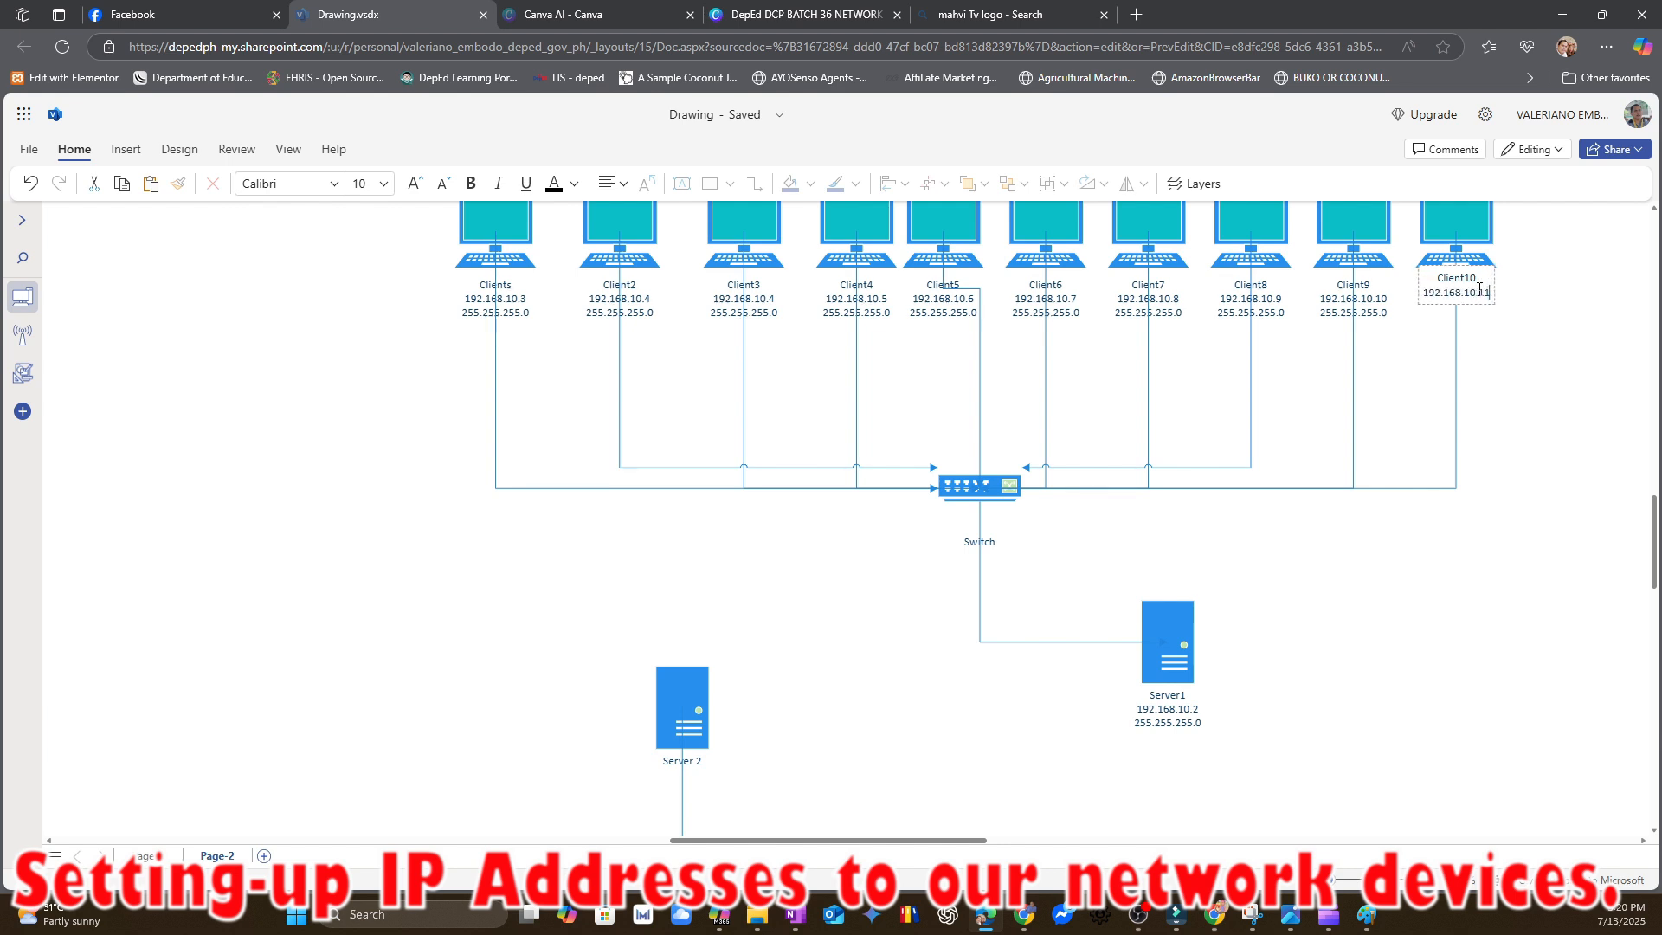
key(Return)
text(255.)
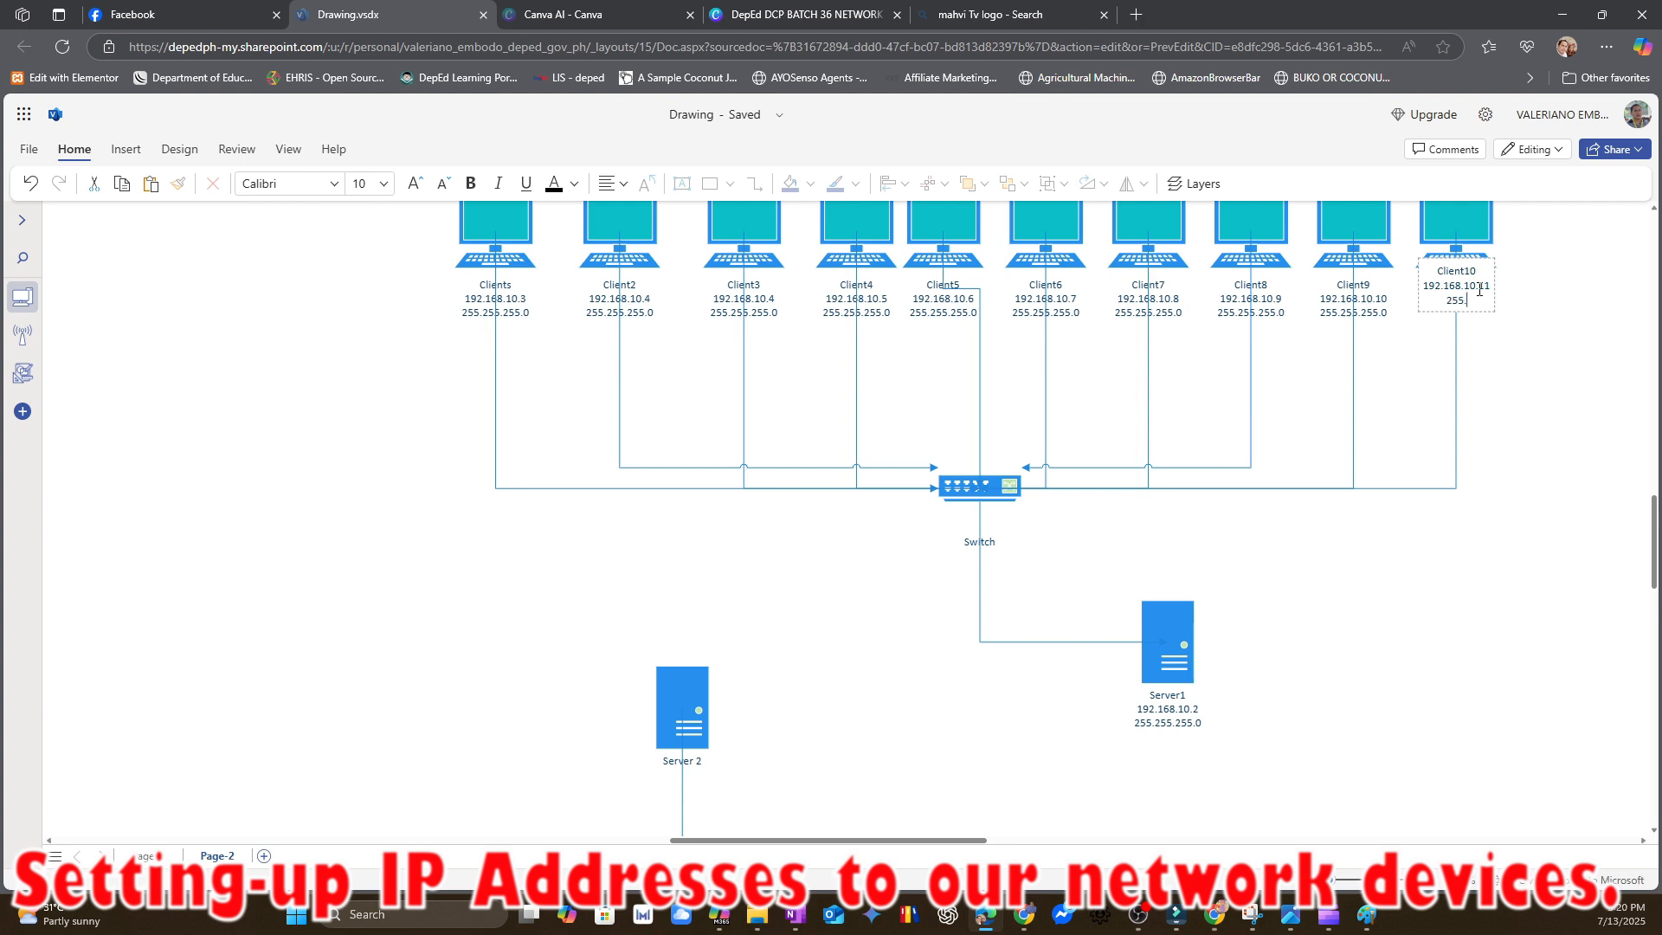
text(255.255.0)
click(1572, 410)
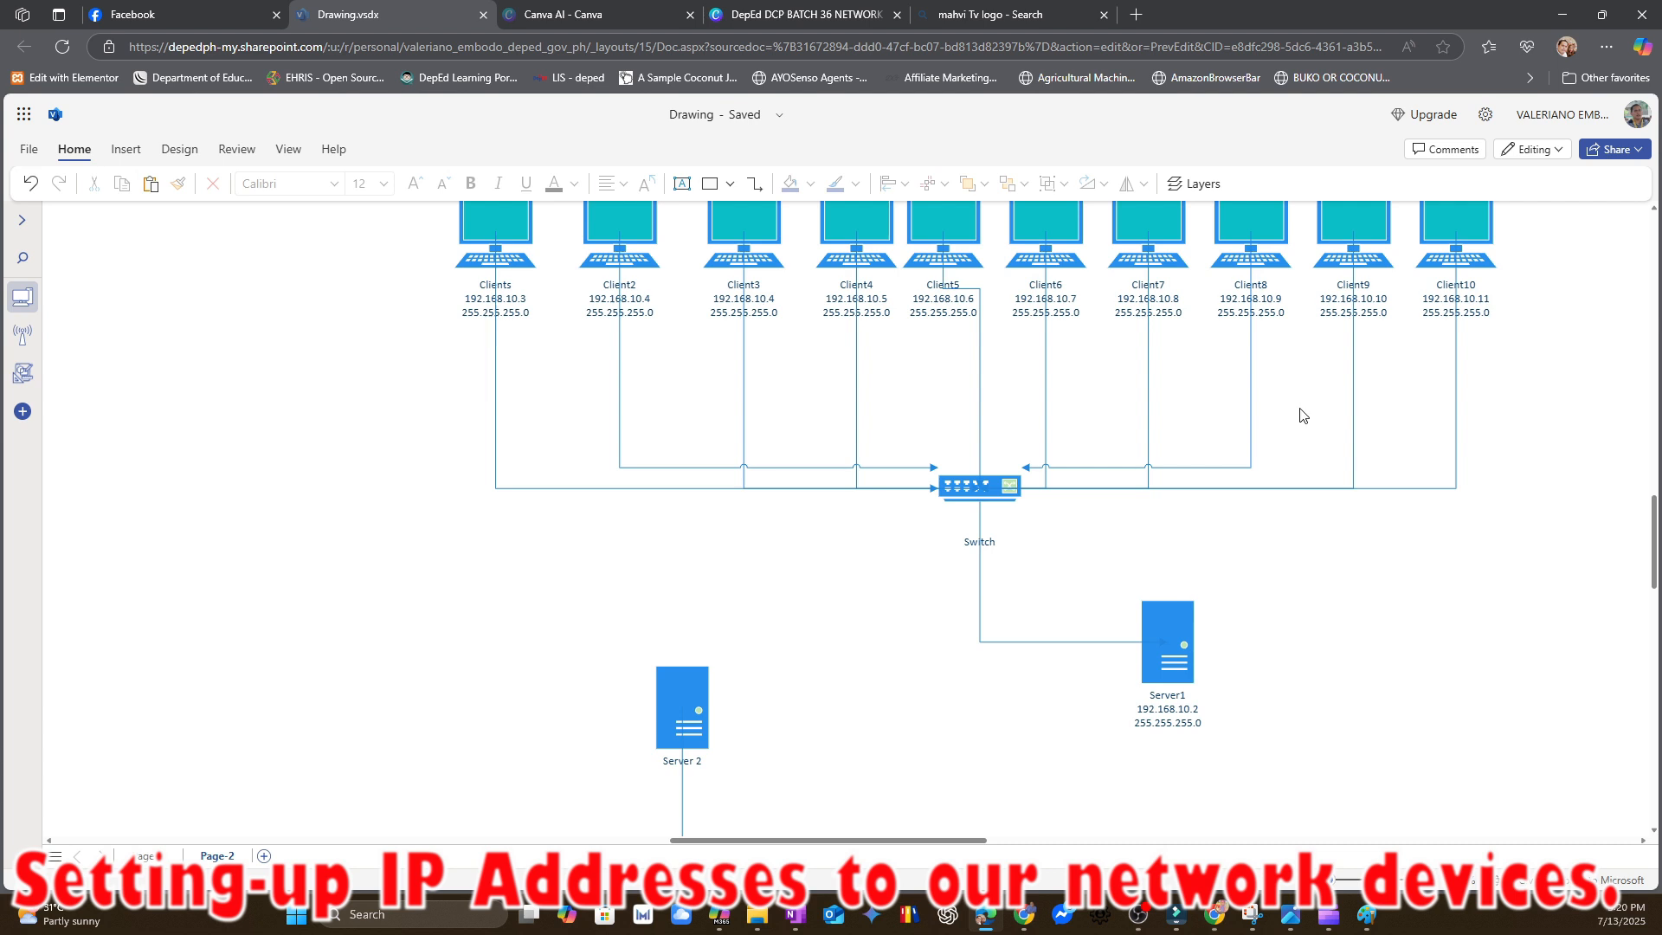
- Delete the stray connector that joins Client4 and Client5 above their monitors
drag(1657, 546, 1657, 532)
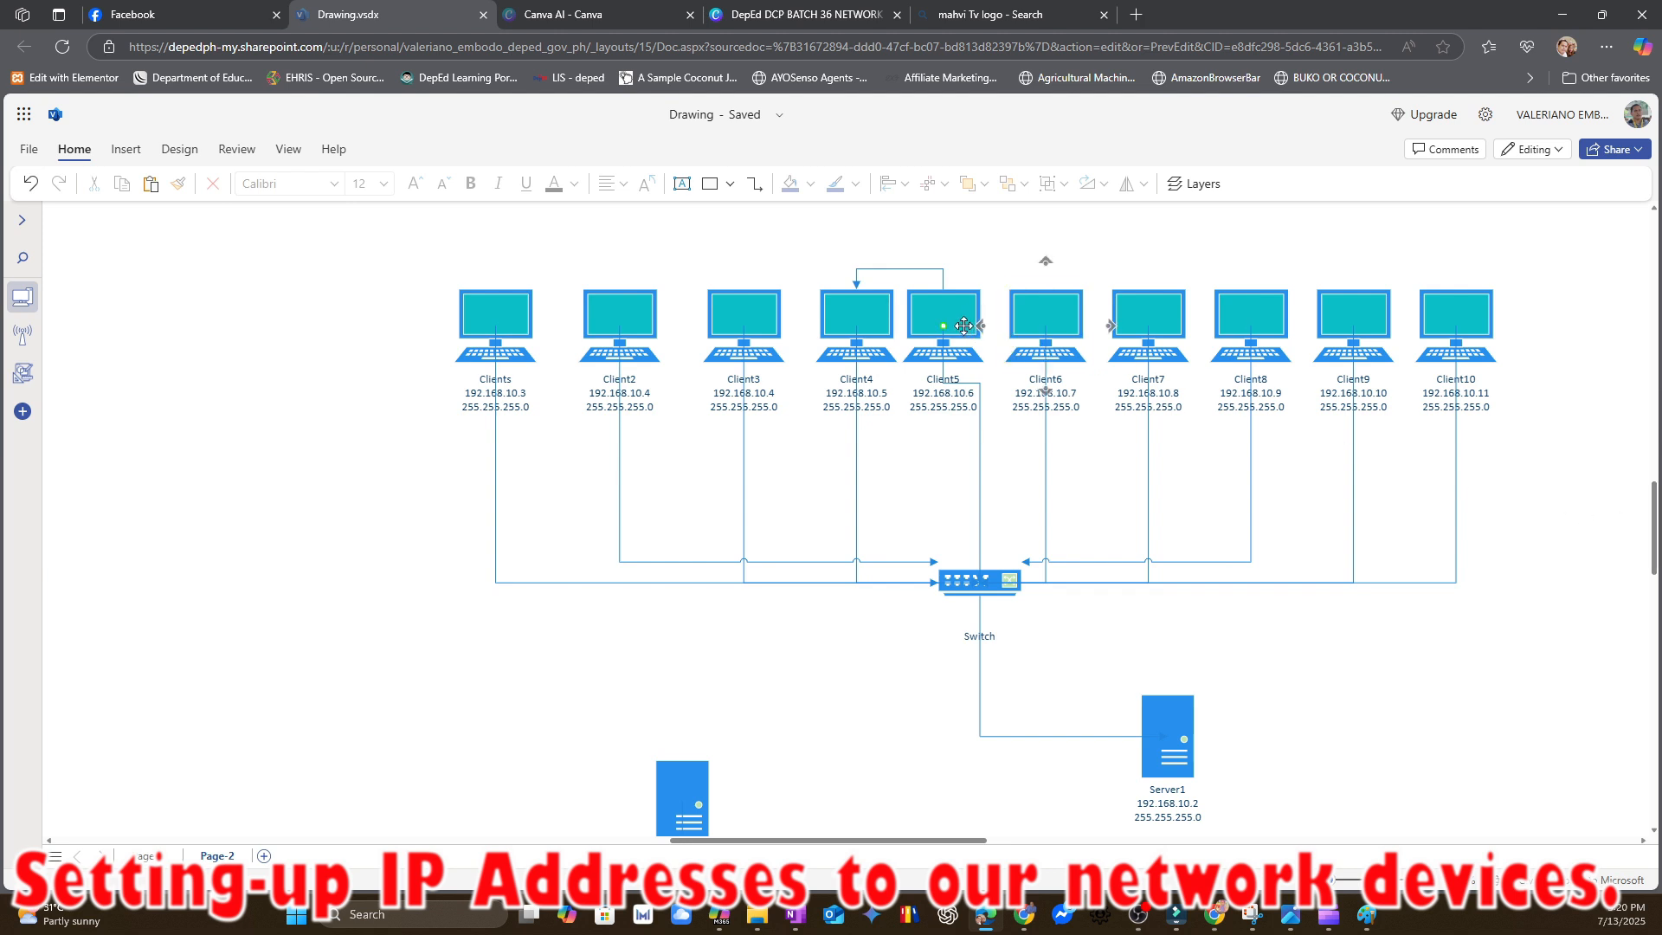
click(896, 270)
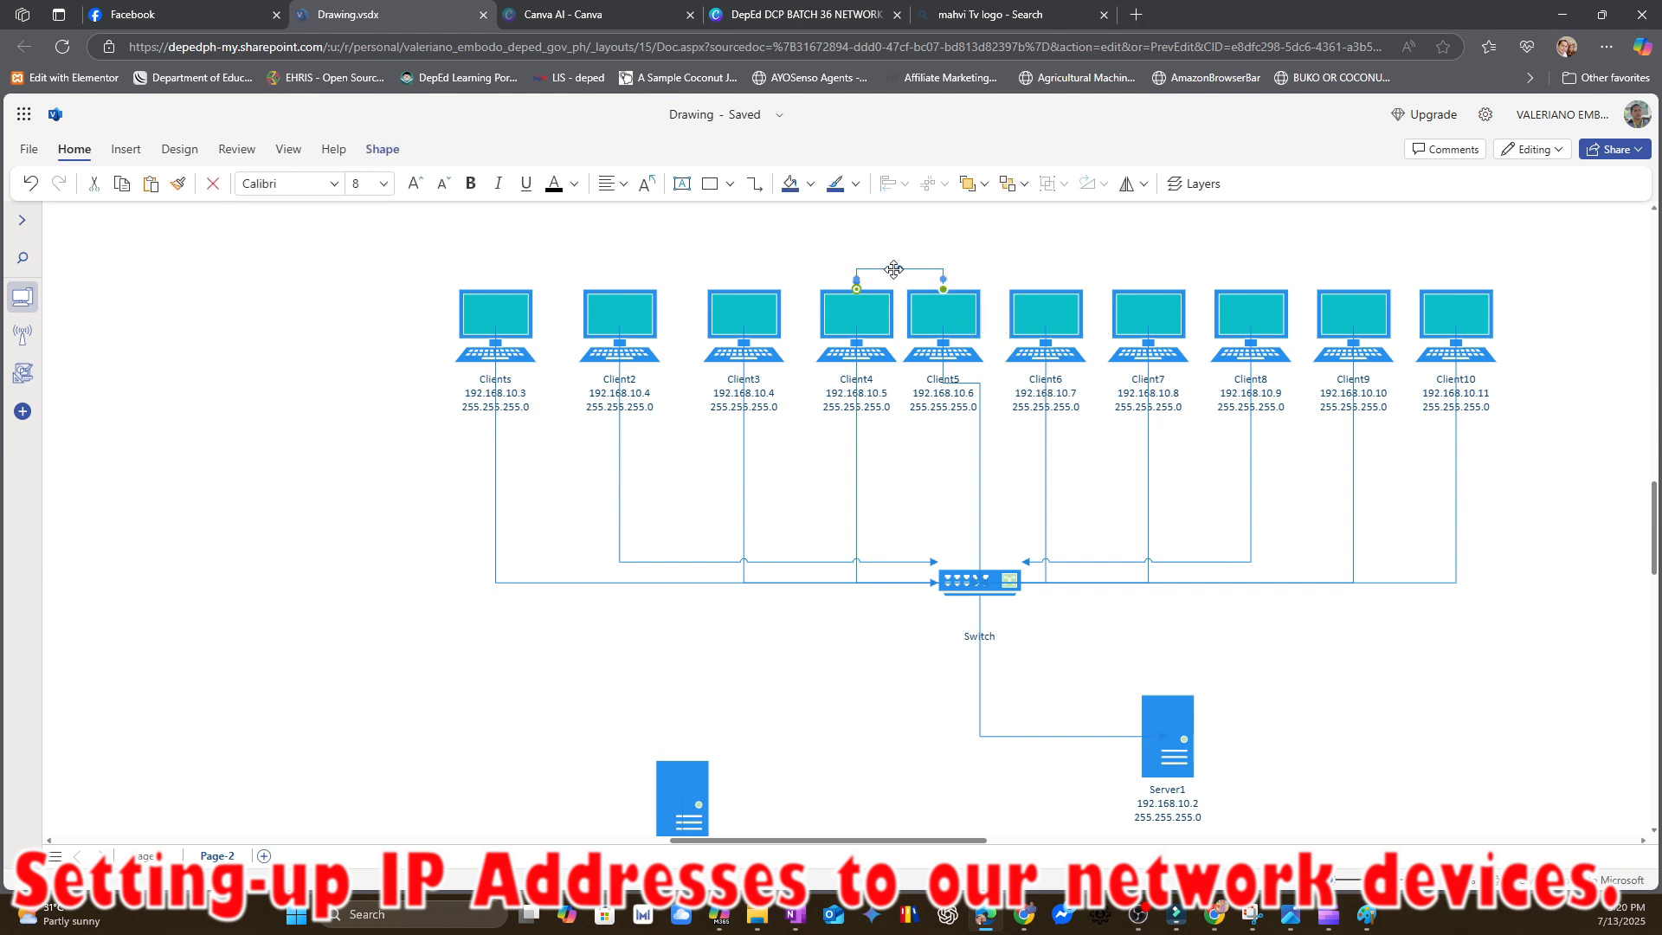
key(Delete)
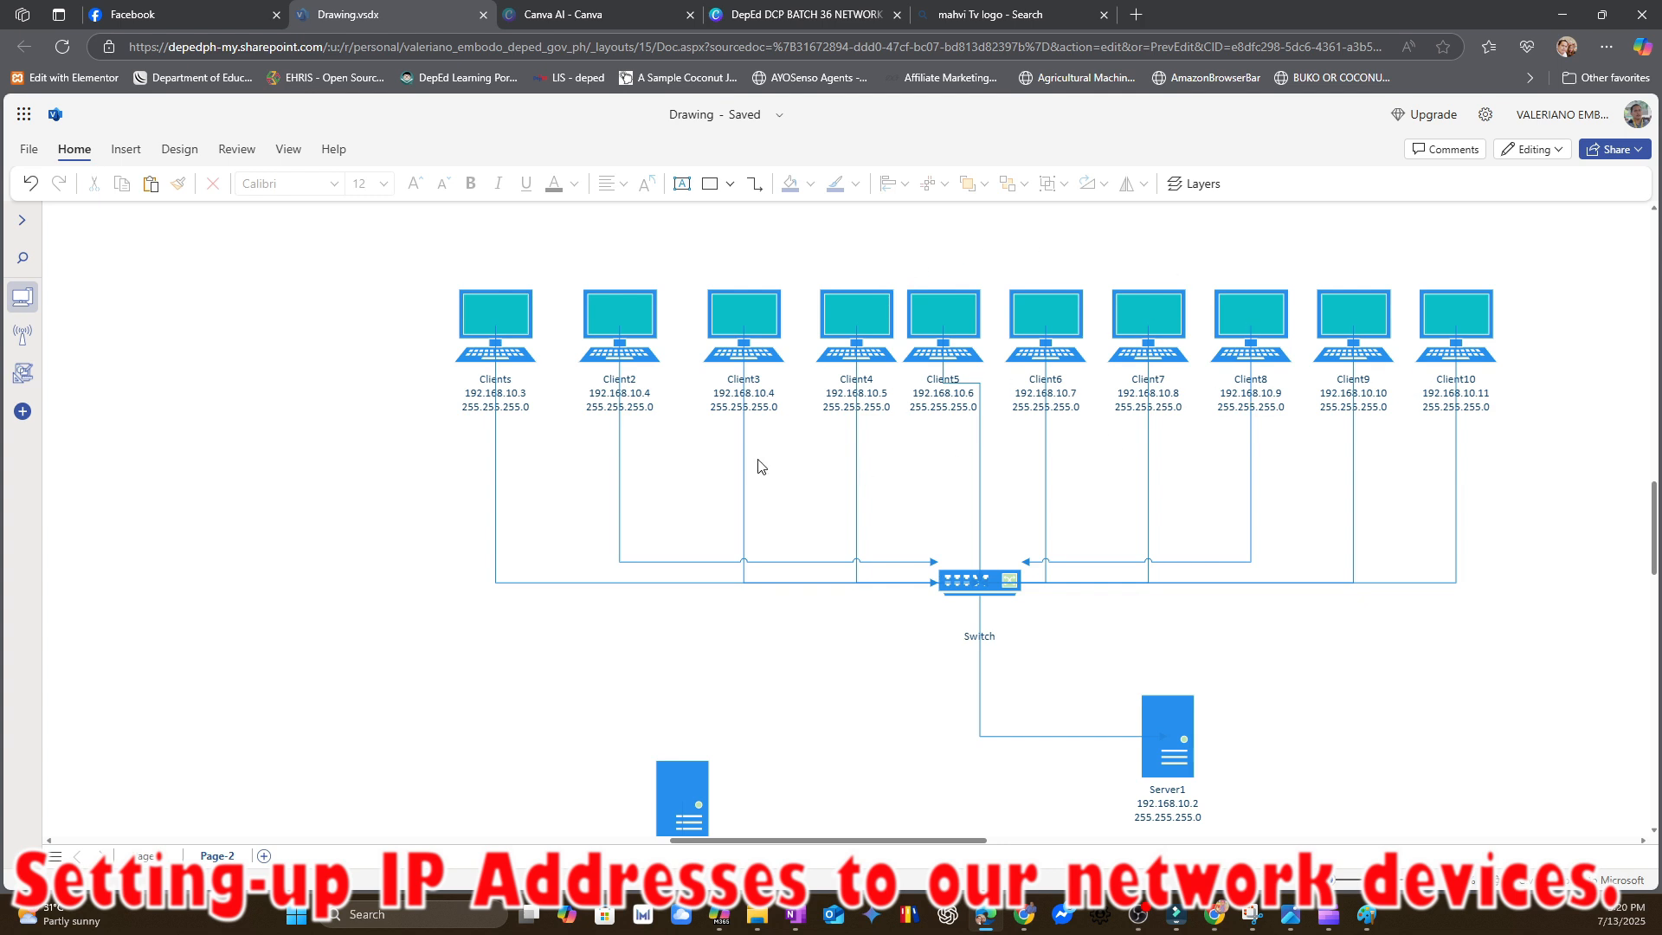
- Change the IP address in the Client3 label to 192.168.10.5
mouse_move(519, 337)
mouse_move(790, 329)
click(524, 393)
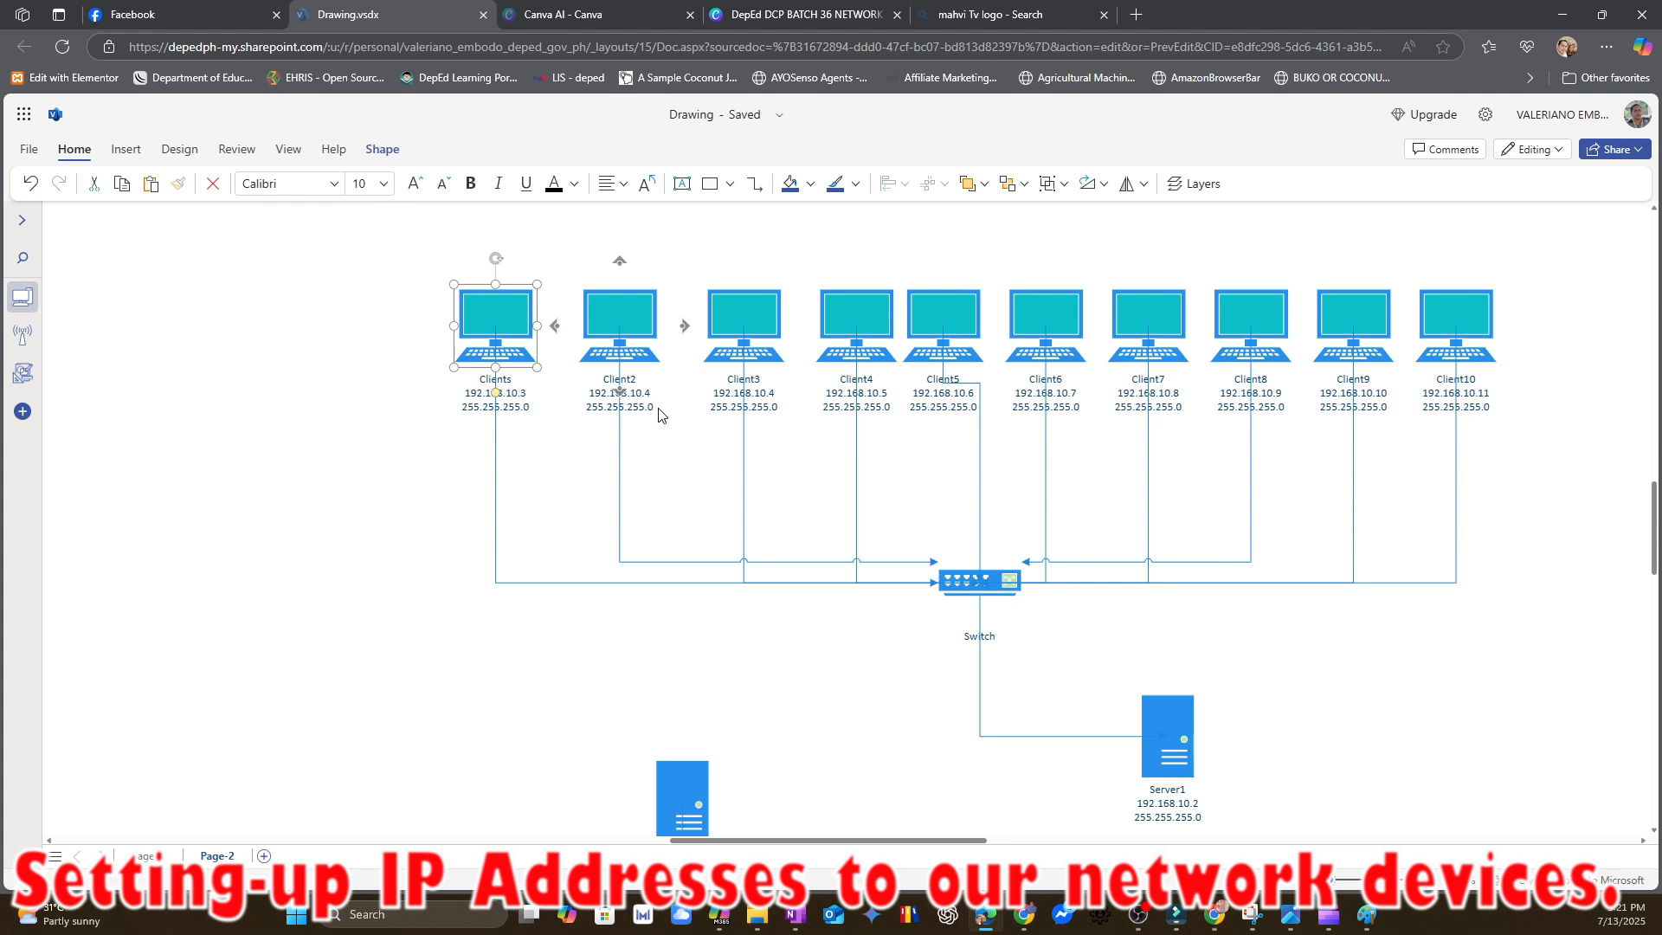
double_click(770, 320)
click(777, 395)
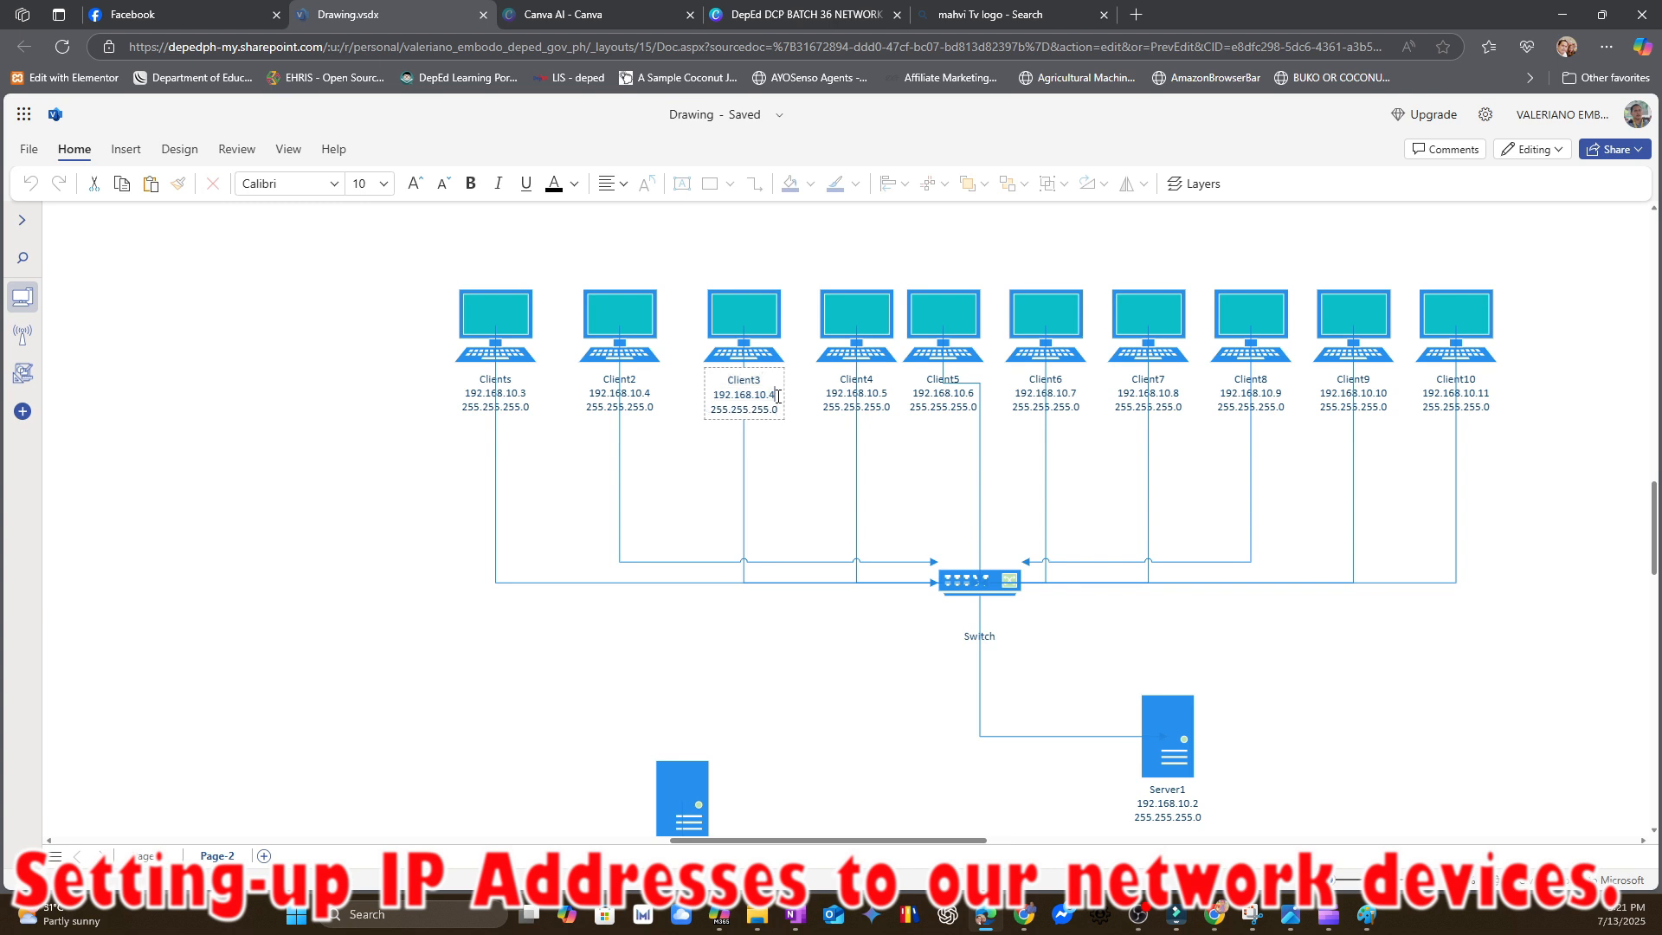
key(BackSpace)
text(5)
click(808, 520)
- Change the IP address in the Client4 label to 192.168.10.6 and in the Client5 label to 192.168.10.7
click(885, 382)
click(885, 382)
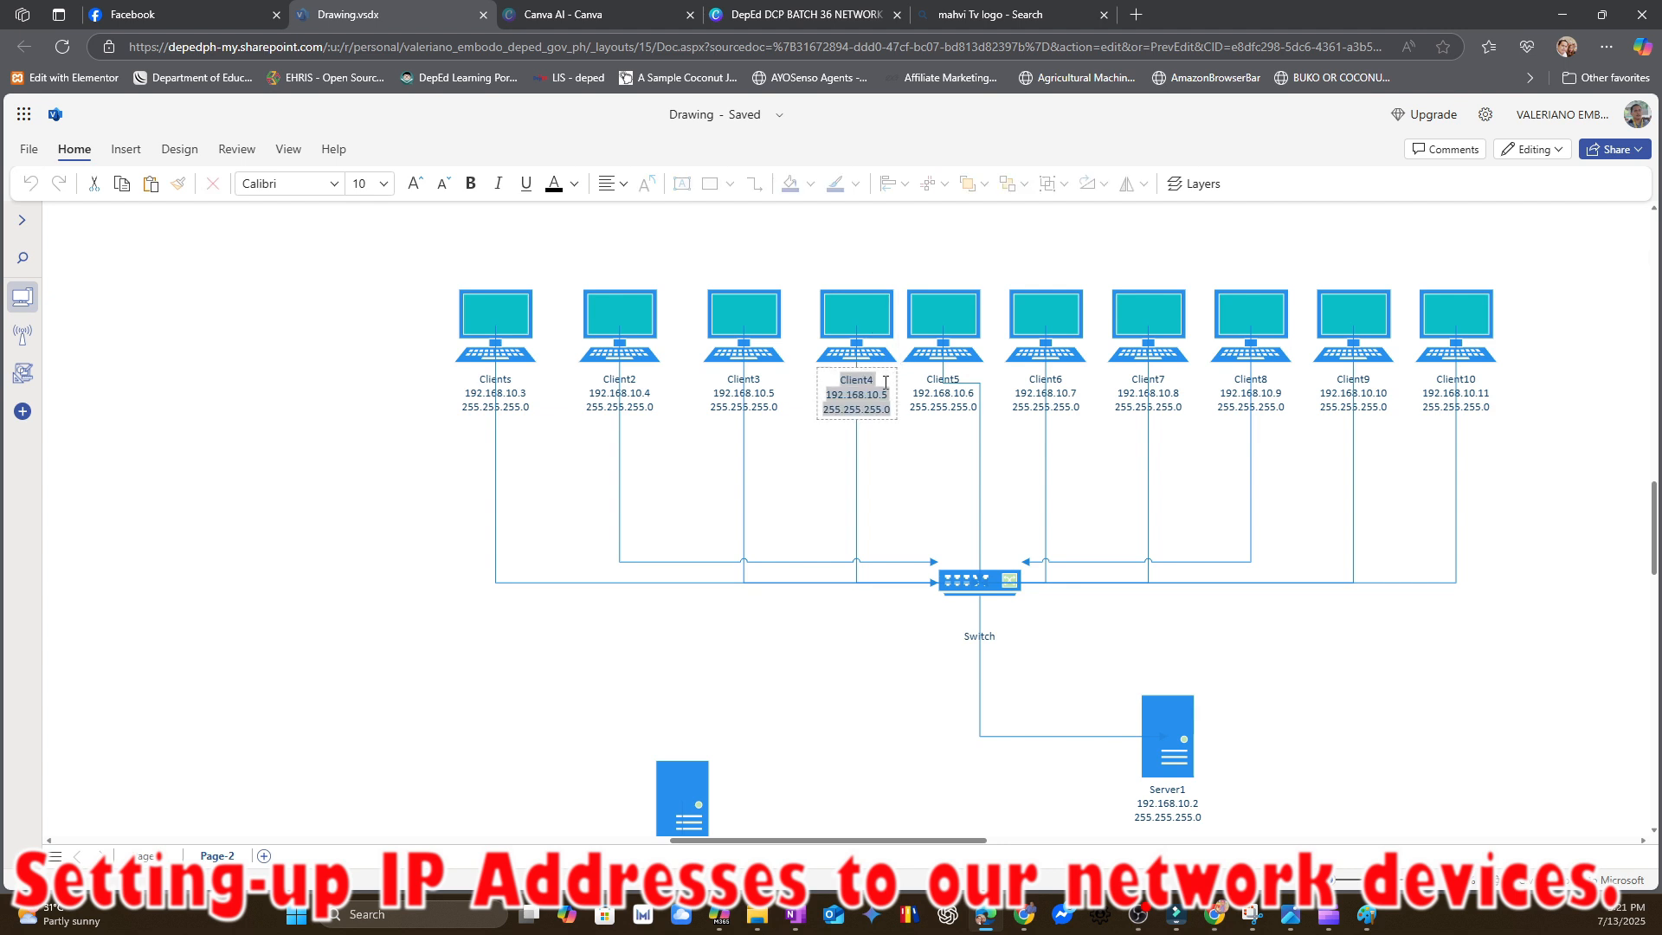
click(890, 397)
key(BackSpace)
text(6)
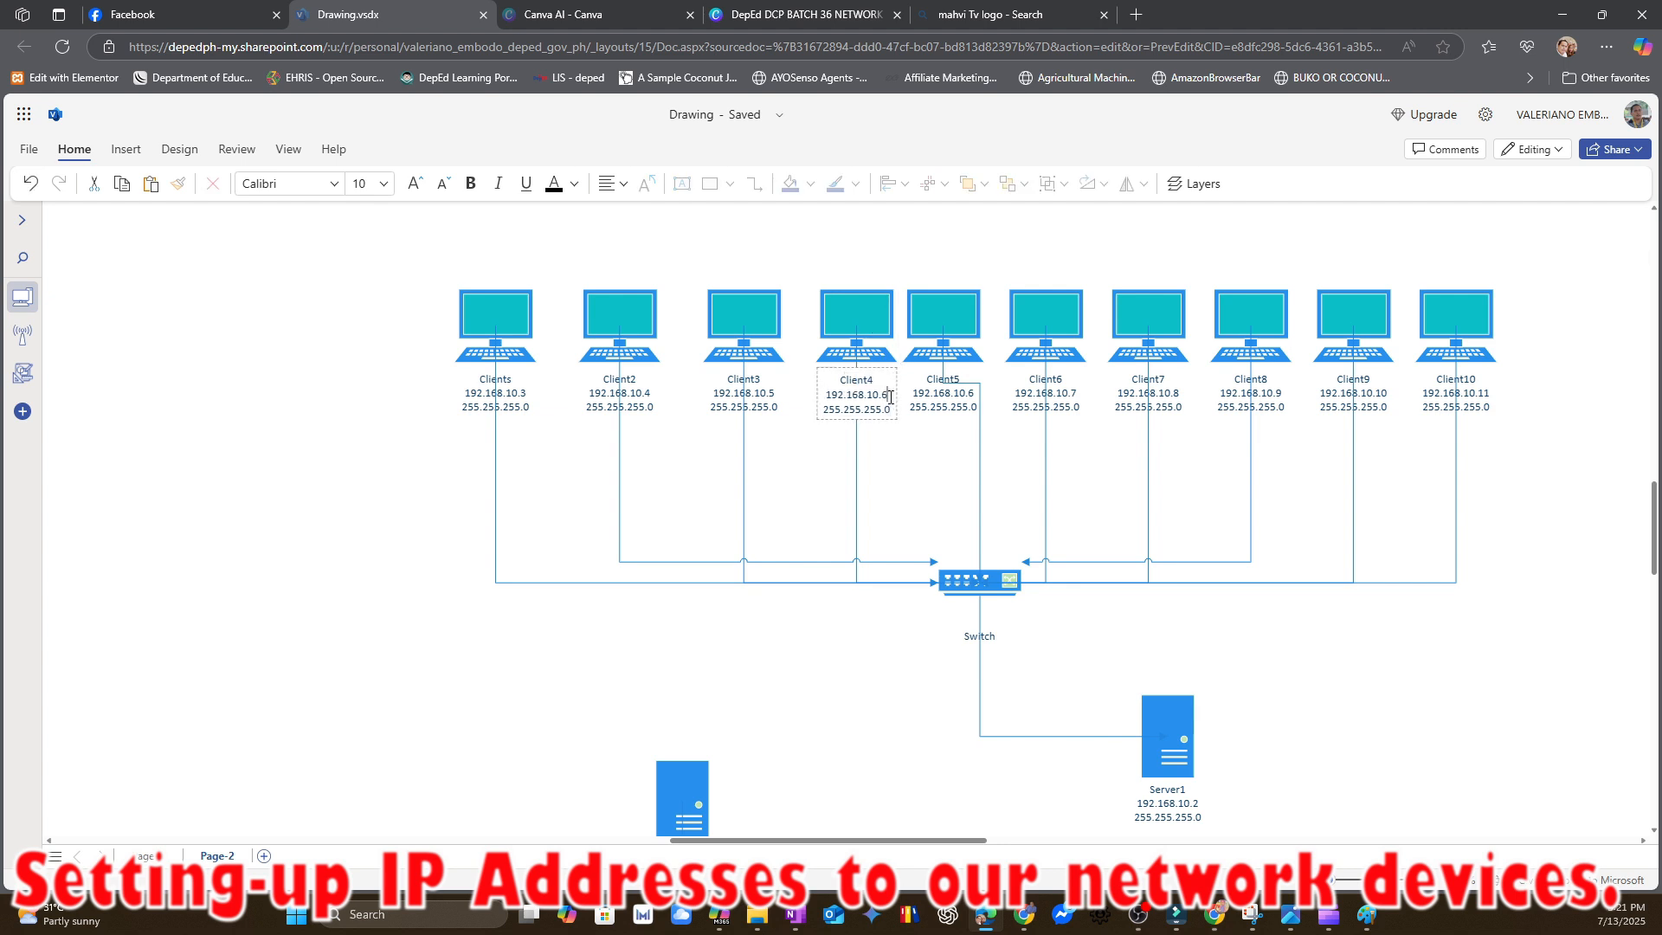
double_click(963, 345)
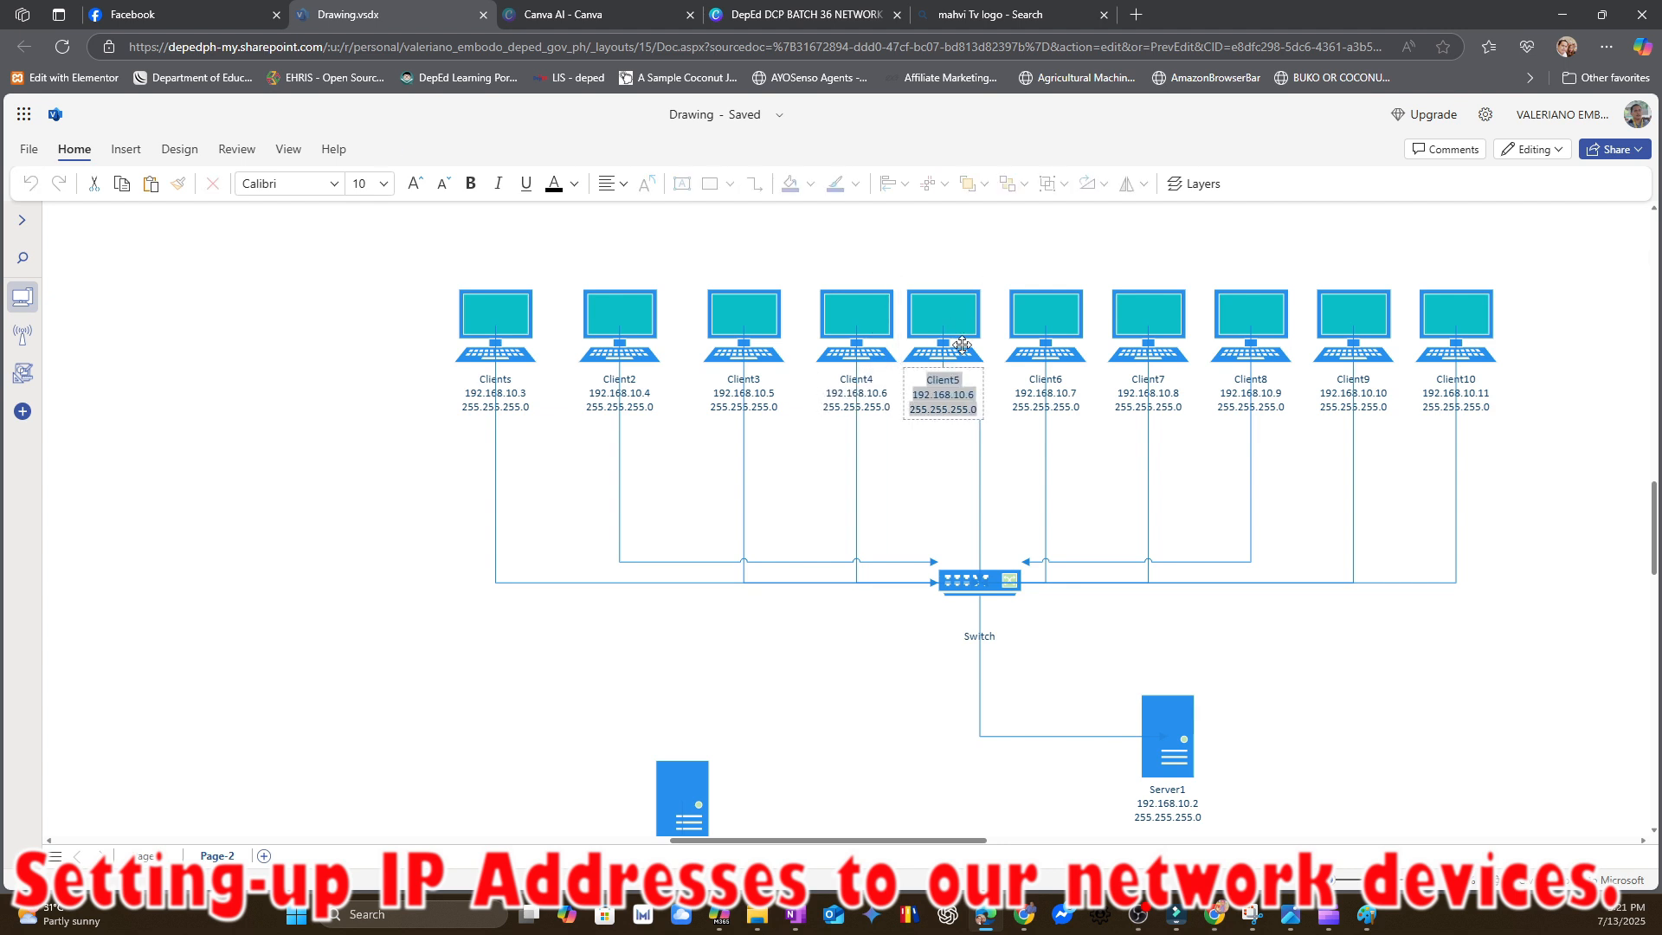
click(974, 396)
key(BackSpace)
text(7)
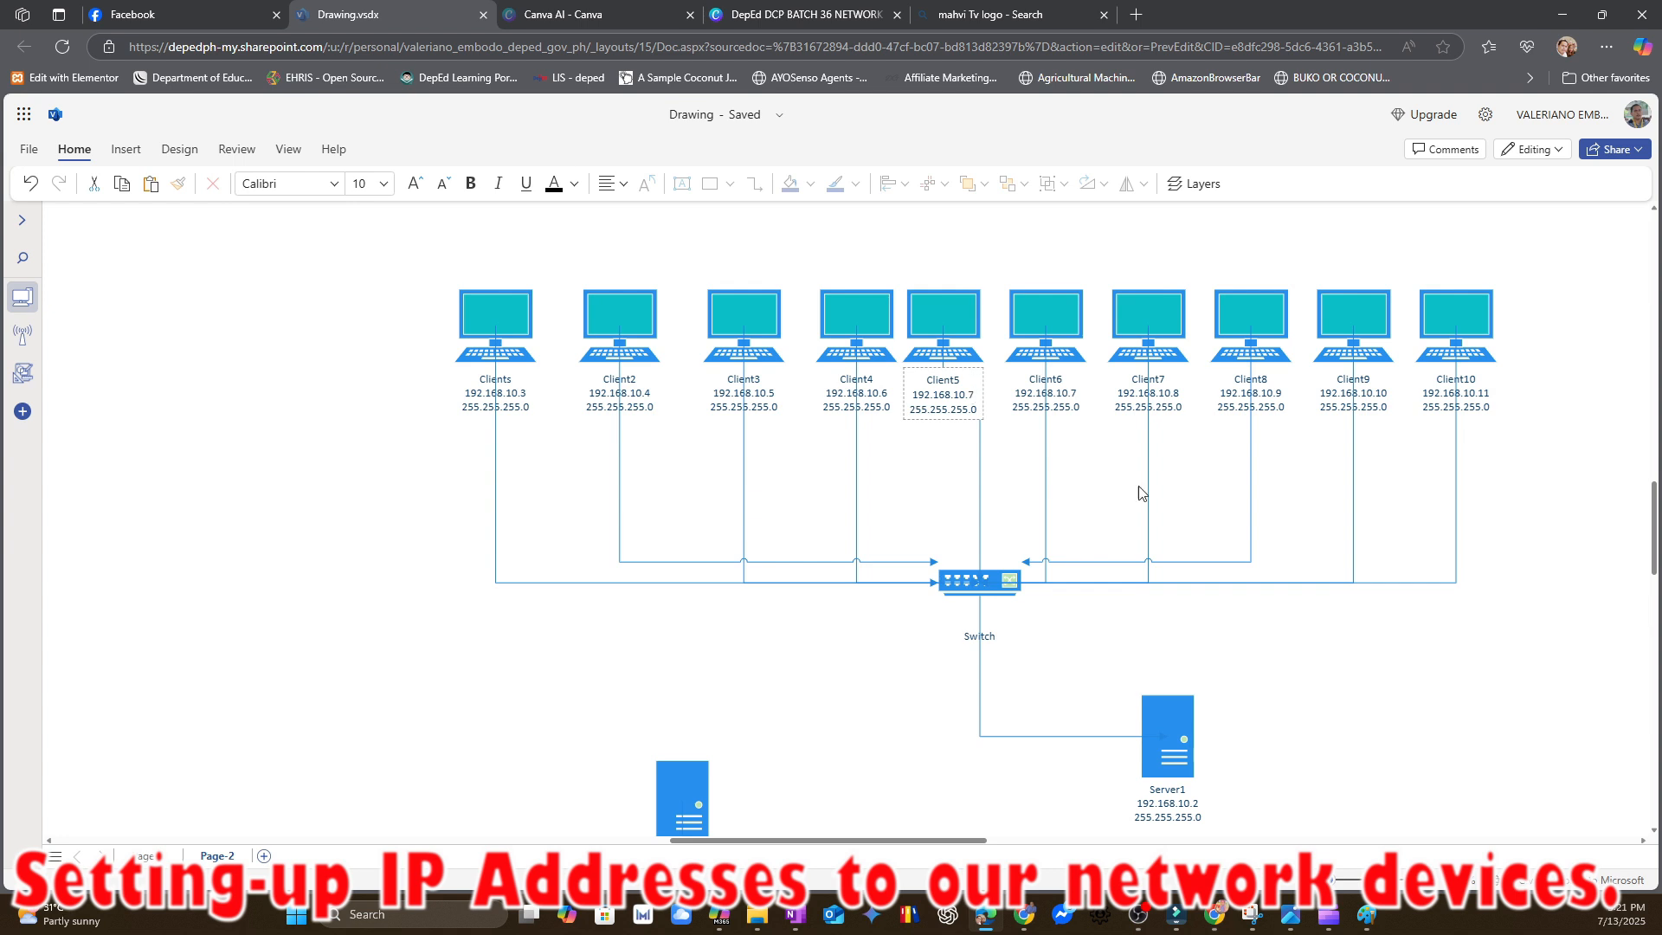
- Change the IP address in the Client6 label to 192.168.10.8 and in the Client7 label to 192.168.10.9
double_click(1057, 341)
click(1076, 395)
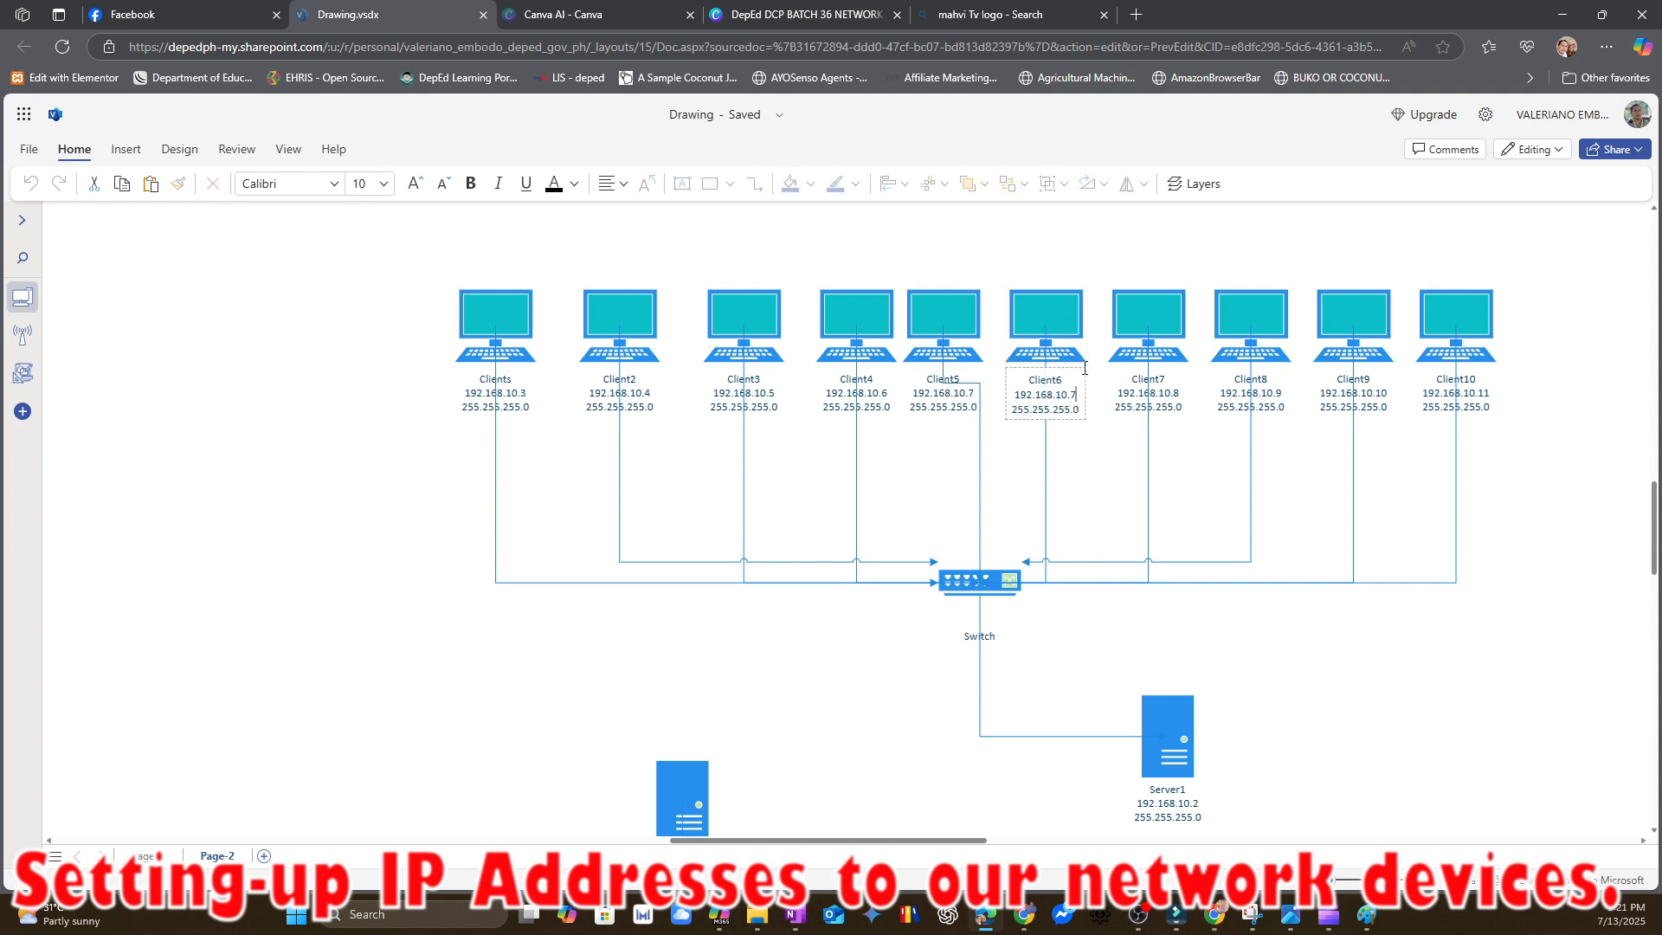
key(BackSpace)
text(8)
double_click(1159, 320)
click(1180, 398)
key(BackSpace)
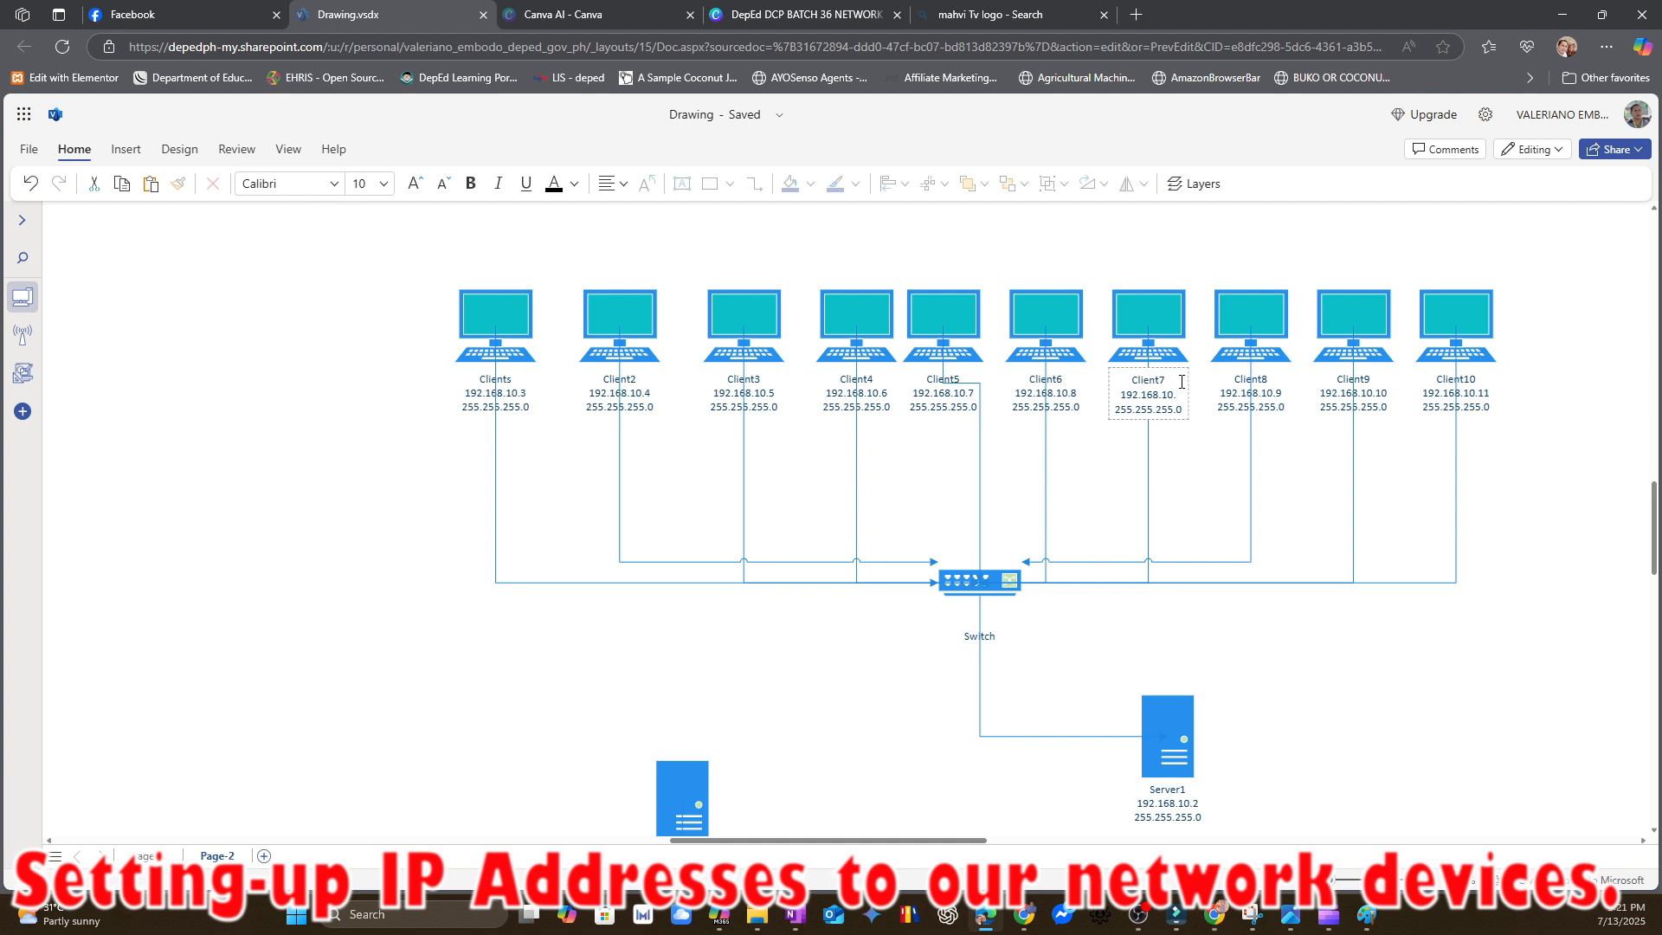
text(9)
- Change the IP address in the Client8 label to 192.168.10.10 and in the Client9 label to 192.168.10.11
double_click(1262, 313)
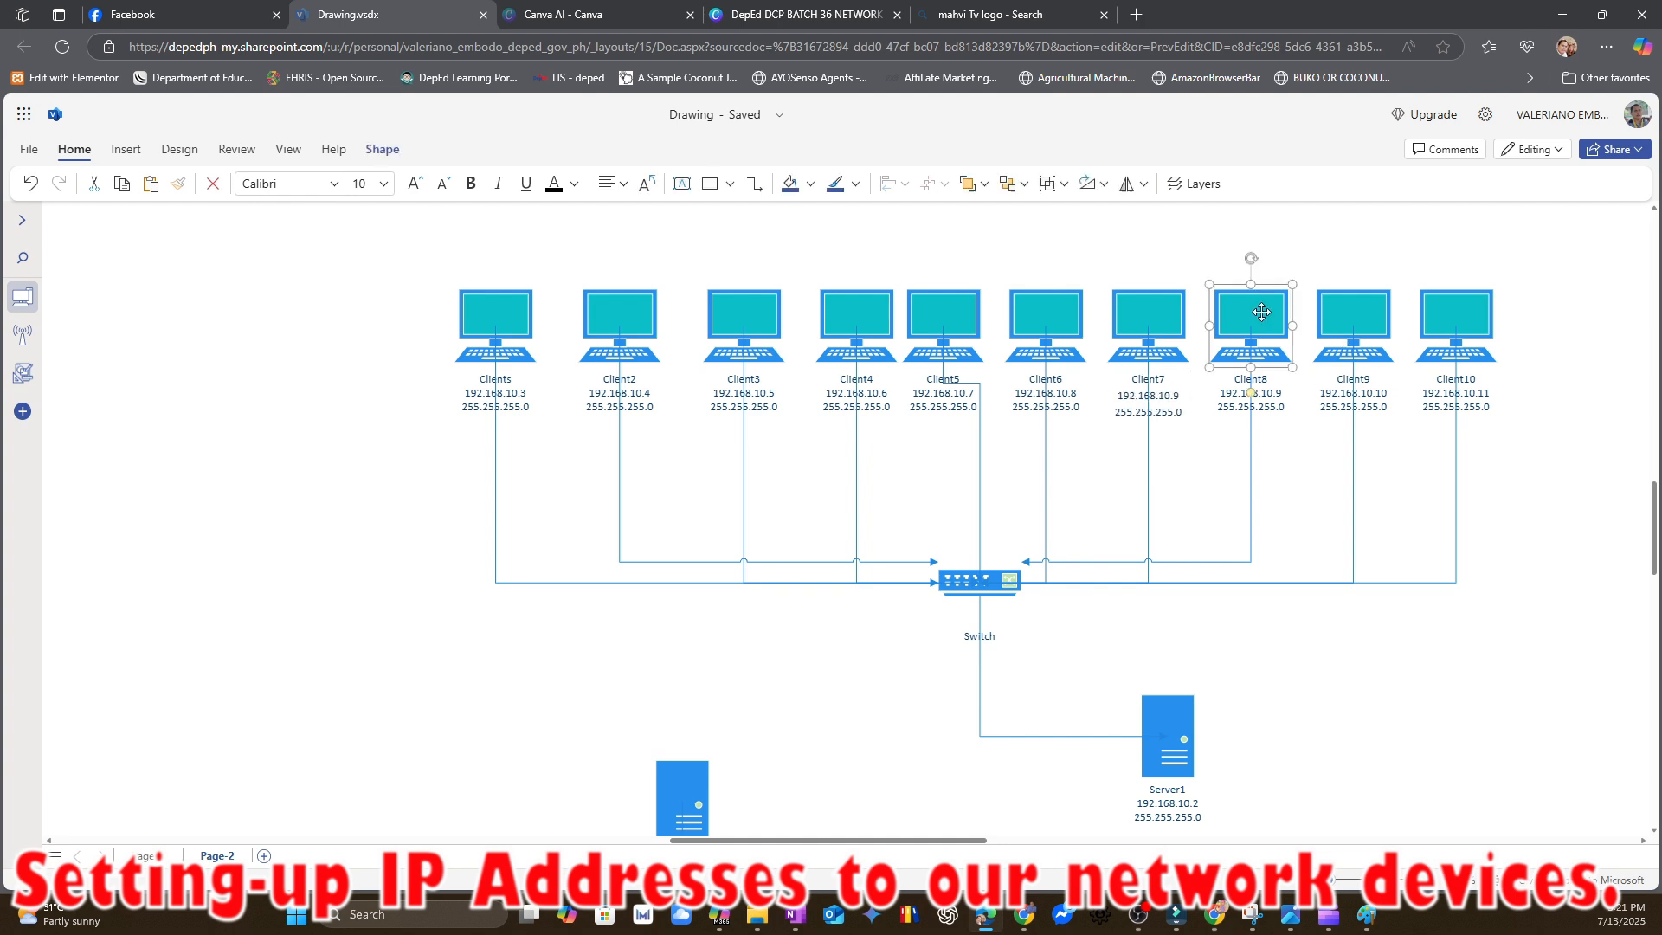
click(1288, 392)
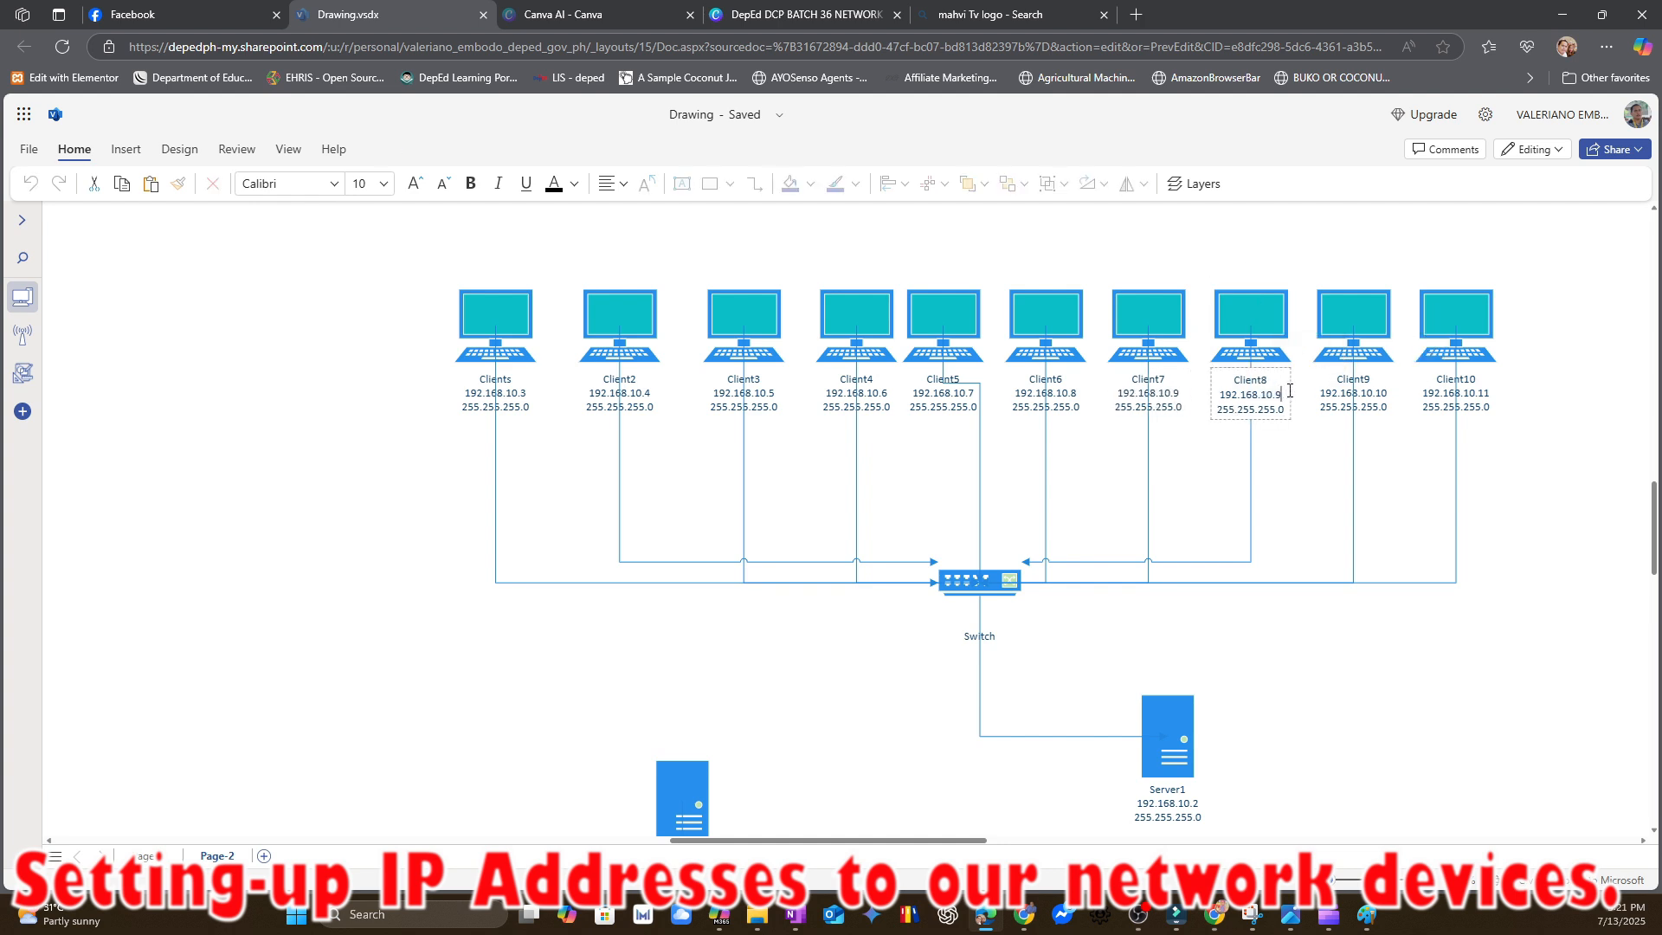
key(BackSpace)
text(10)
double_click(1334, 351)
click(1387, 395)
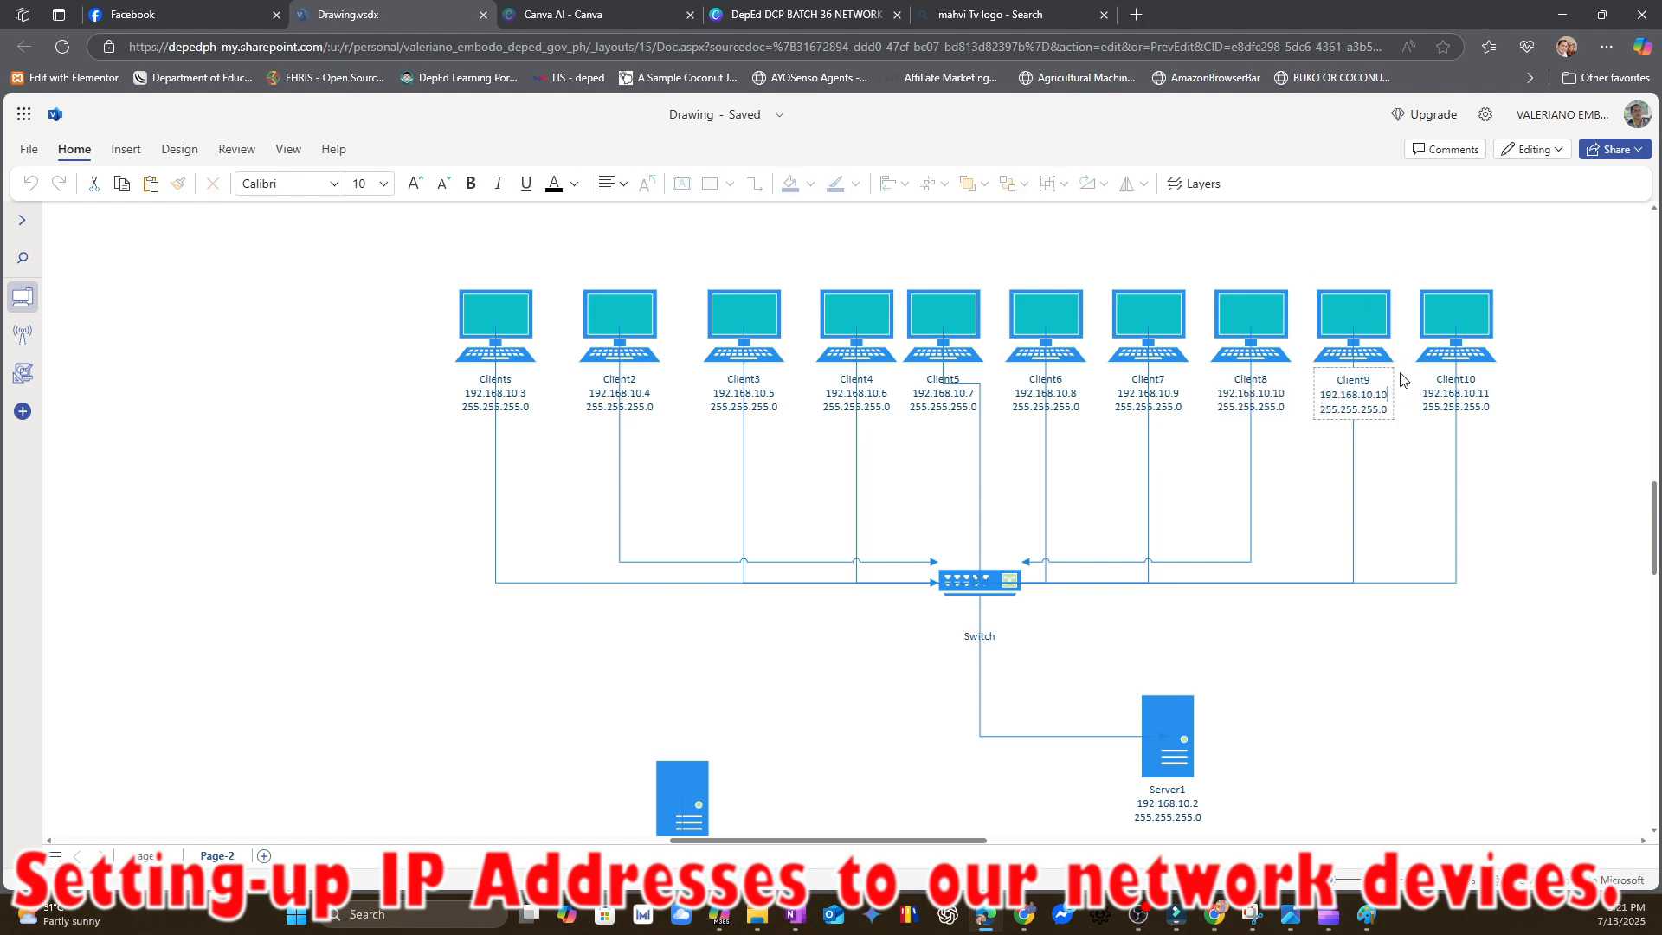
key(BackSpace)
text(1)
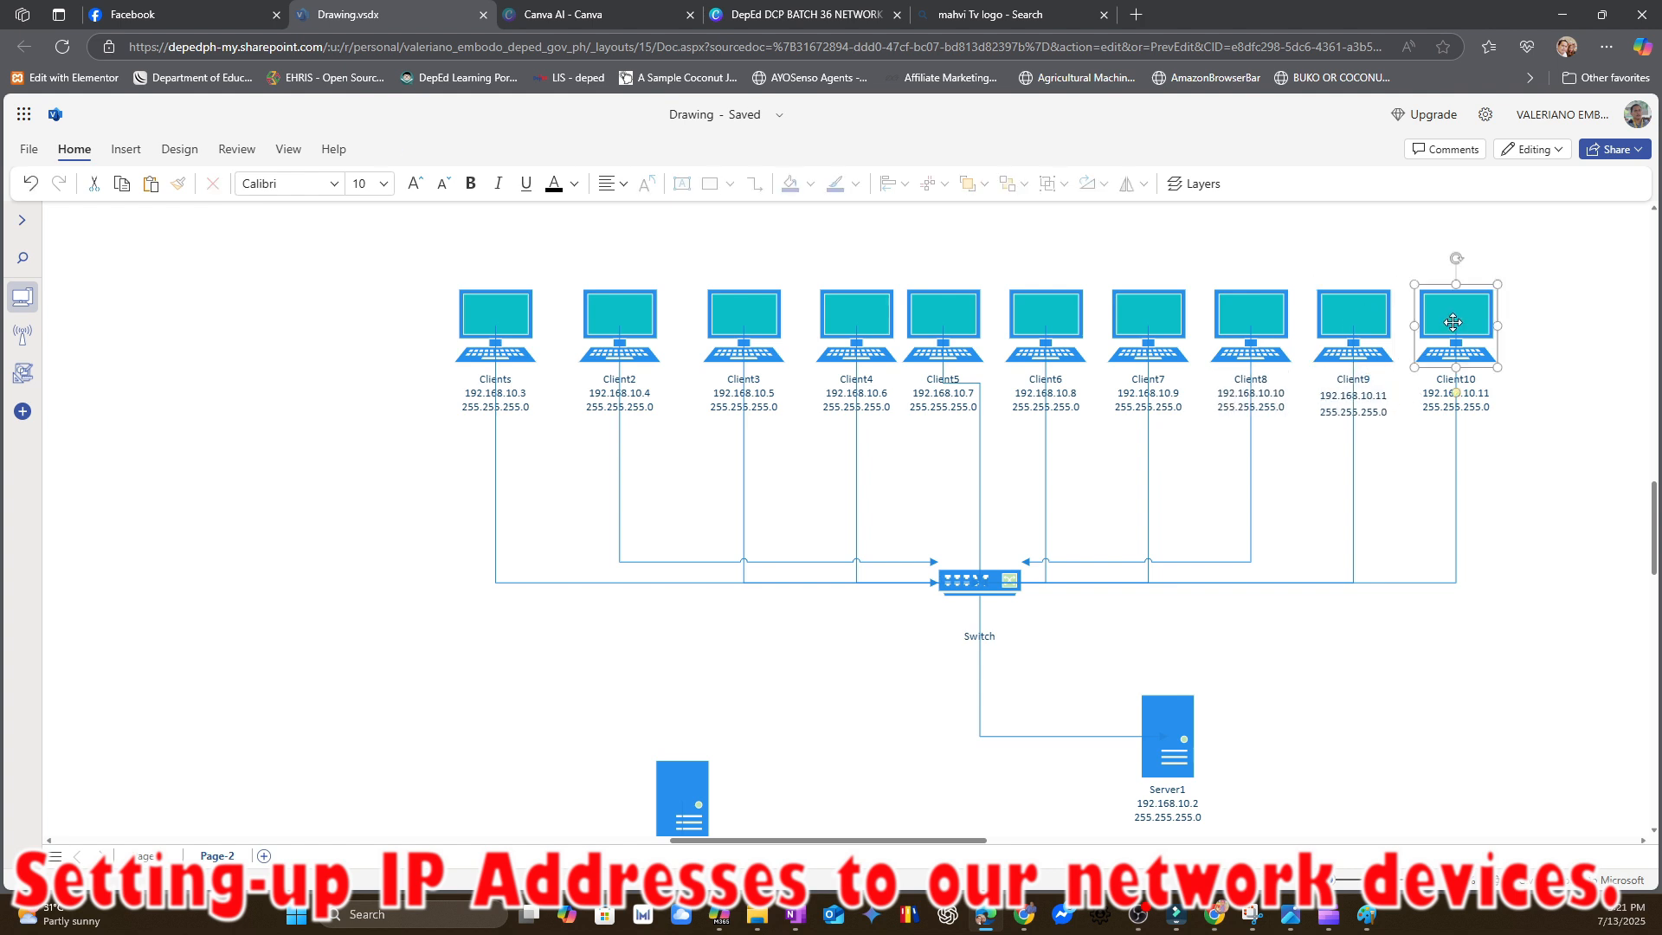
- Change the IP address in the Client10 label to 192.168.10.12
double_click(1476, 381)
click(1492, 396)
key(BackSpace)
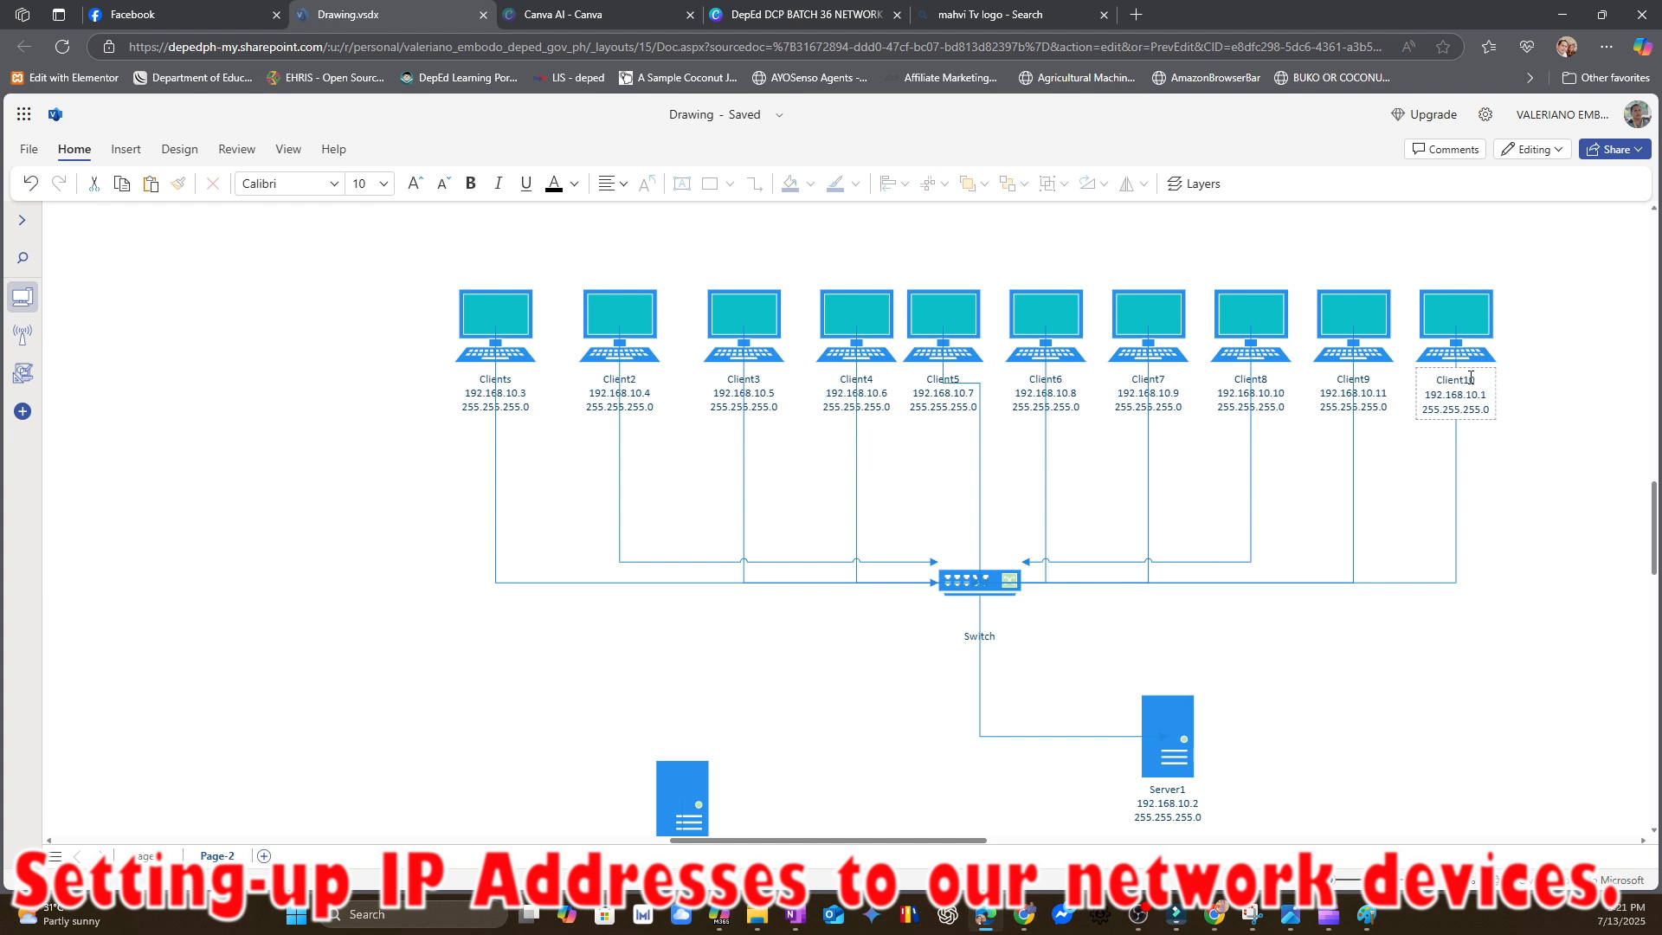
text(2)
click(1516, 497)
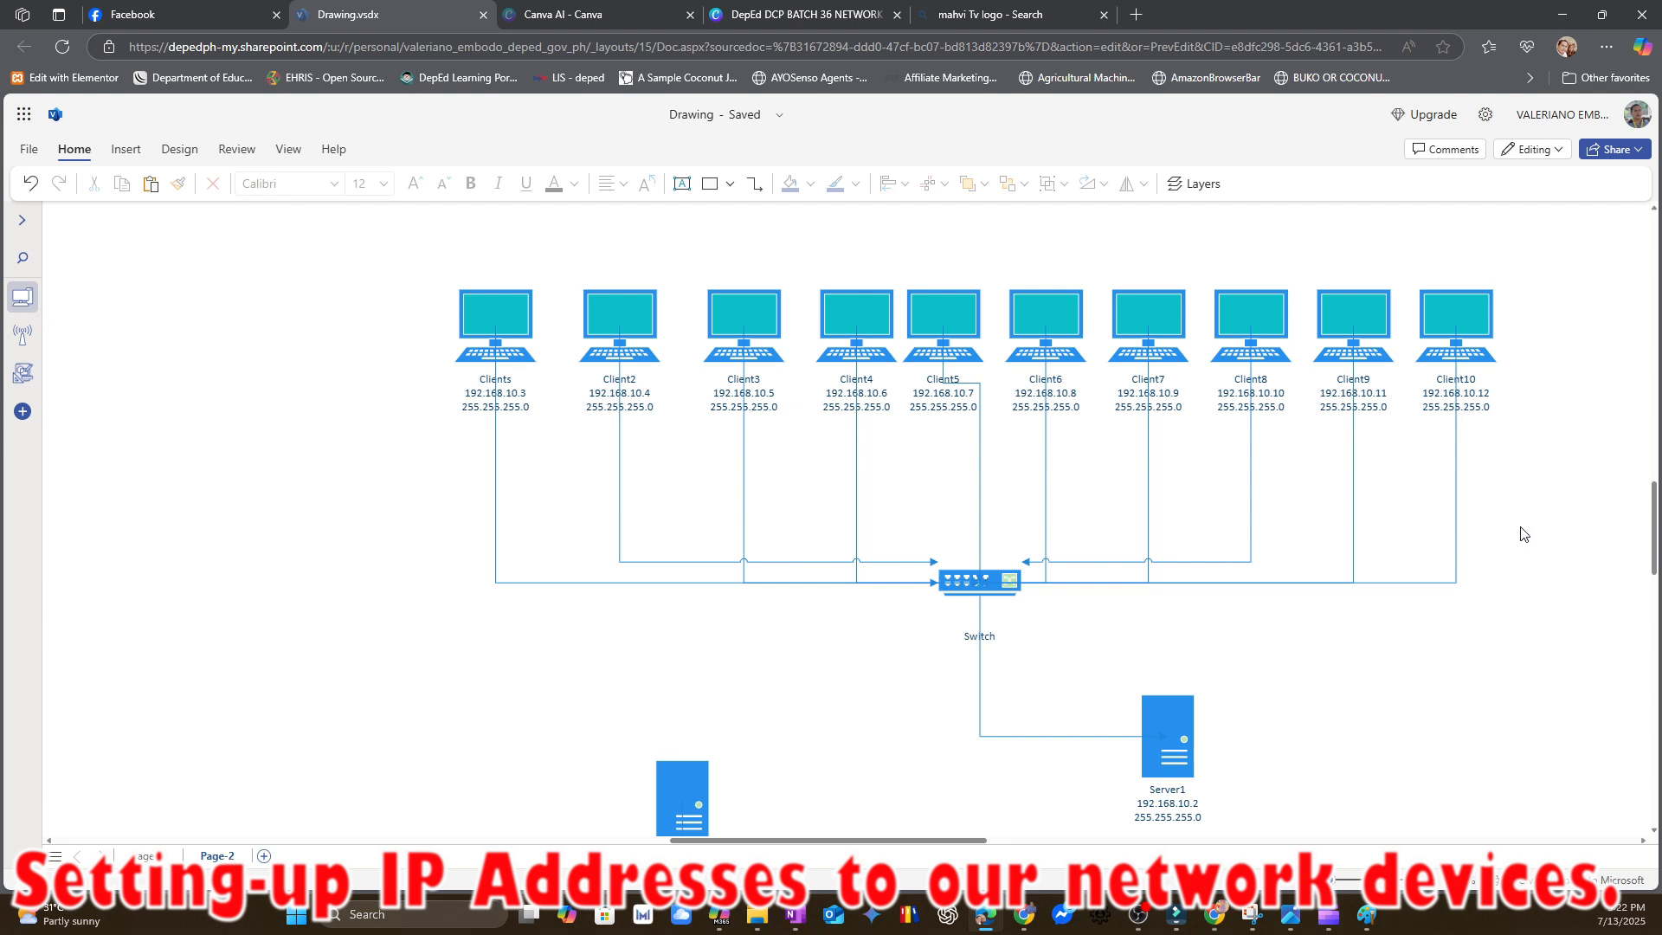
scroll(1557, 545, down, 1)
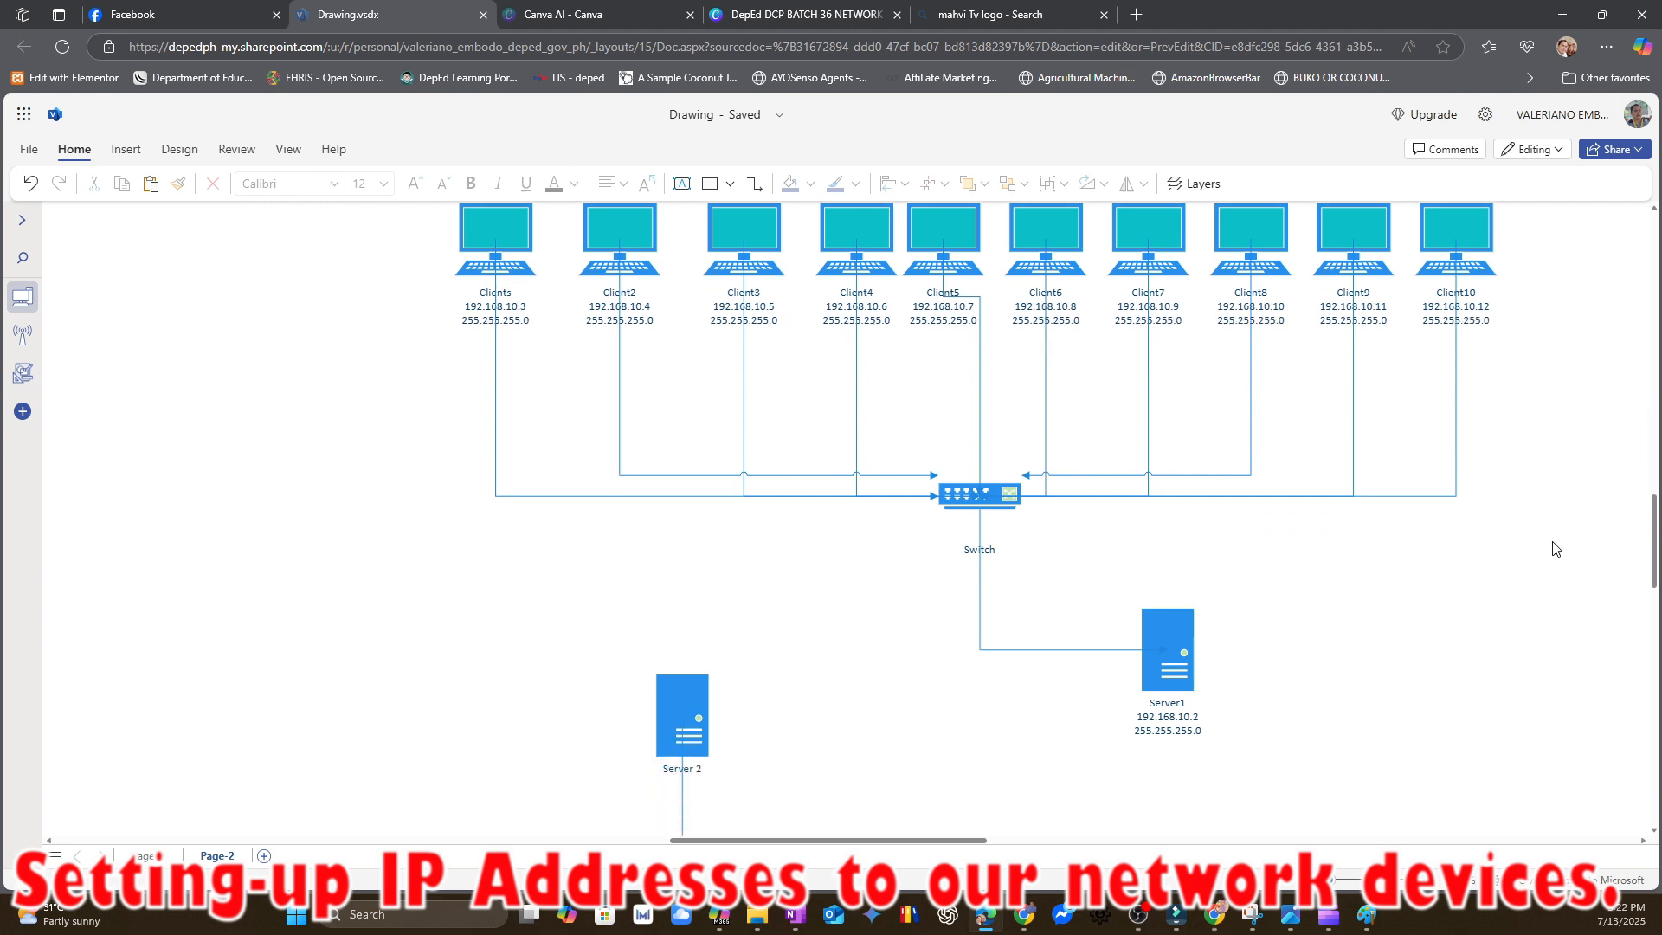
scroll(1555, 550, up, 1)
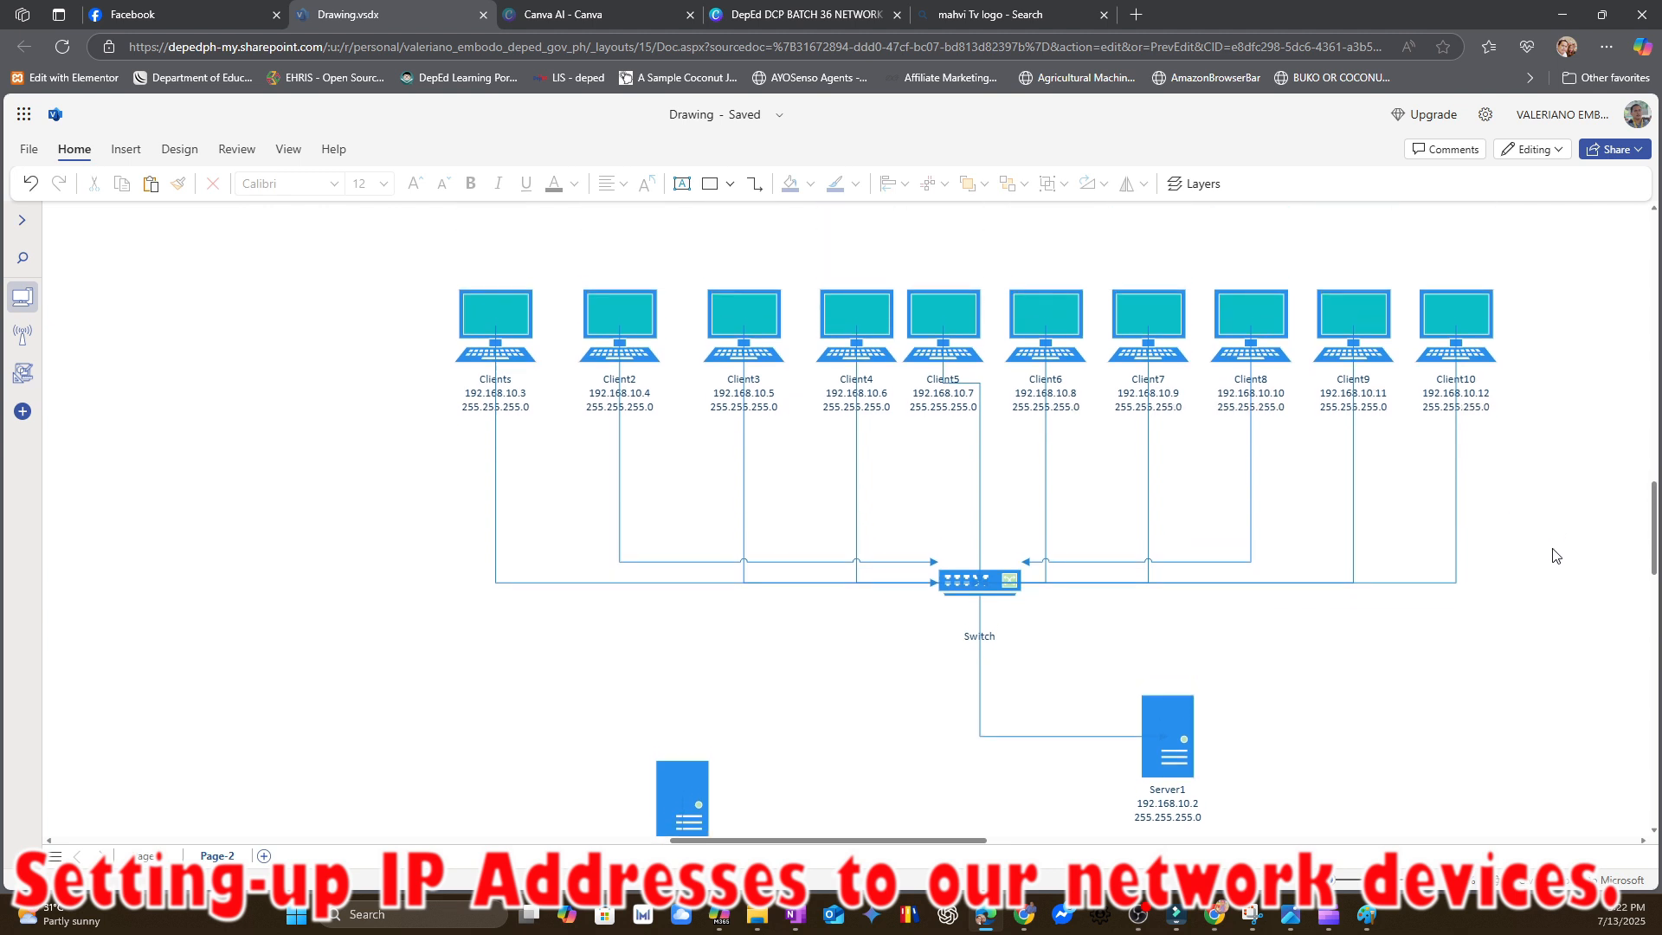
scroll(1557, 557, down, 1)
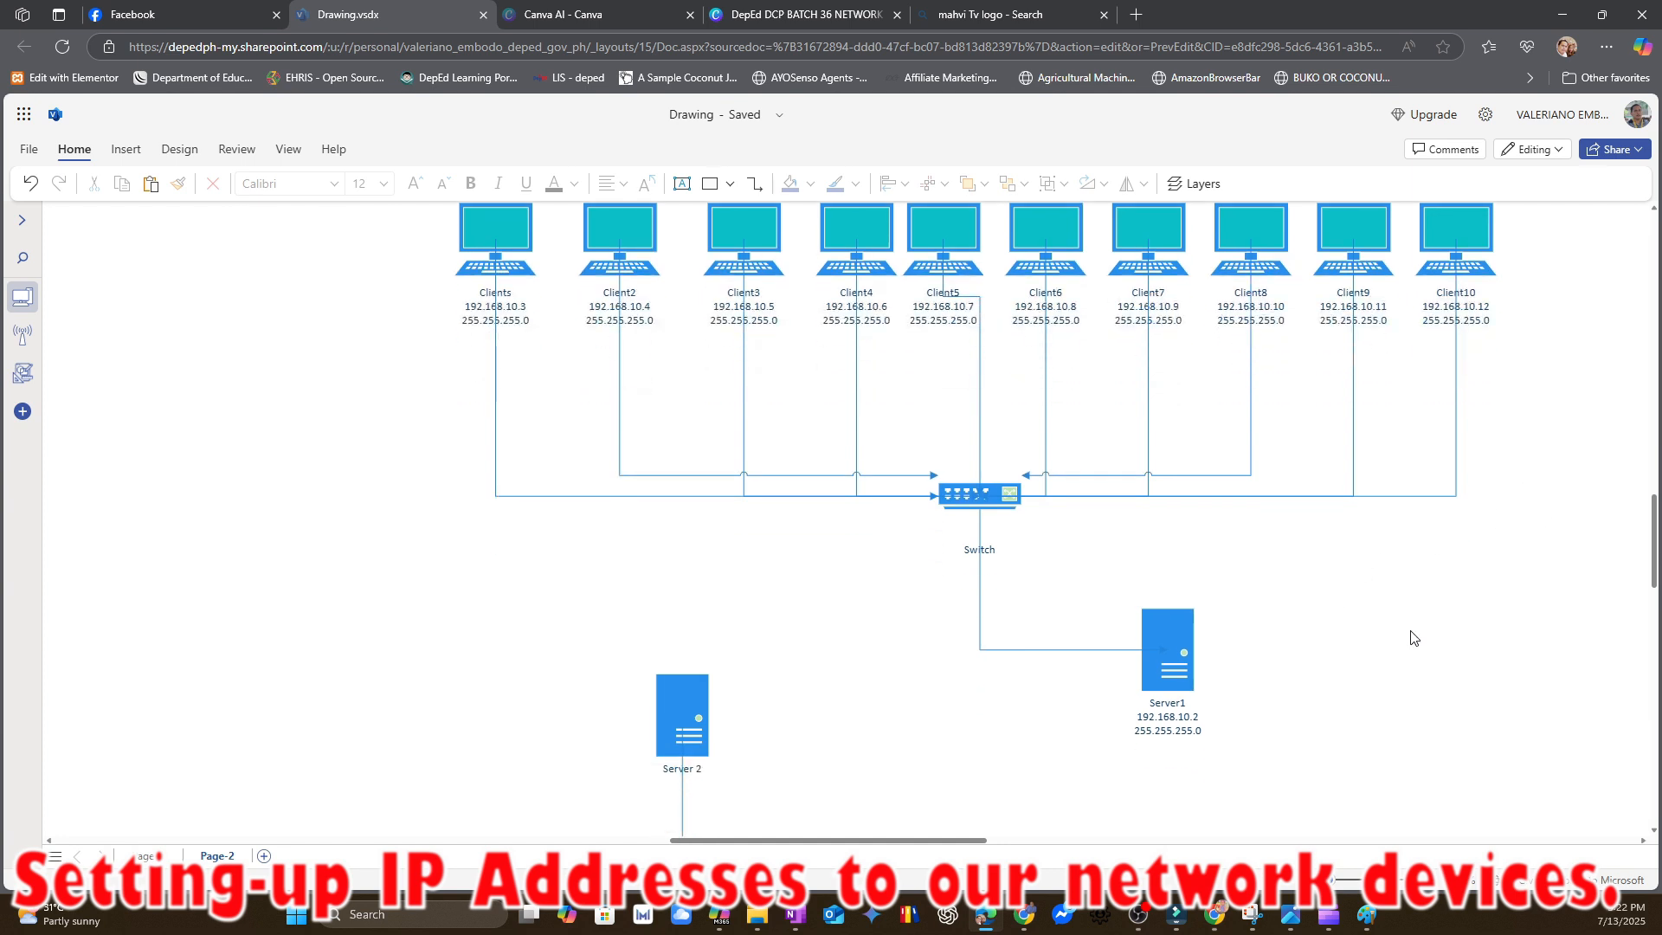
- Review the address labels of the Server1 network and compare them with the Server 2 network's devices
scroll(1414, 638, up, 1)
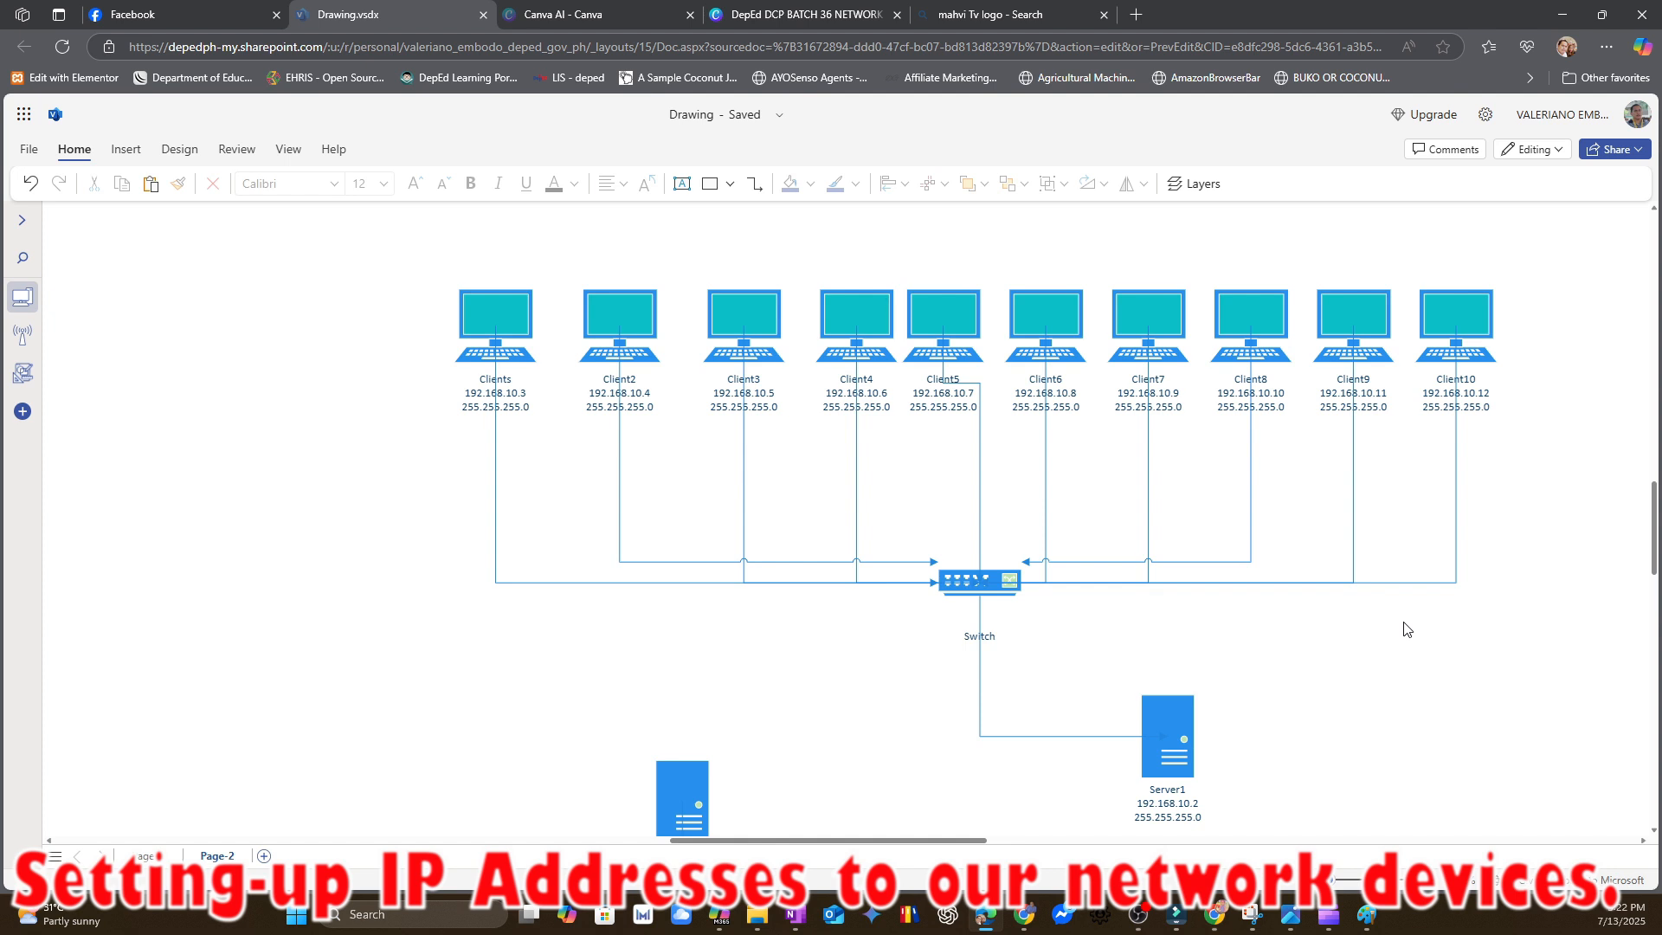
scroll(1489, 576, down, 1)
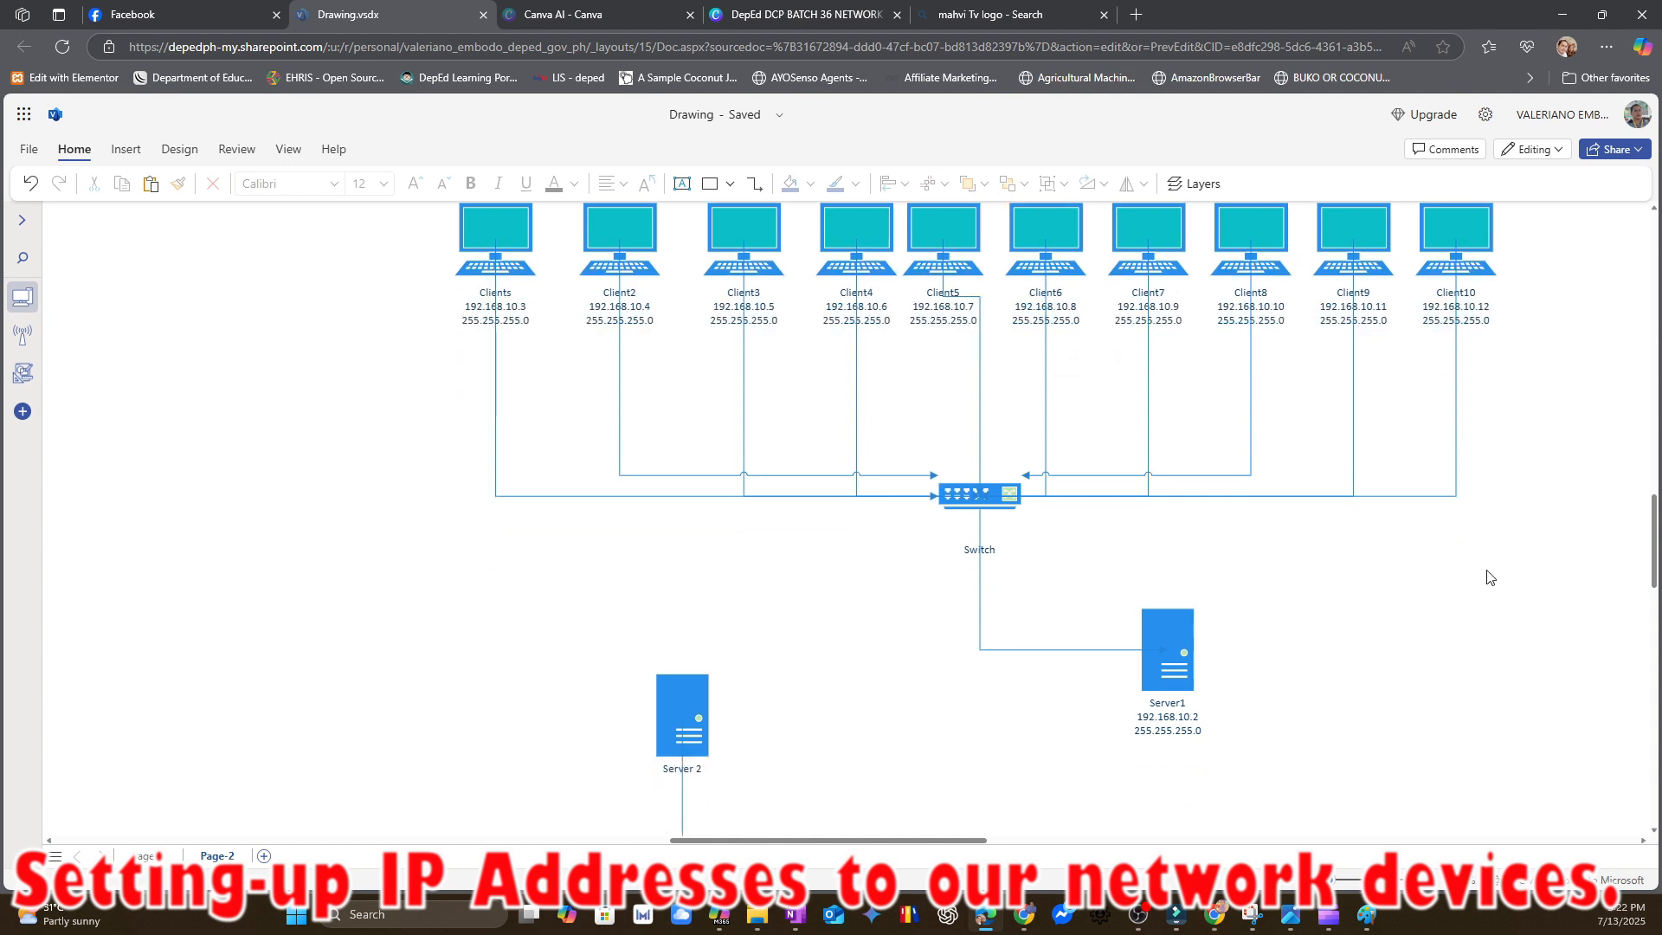
scroll(1489, 578, down, 2)
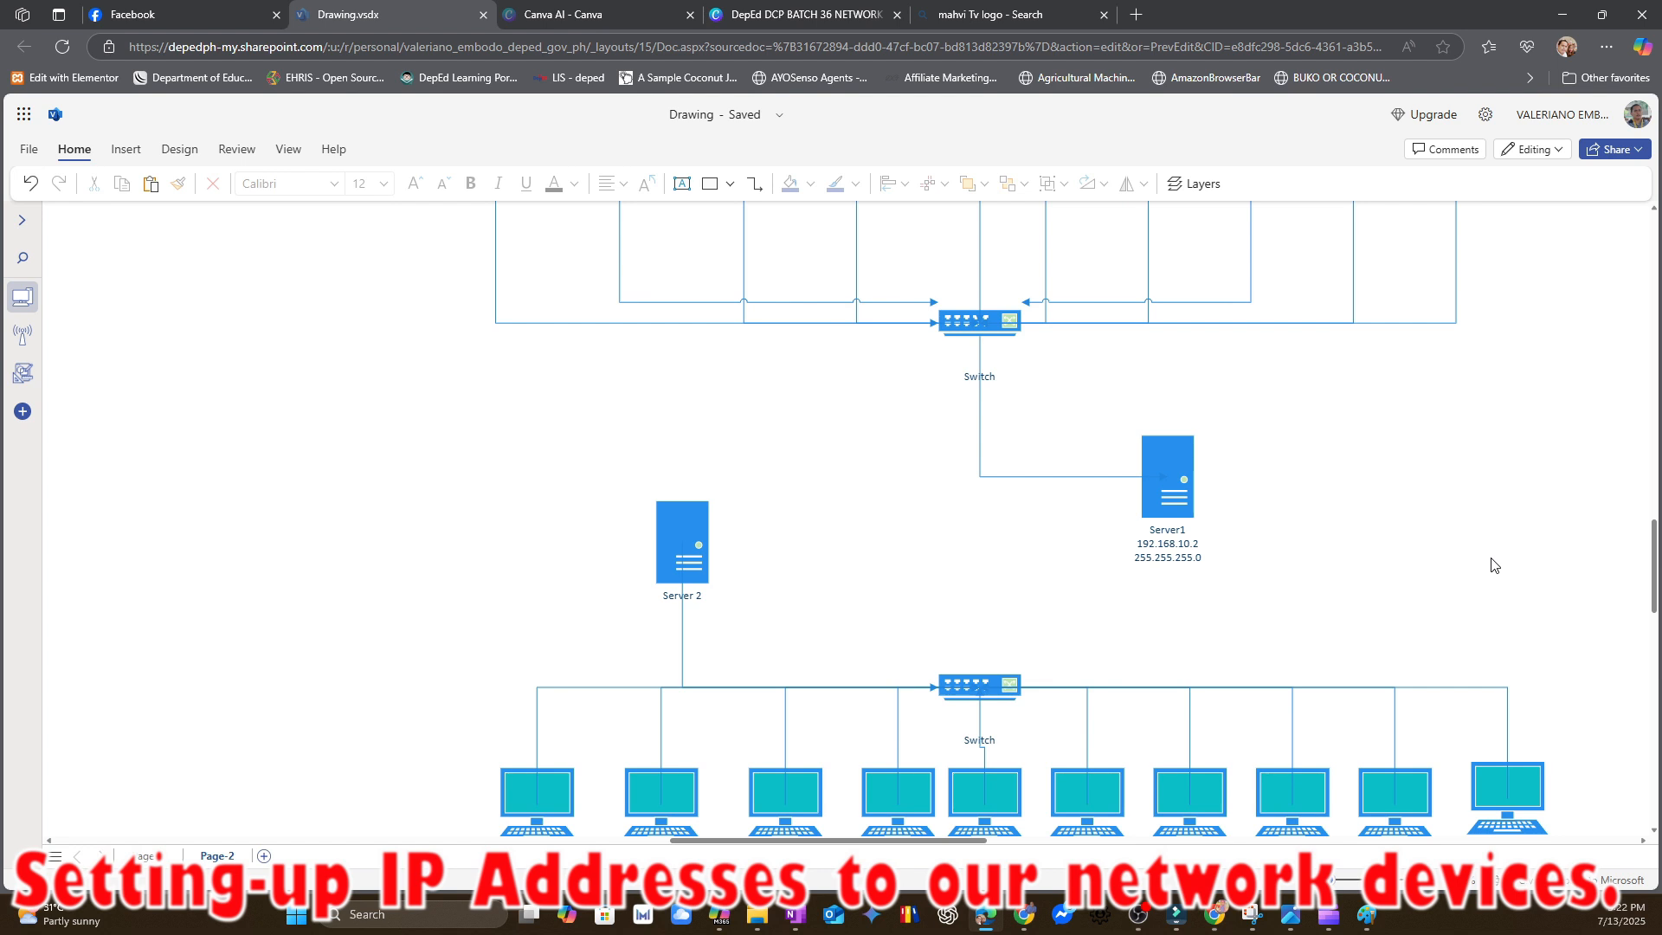
scroll(1497, 565, down, 1)
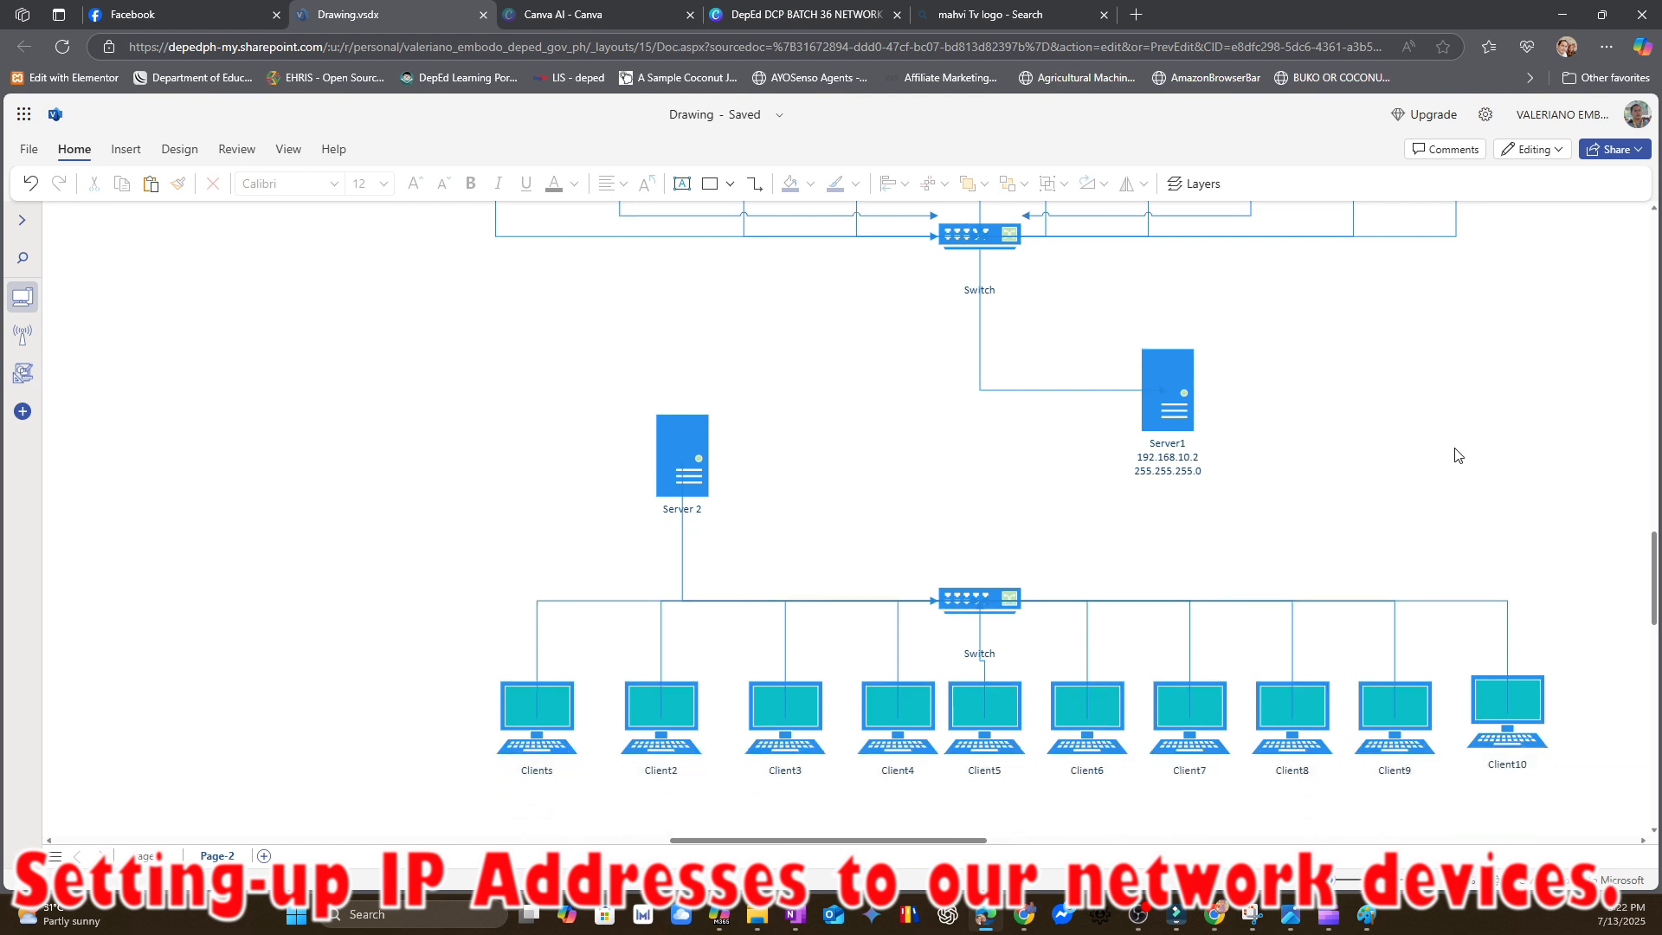
scroll(1456, 454, up, 3)
scroll(1456, 459, up, 1)
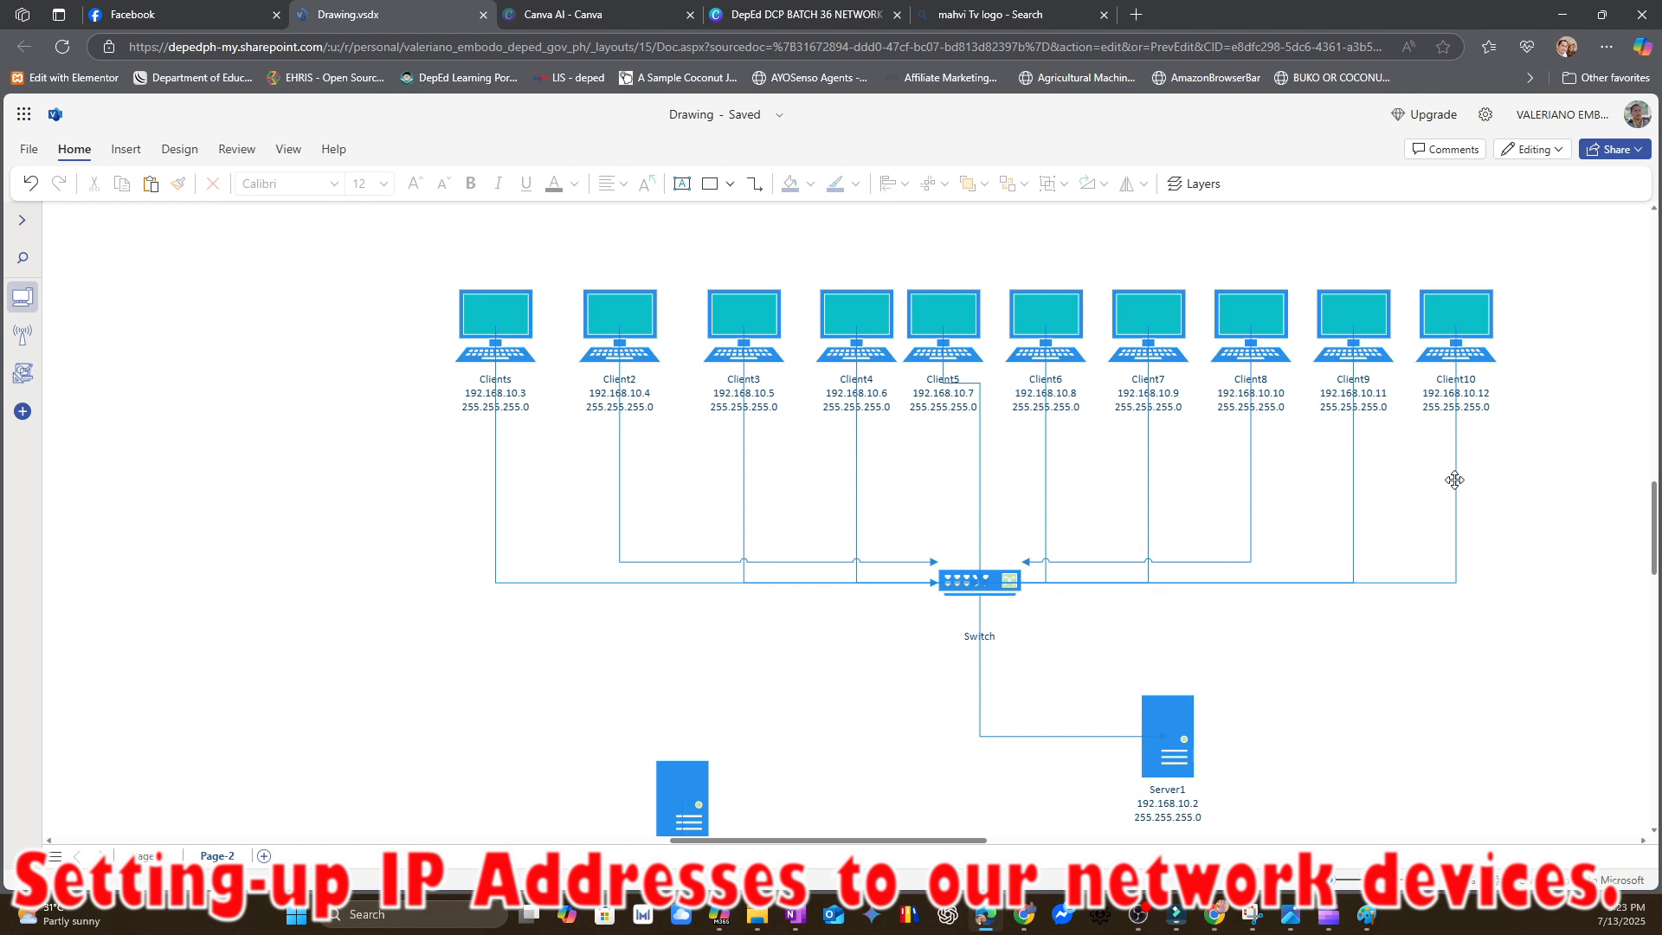
scroll(1424, 497, down, 4)
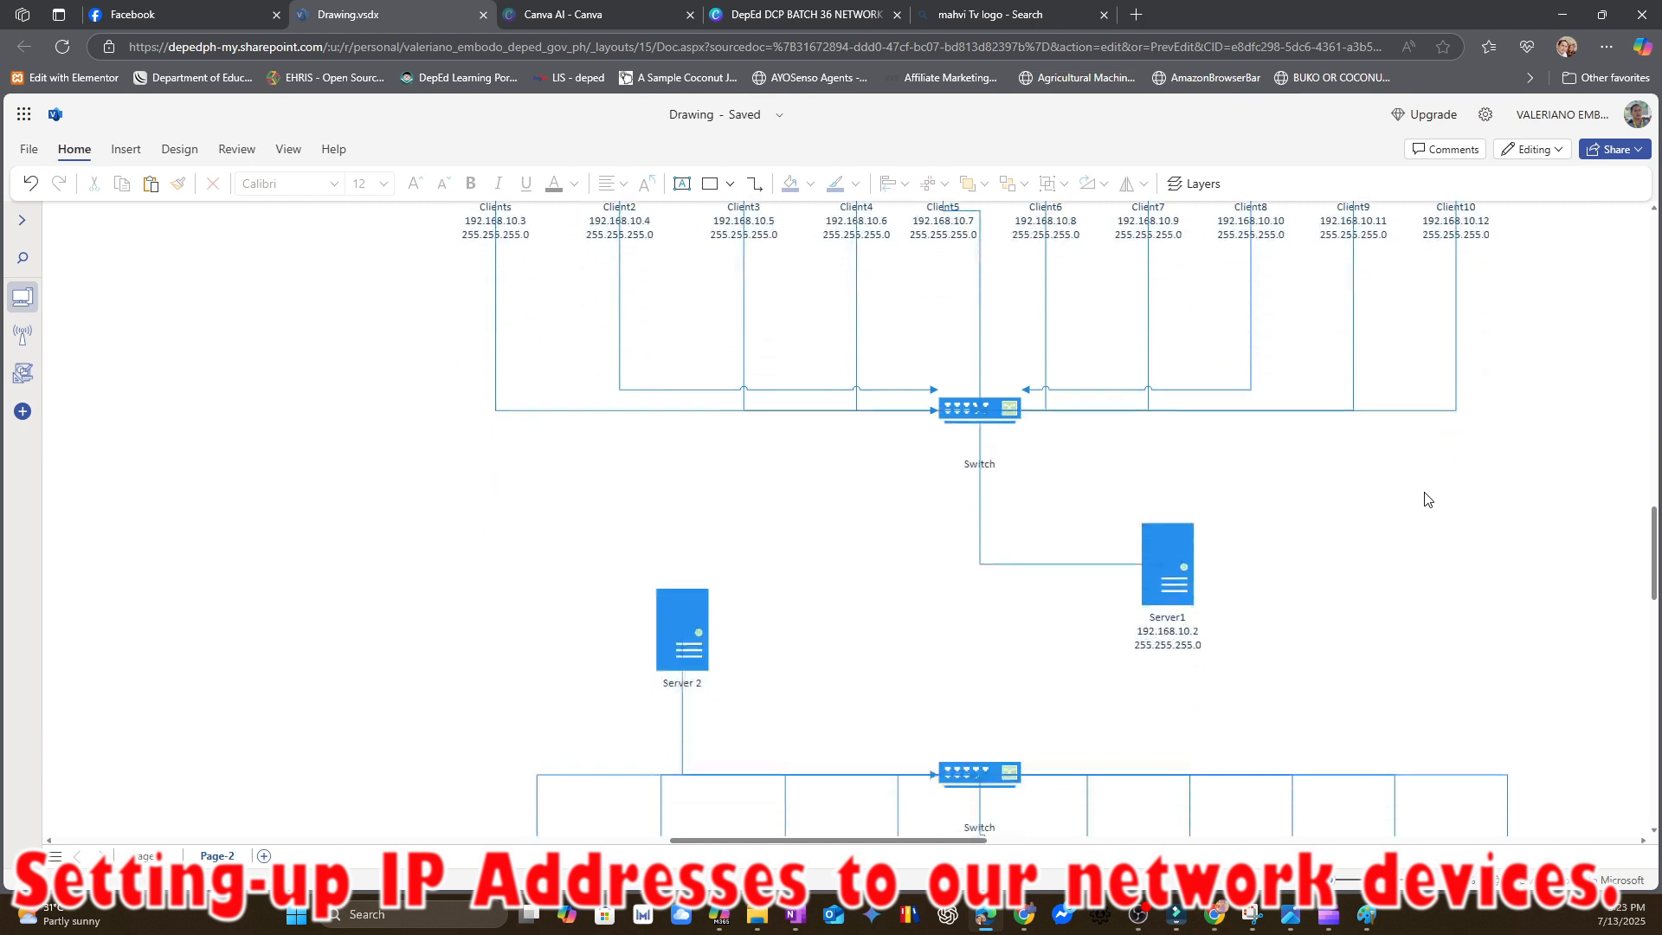
scroll(1424, 503, down, 1)
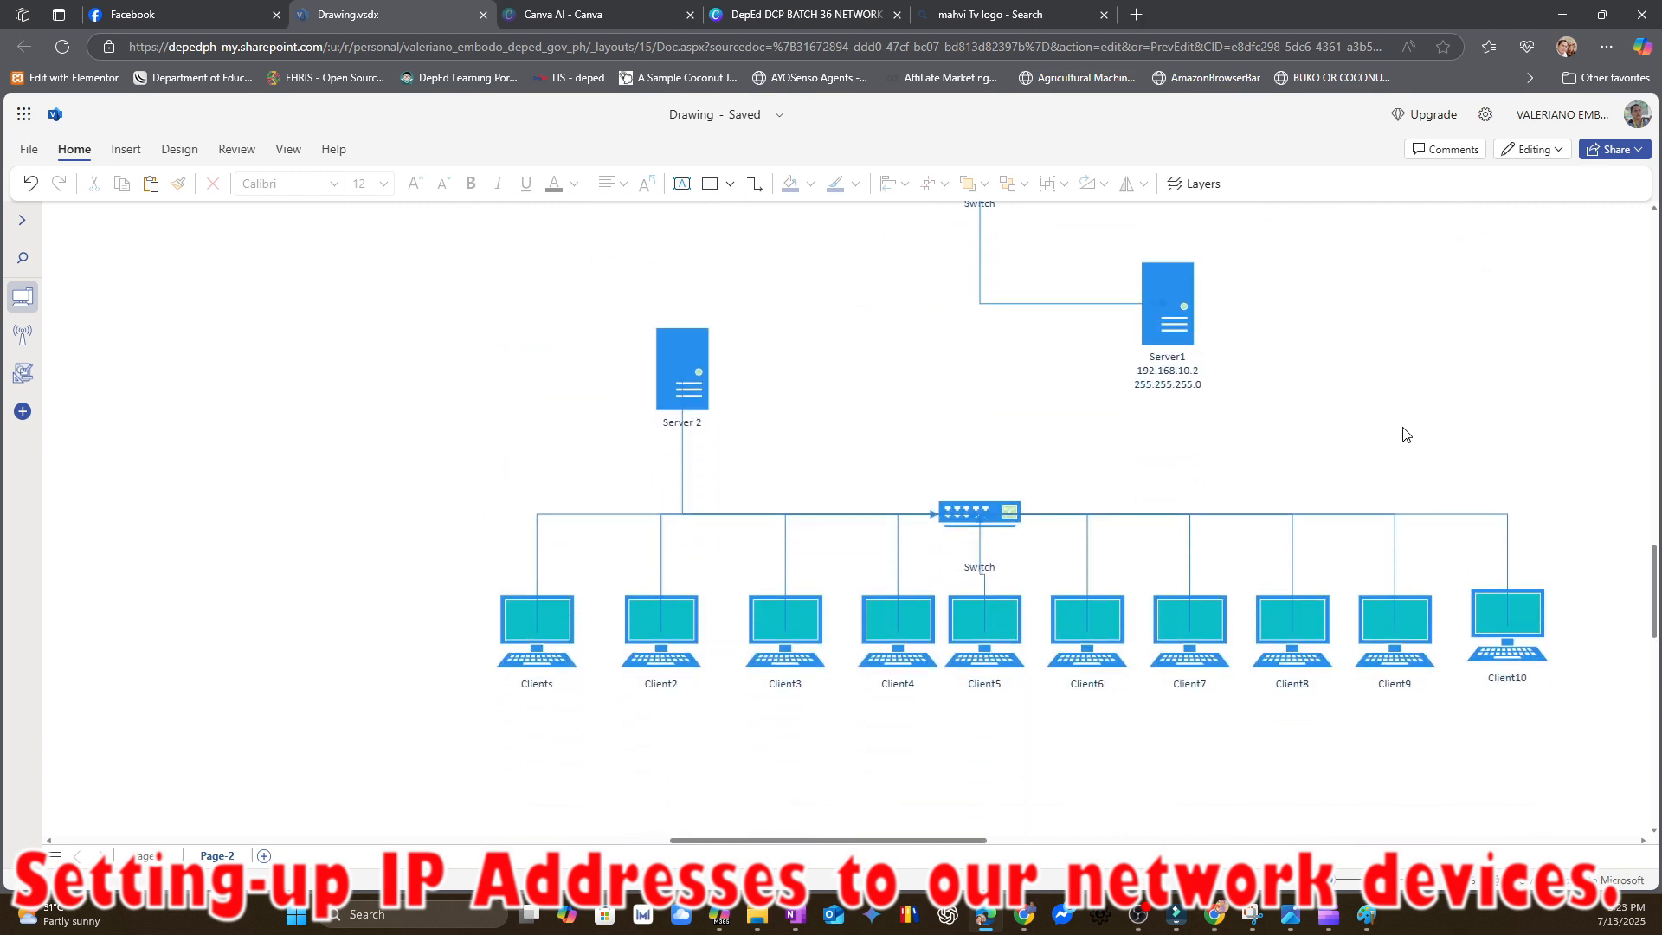
scroll(1407, 435, up, 1)
scroll(1407, 436, up, 2)
scroll(1437, 467, down, 1)
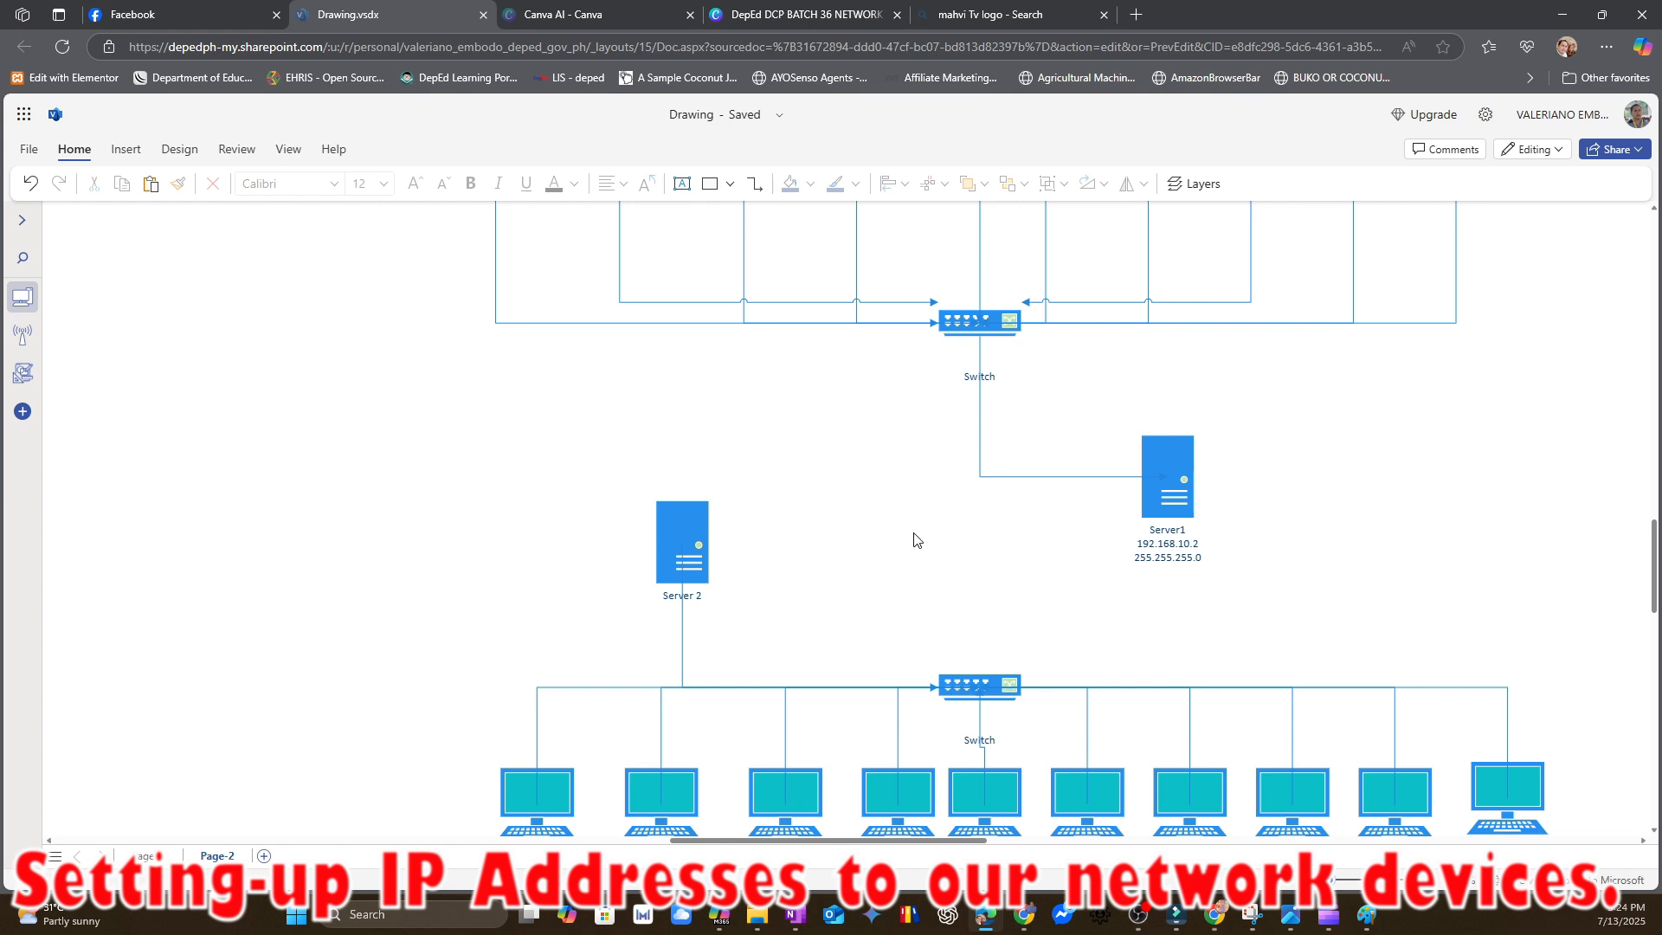
- Add the IP address 192.168.100.2 on a new line in the Server 2 label
double_click(673, 528)
key(End)
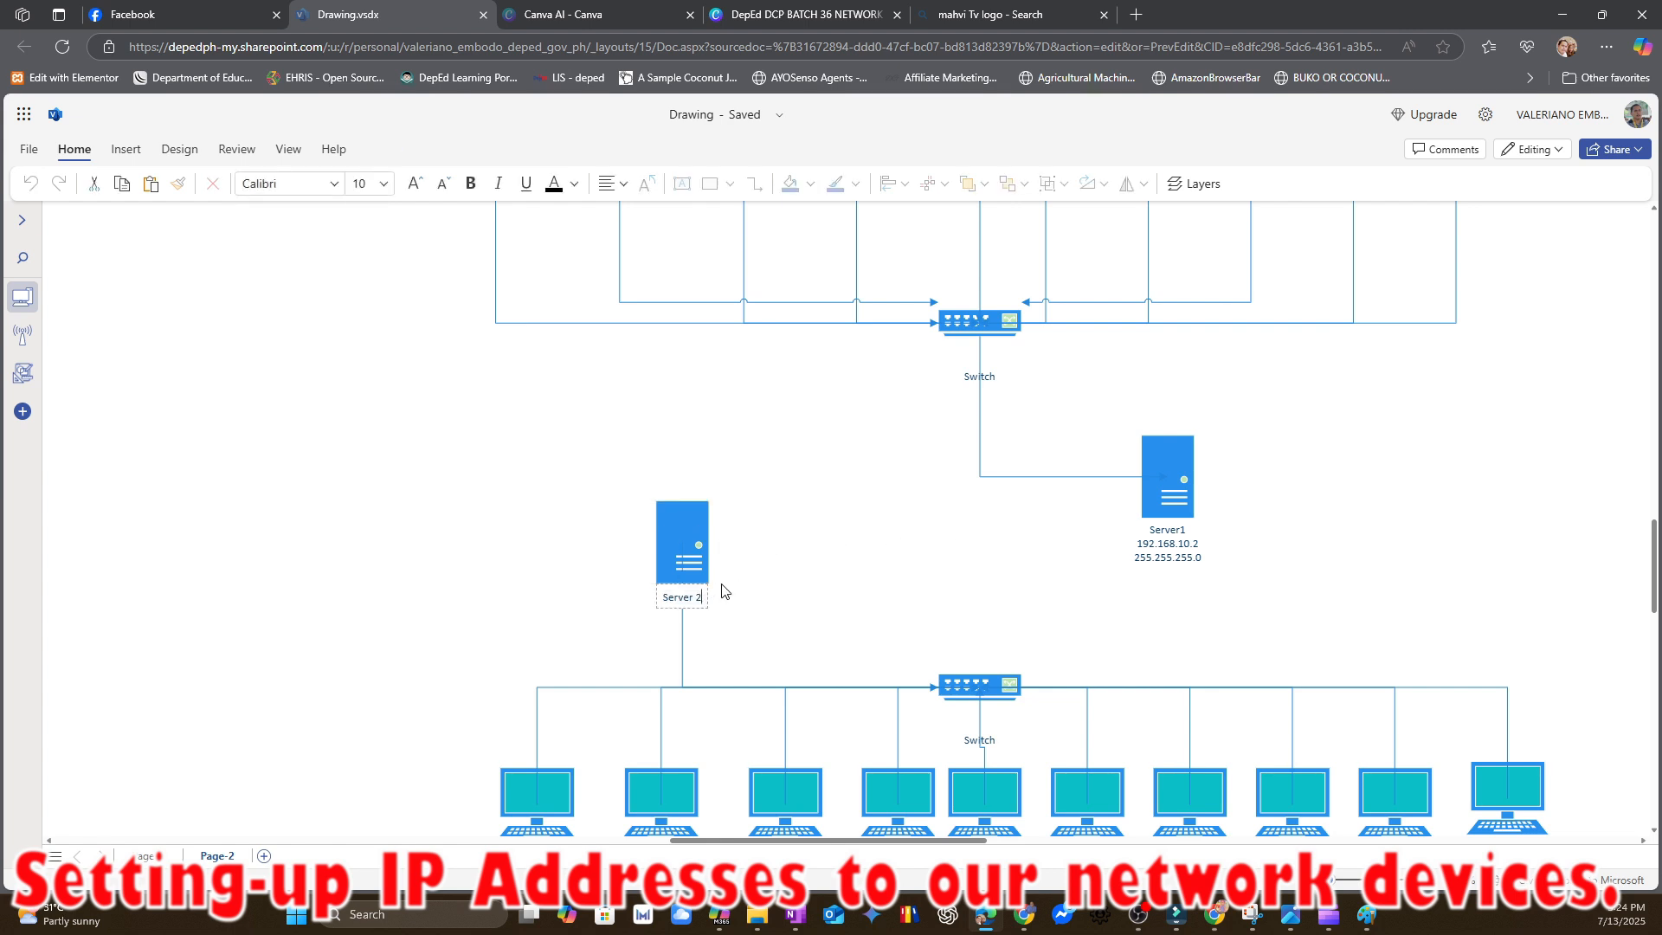
key(Return)
text(192.168.100)
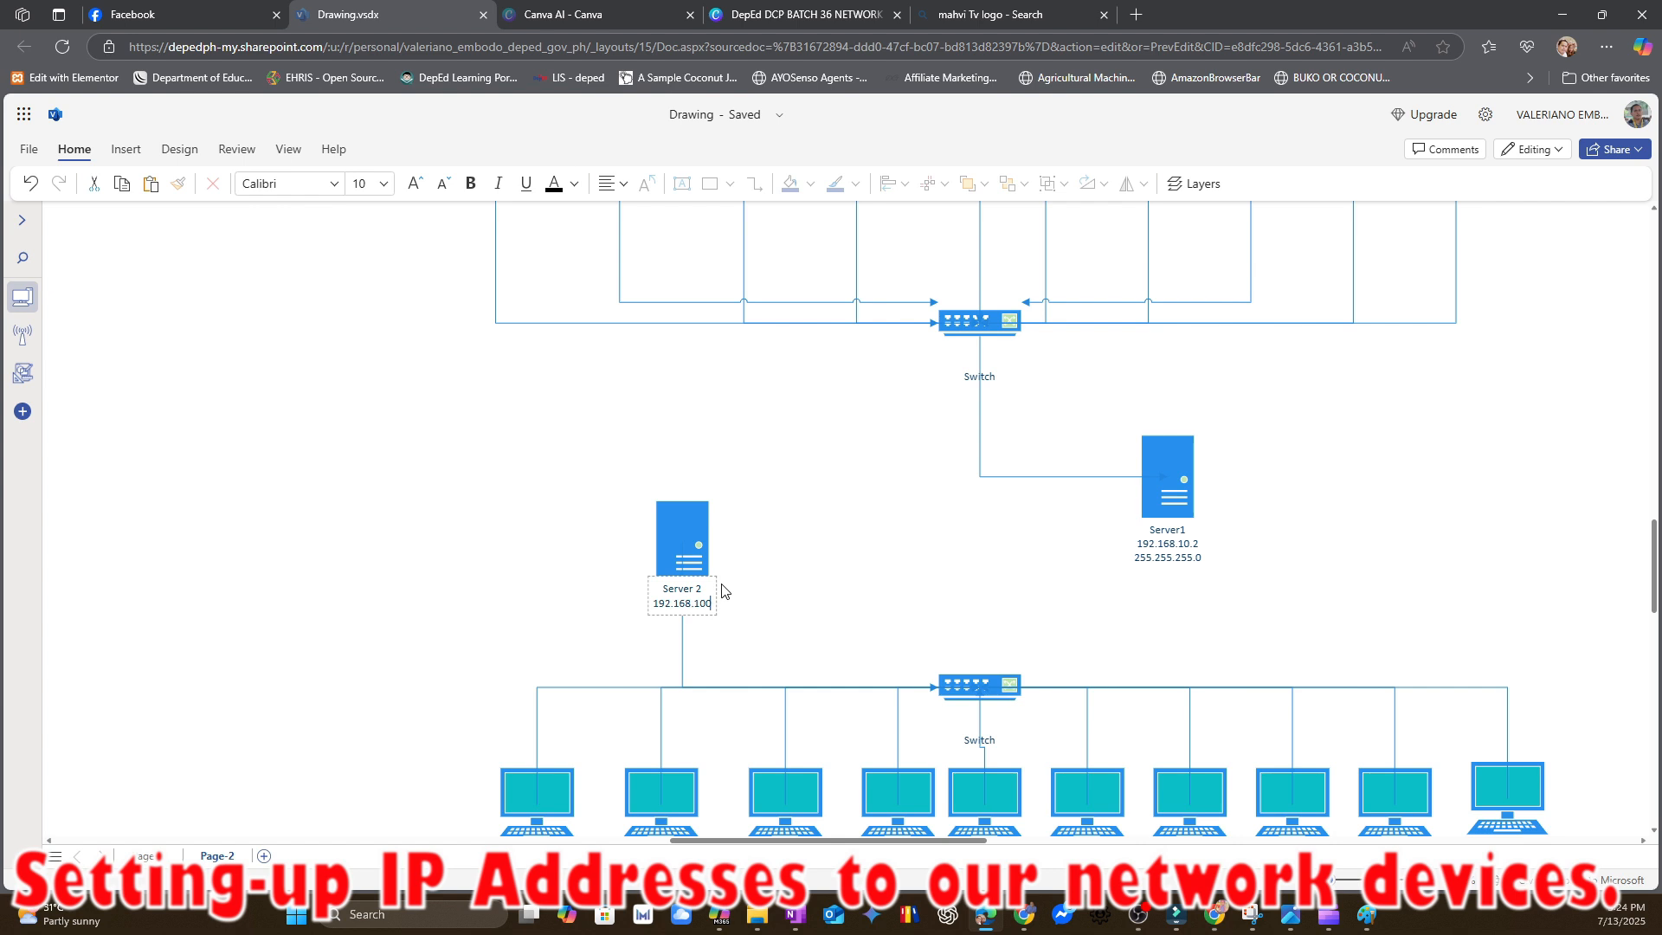
text(.2)
click(796, 556)
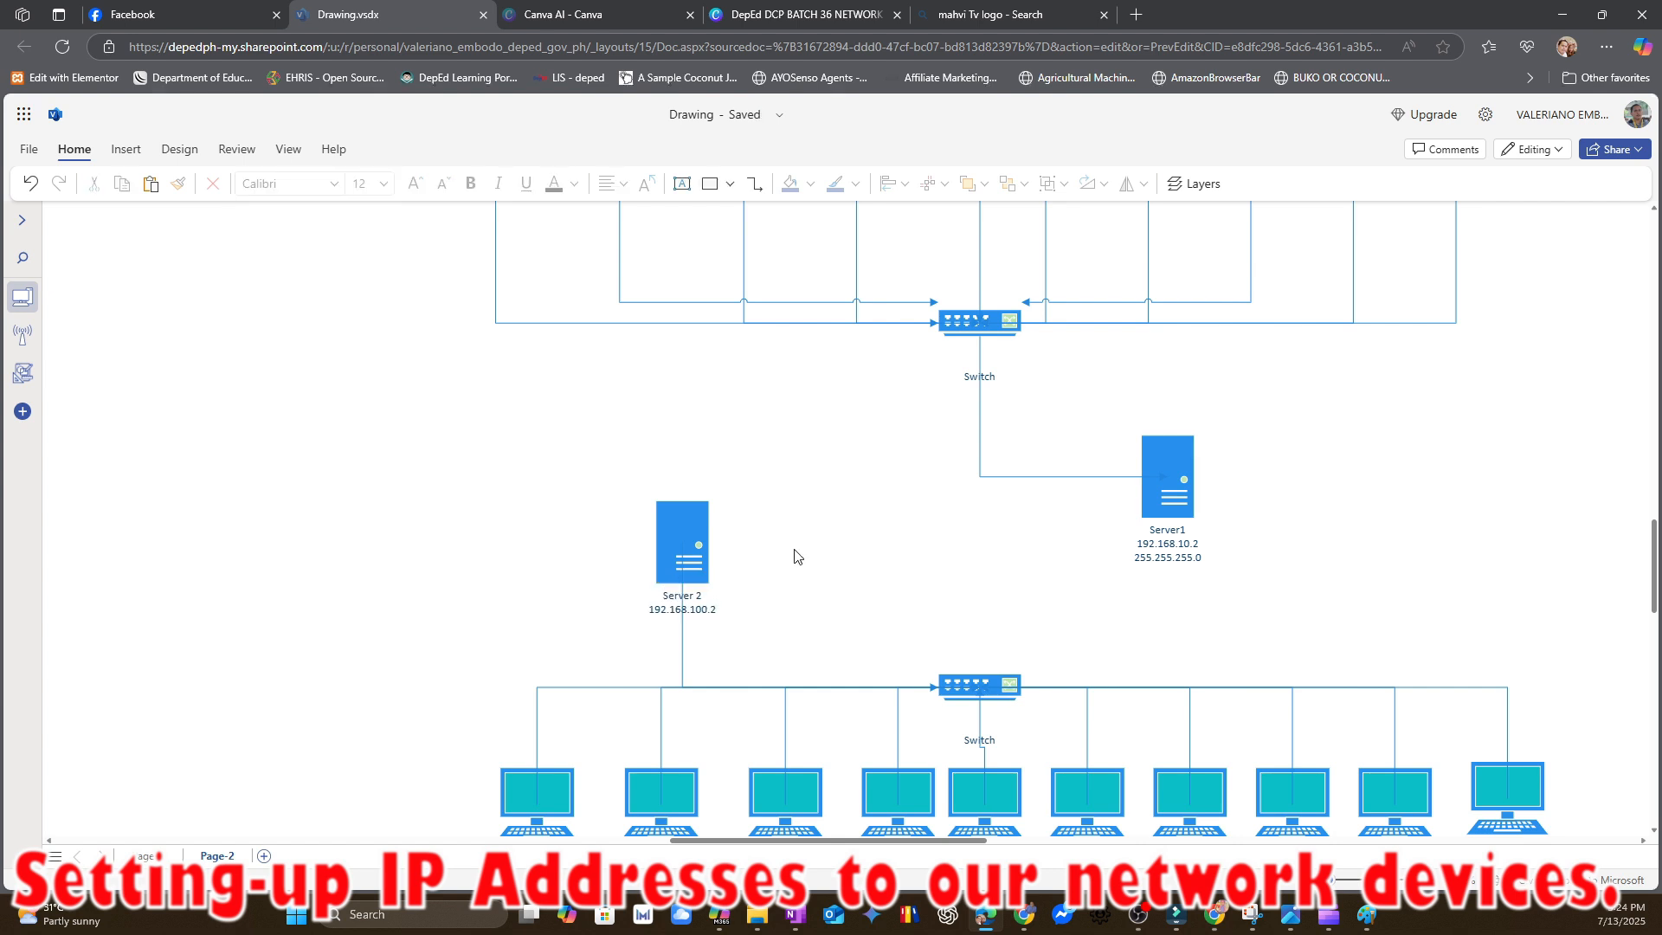
- Add the subnet mask 255.255.255.0 below the IP address in the Server 2 label
scroll(794, 558, down, 1)
scroll(794, 558, down, 1)
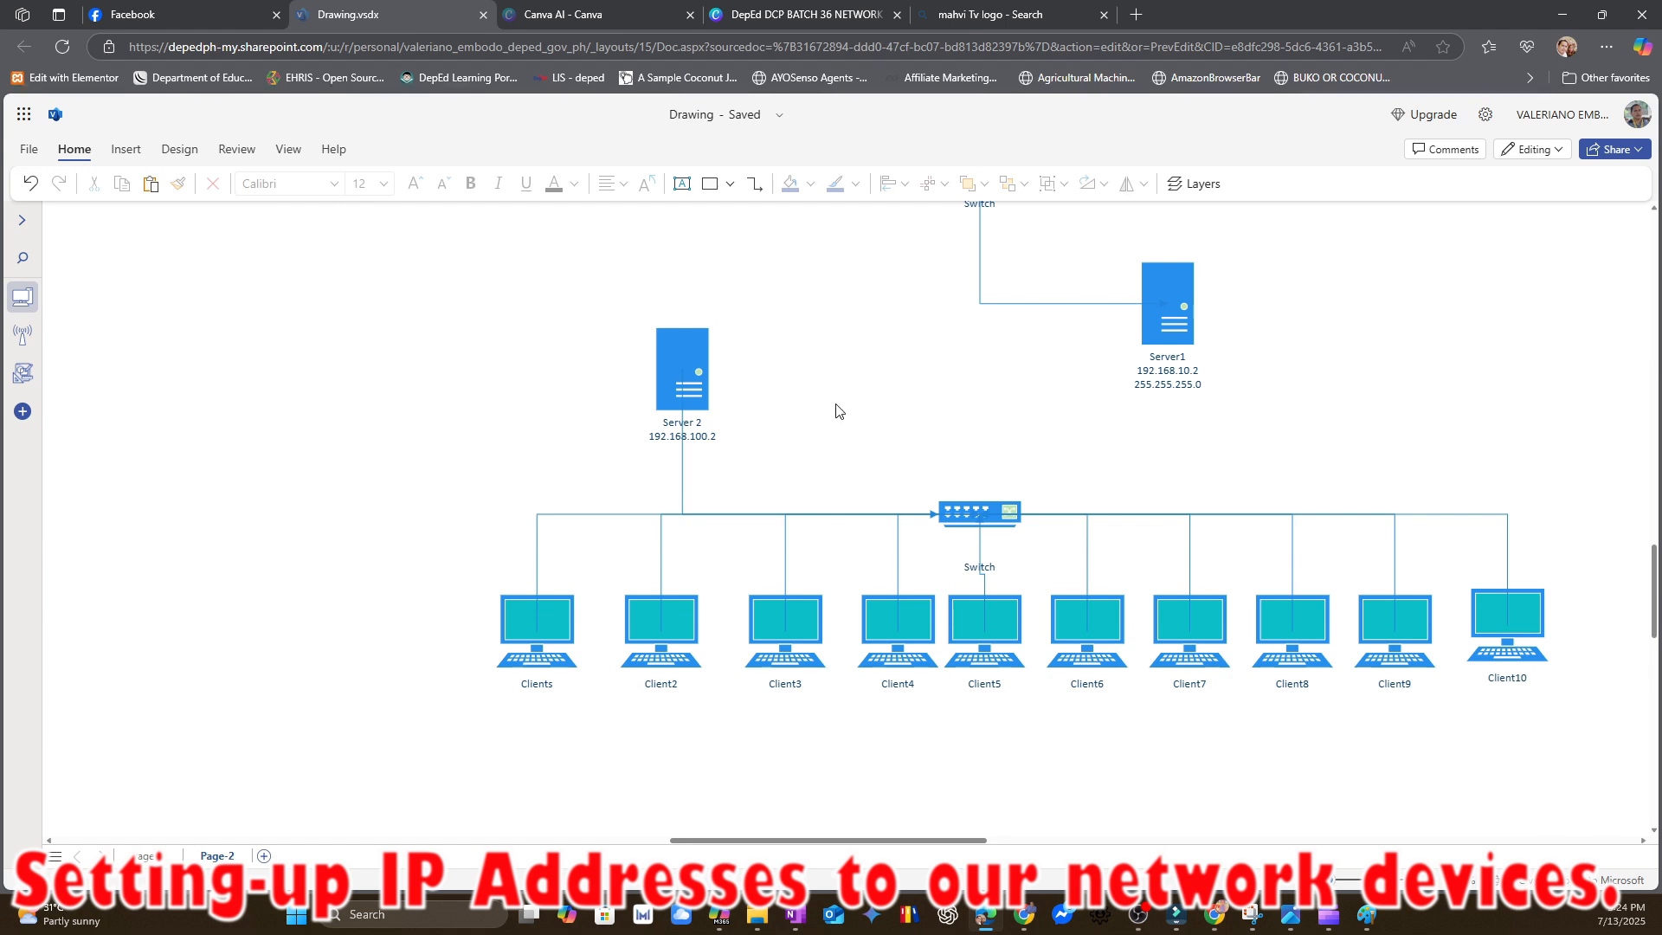
click(561, 628)
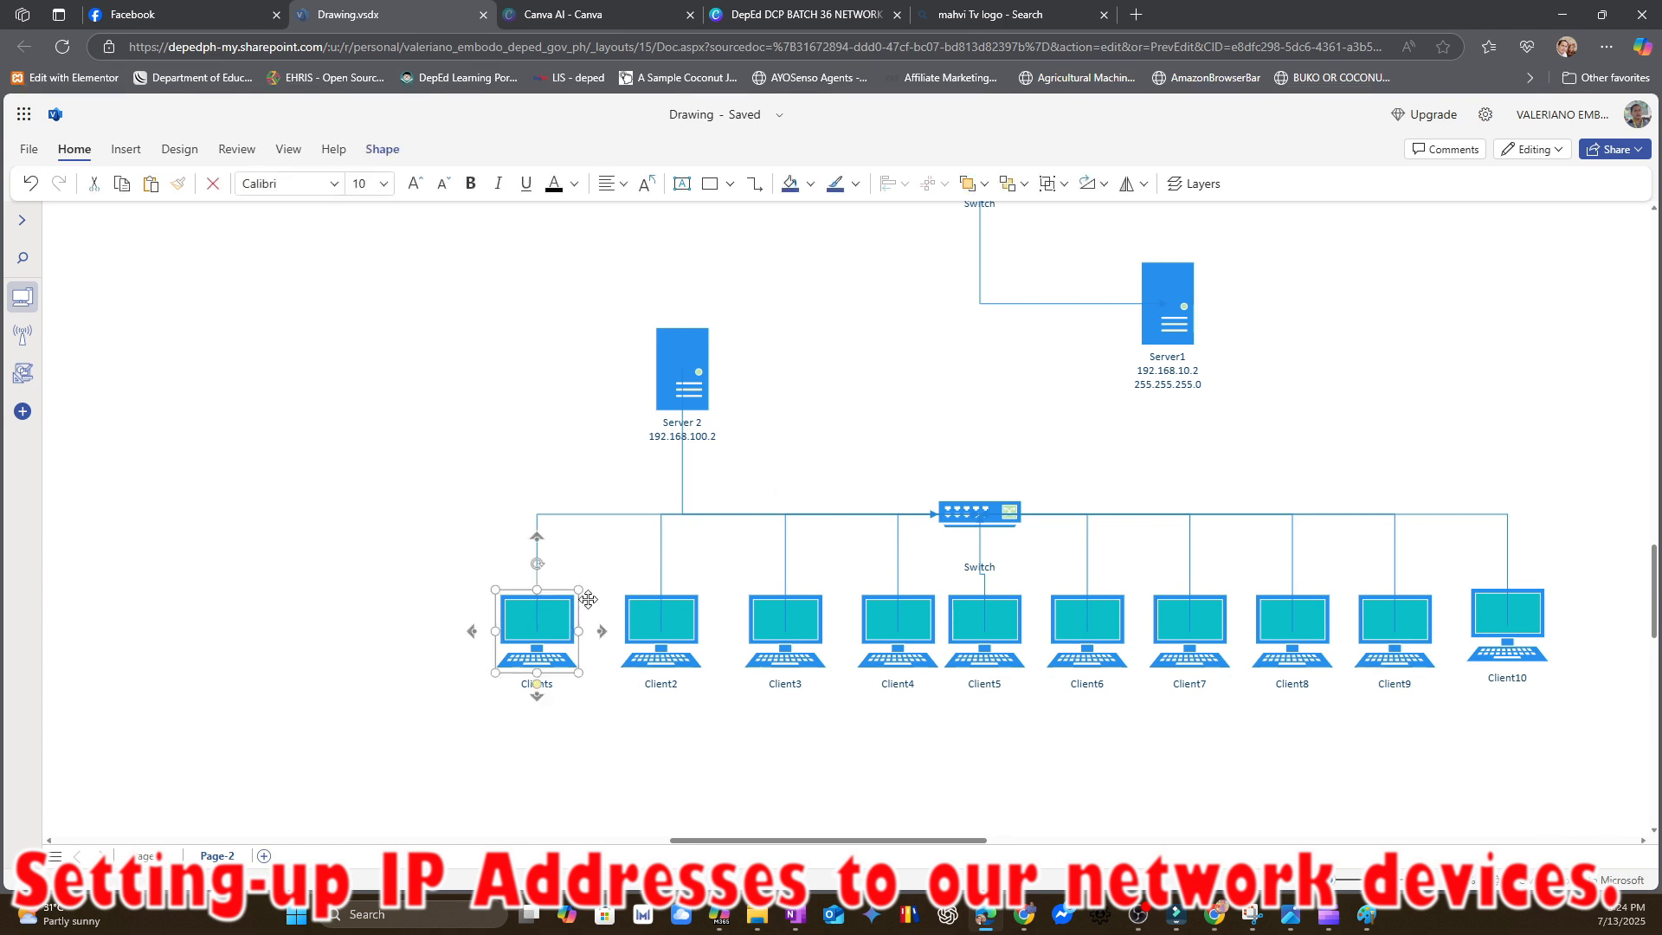
double_click(697, 400)
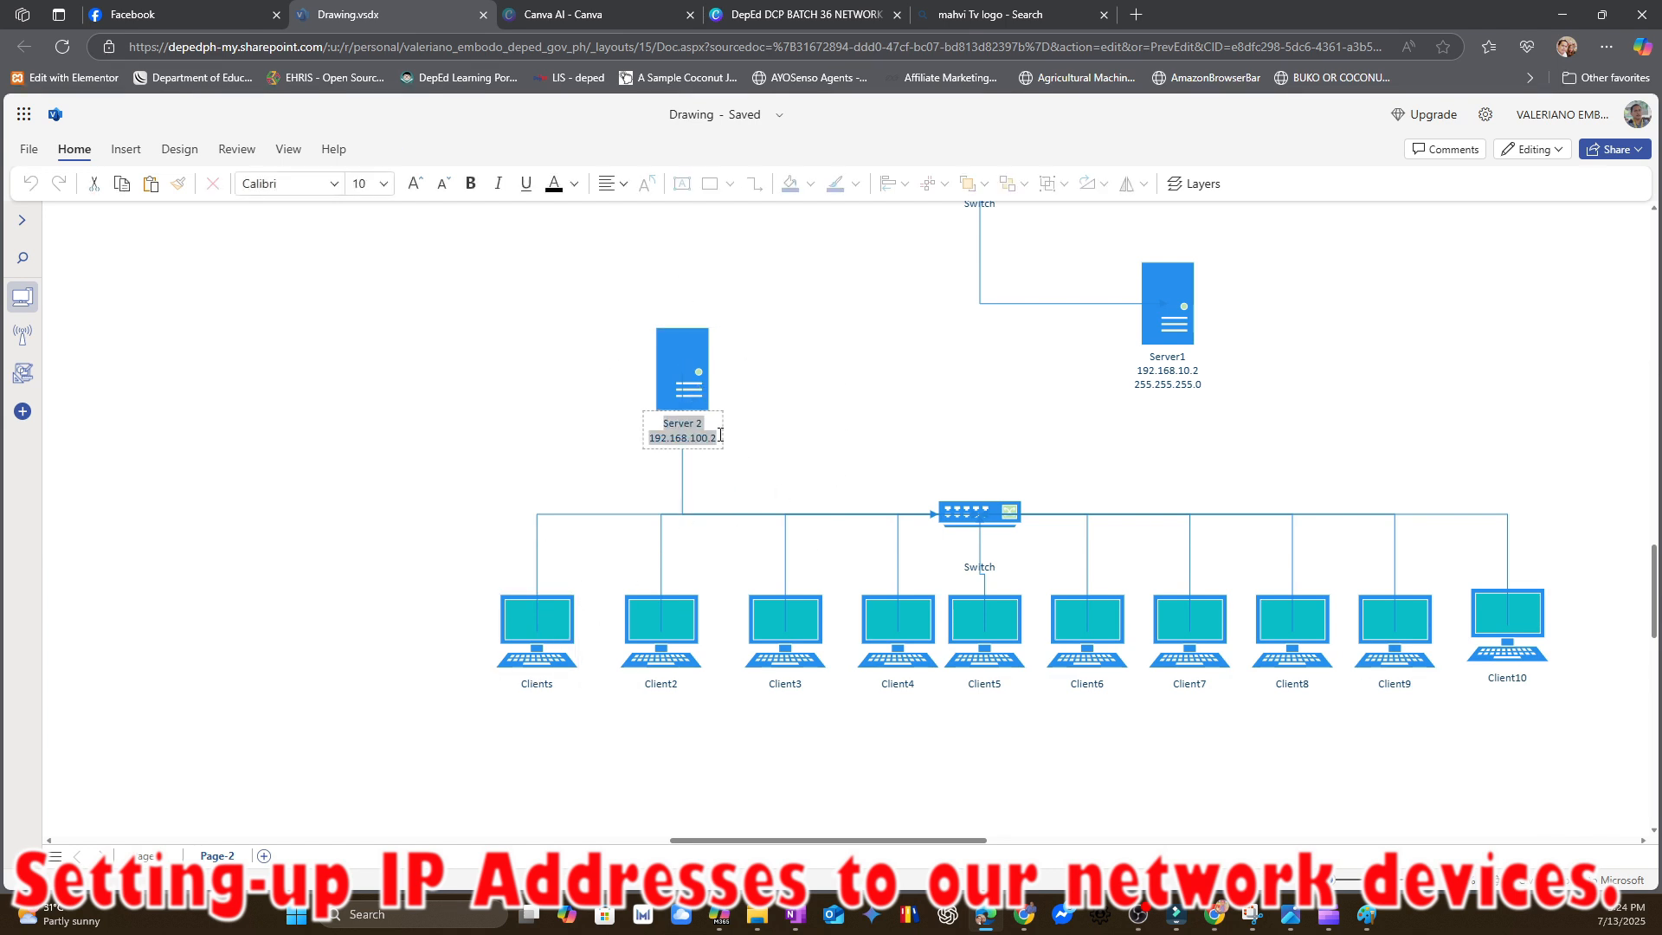
click(719, 435)
key(Return)
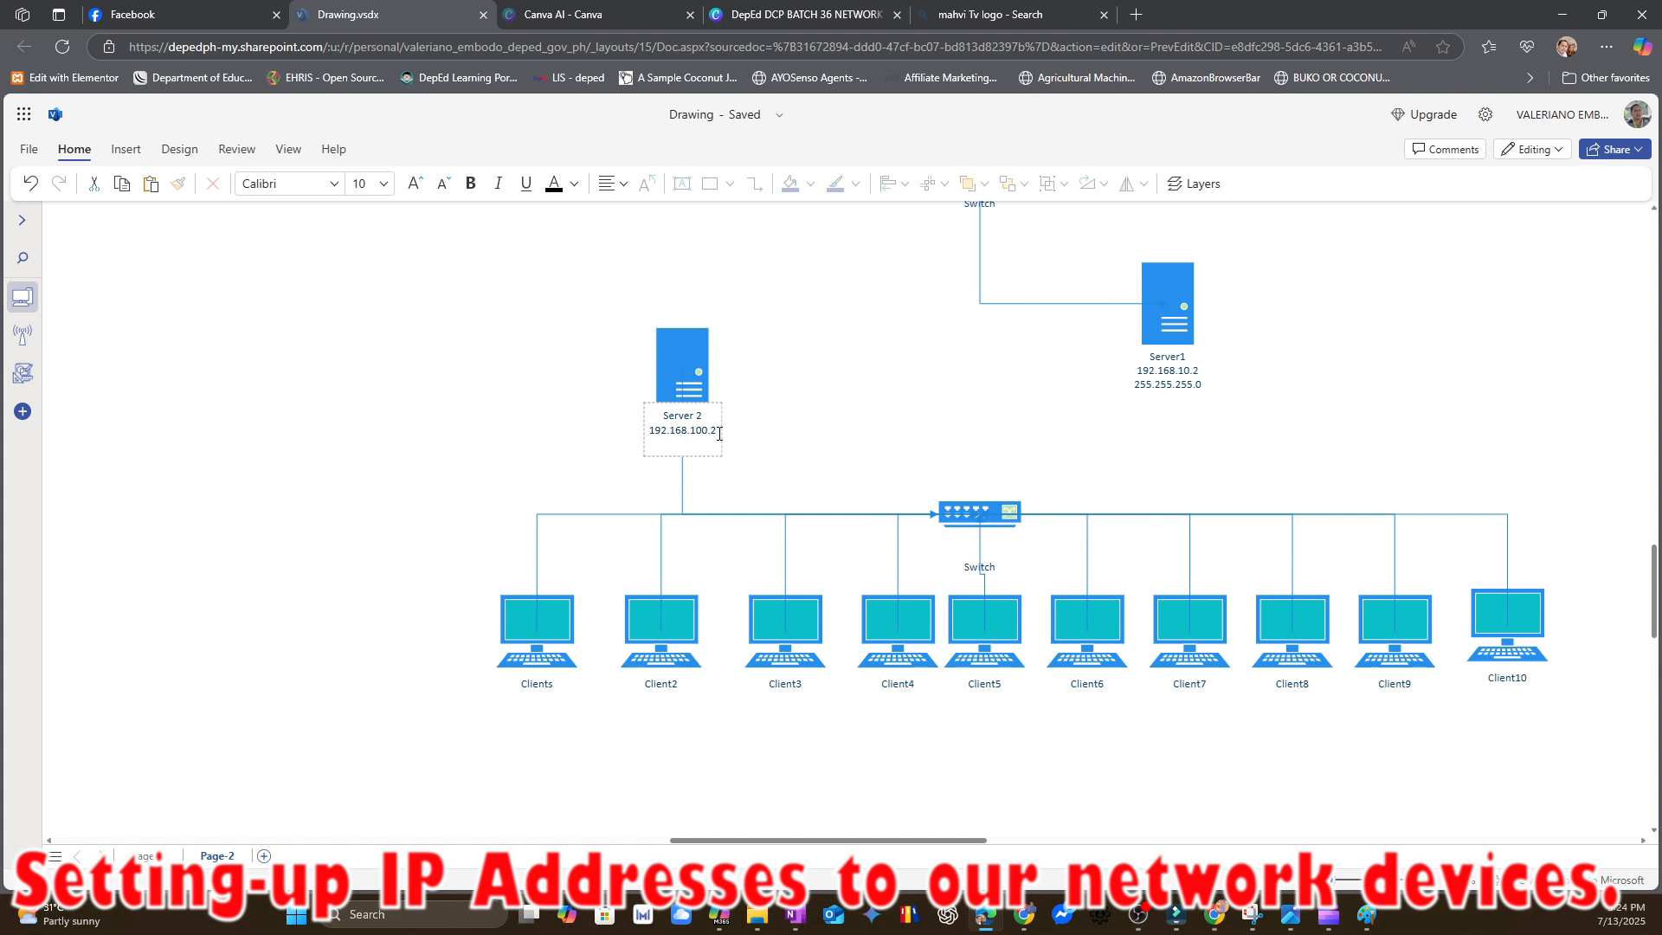
text(255.255.2)
text(55.255.0)
click(814, 398)
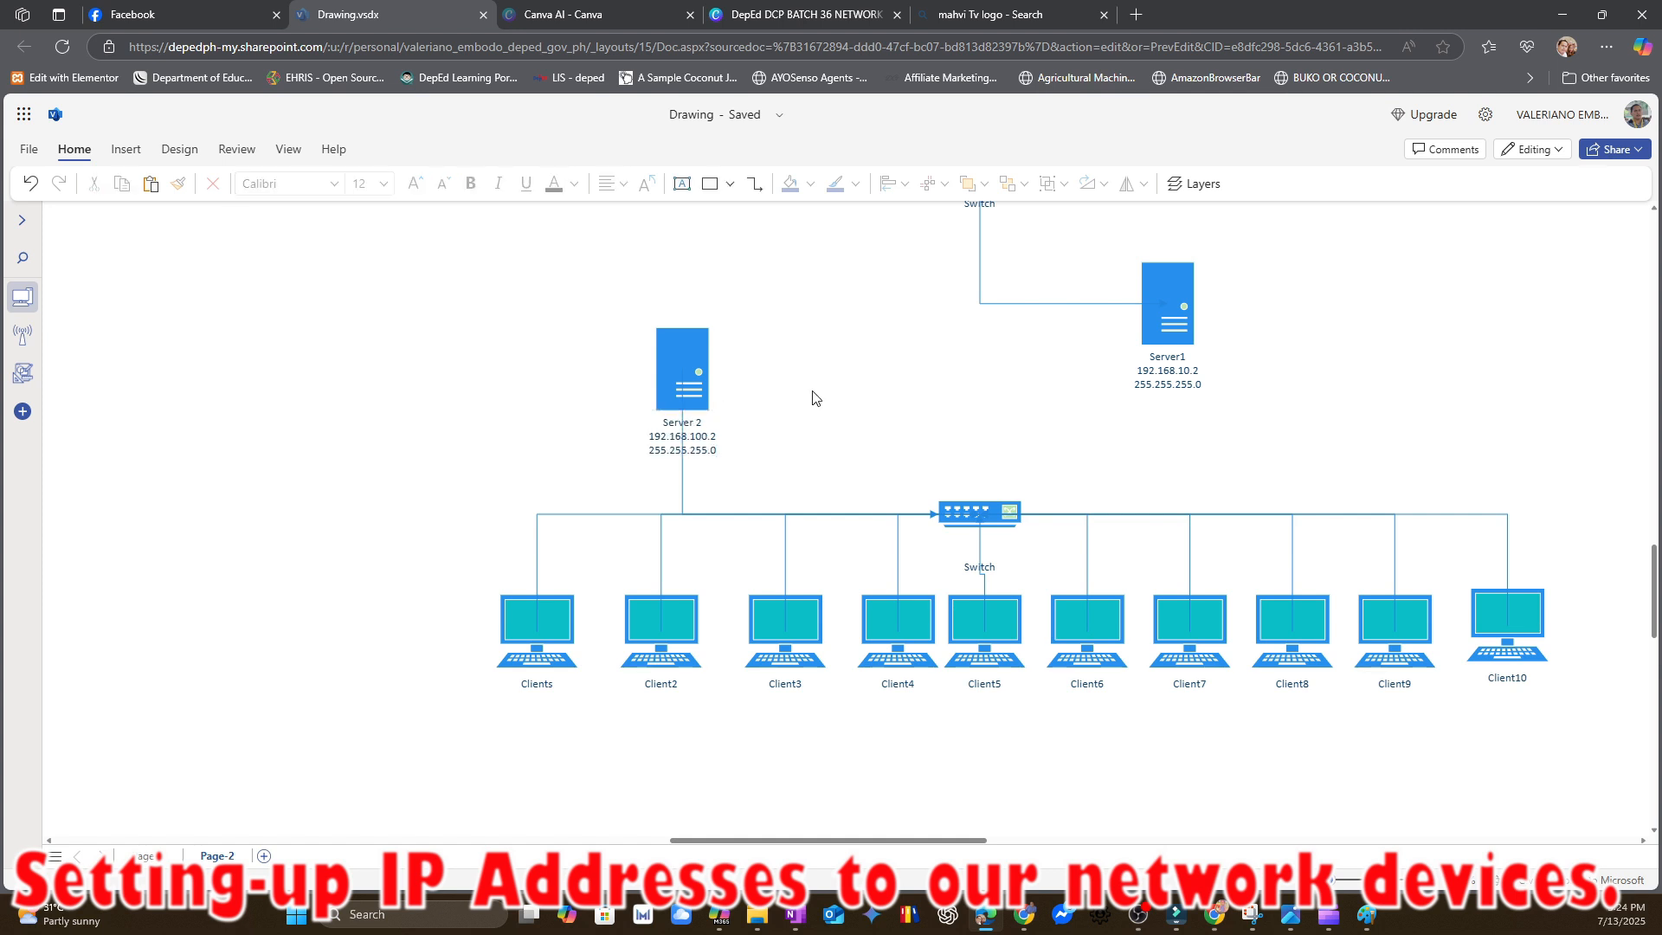
- Add the IP address 192.168.100.3 and subnet mask 255.255.255.0 to the Clients label in the Server 2 network
click(547, 619)
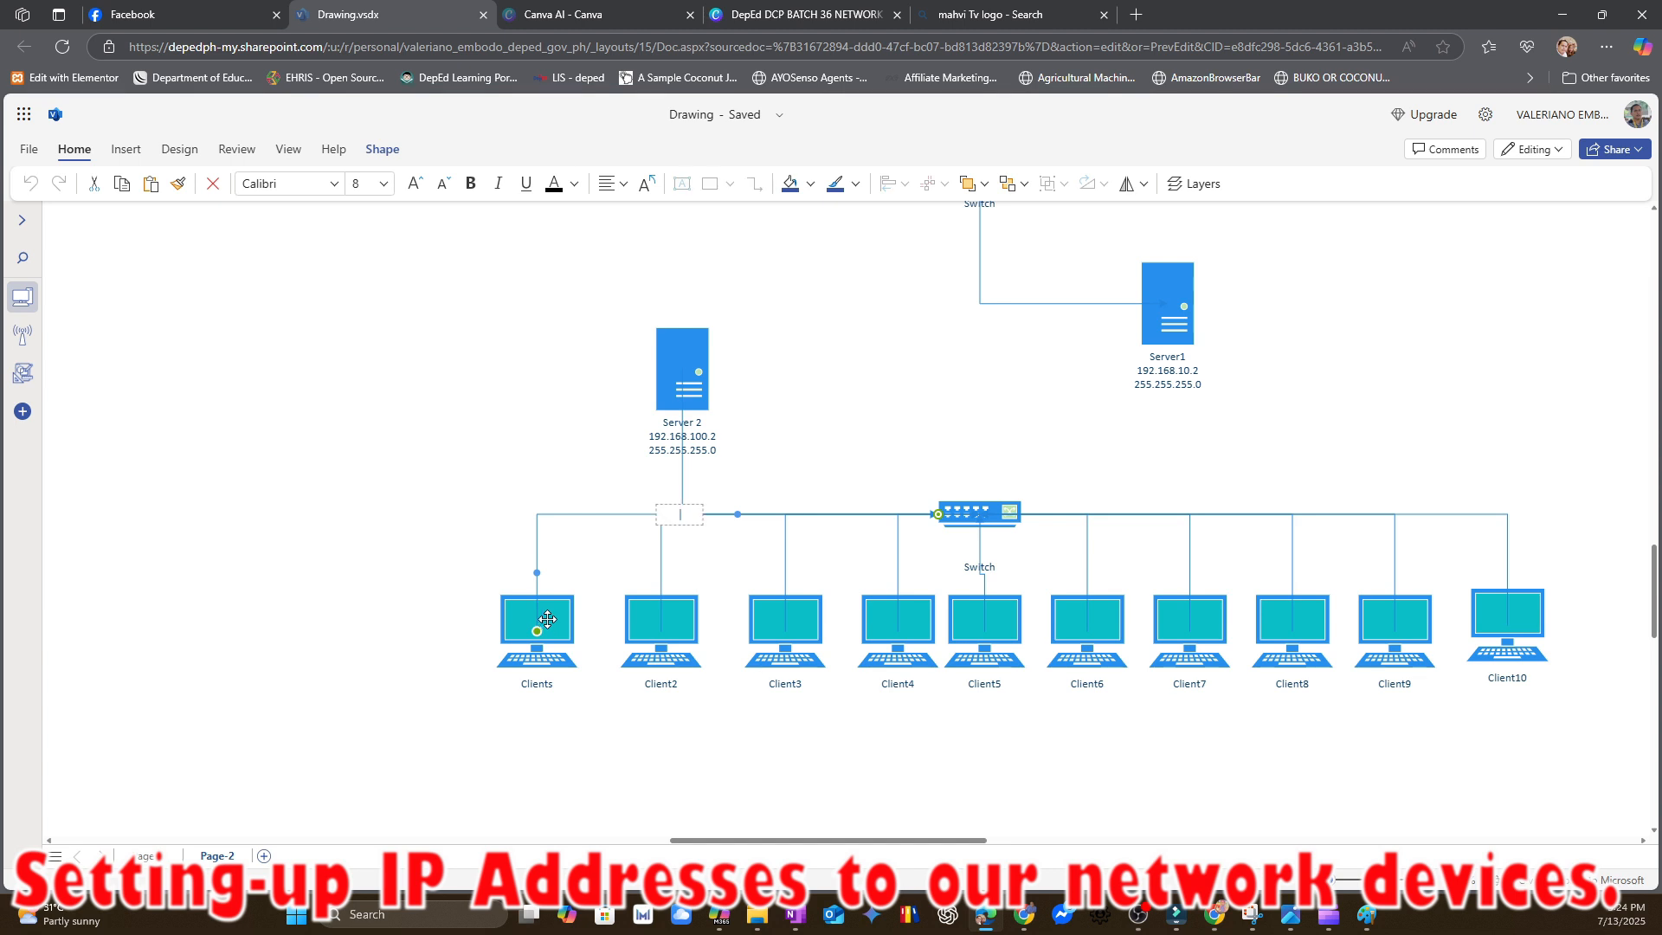
click(547, 618)
double_click(552, 686)
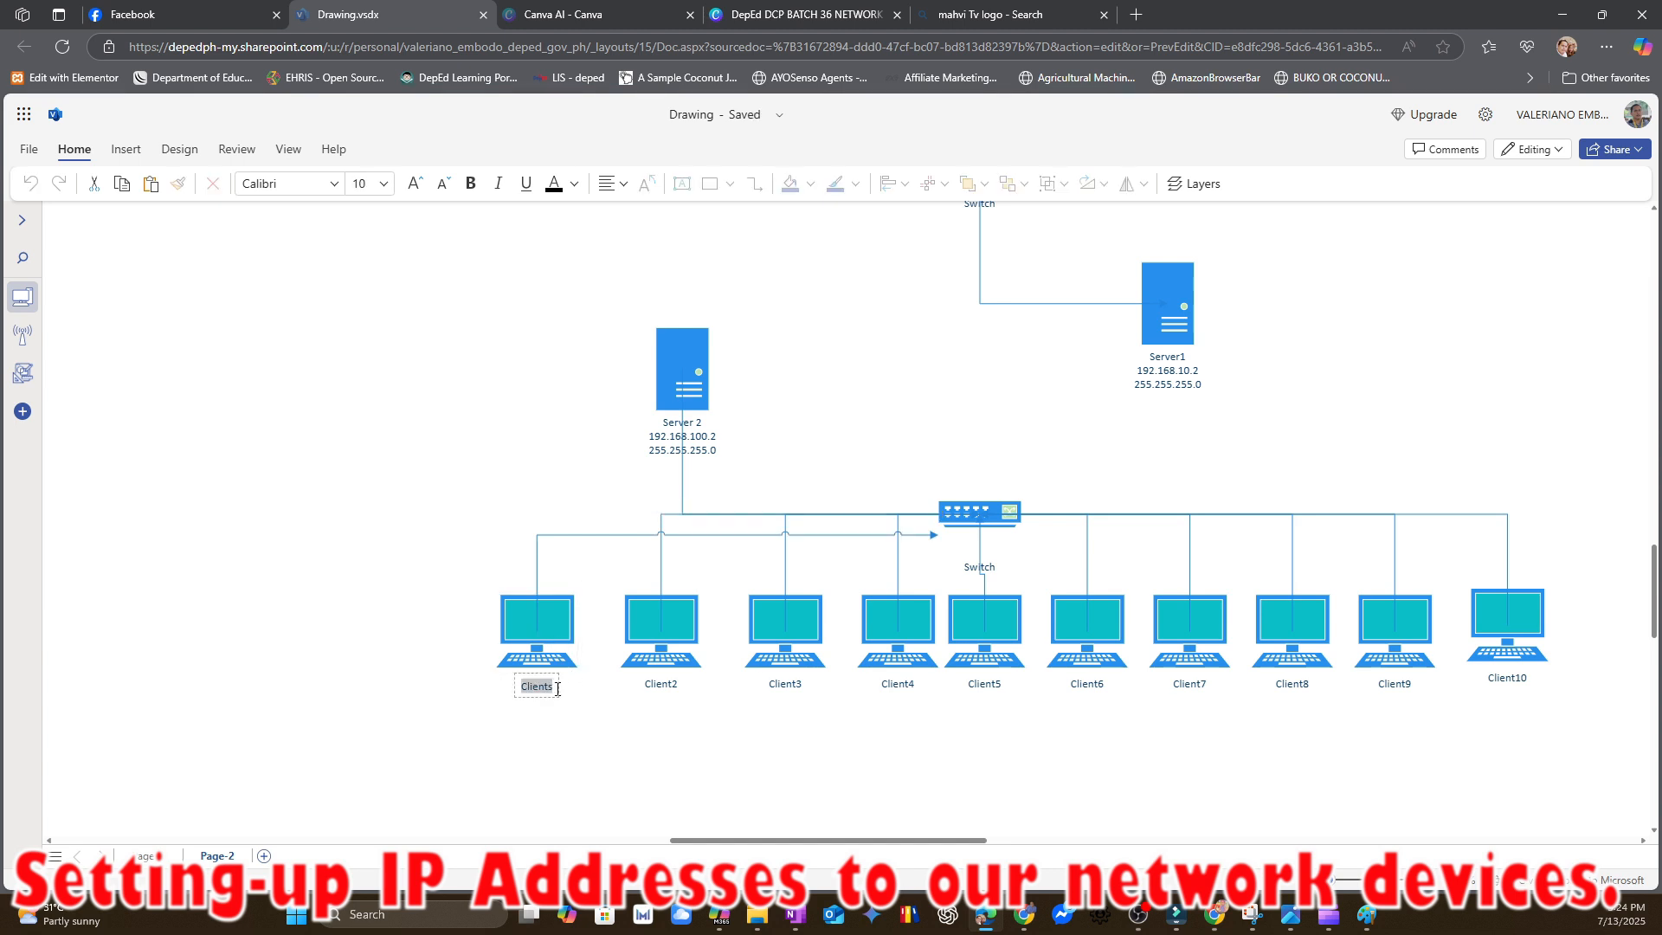
click(558, 687)
key(Return)
text(192.168.)
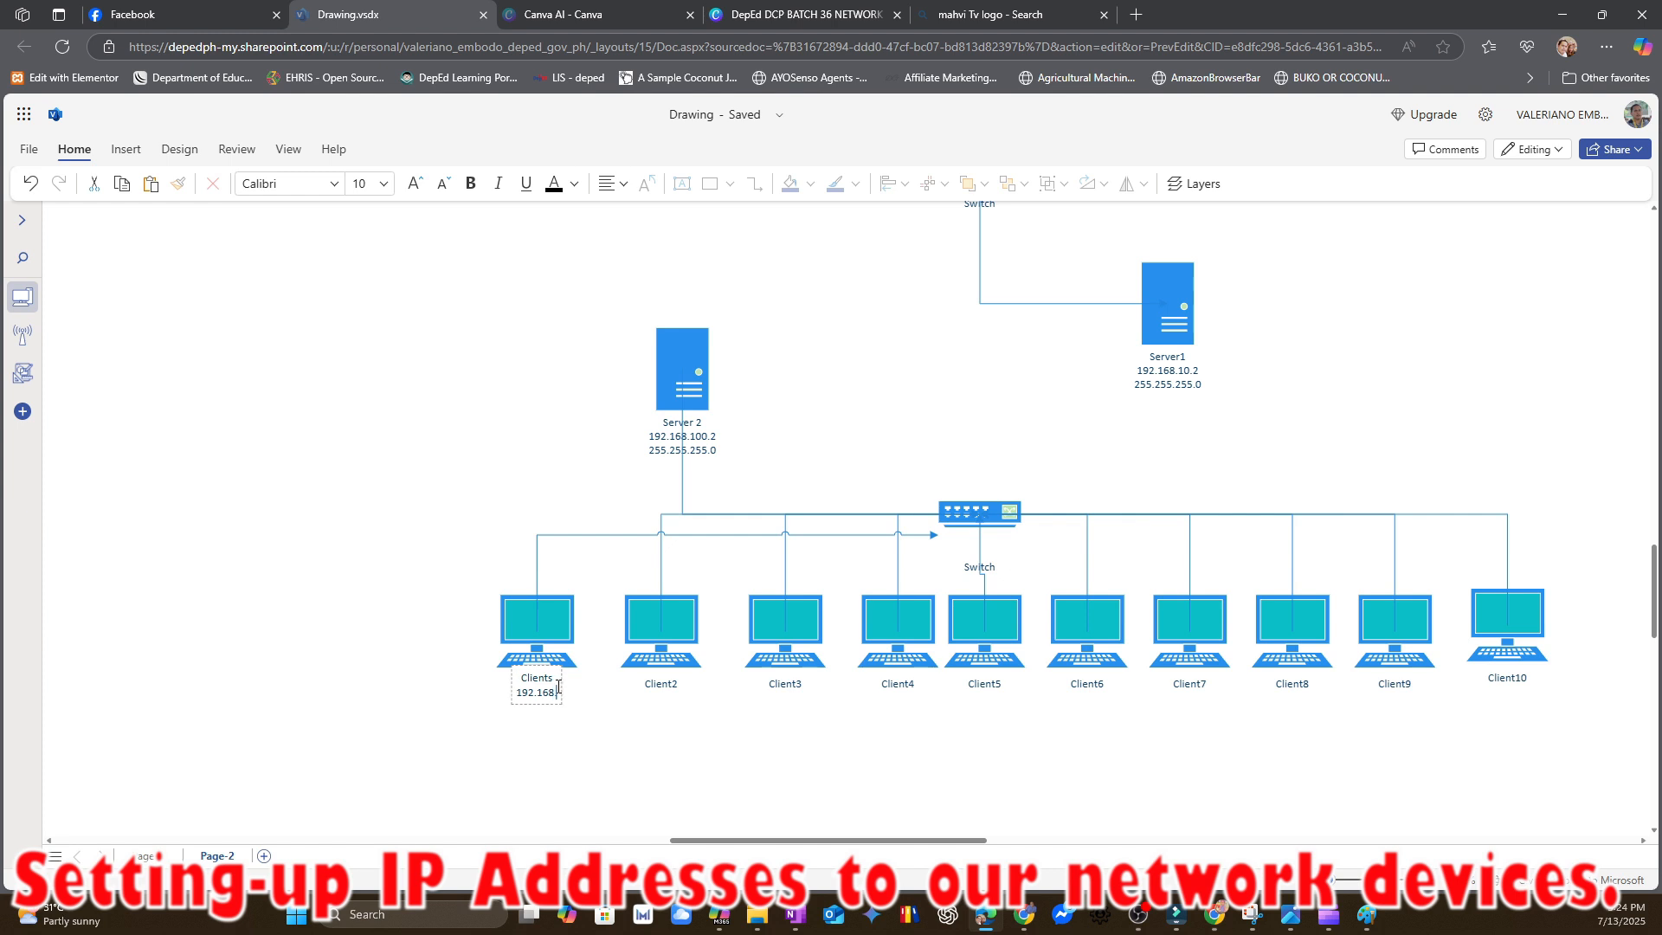
text(100.3)
key(Return)
text(255.25)
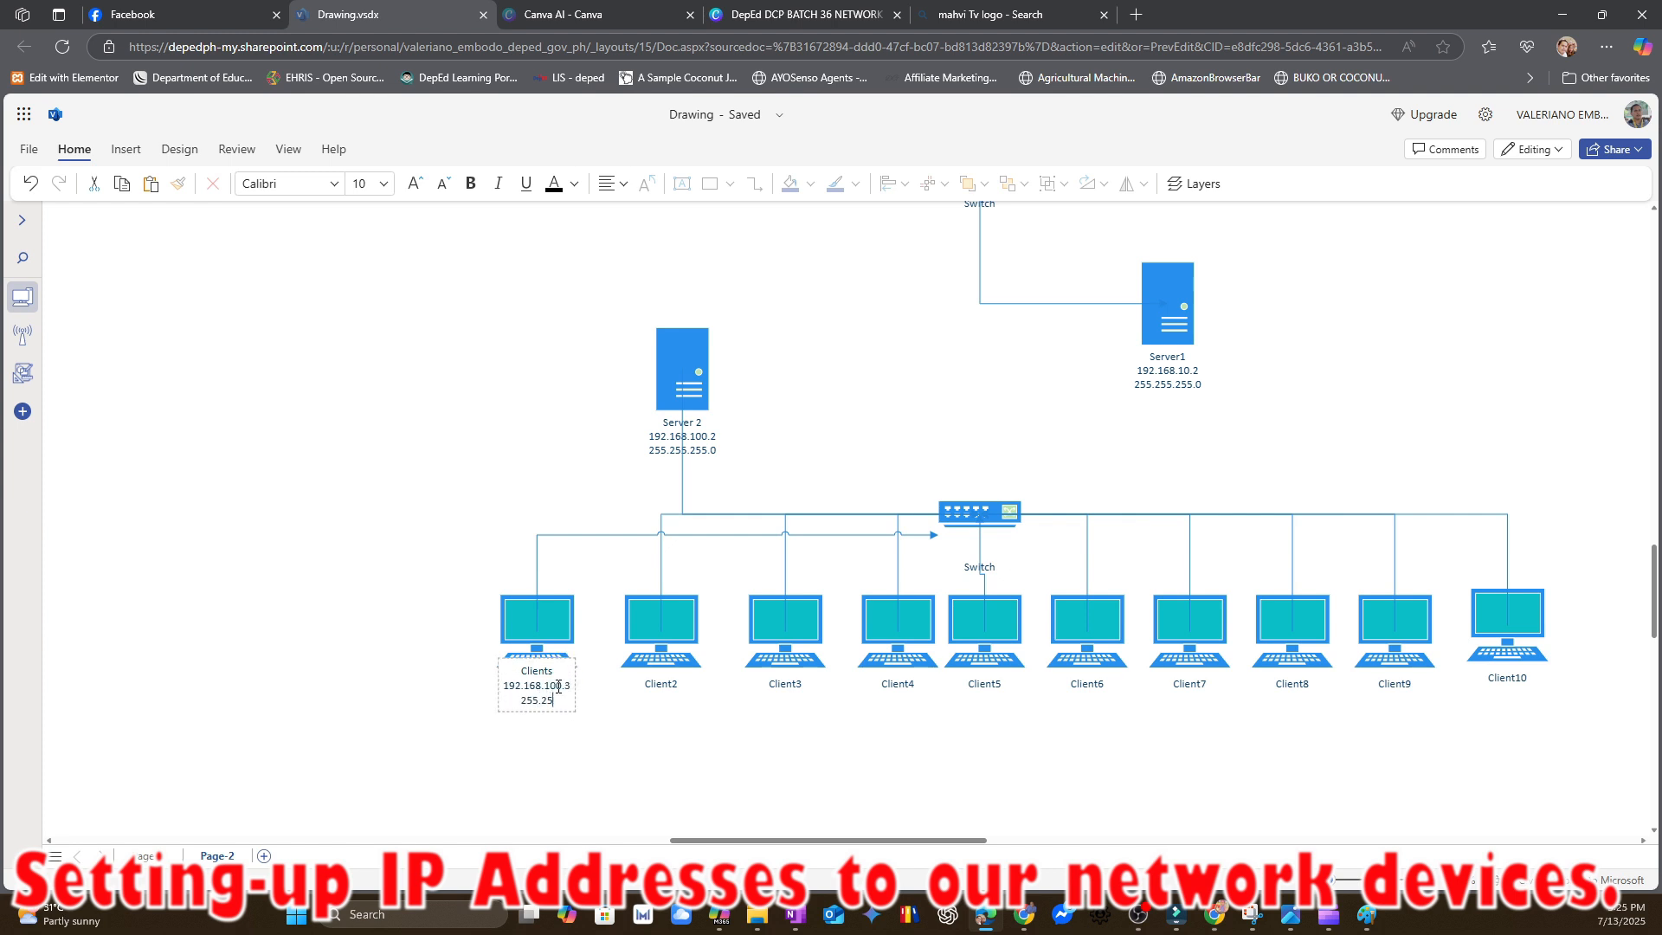
text(5.255.0)
click(671, 742)
- Add the IP address 192.168.100.4 and subnet mask 255.255.255.0 to the Client2 label in the Server 2 network
click(671, 615)
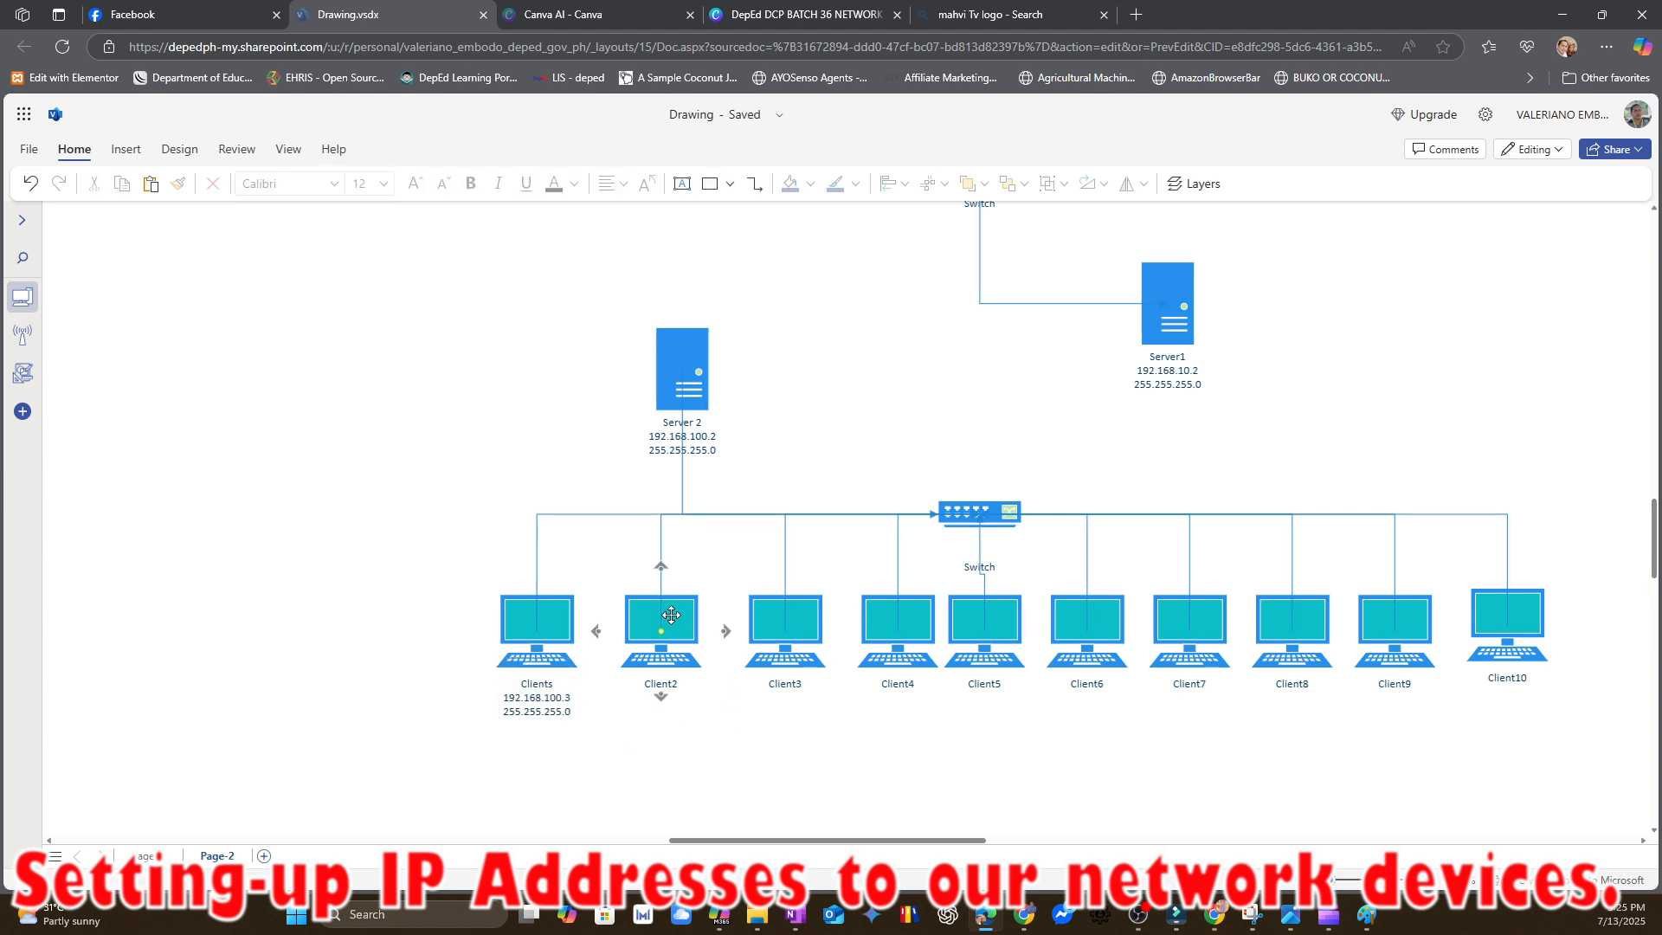
double_click(671, 615)
click(680, 685)
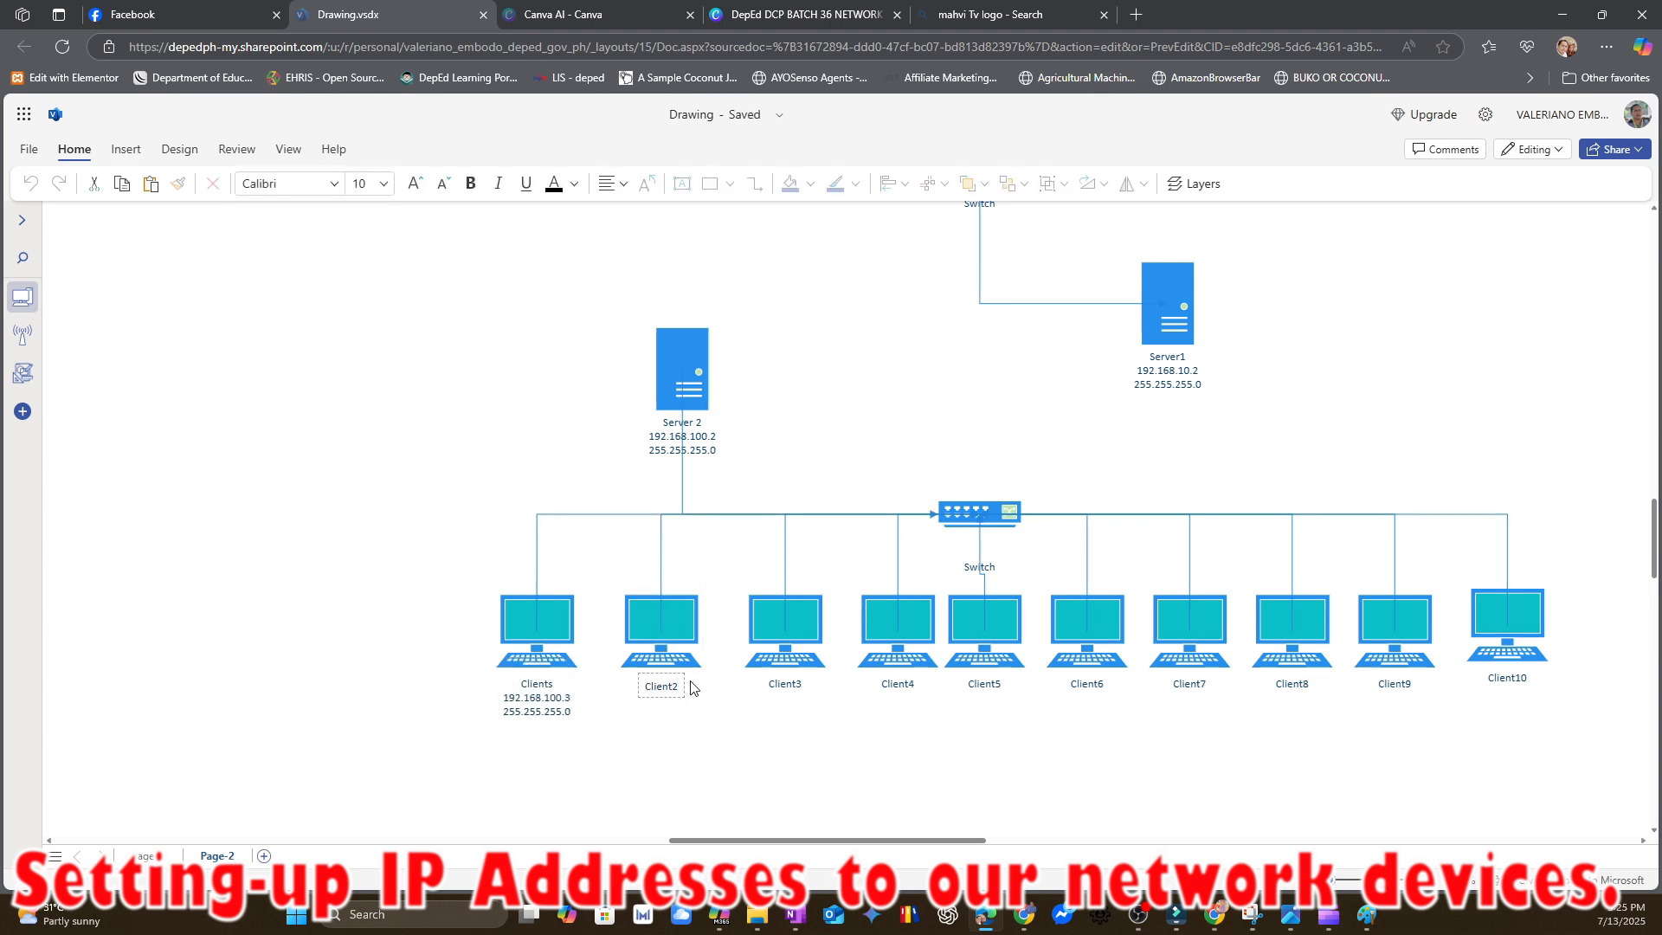
key(Return)
text(192.168)
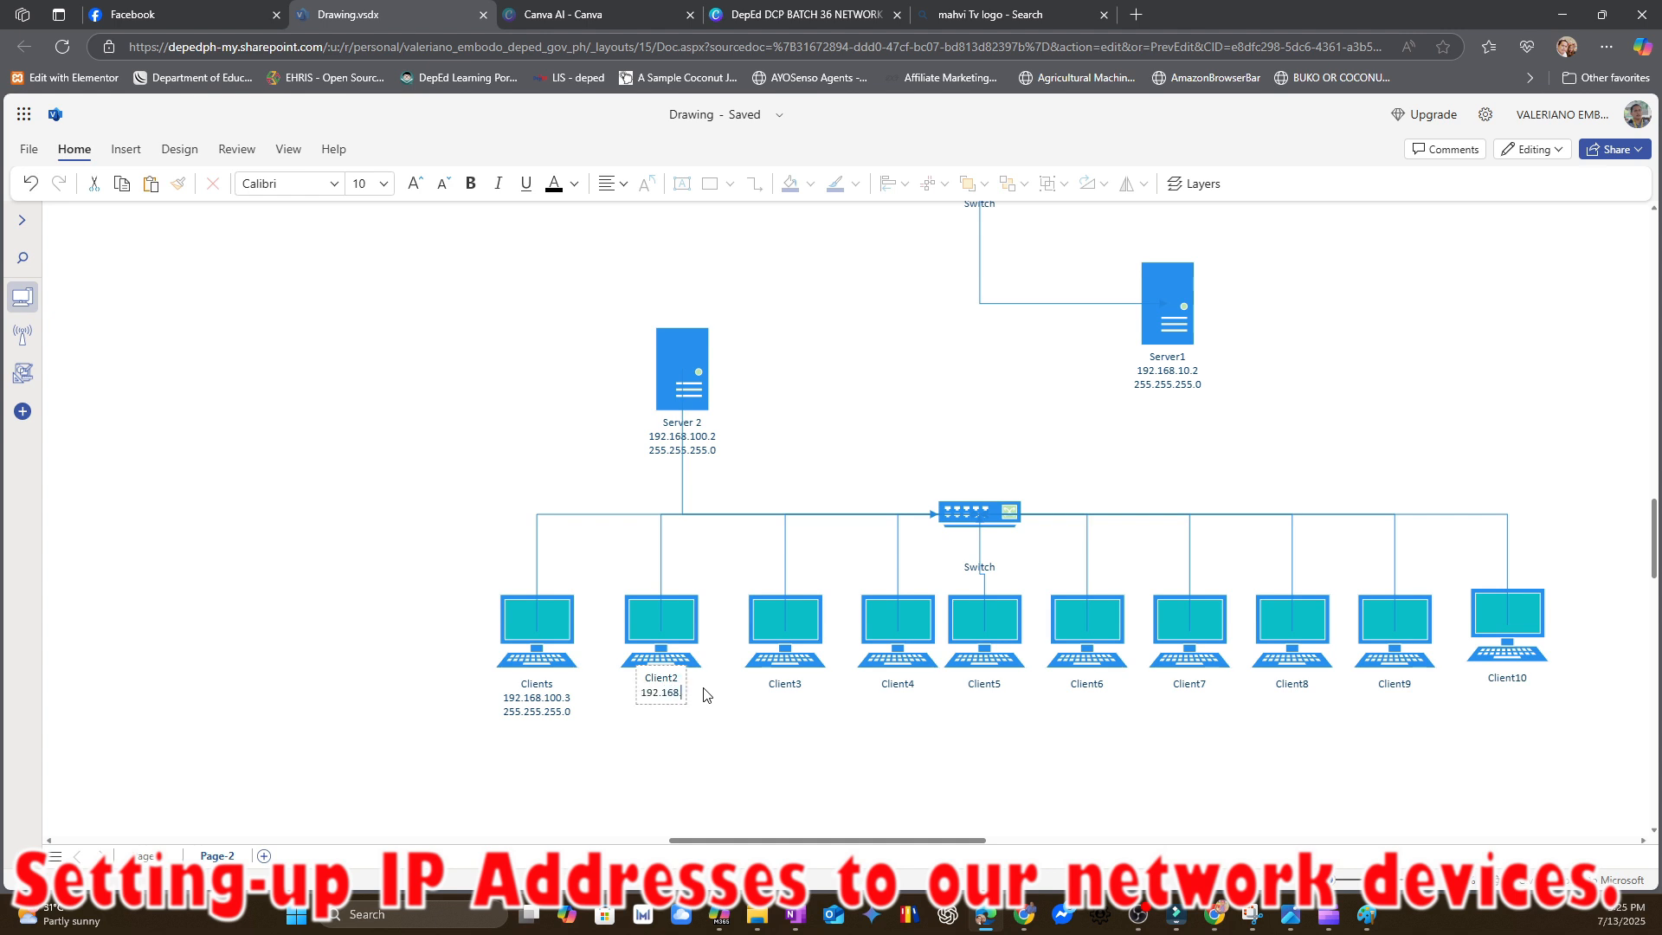
text(.100.4)
key(Return)
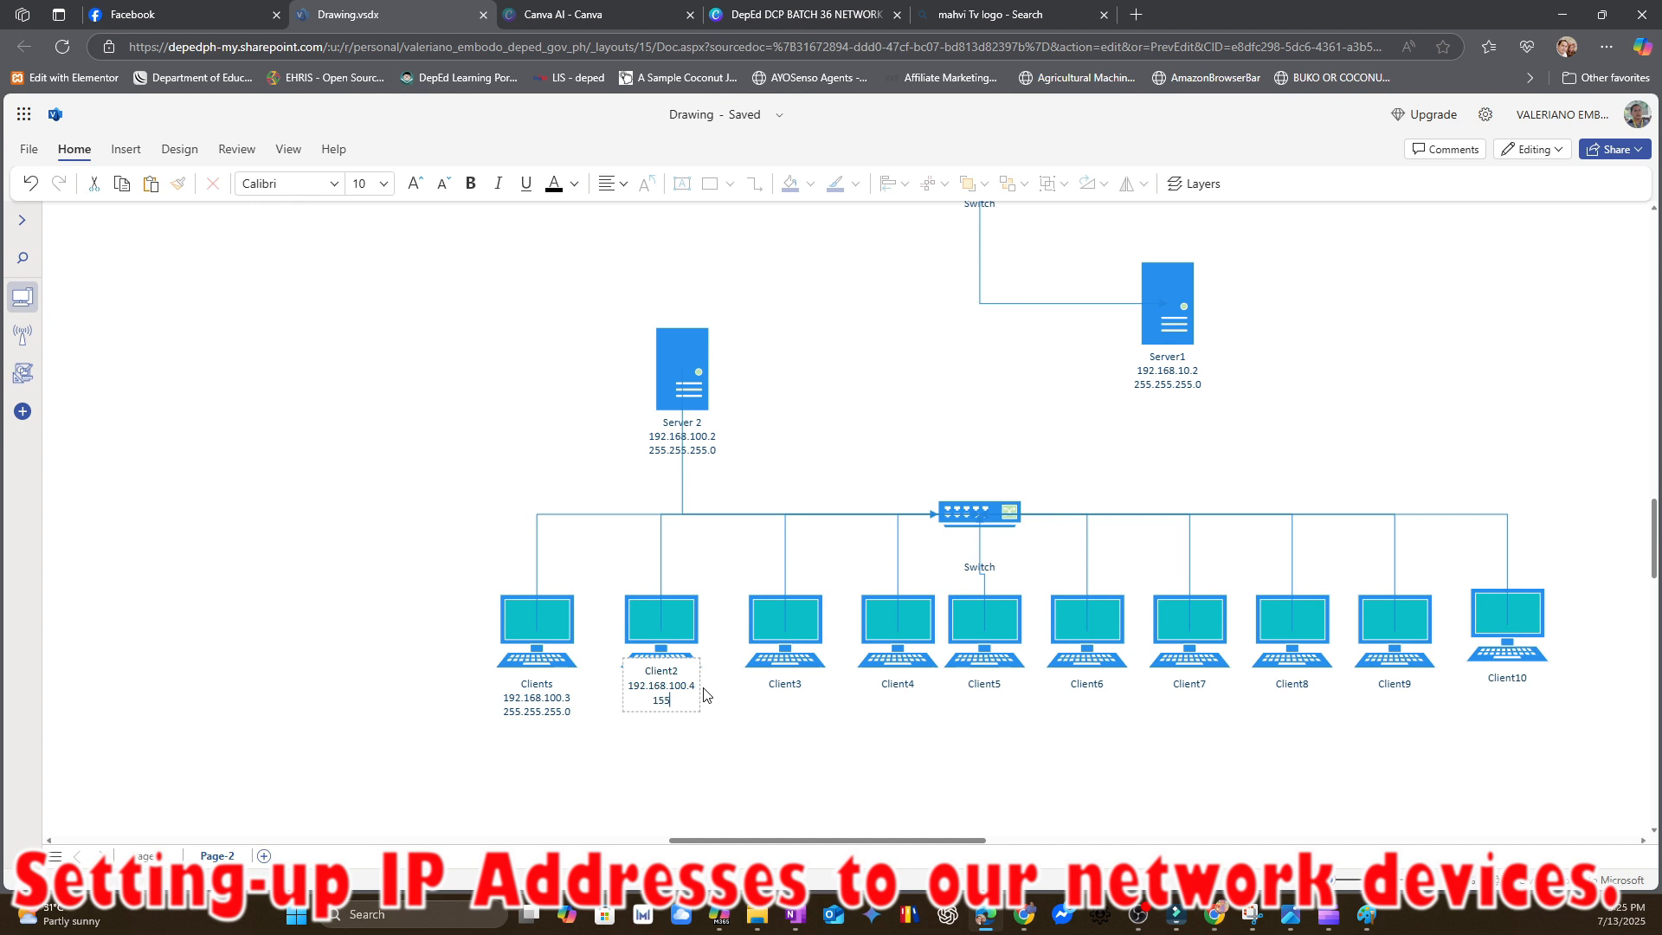
text(255.255.255.0)
- Add the IP address 192.168.100.5 and subnet mask 255.255.255.0 to the Client3 label in the Server 2 network
double_click(821, 621)
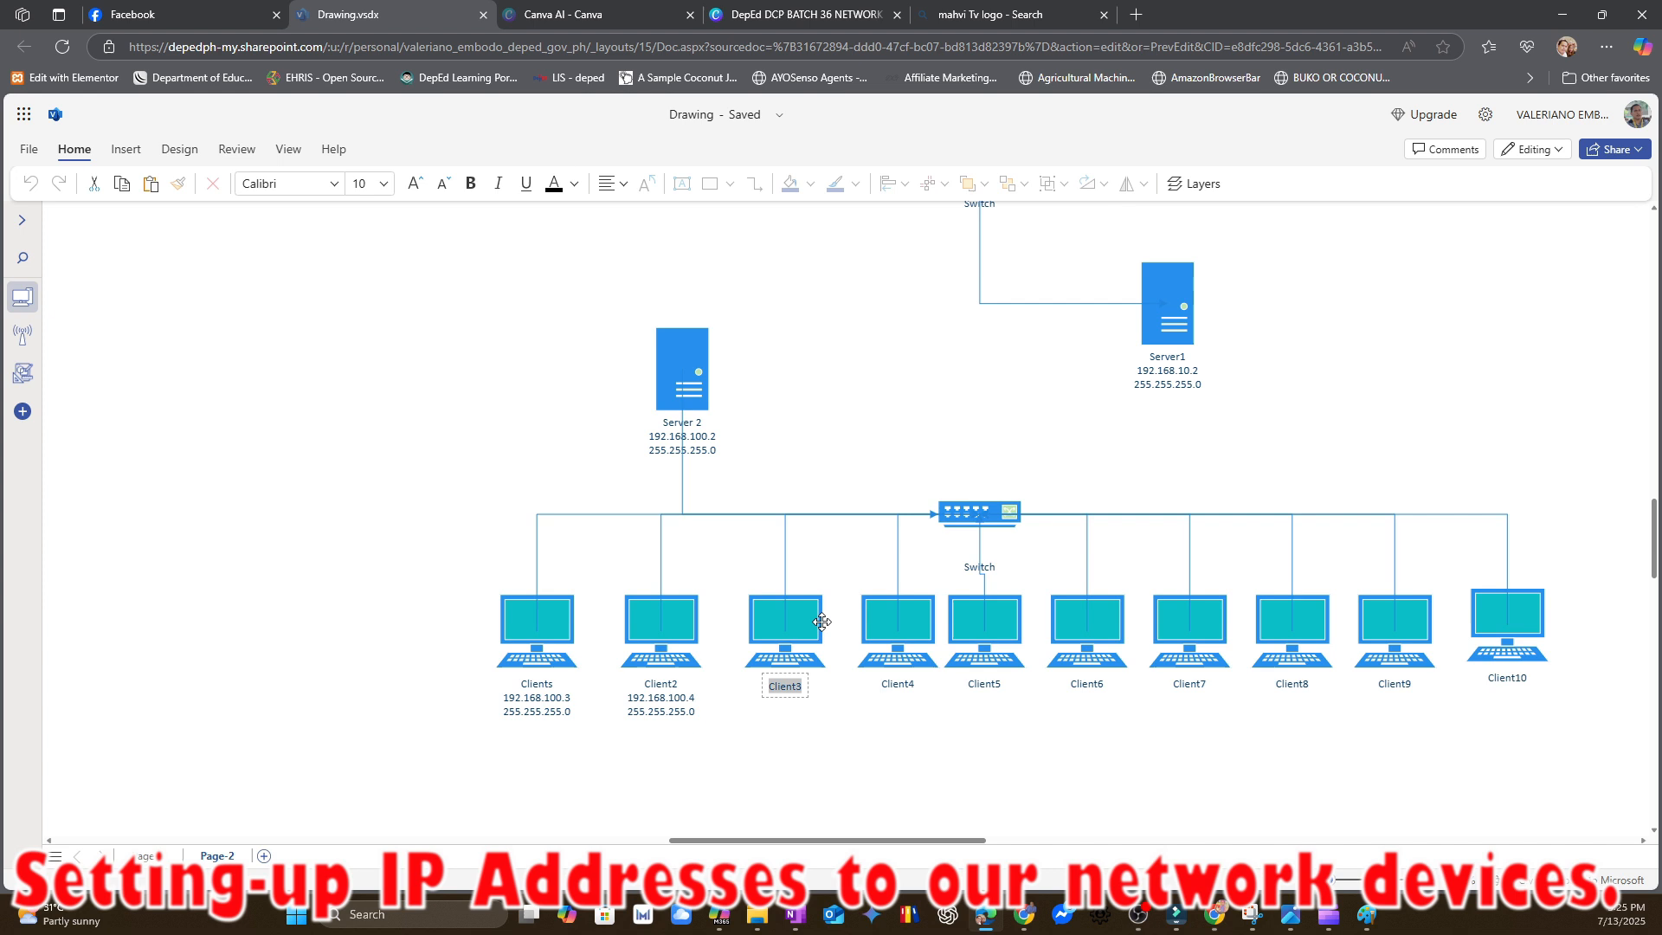
click(801, 688)
key(Return)
text(192.168.100.4)
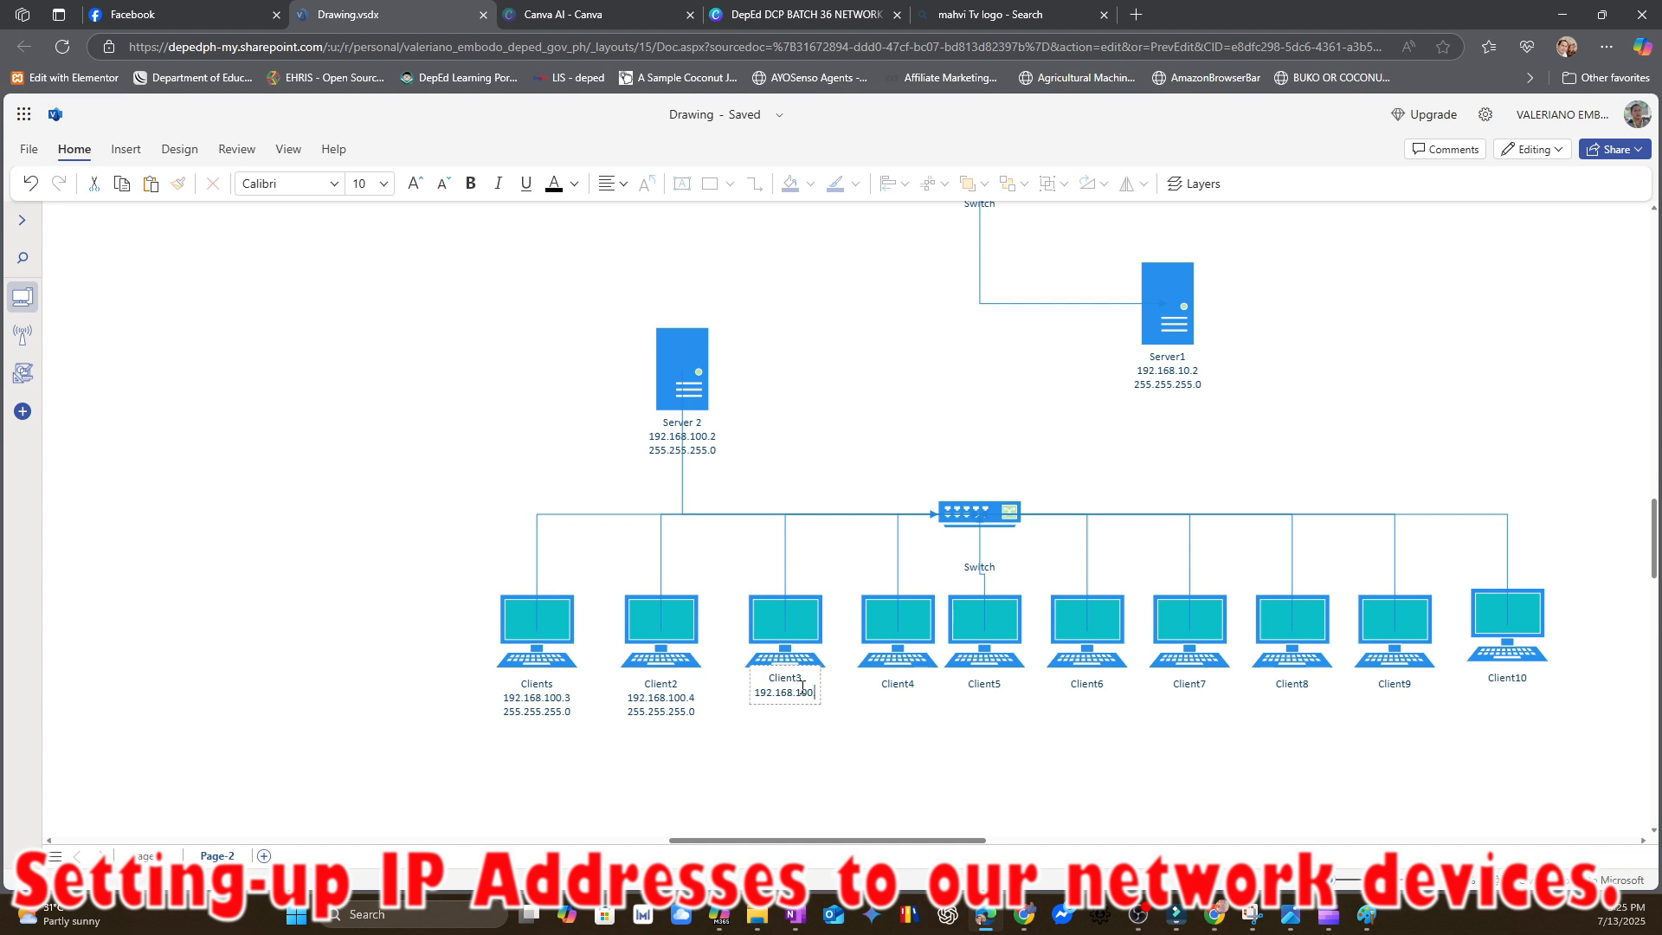
key(Return)
text(255.)
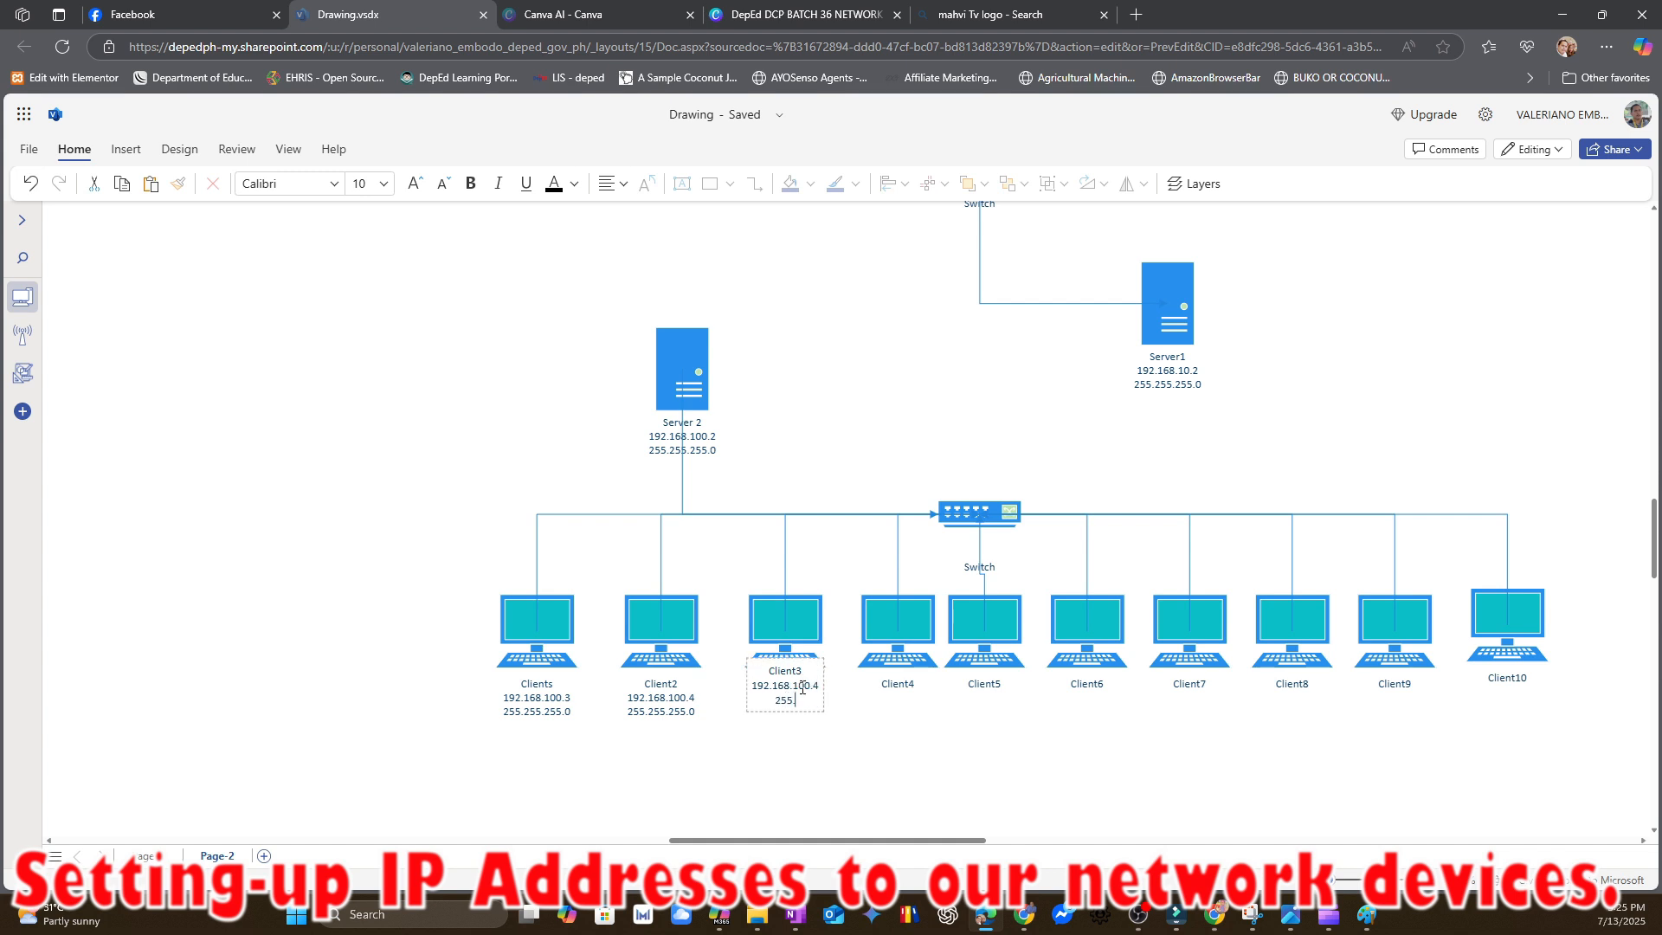
text(255.255.255.0)
click(816, 684)
key(BackSpace)
text(5)
click(1007, 706)
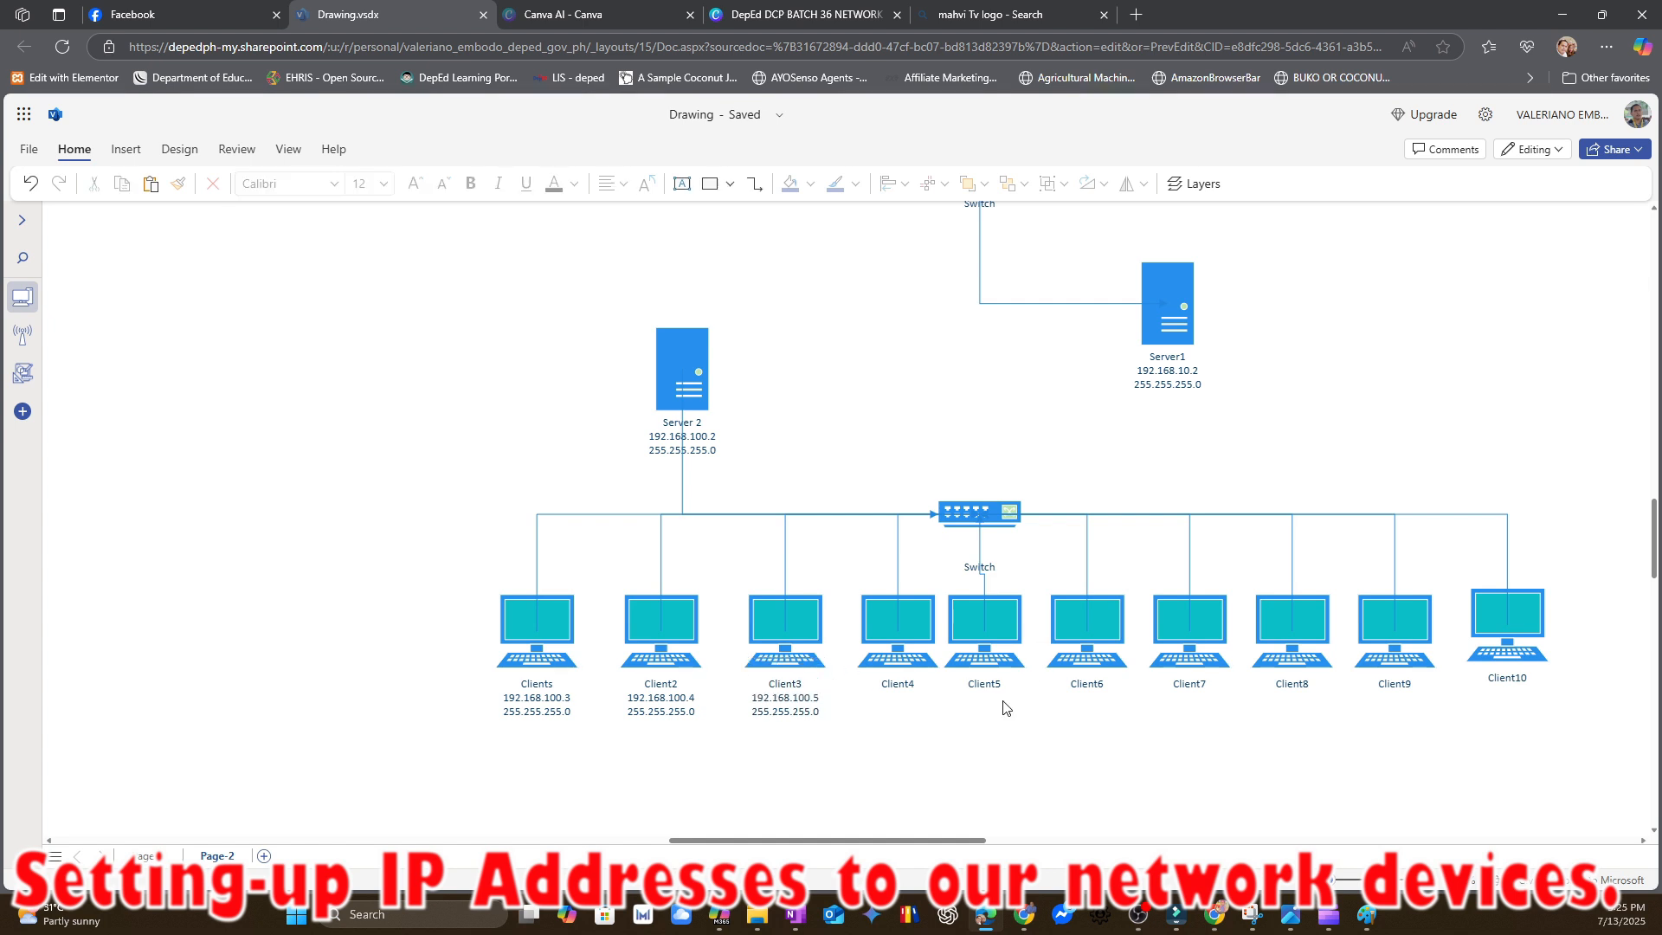
- Add the IP address 192.168.100.6 and subnet mask 255.255.255.0 to the Client4 label in the Server 2 network
click(911, 624)
double_click(911, 624)
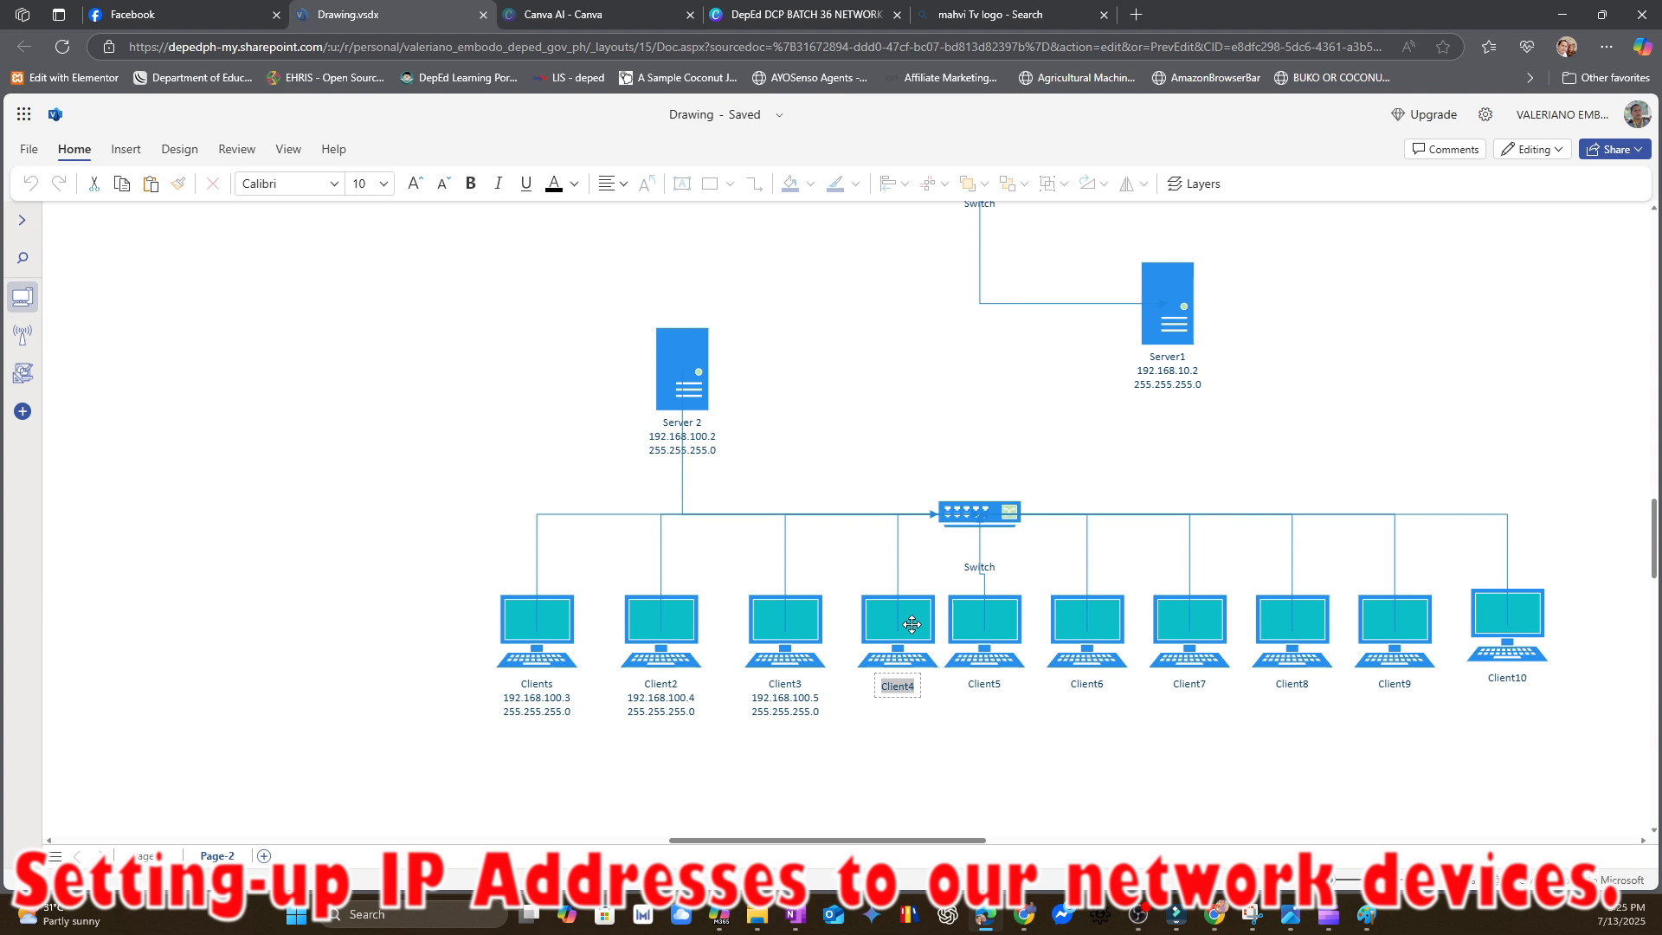
click(919, 686)
key(Return)
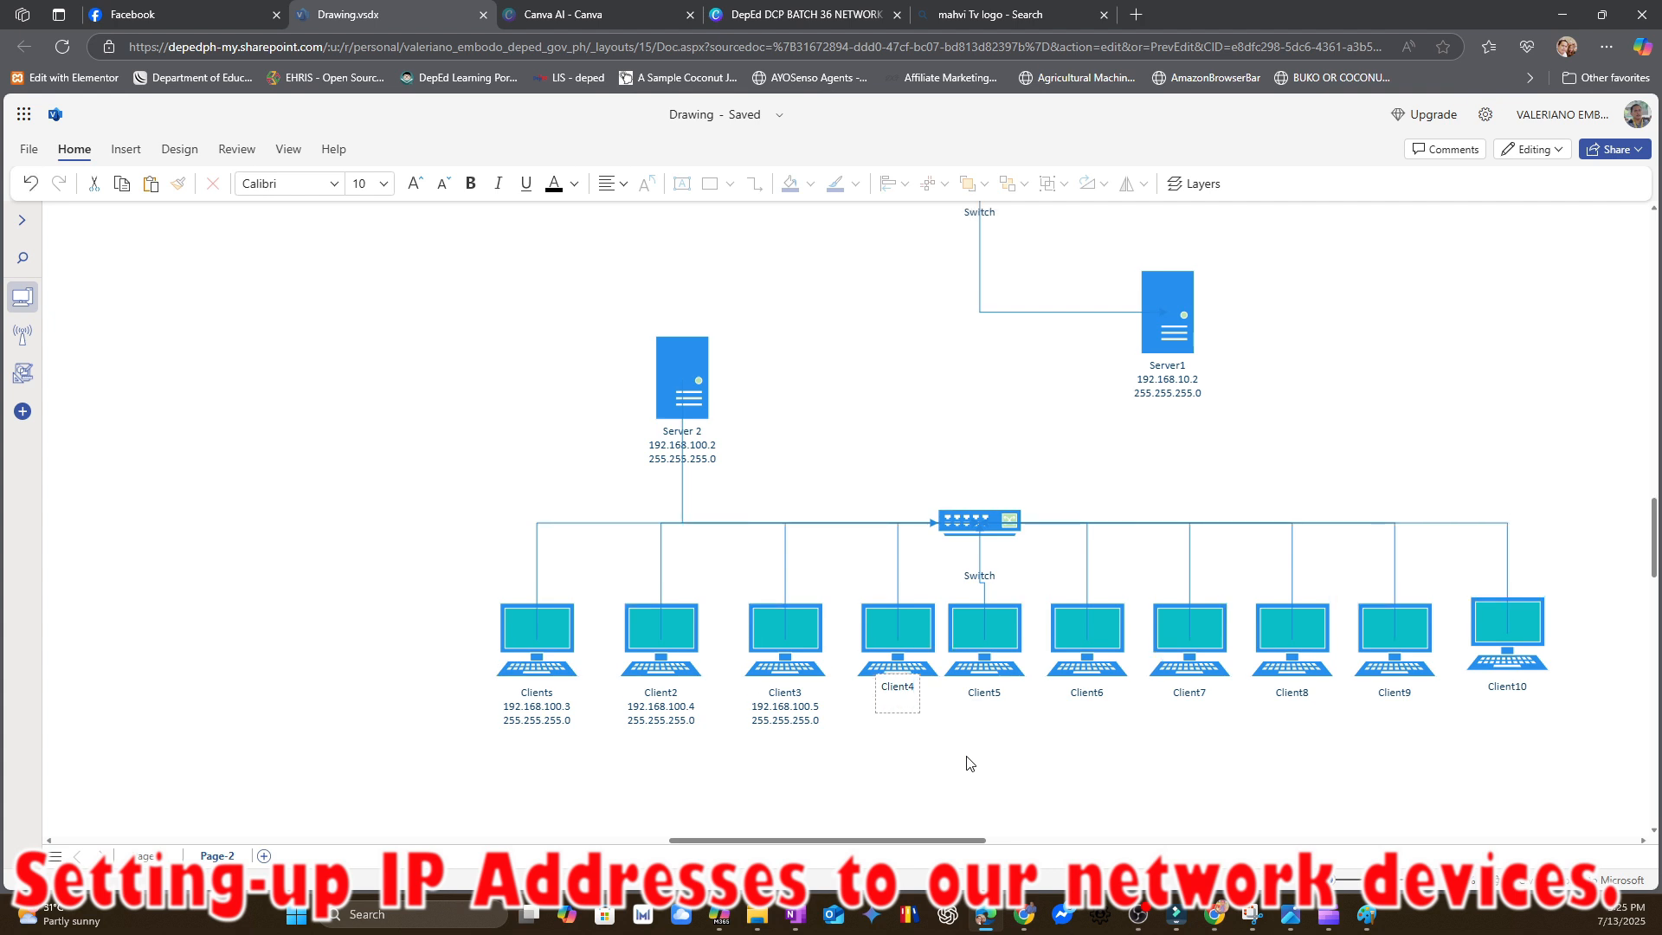
text(192.168.100.5)
key(Return)
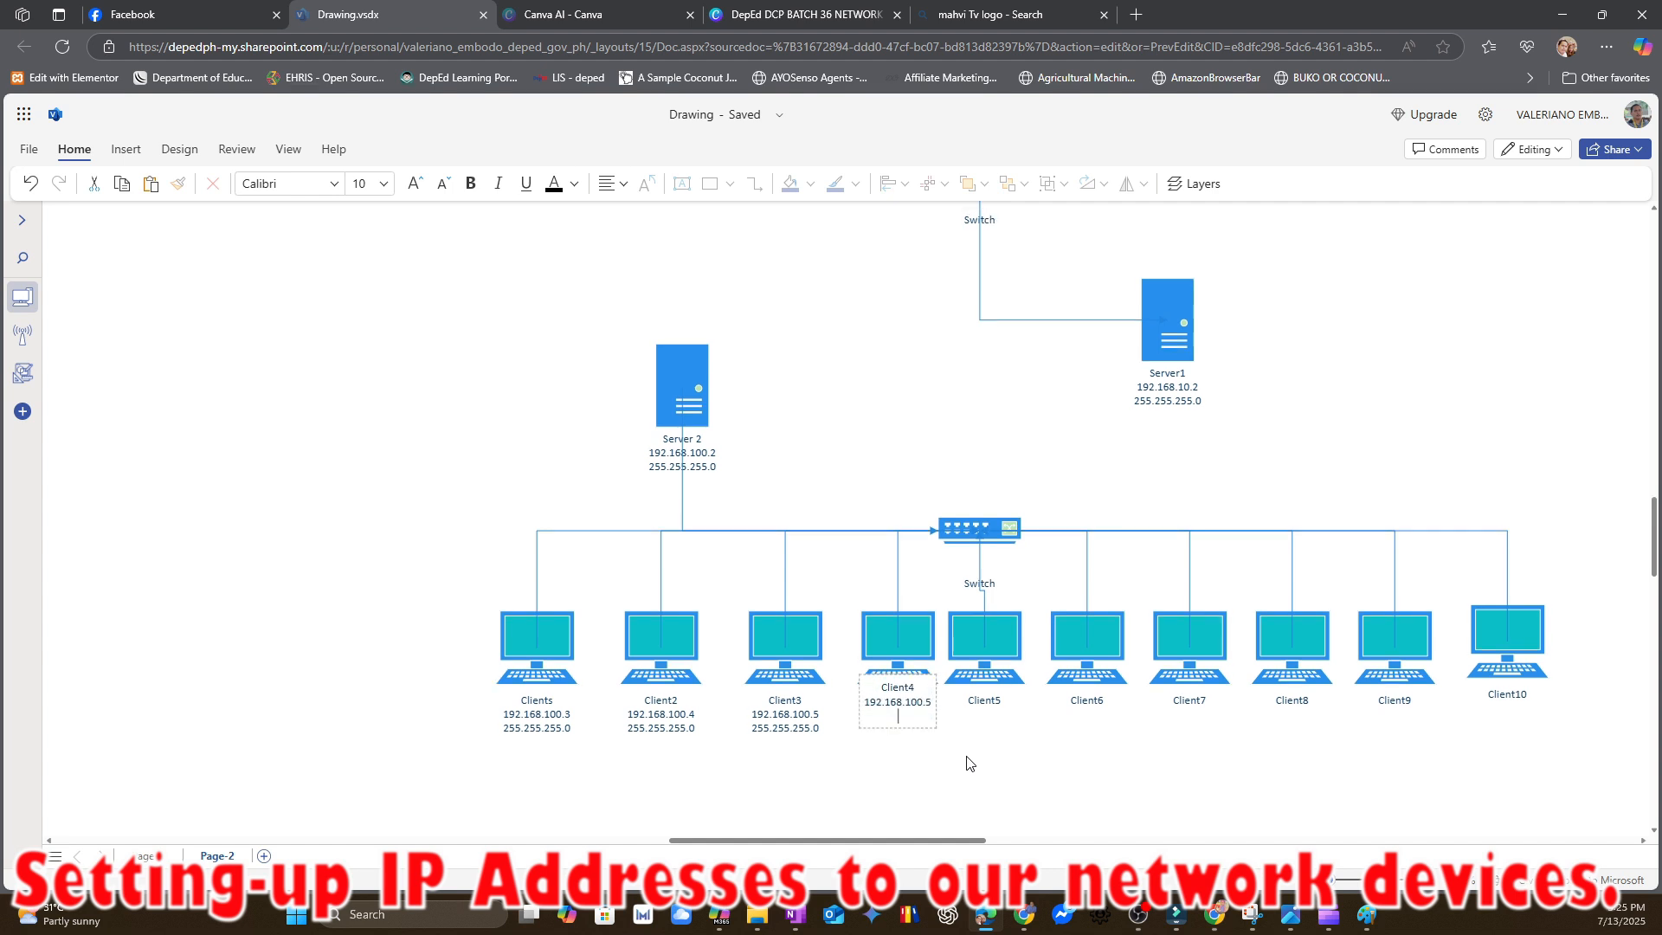
text(255.255.255.0)
key(Up)
key(BackSpace)
text(6)
- Add the IP address 192.168.100.7 and subnet mask 255.255.255.0 to the Client5 label in the Server 2 network
double_click(1016, 646)
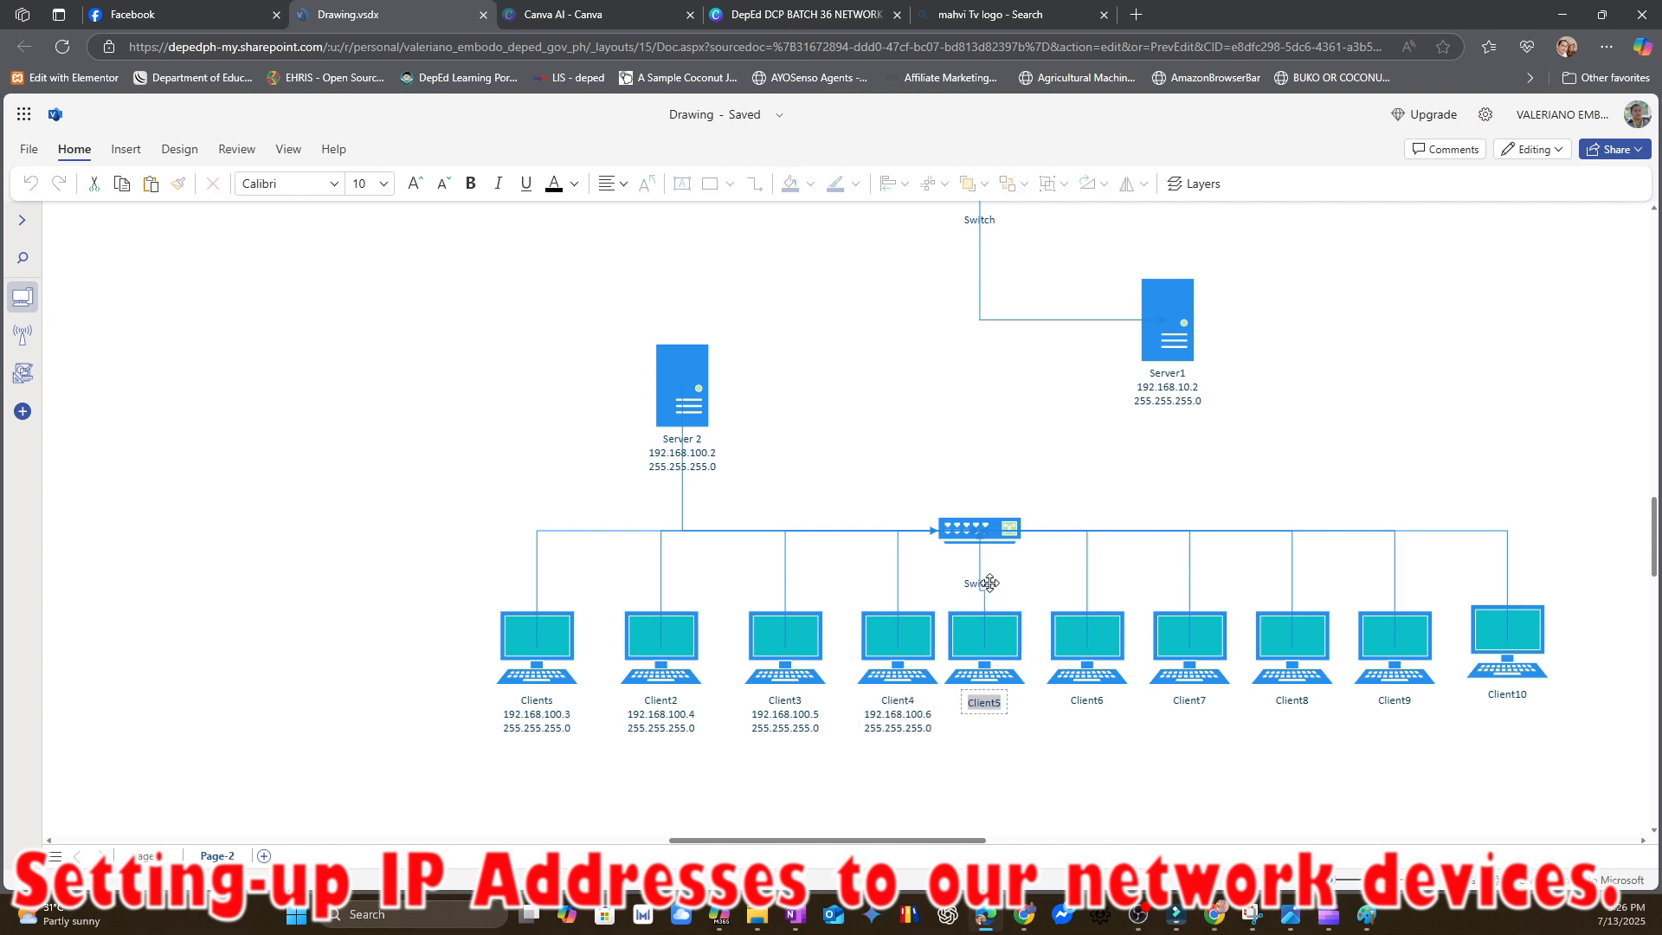
click(996, 535)
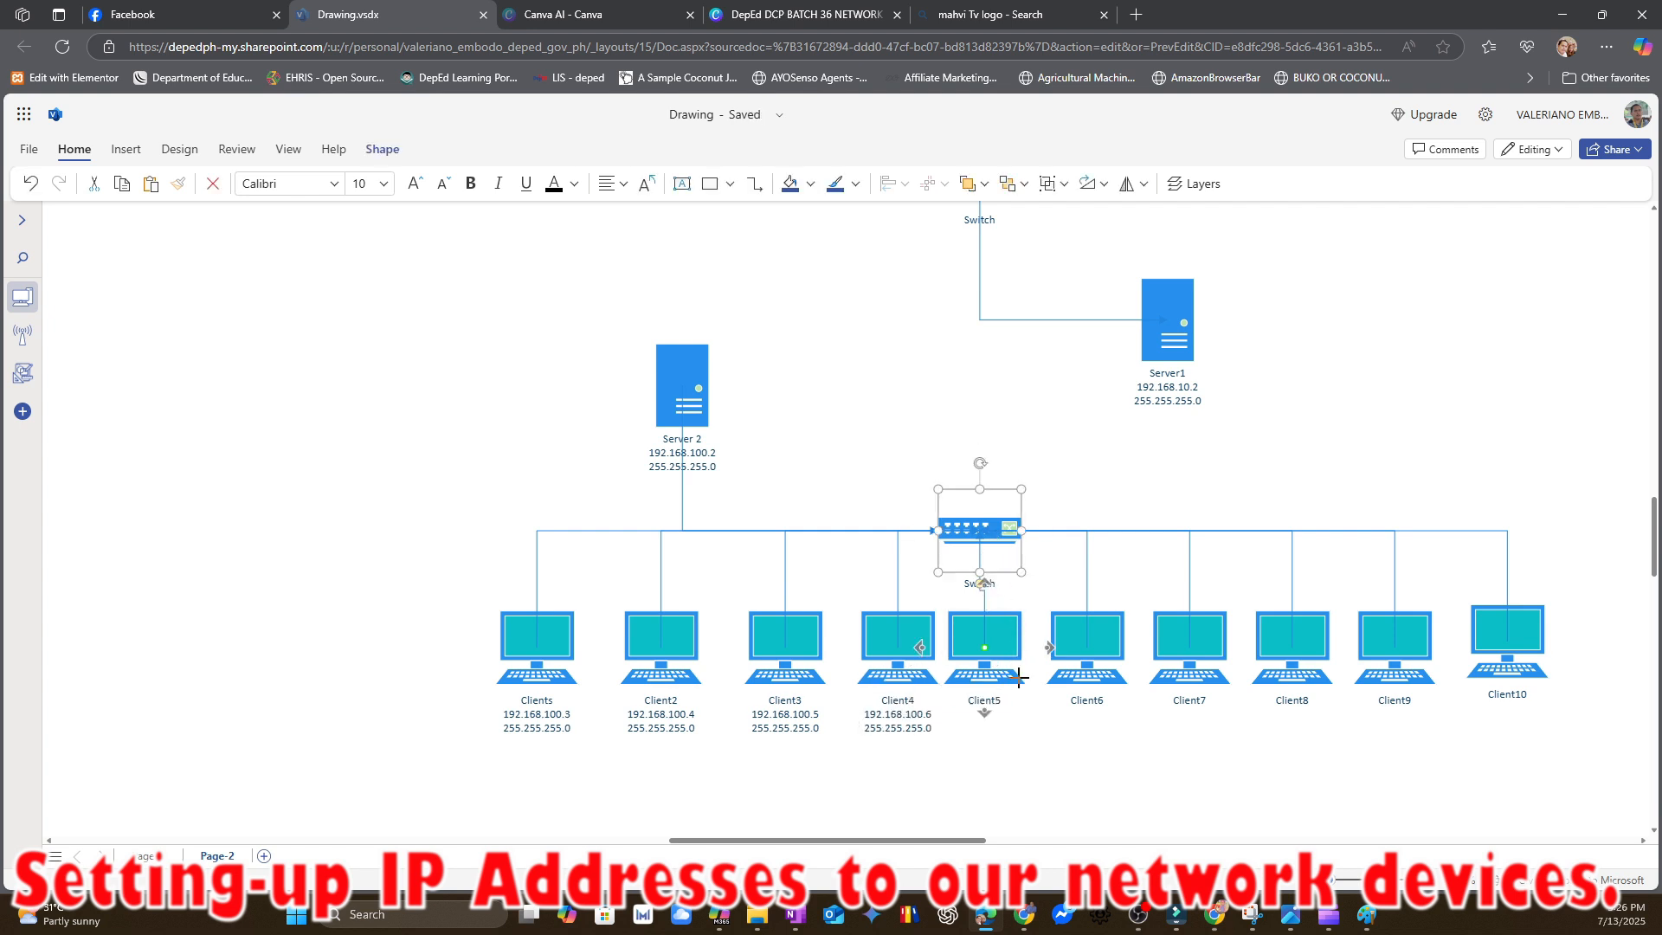
double_click(1005, 643)
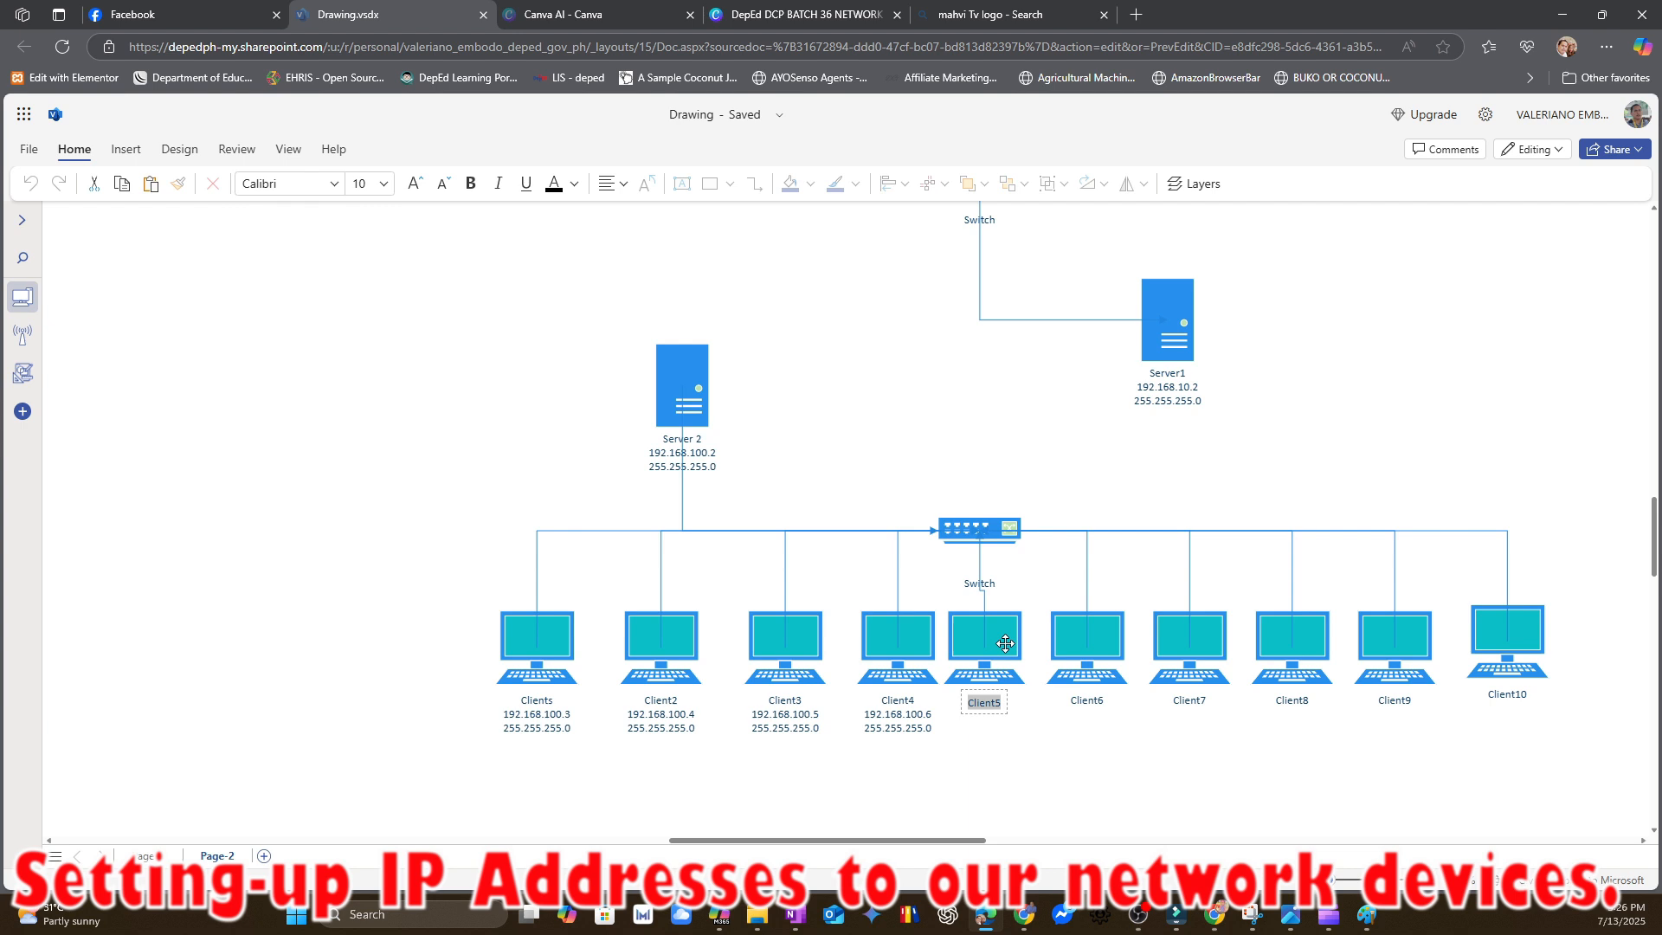
click(1004, 702)
key(Return)
text(192.1)
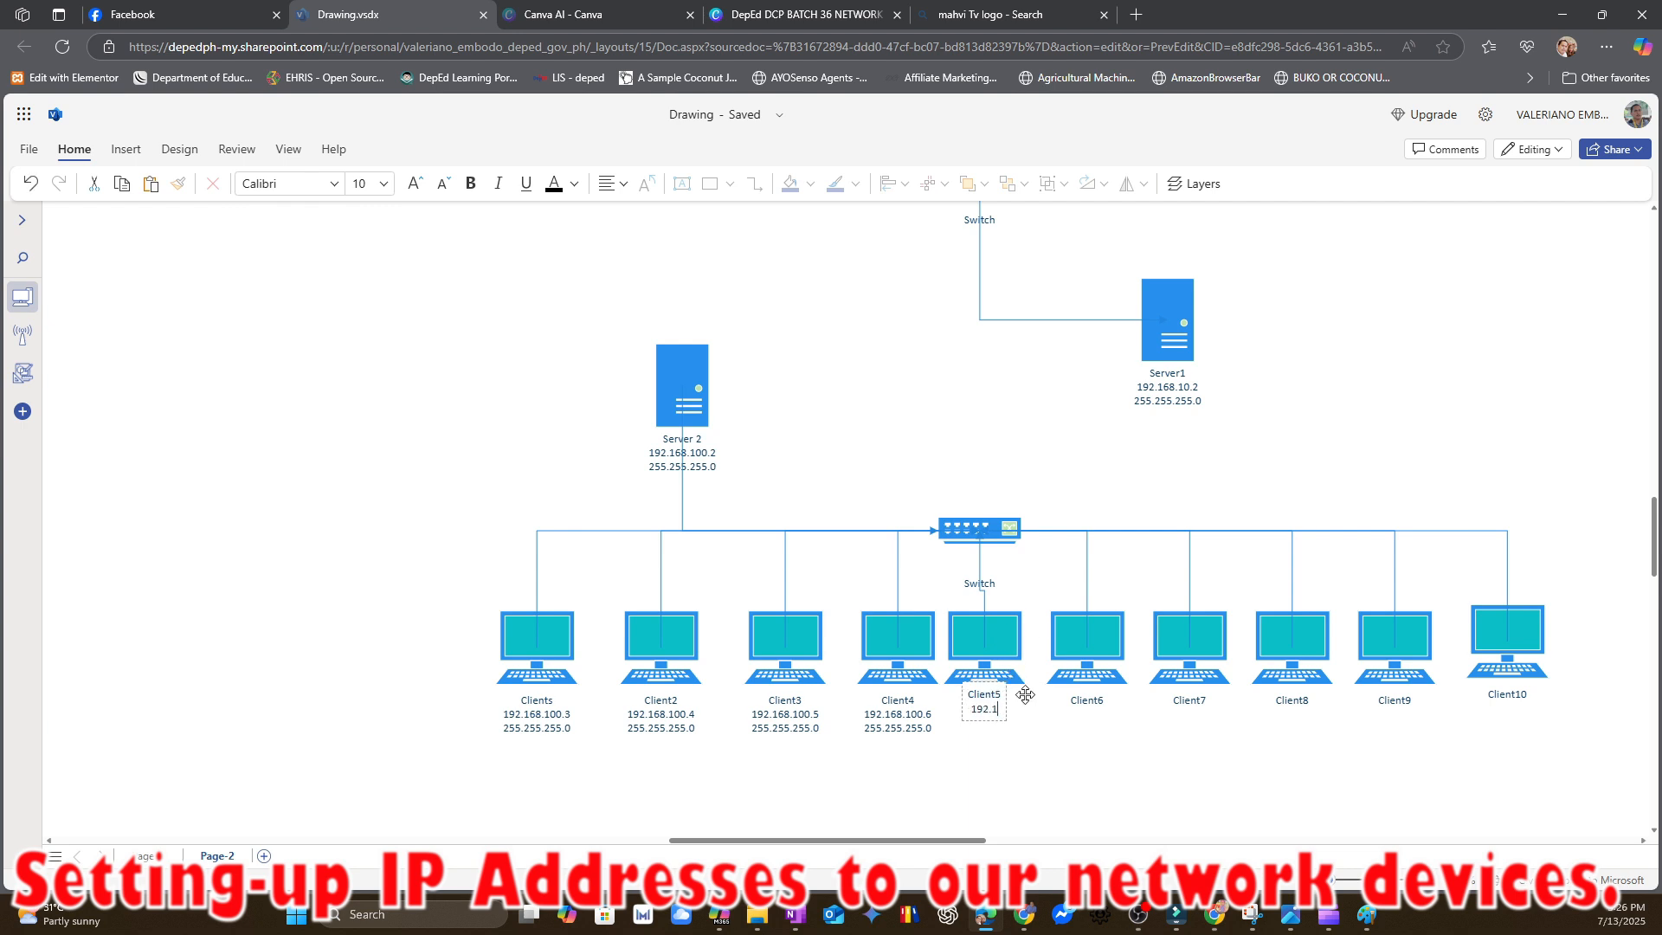
text(68.100.7)
key(Return)
text(255.255.)
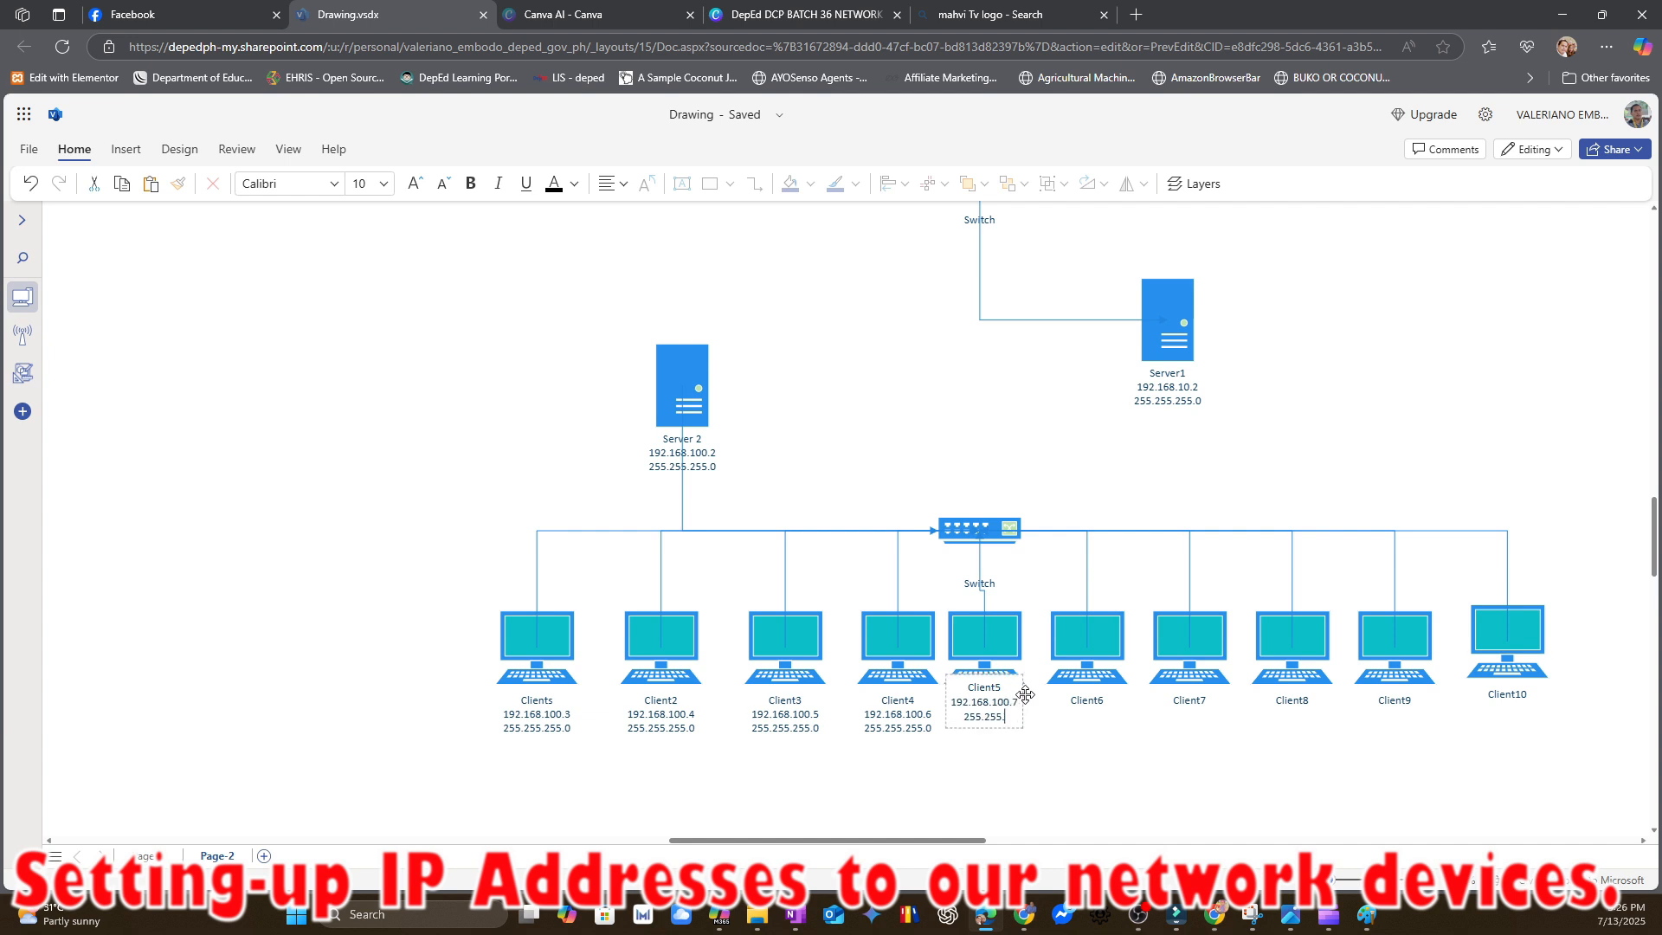
text(255.0)
- Add the IP address 192.168.100.8 and subnet mask 255.255.255.0 to the Client6 label in the Server 2 network
double_click(1108, 634)
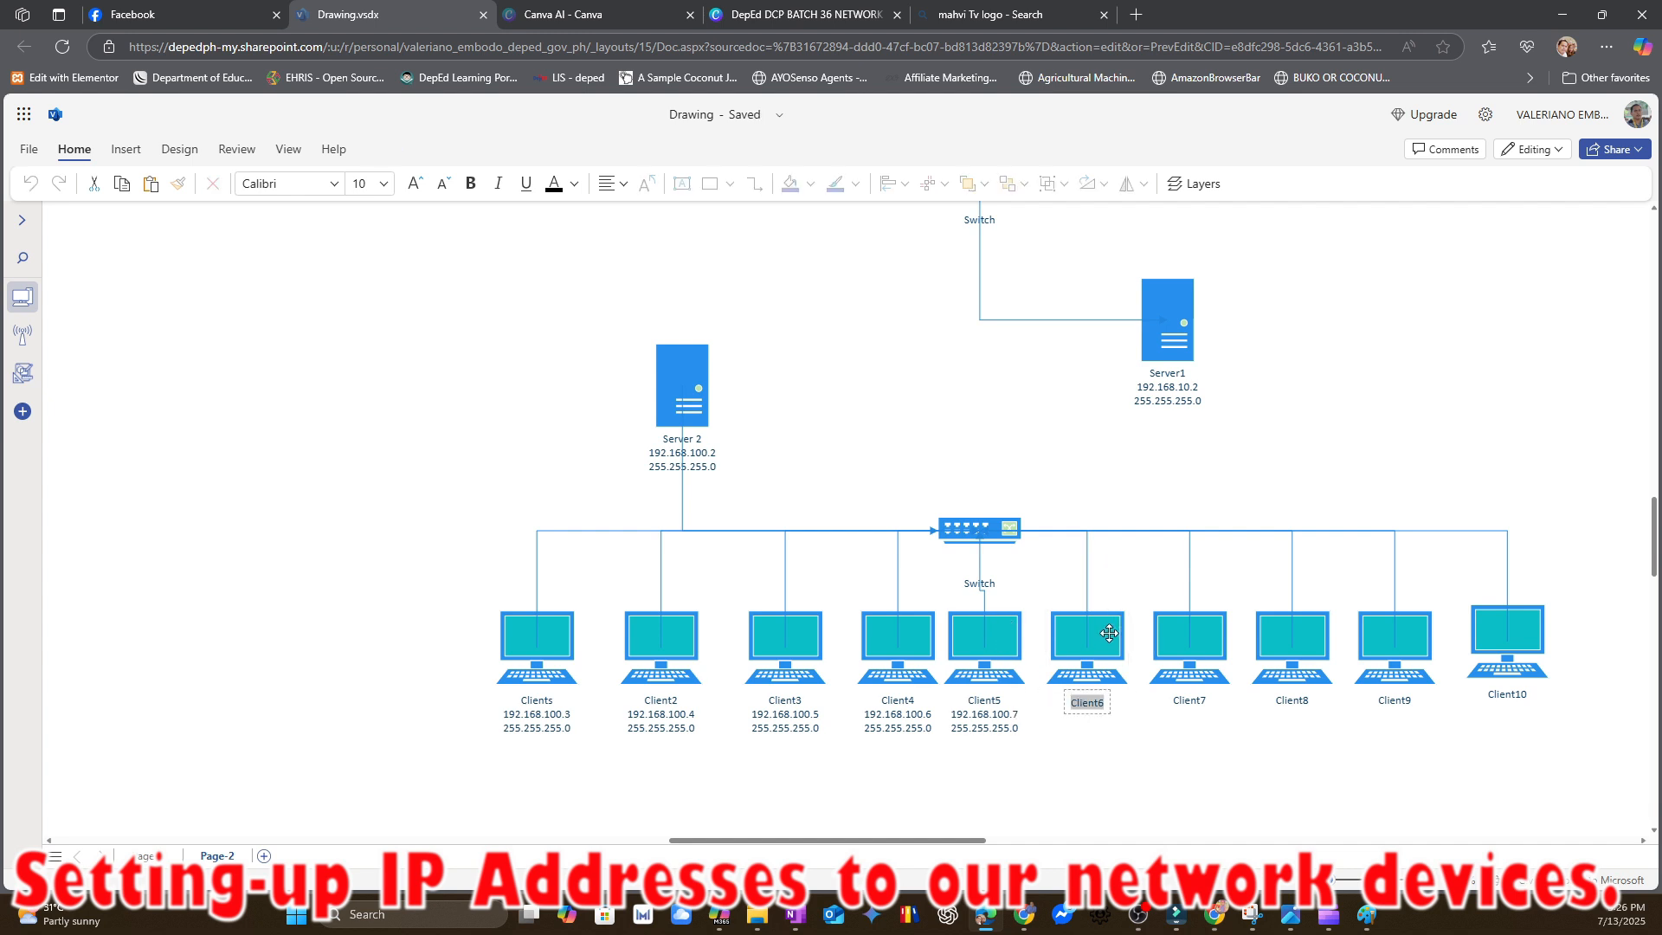
click(1108, 702)
key(Return)
text(192)
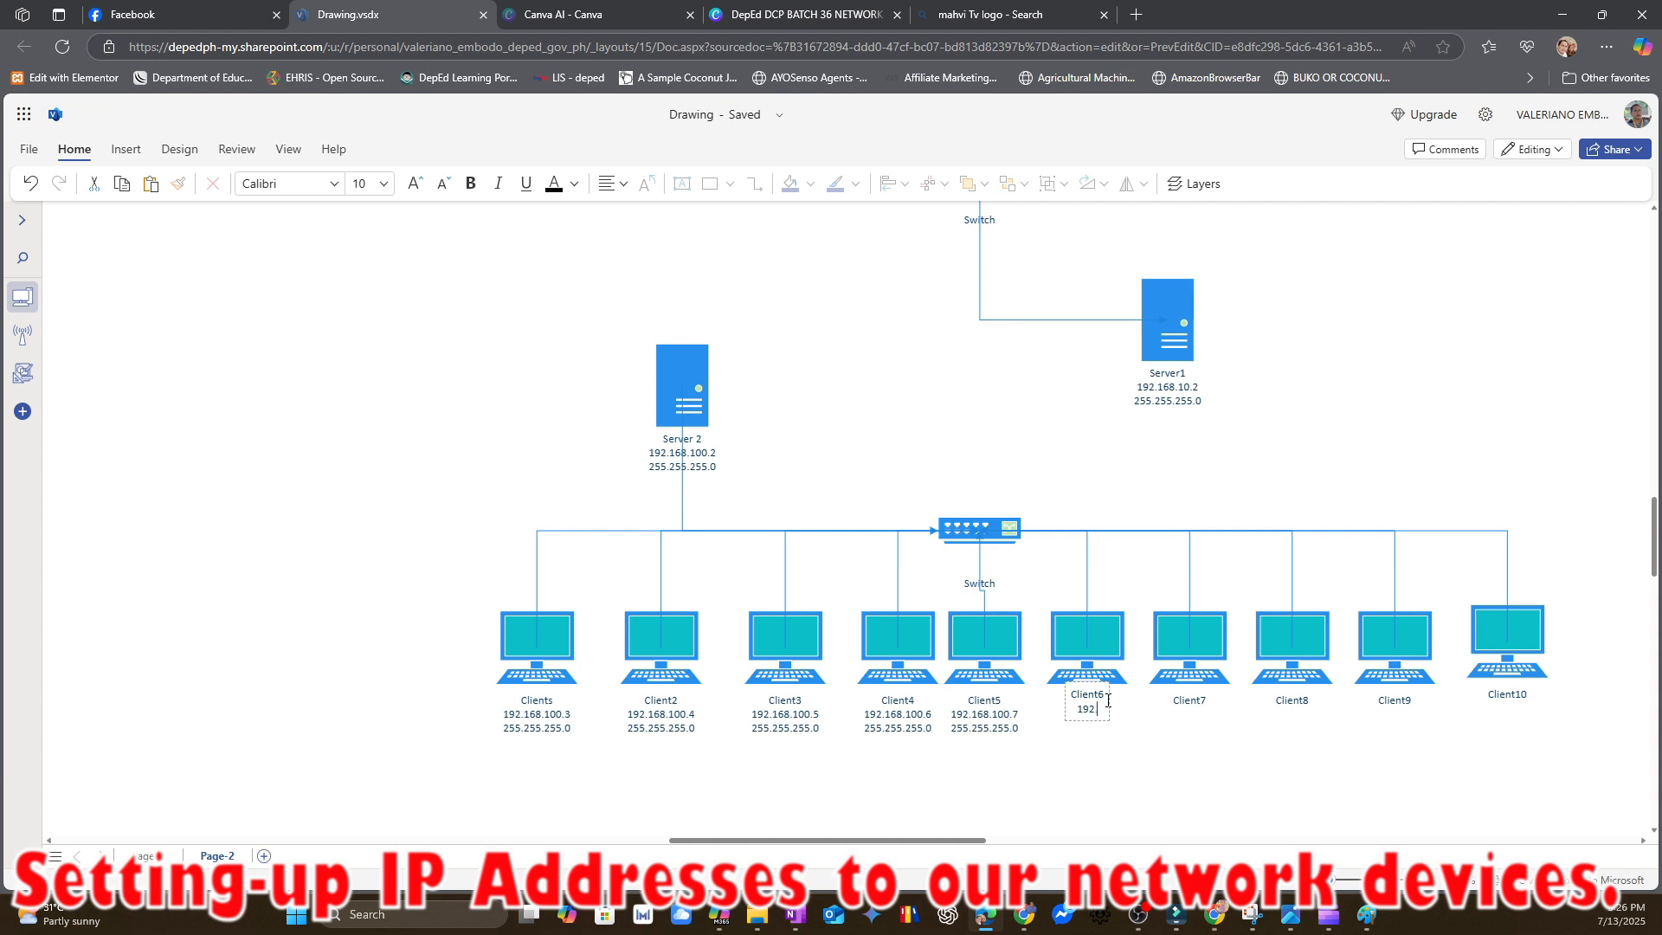
text(.168.100.8)
key(Return)
text(25)
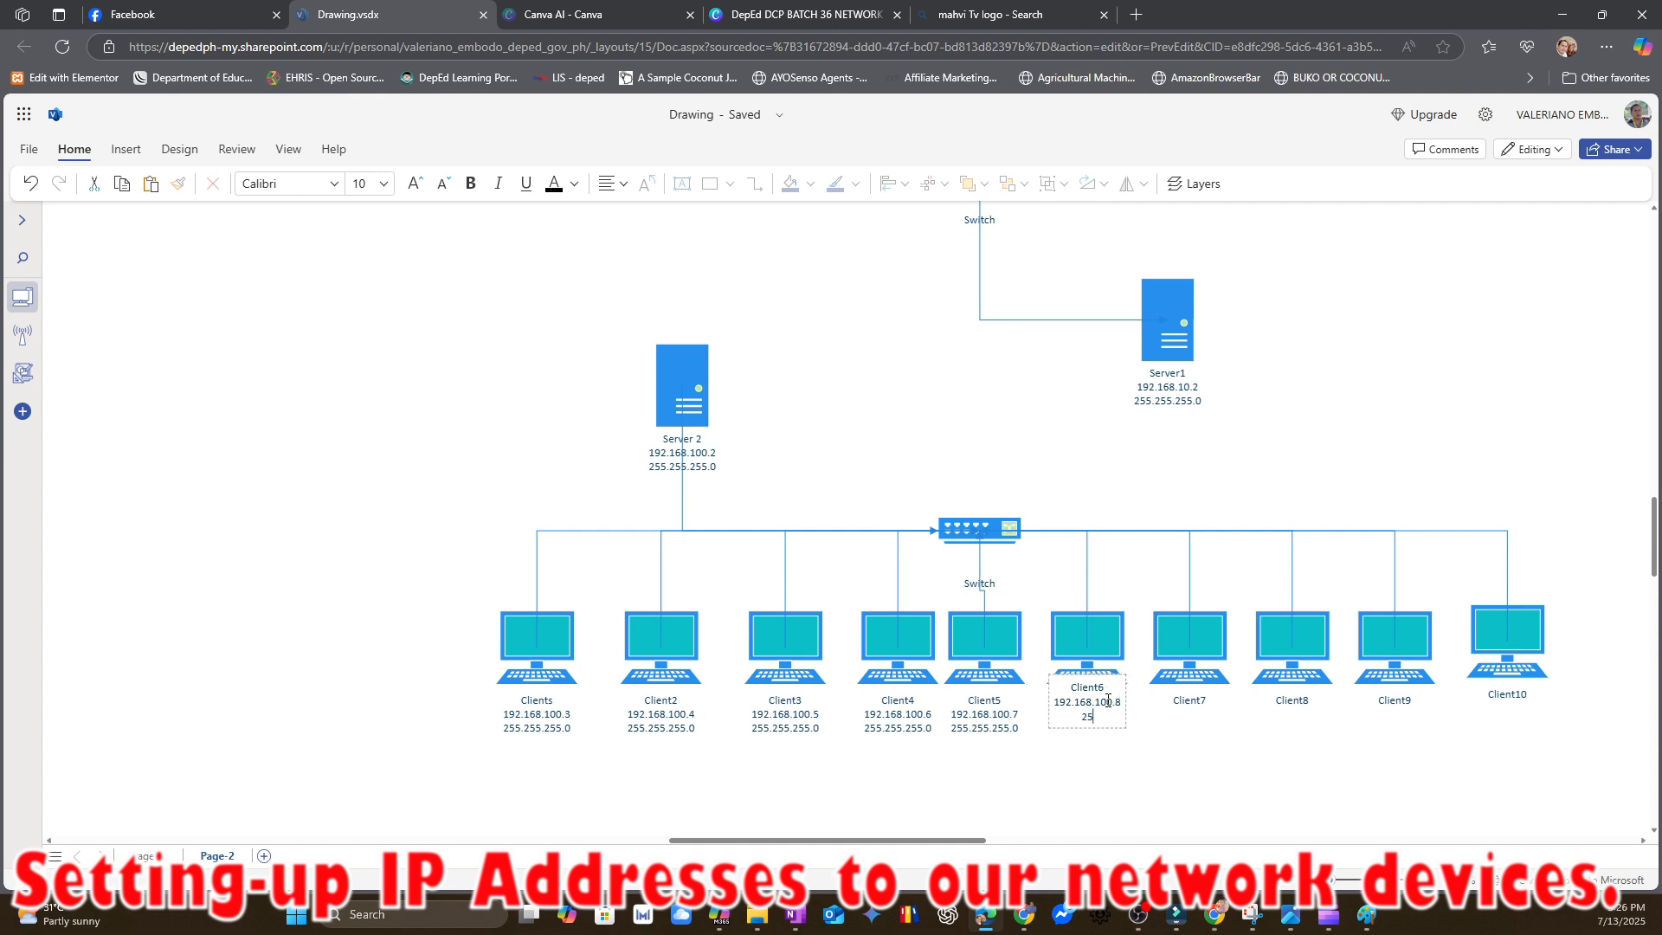
text(5.255.255.0)
- Add the IP address 192.168.100.9 and subnet mask 255.255.255.0 to the Client7 label in the Server 2 network
click(1193, 645)
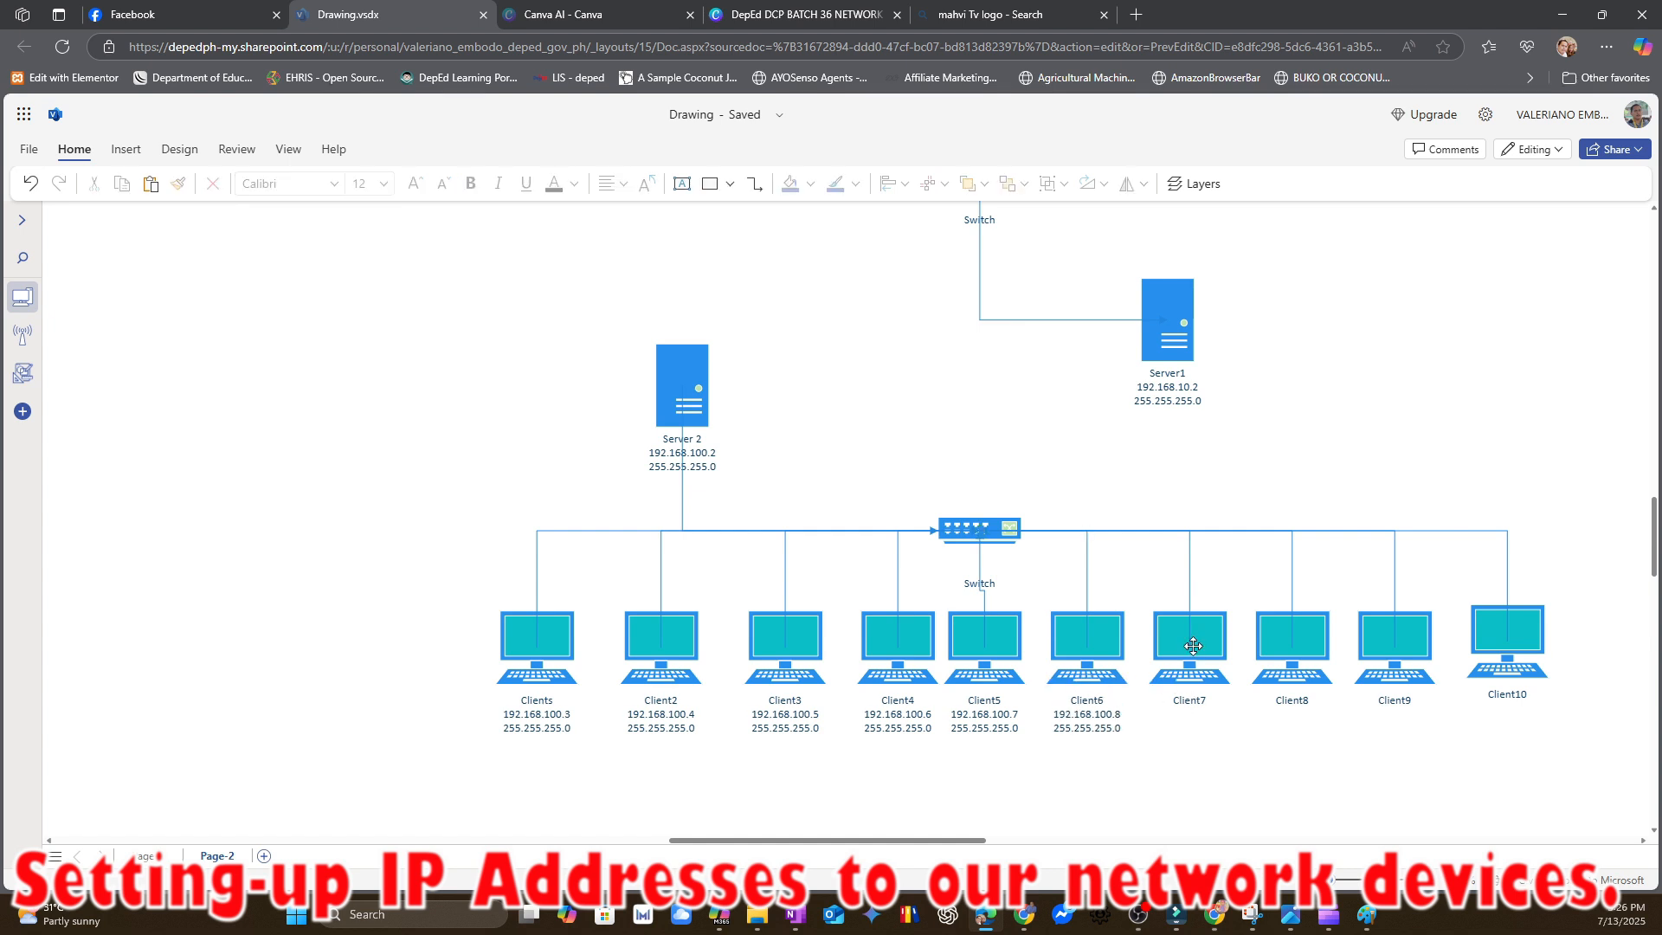
double_click(1192, 645)
click(1210, 703)
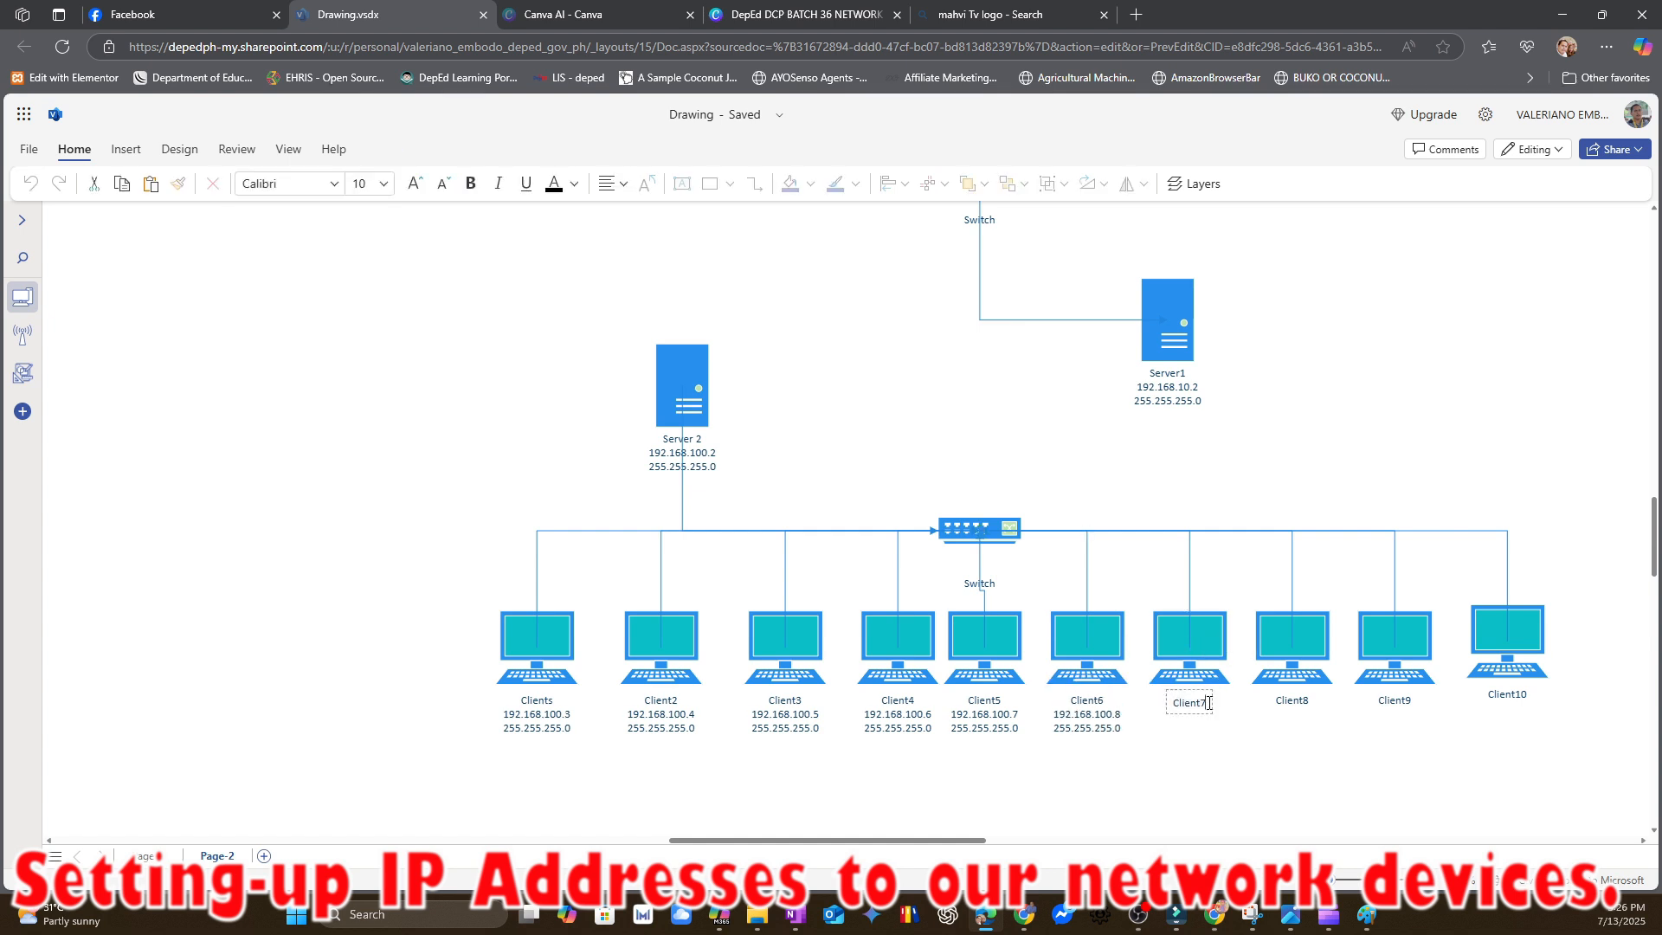
key(Return)
text(192.168.100.9)
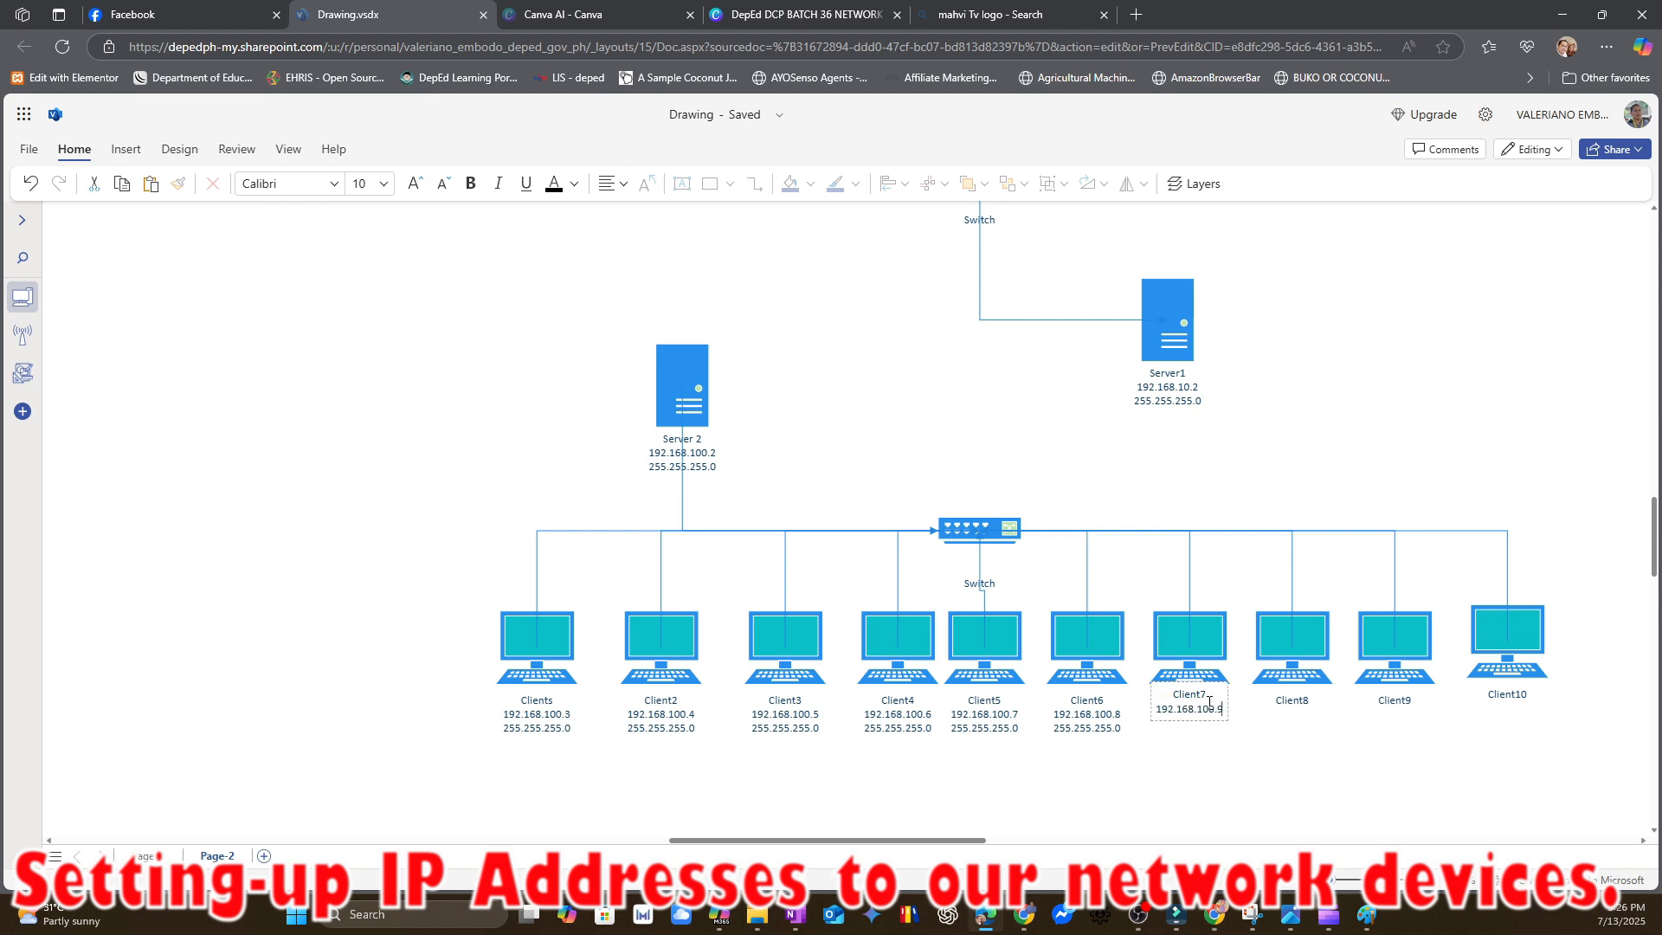
key(Return)
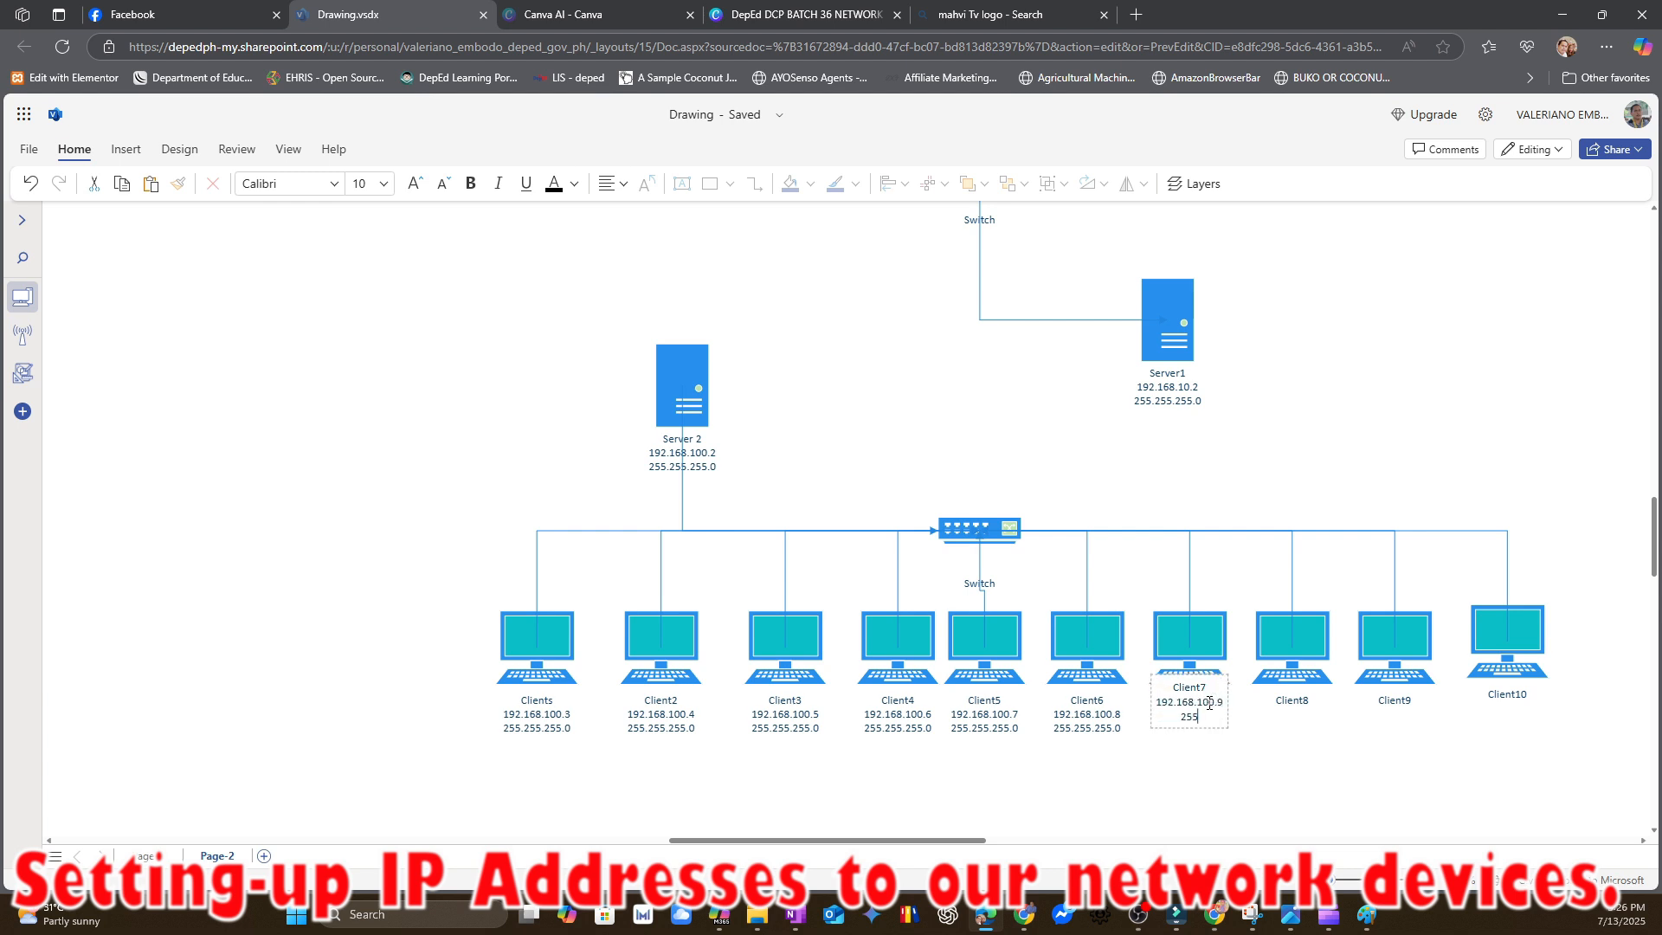
text(255.255.255.0)
click(1301, 767)
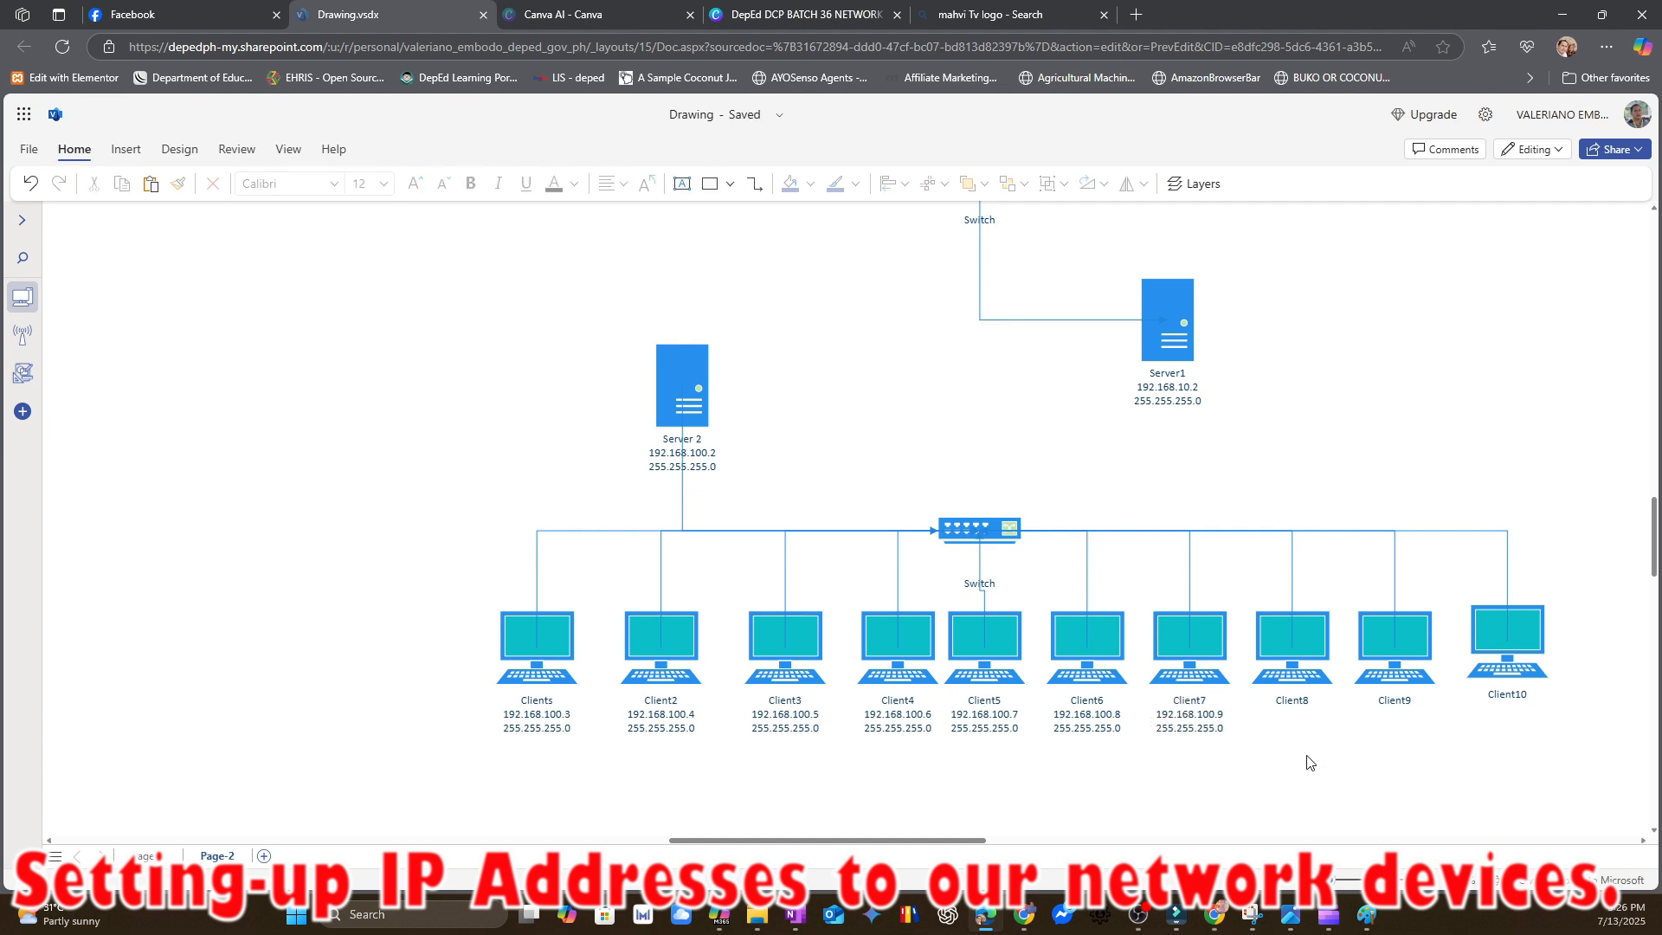
- Add the IP address 192.168.100.10 to the Client8 label in the Server 2 network
click(1301, 634)
double_click(1301, 634)
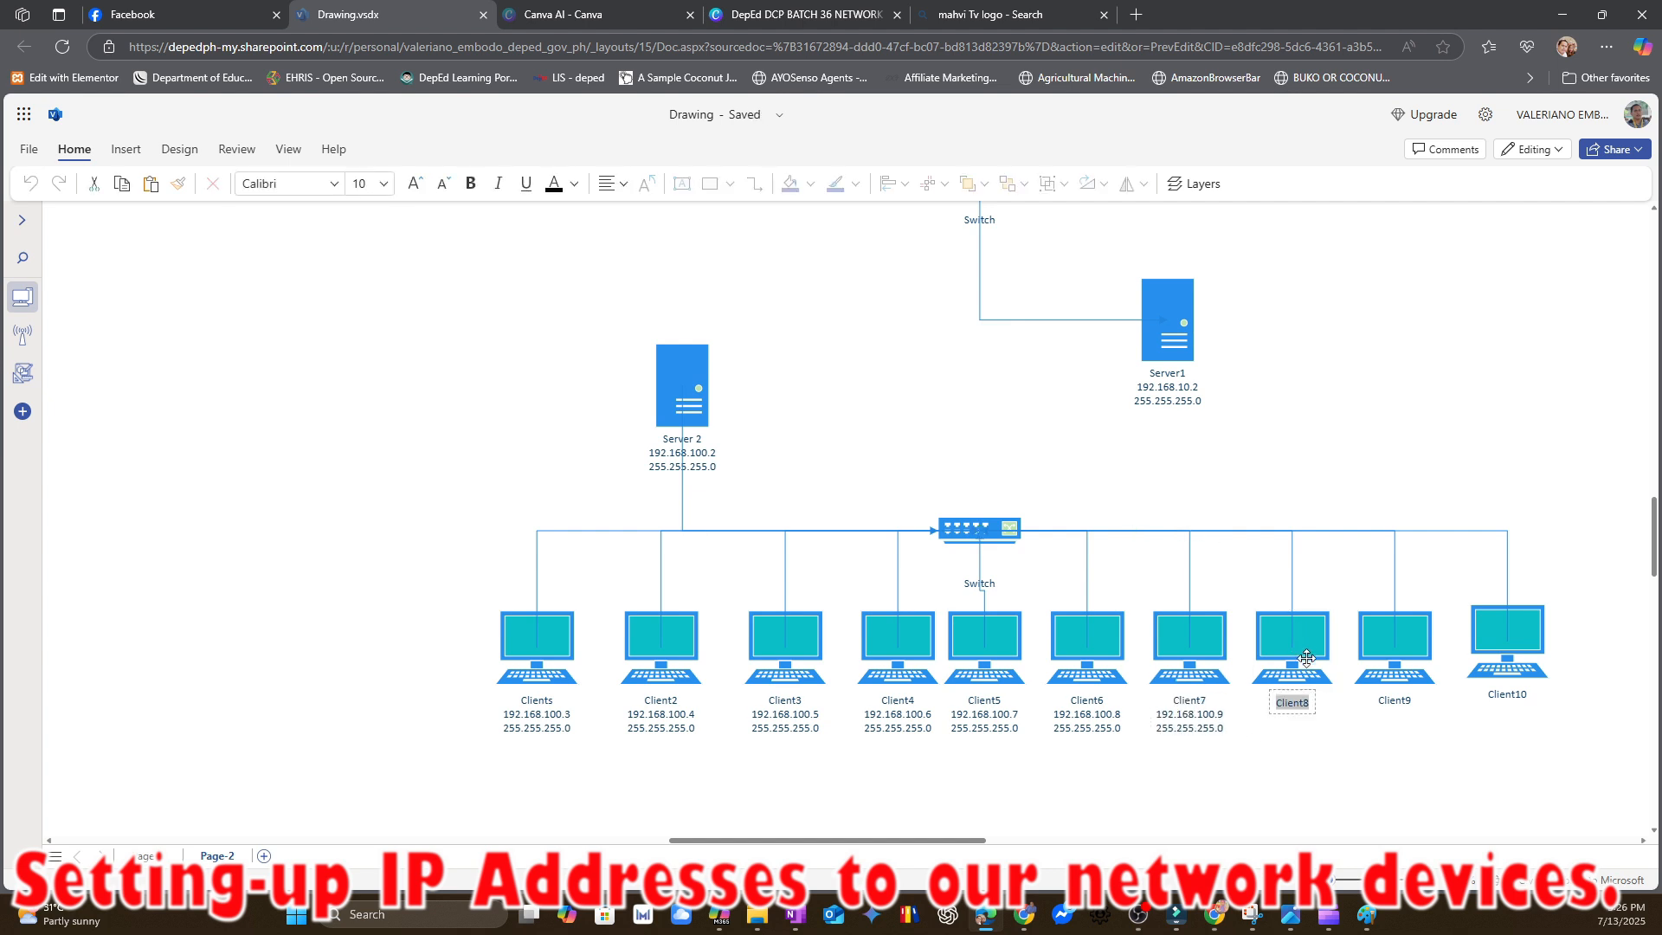
click(1310, 699)
key(Return)
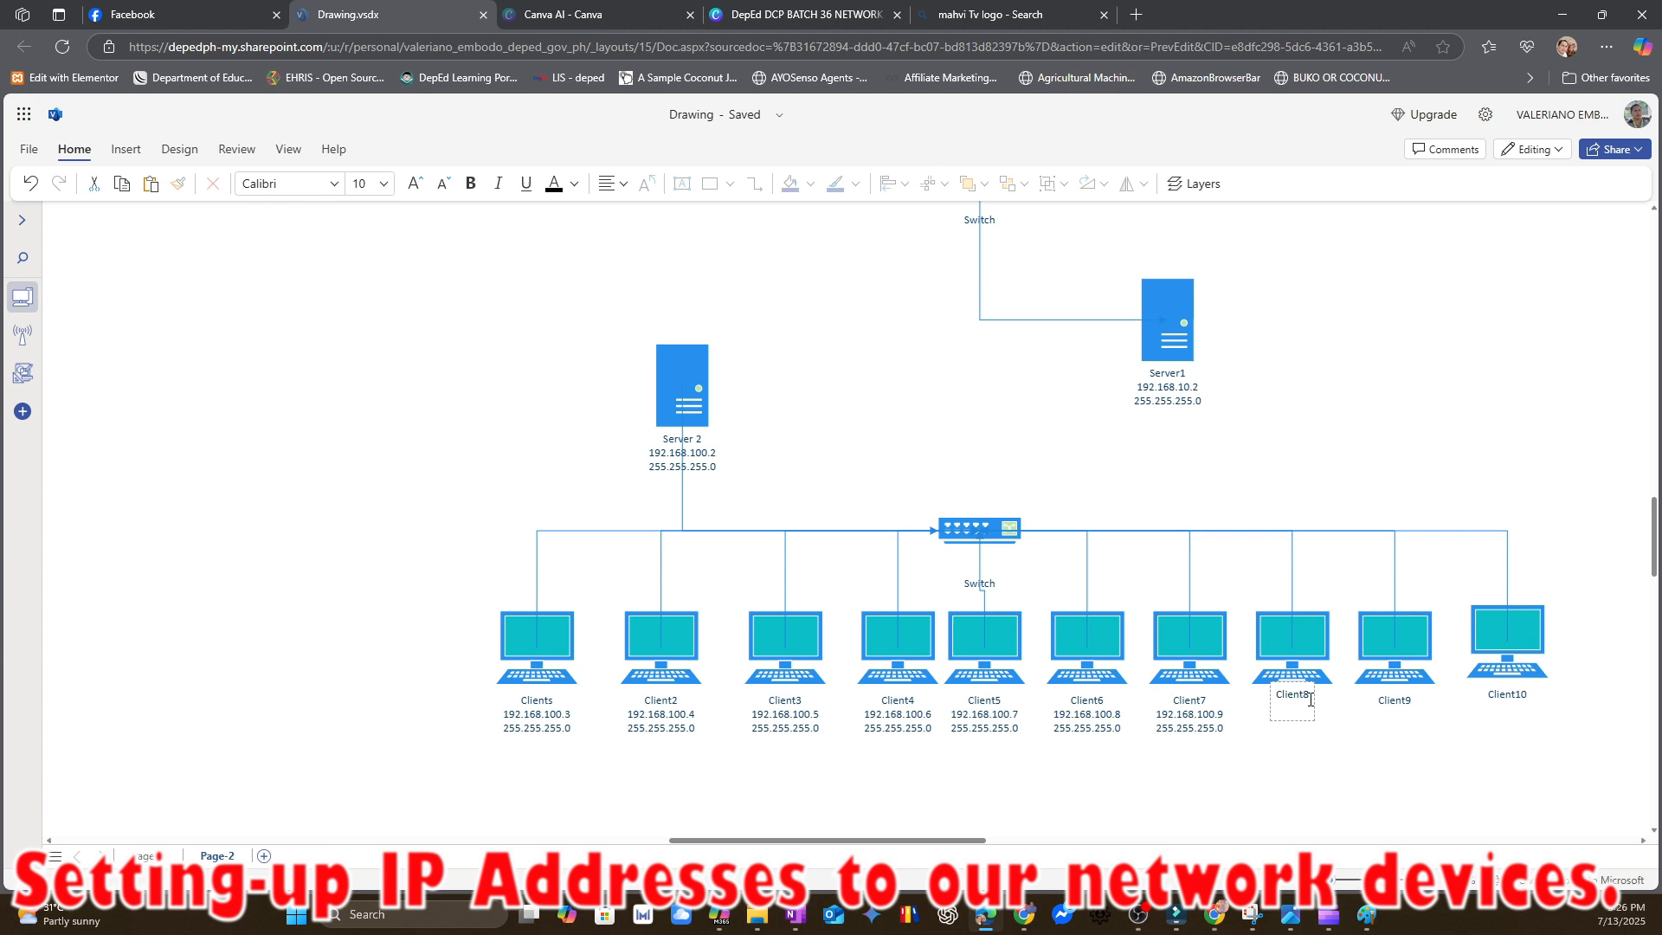
text(192.168.100.10)
key(Return)
key(BackSpace)
key(BackSpace)
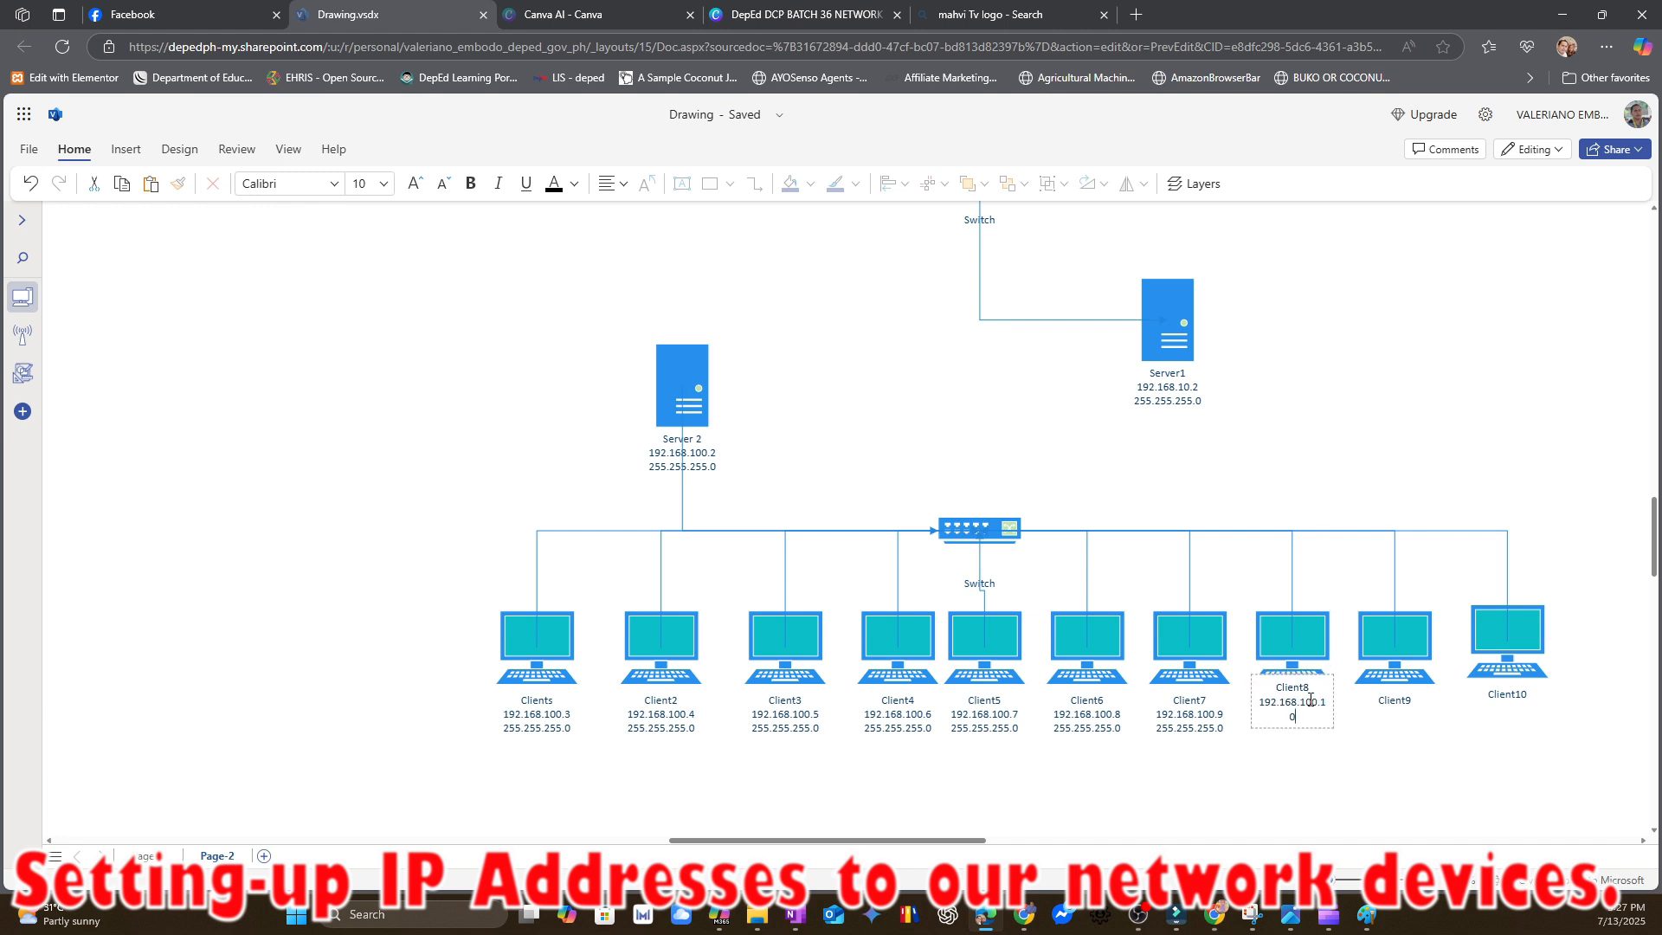
text(0)
key(Return)
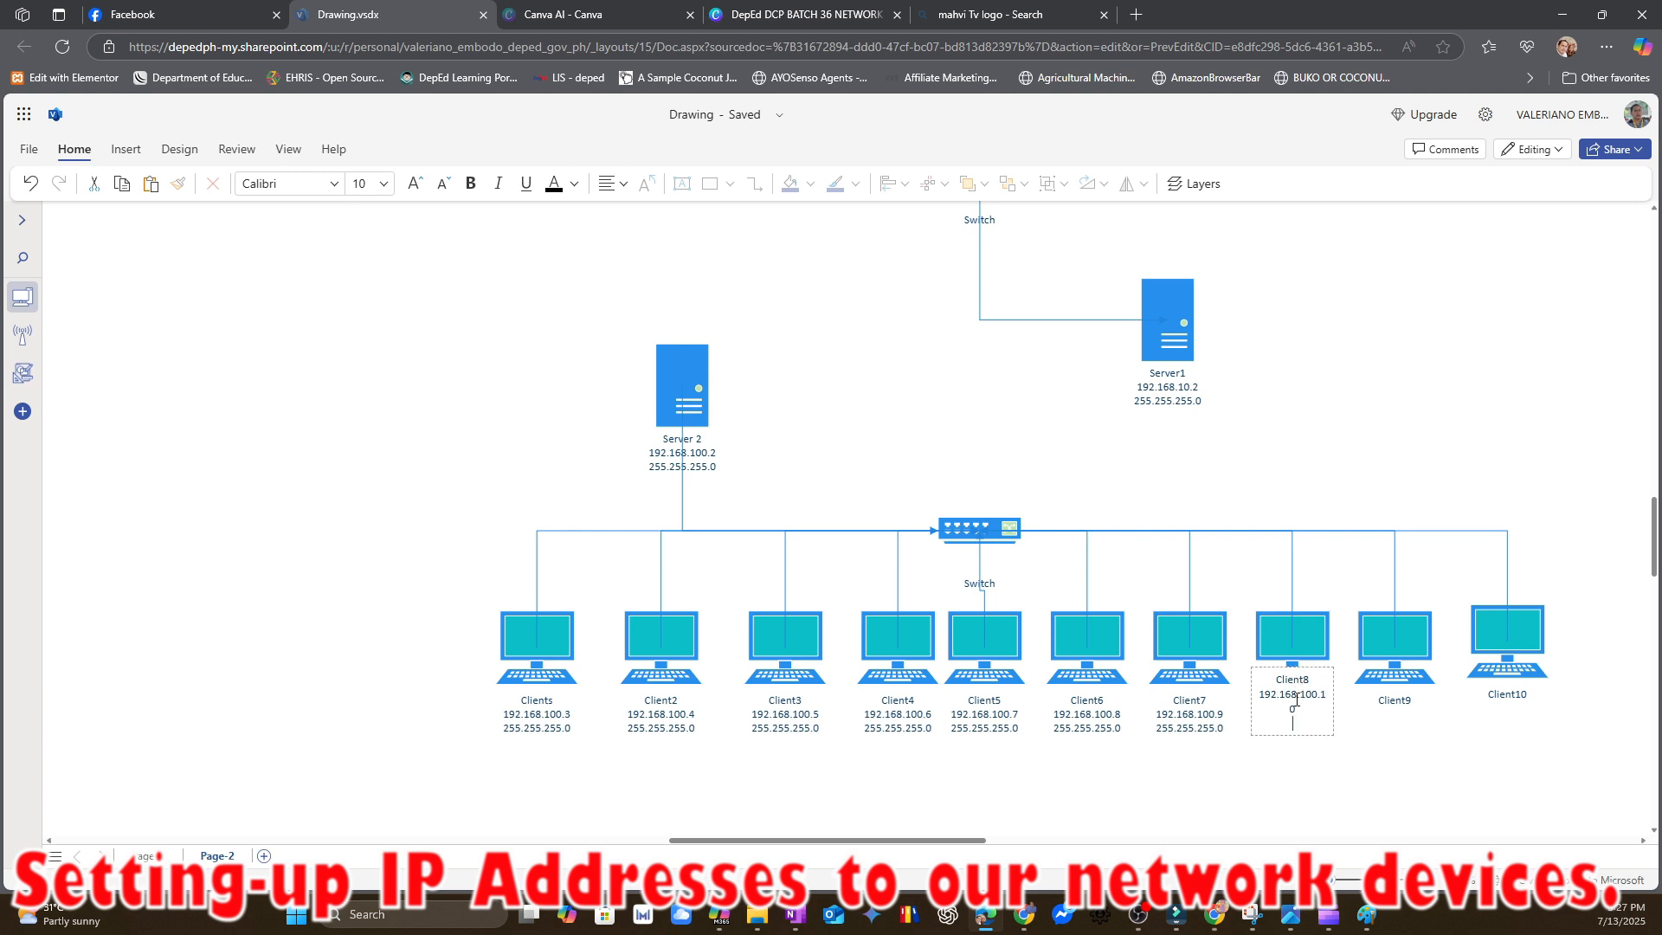
- Change the IP address in the Server 2 label to 192.168.1.2
click(692, 389)
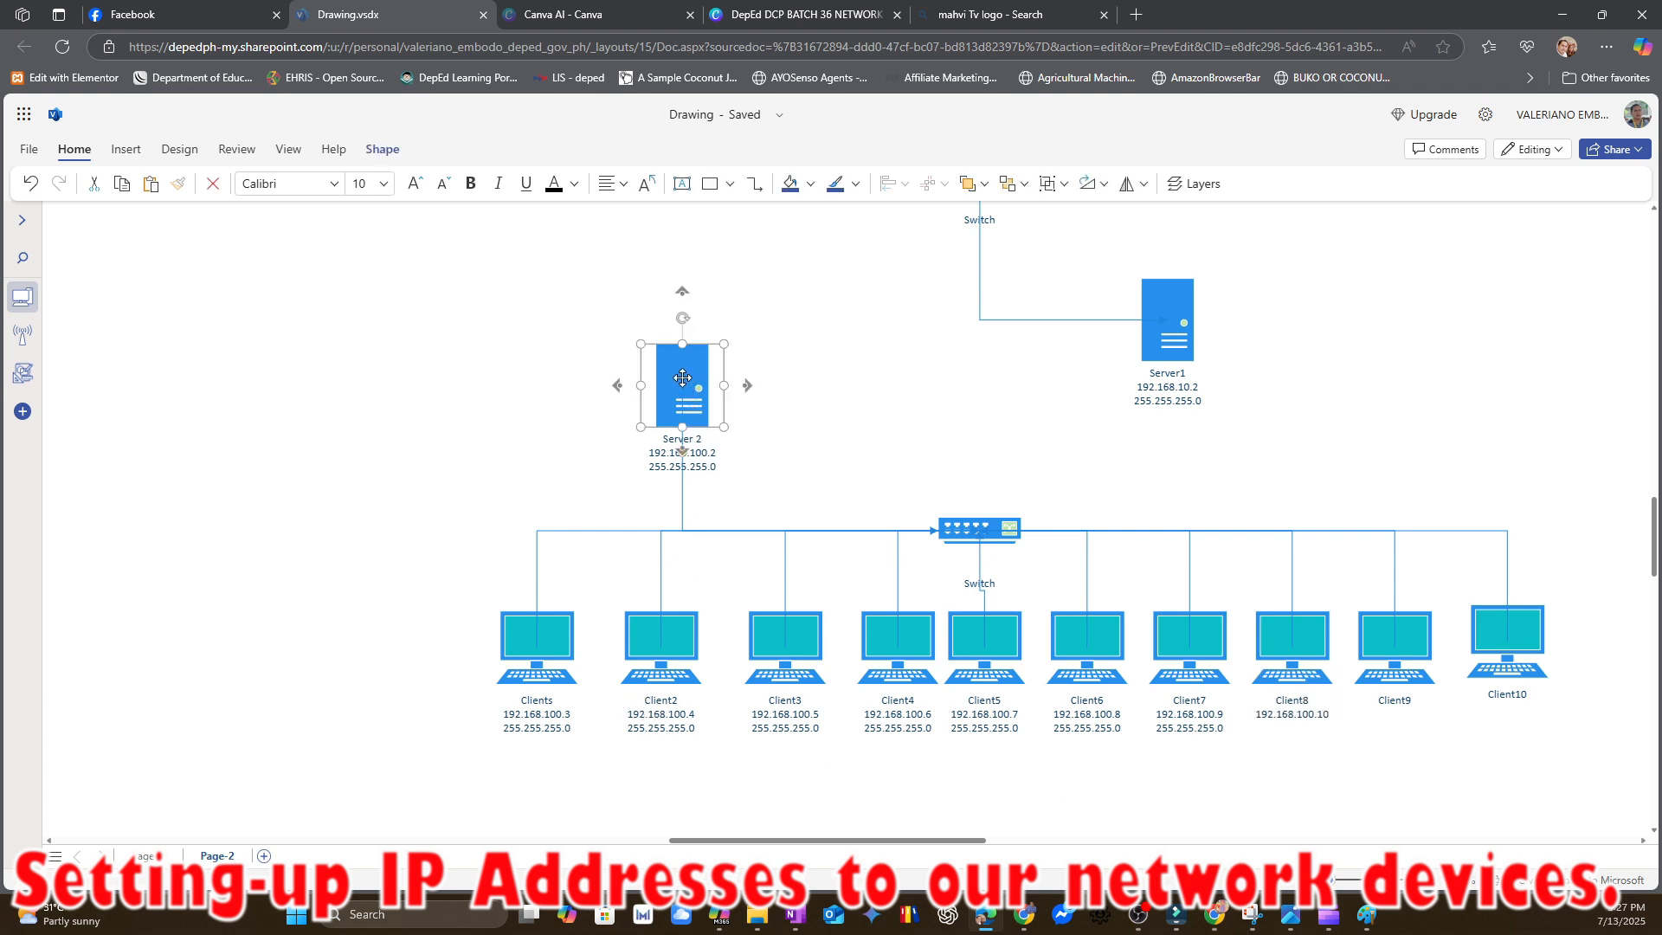
click(795, 443)
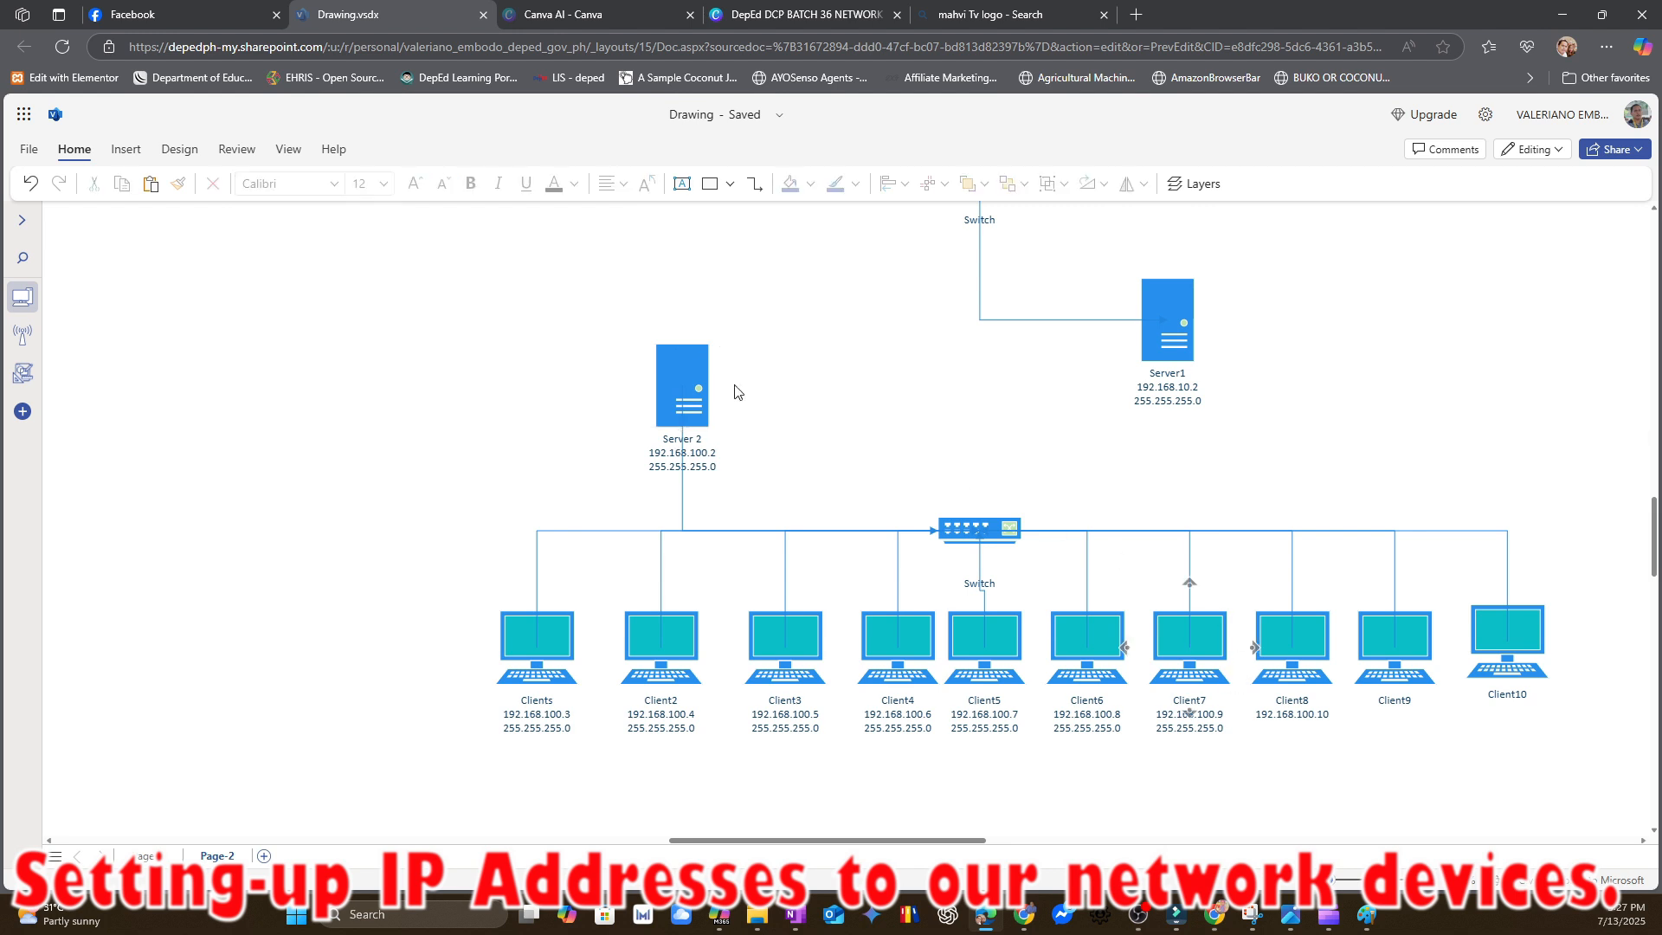
double_click(669, 379)
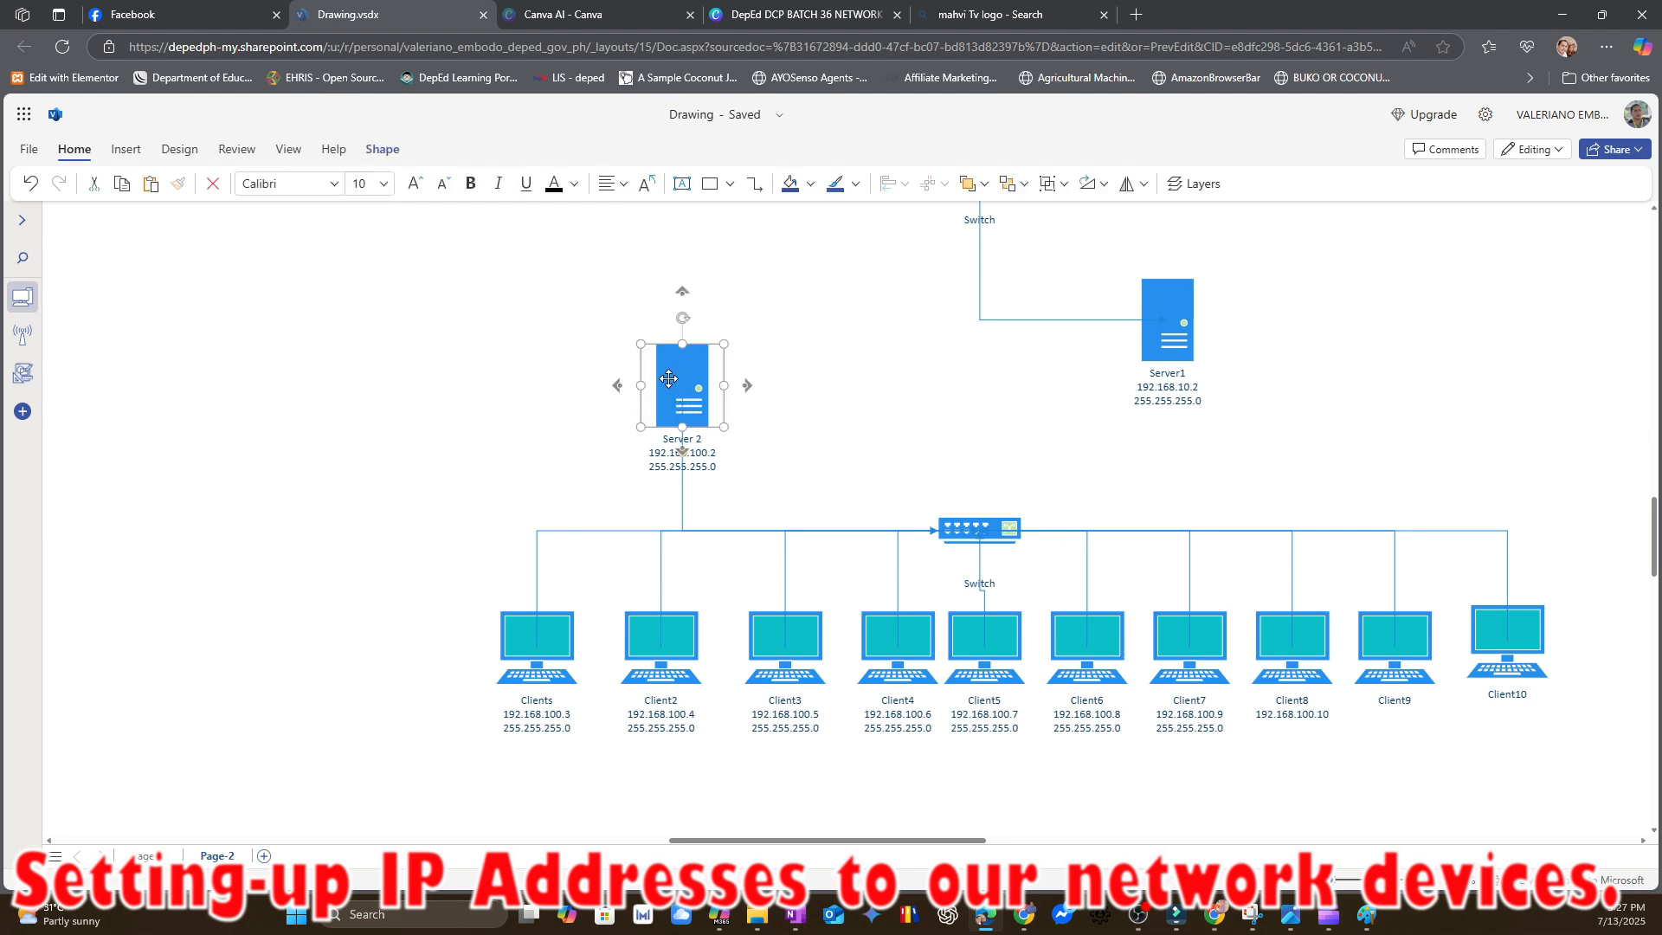
click(708, 453)
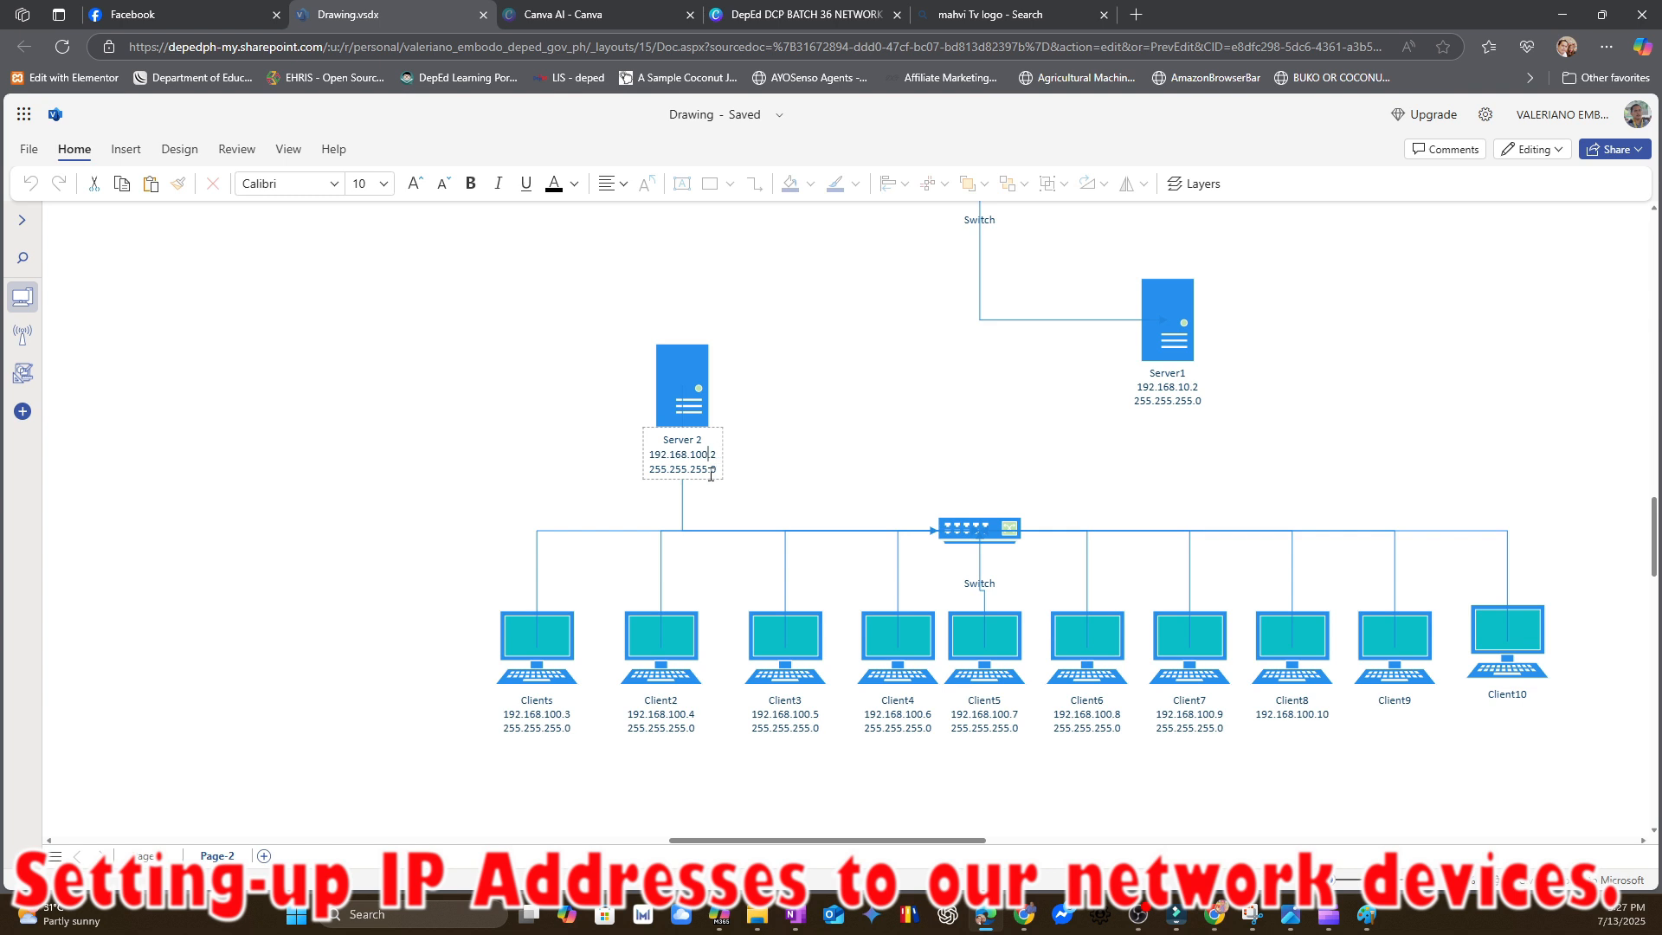
key(BackSpace)
key(BackSpace)
- Change the IP address in the Clients label of the Server 2 network to 192.168.1.3
double_click(554, 716)
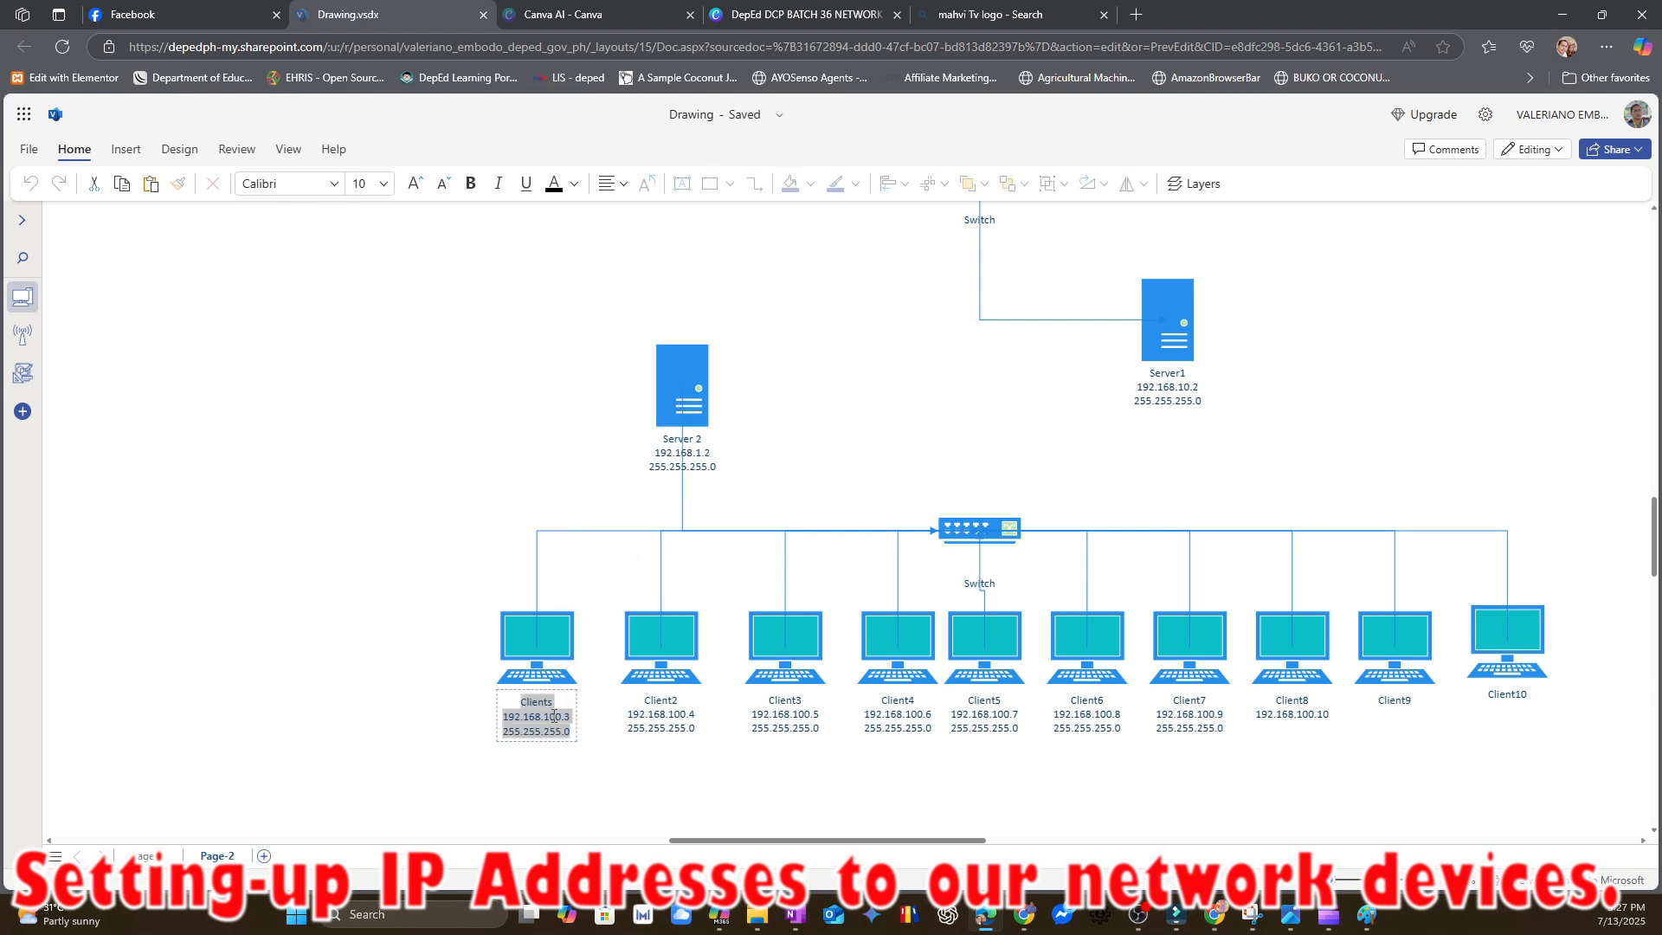
click(558, 715)
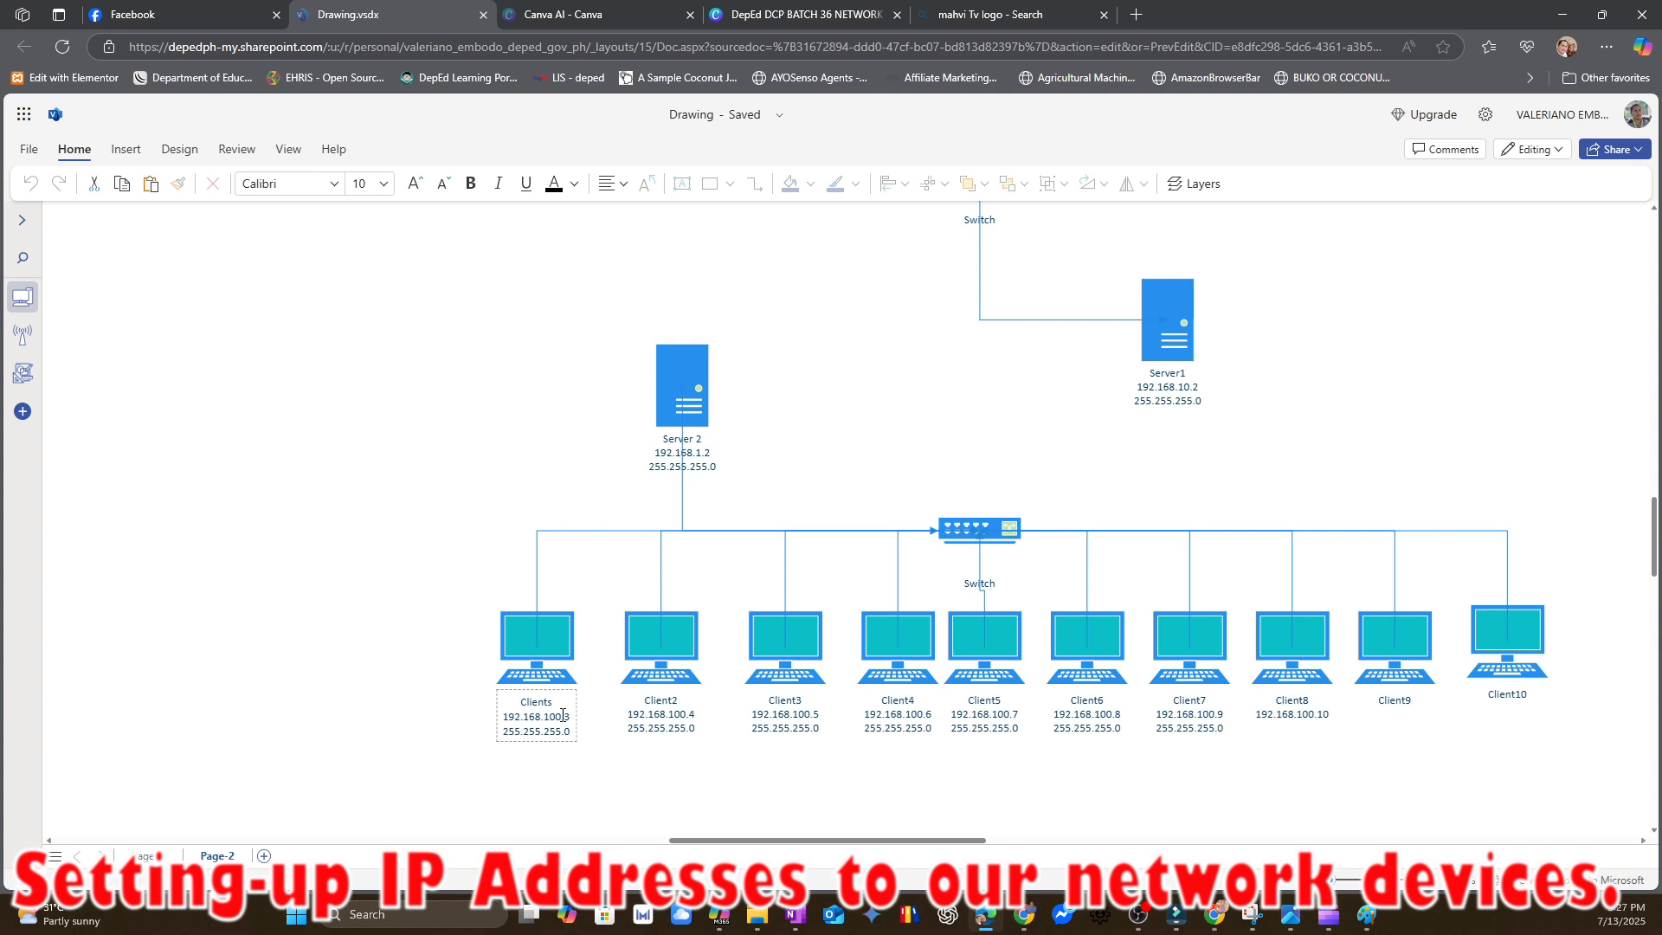
key(BackSpace)
key(BackSpace)
- Change the IP address in the Client2 label of the Server 2 network to 192.168.1.4
click(672, 676)
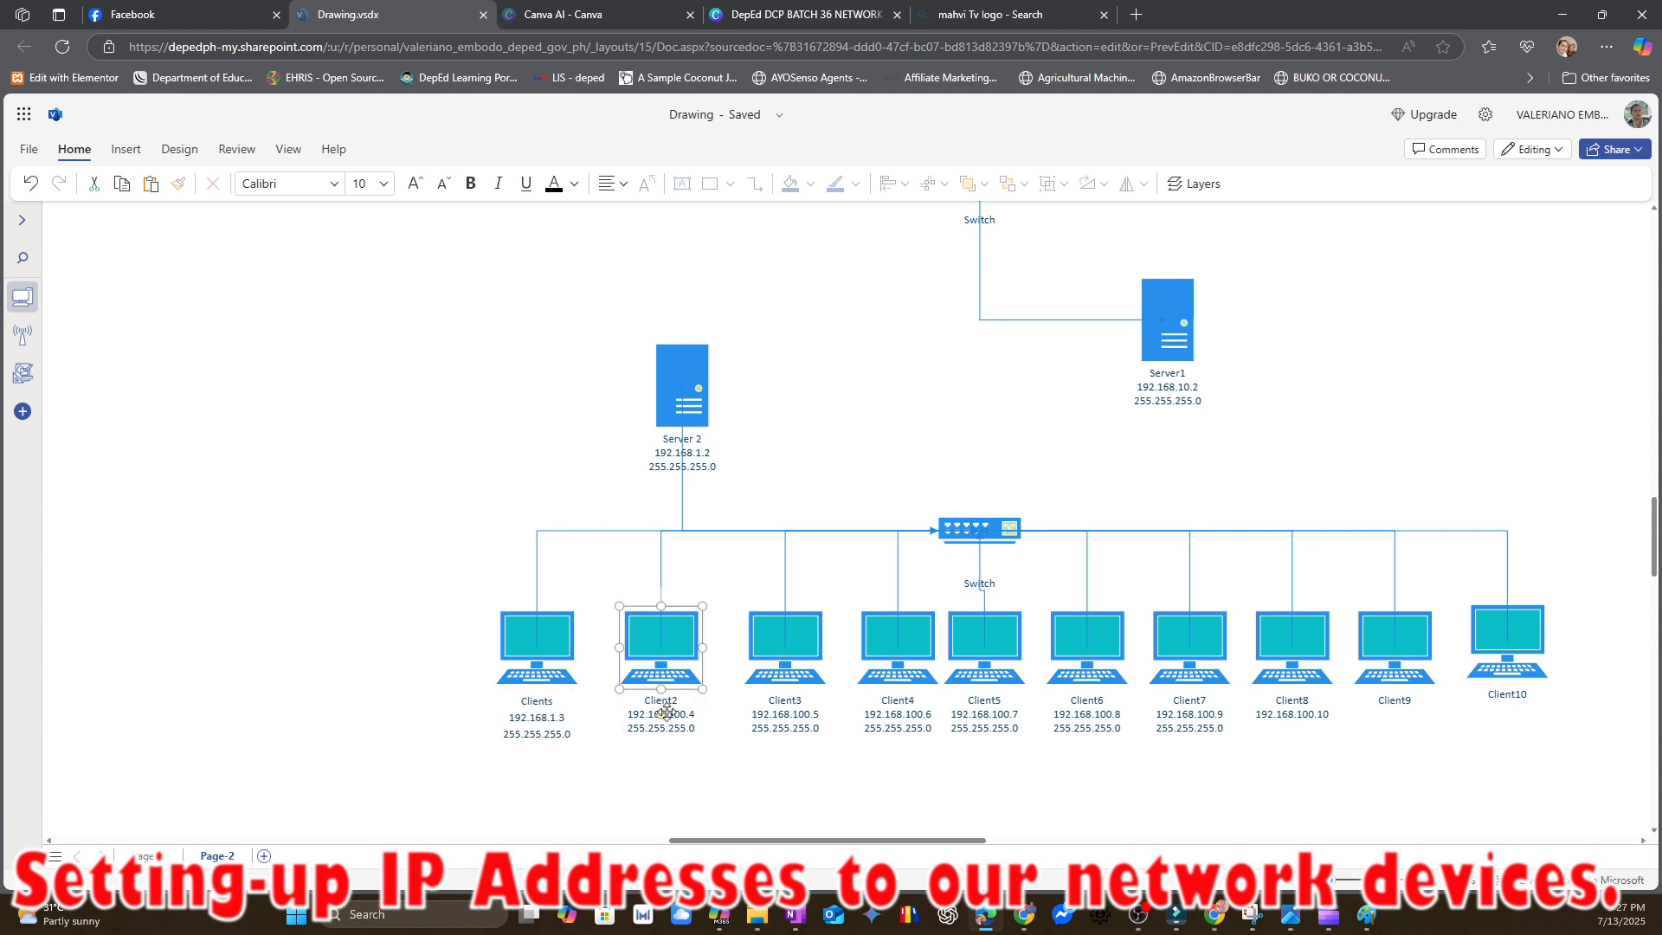
double_click(675, 655)
click(686, 715)
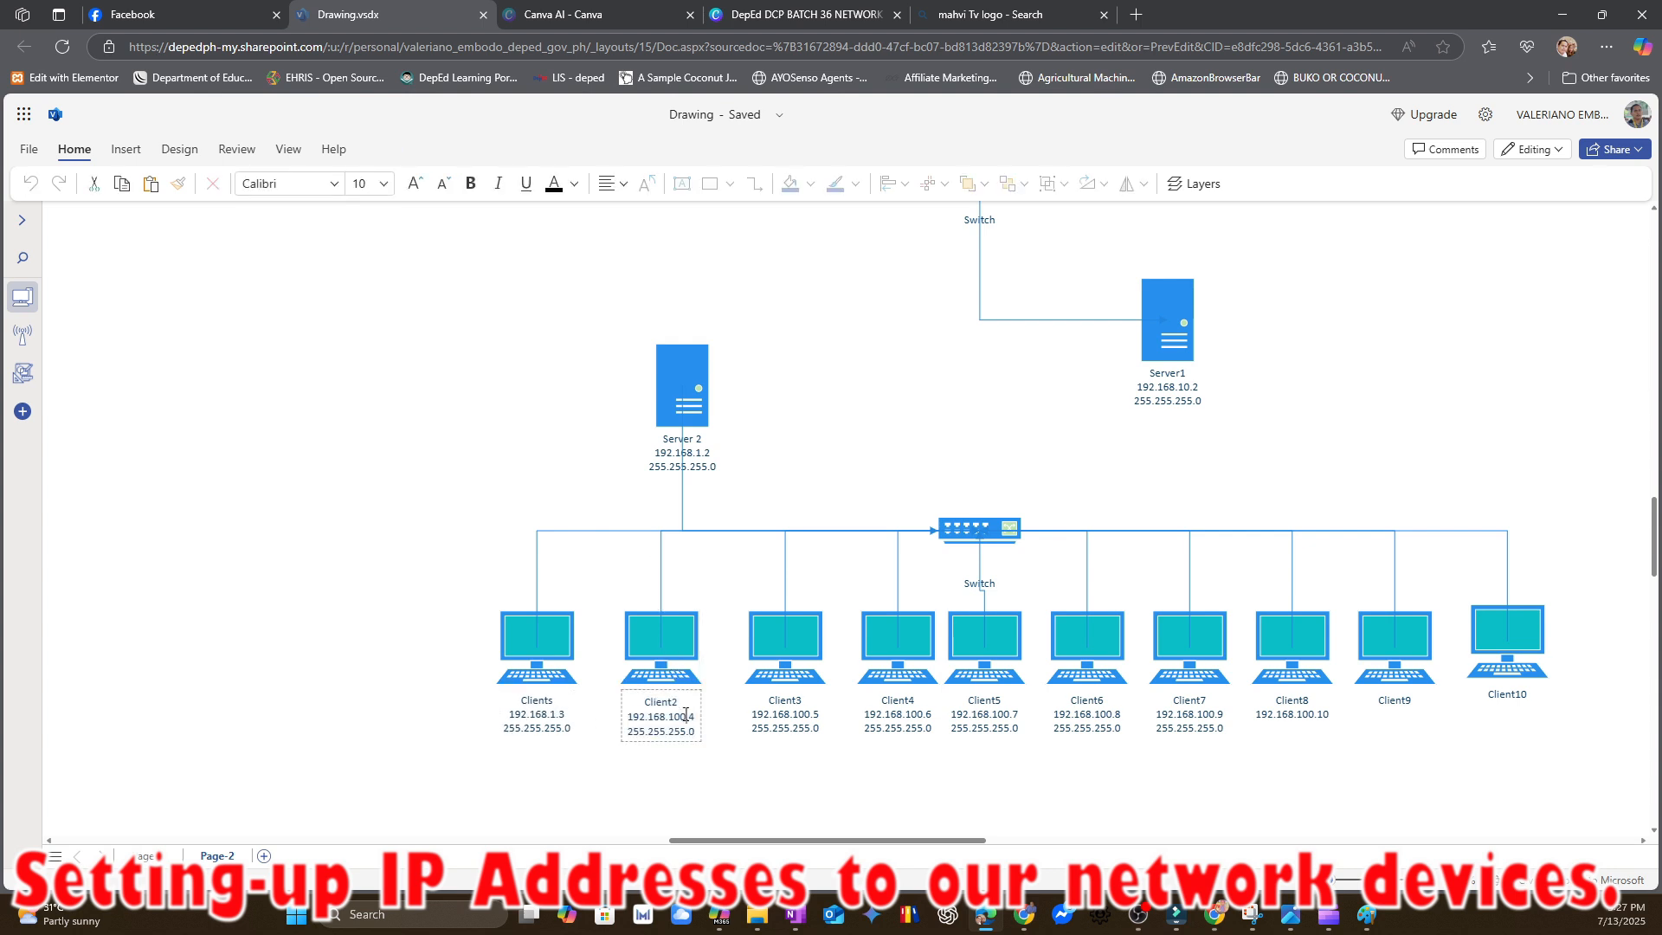
key(BackSpace)
key(BackSpace)
- Change the IP address in the Client3 label of the Server 2 network to 192.168.1.5
double_click(814, 674)
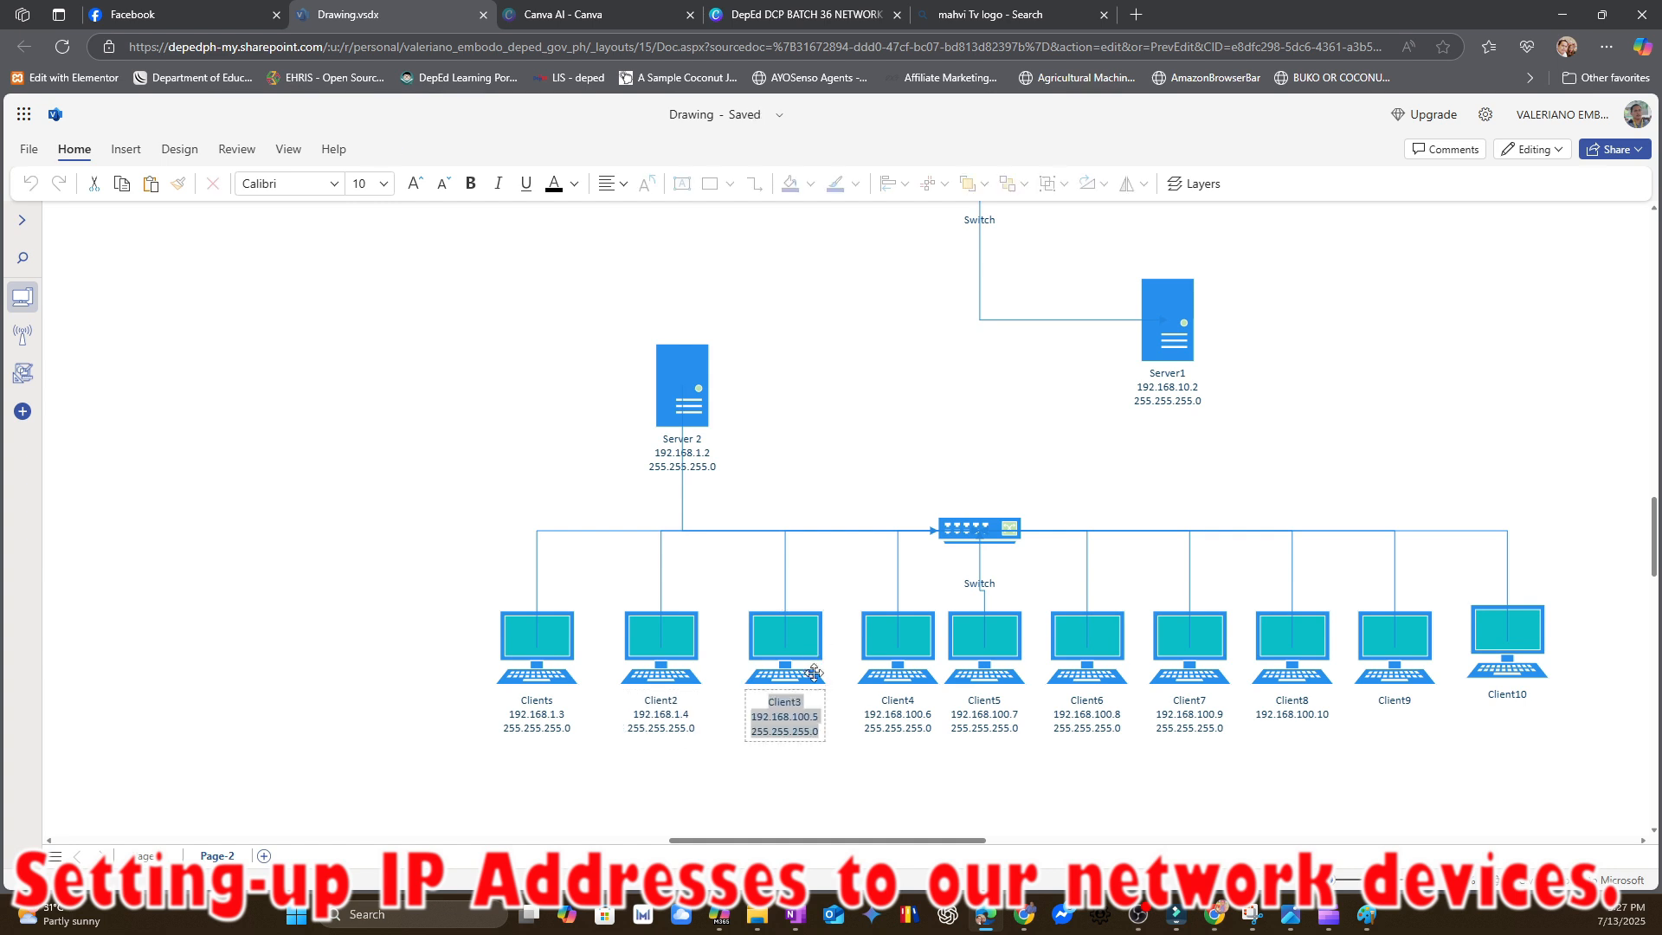
click(812, 717)
key(BackSpace)
key(BackSpace)
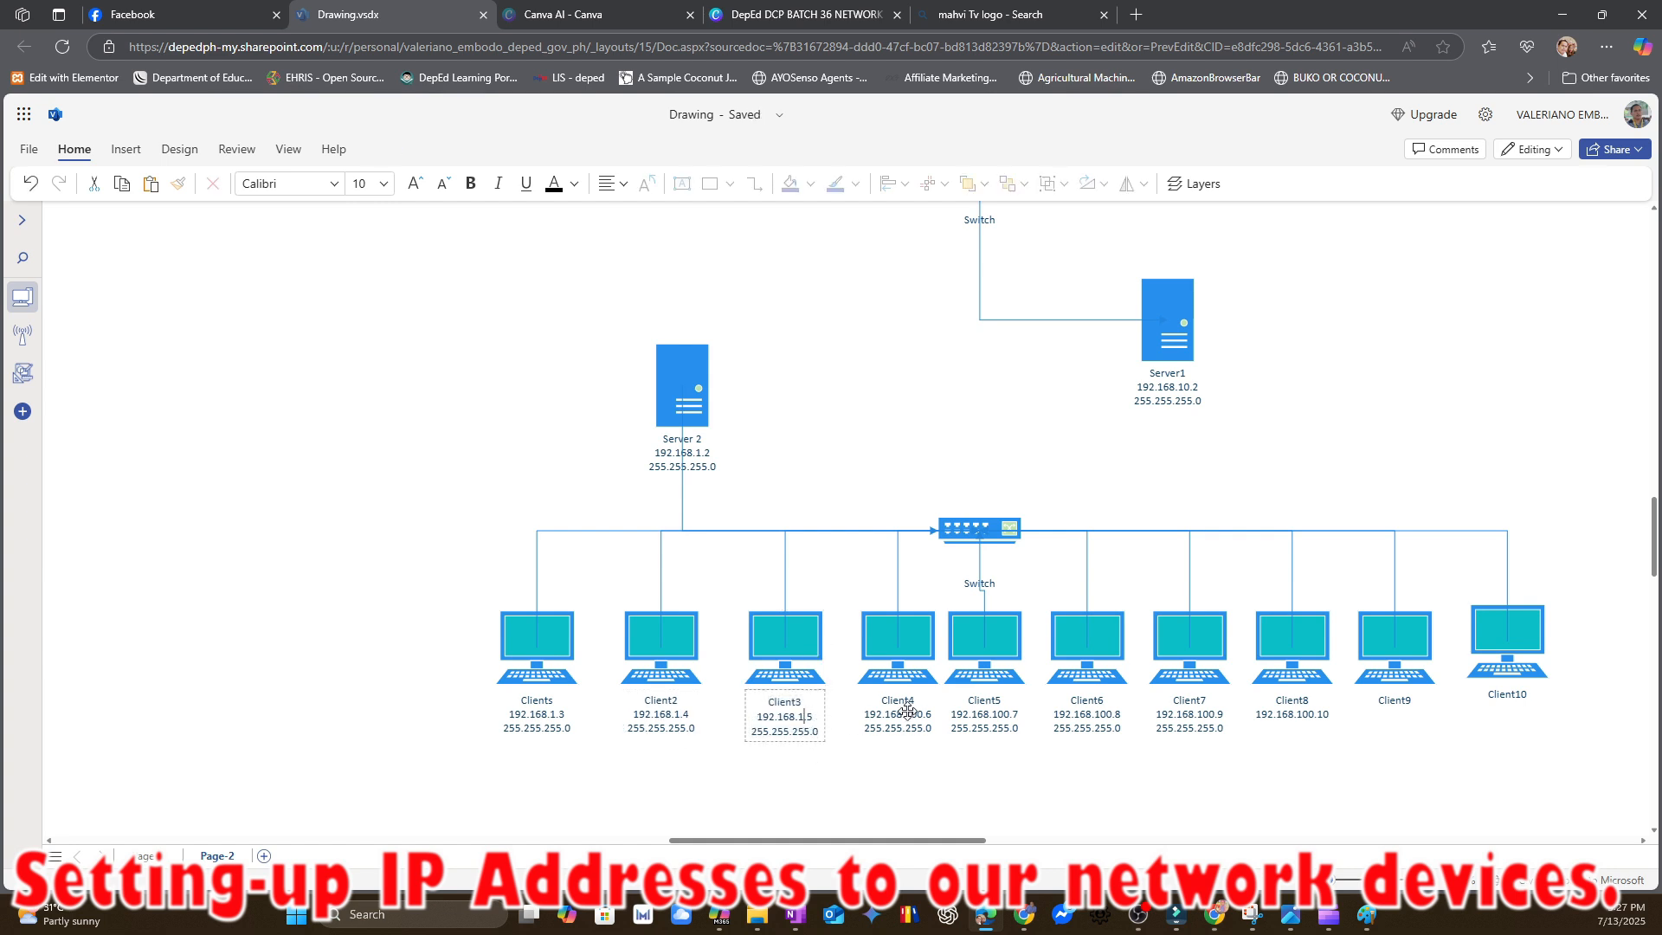
- Change the IP address in the Client4 label of the Server 2 network to 192.168.1.6
double_click(899, 639)
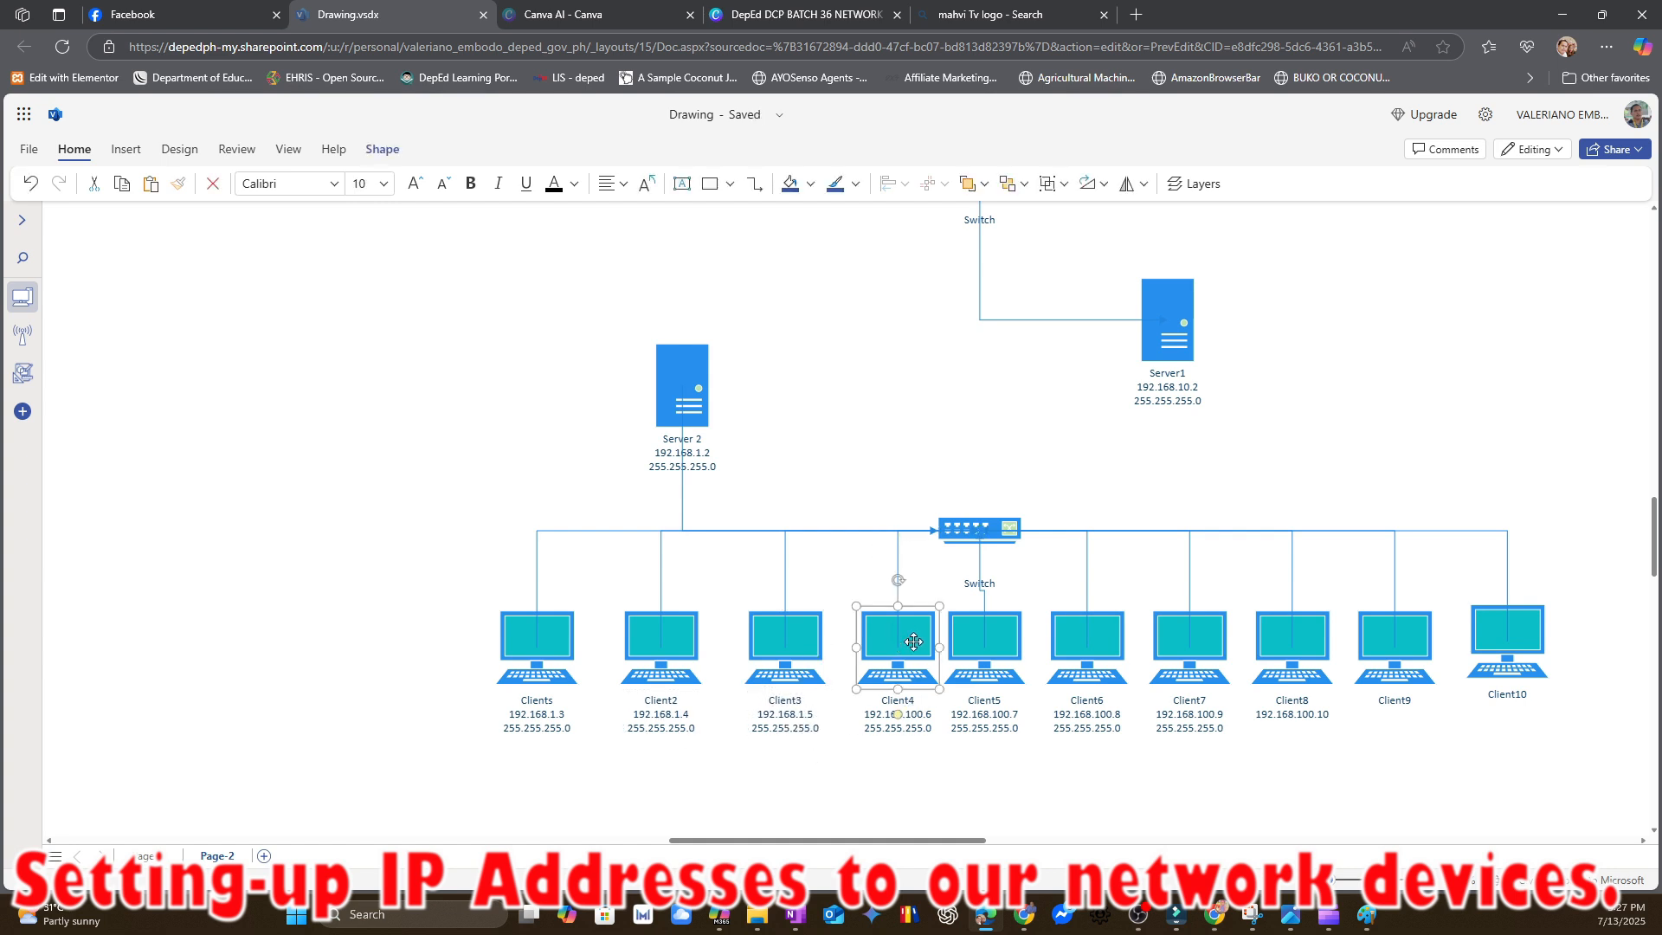
click(922, 717)
key(BackSpace)
key(BackSpace)
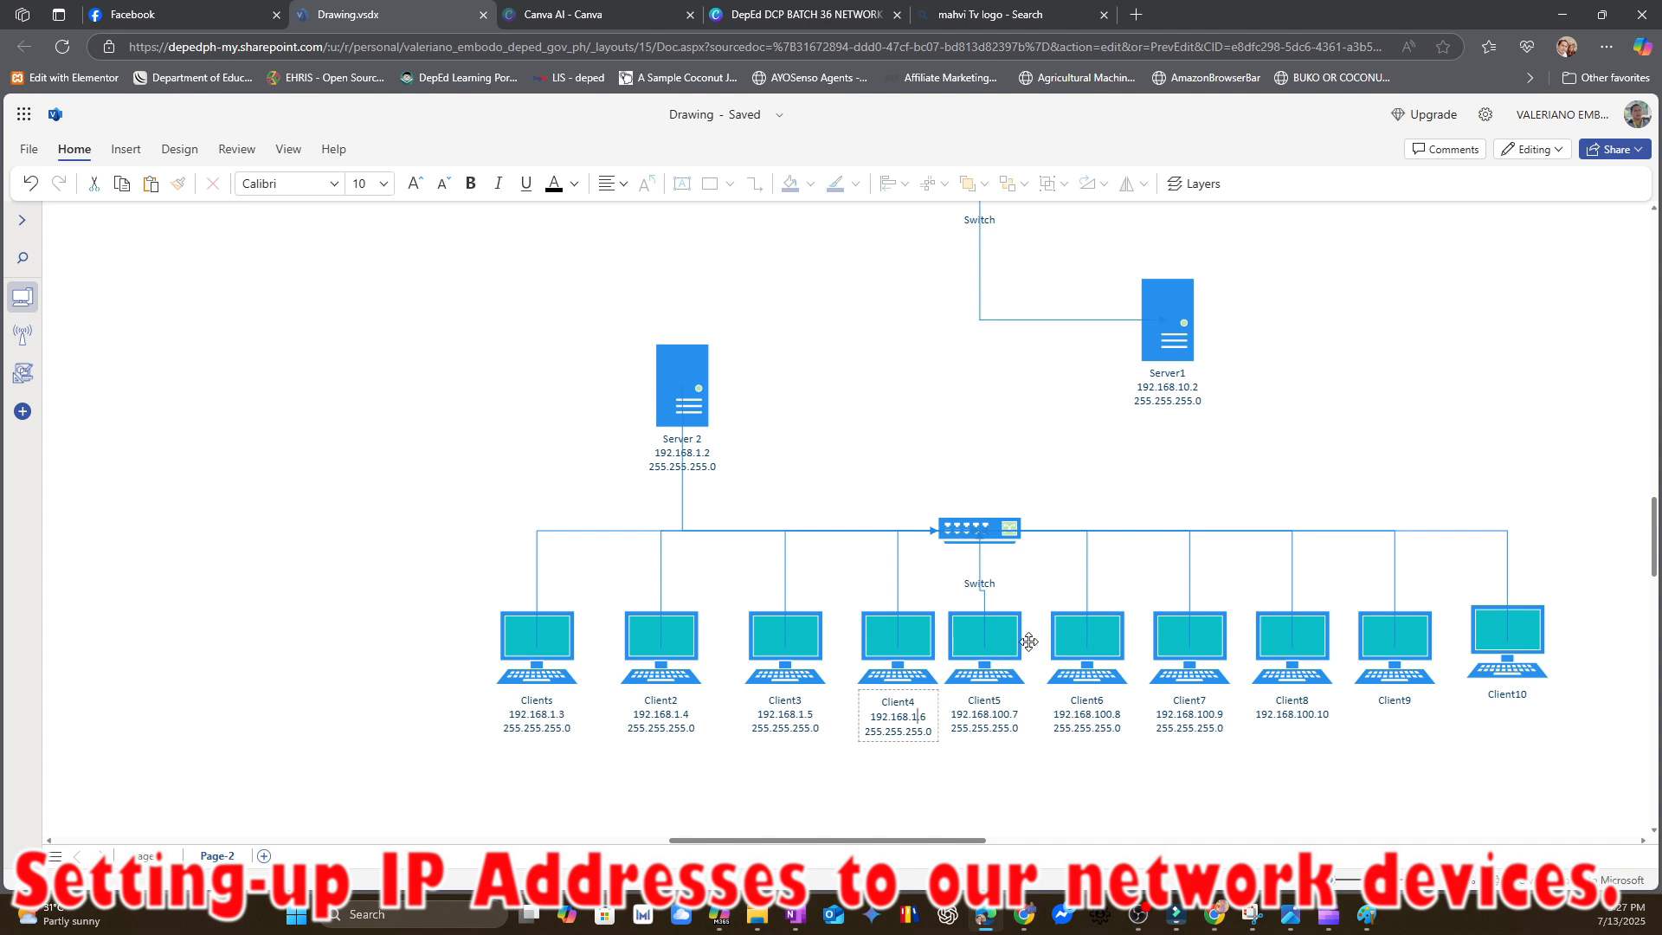
- Change the IP address in the Client5 label of the Server 2 network to 192.168.1.7
click(996, 636)
double_click(996, 636)
click(1010, 716)
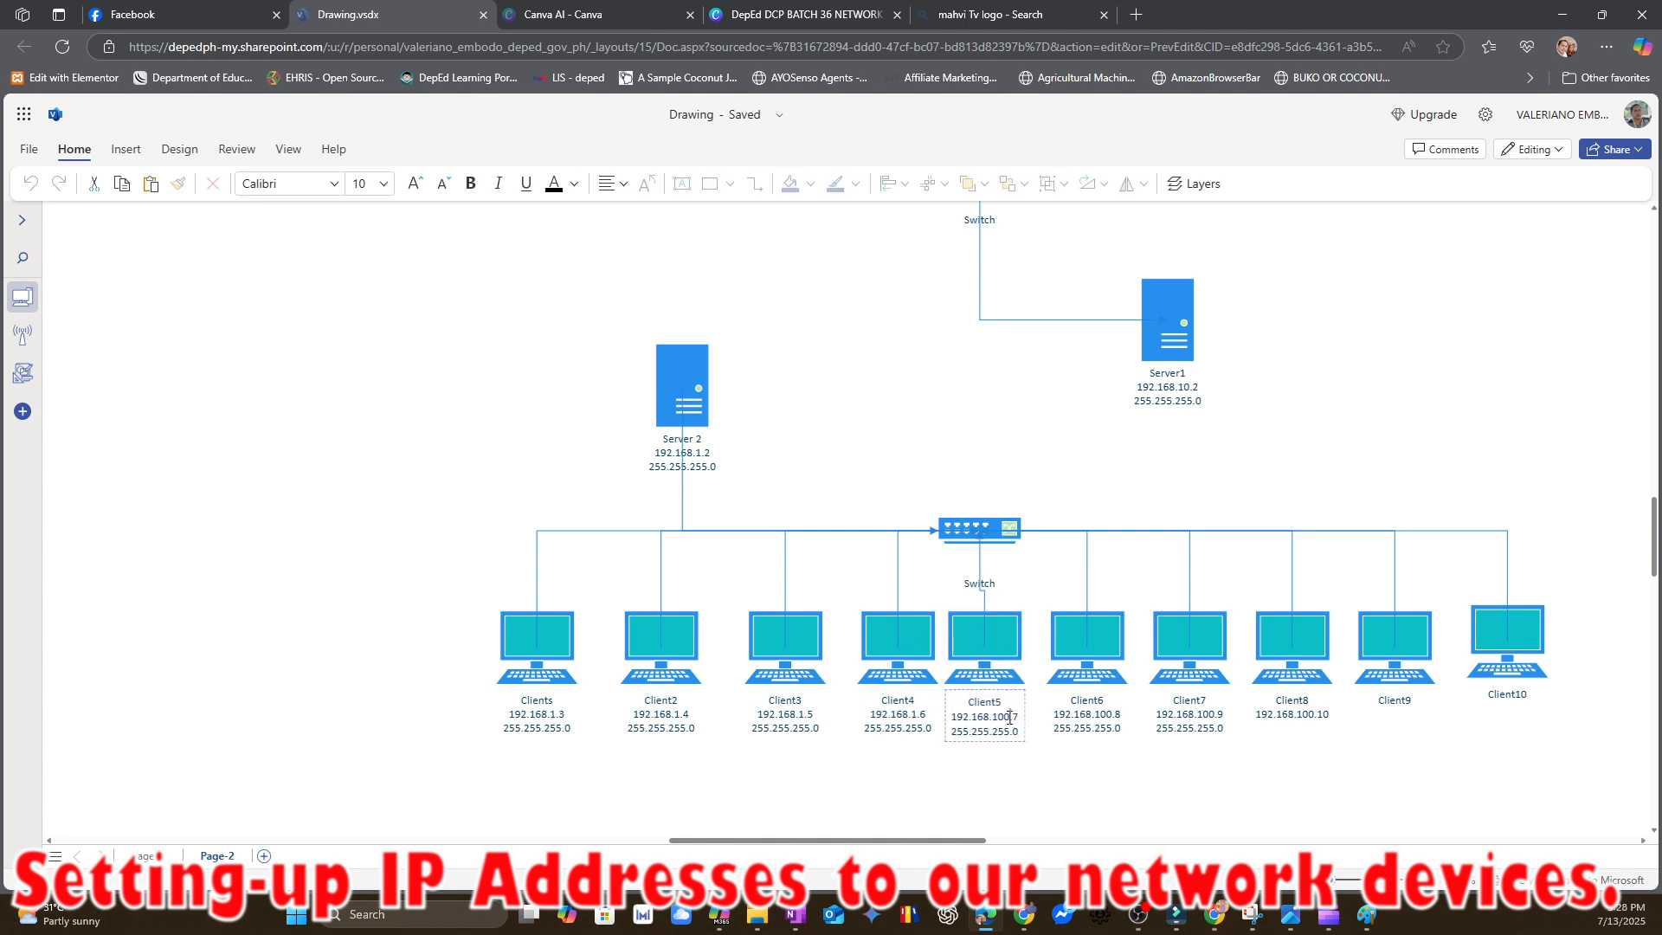
key(BackSpace)
key(BackSpace)
- Change the IP address in the Client6 label of the Server 2 network to 192.168.1.8
double_click(1118, 637)
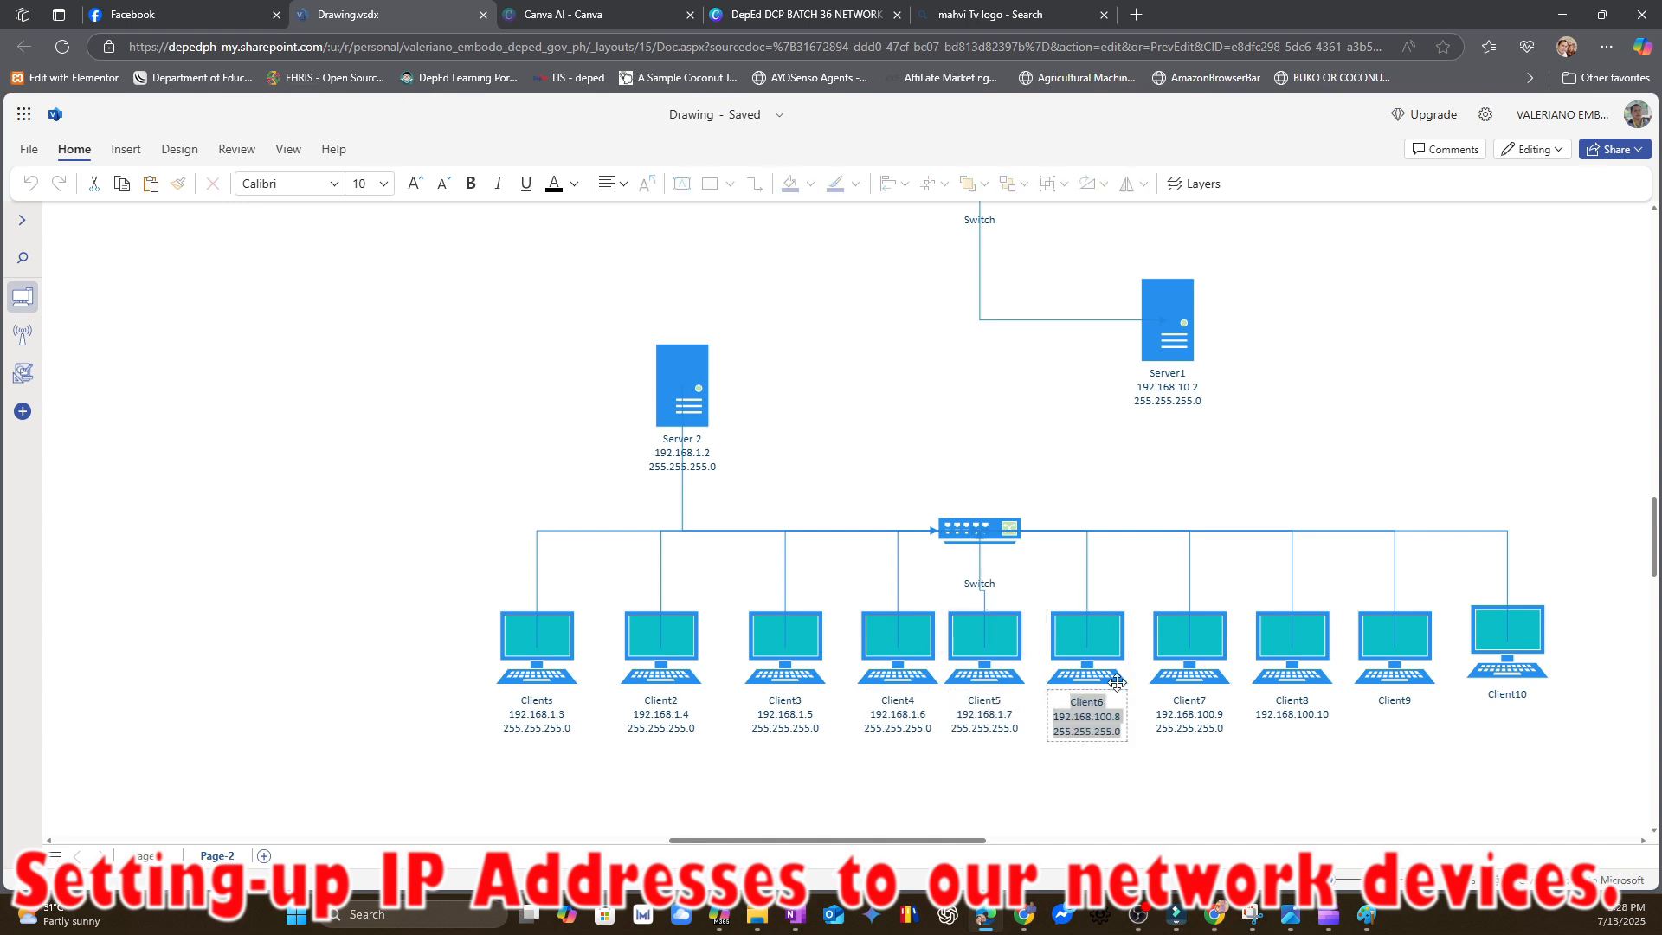
click(1112, 716)
key(BackSpace)
key(BackSpace)
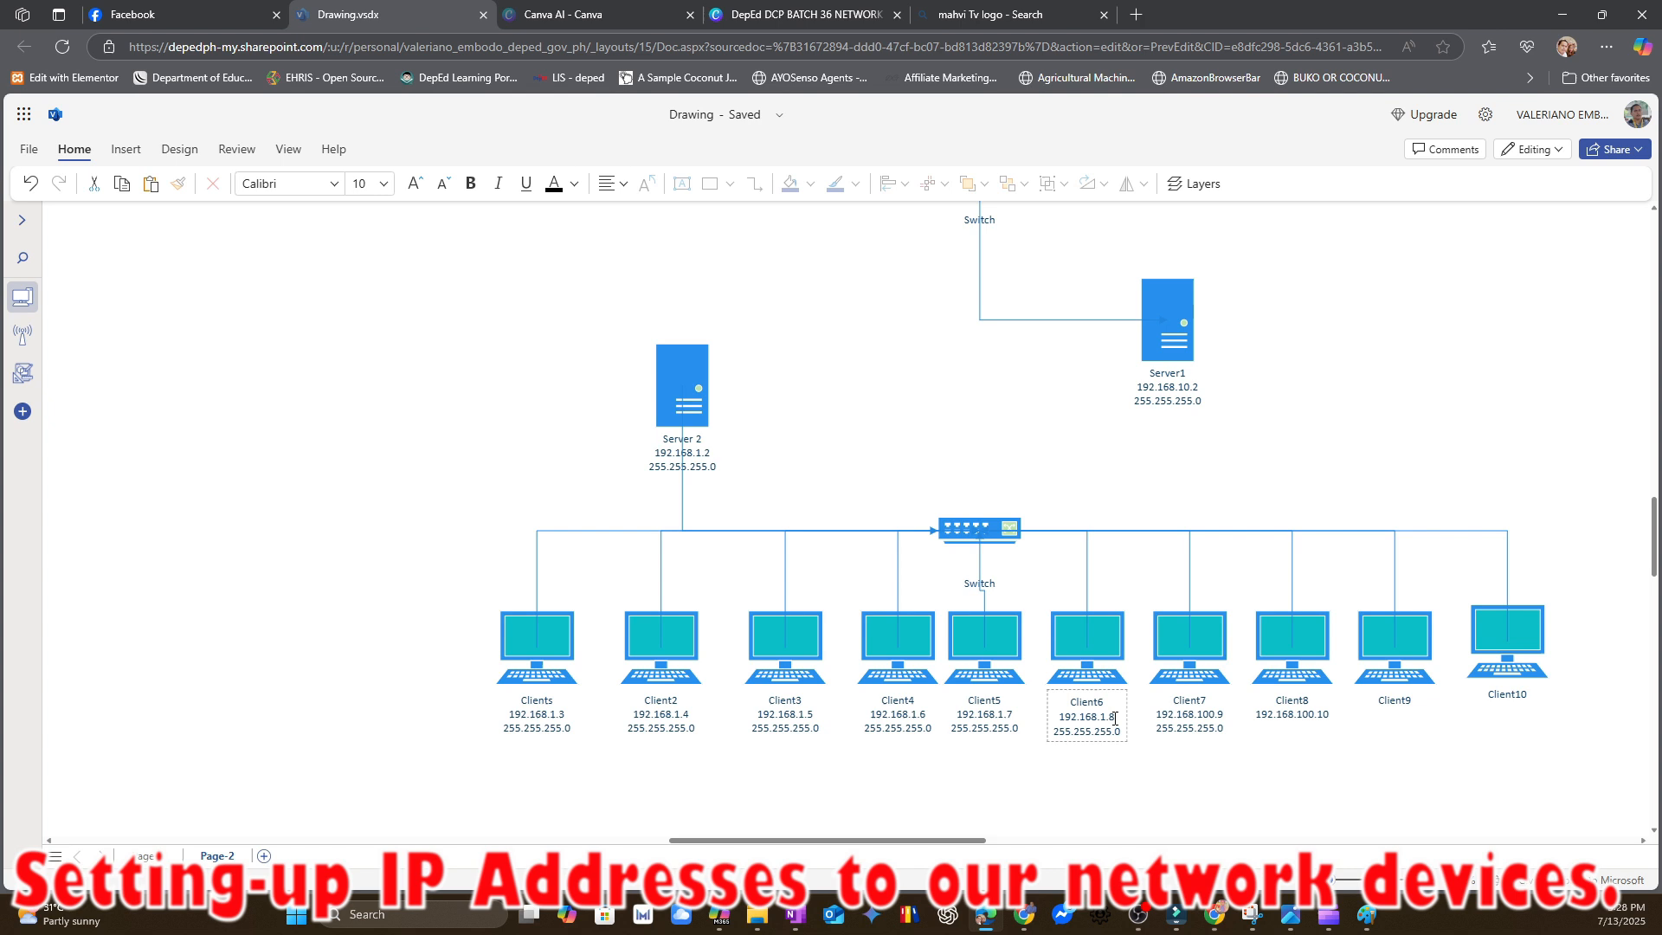
- Change the IP address in the Client7 label of the Server 2 network to 192.168.1.9
click(1215, 638)
double_click(1214, 638)
click(1214, 717)
key(BackSpace)
key(BackSpace)
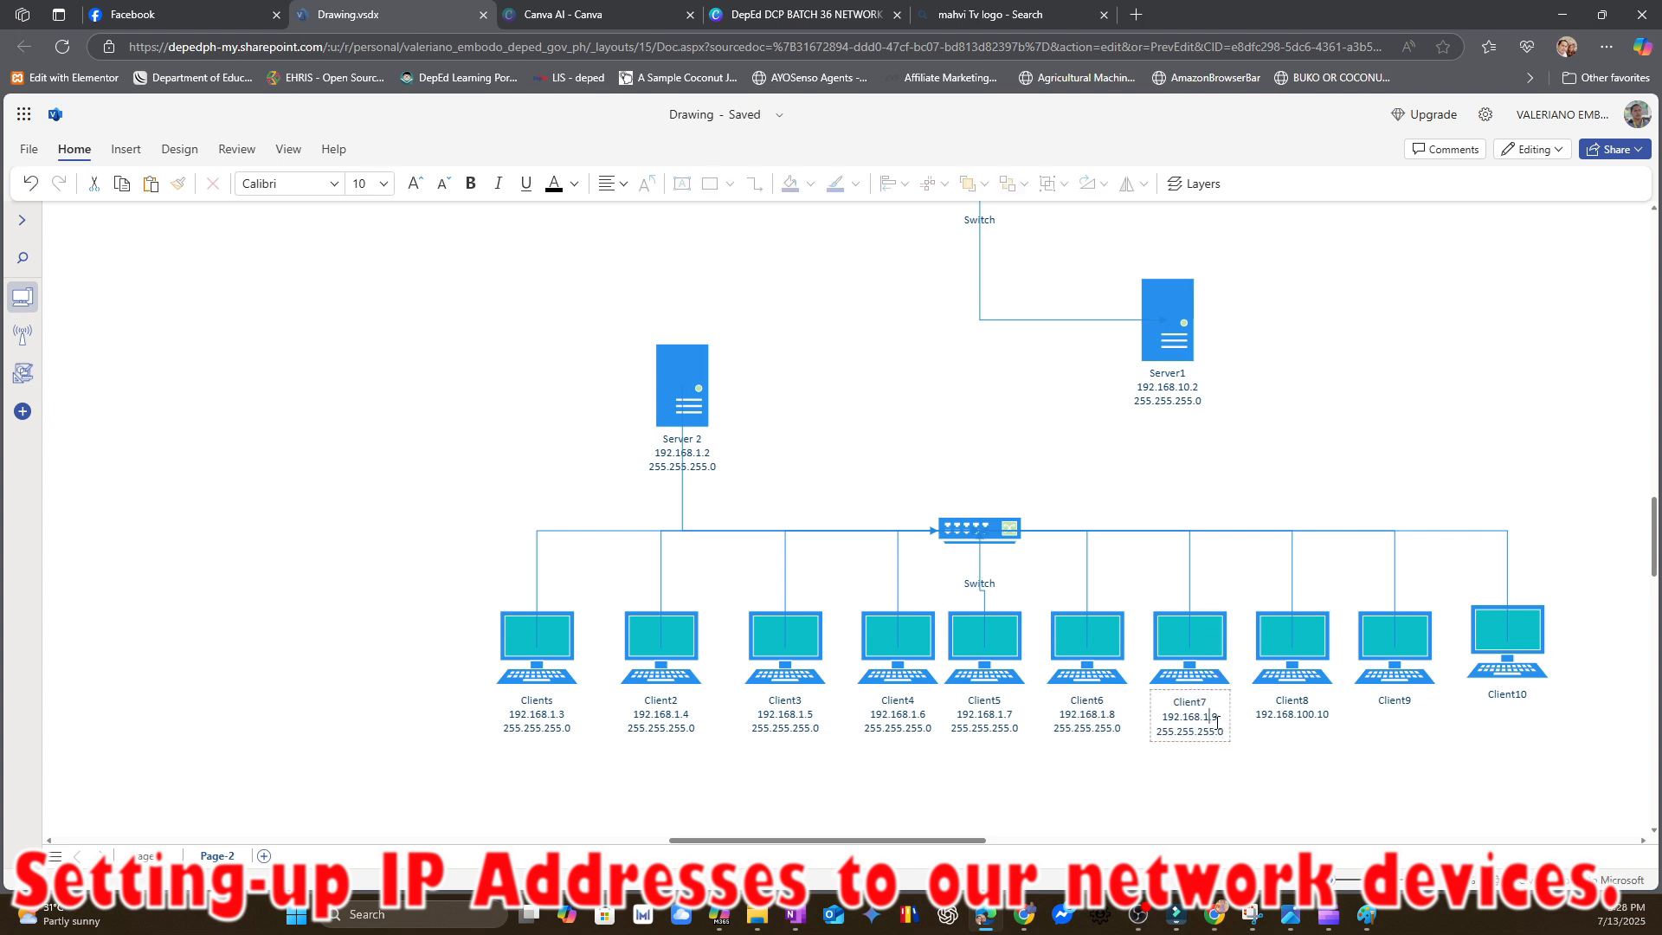
double_click(1320, 644)
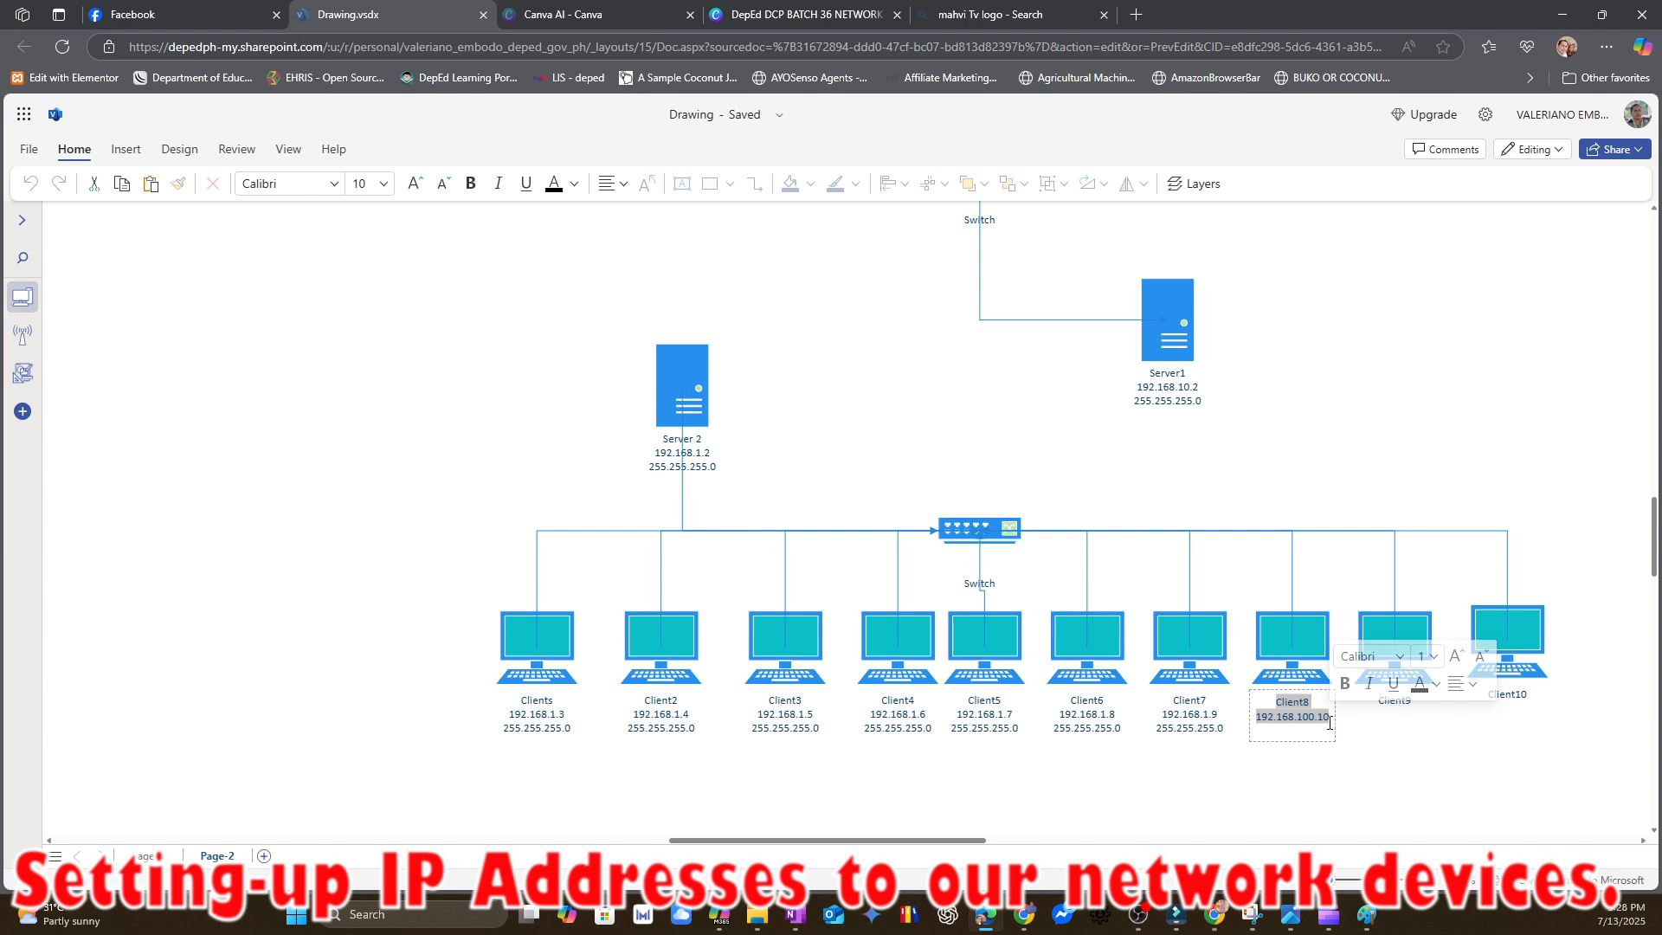
click(1355, 744)
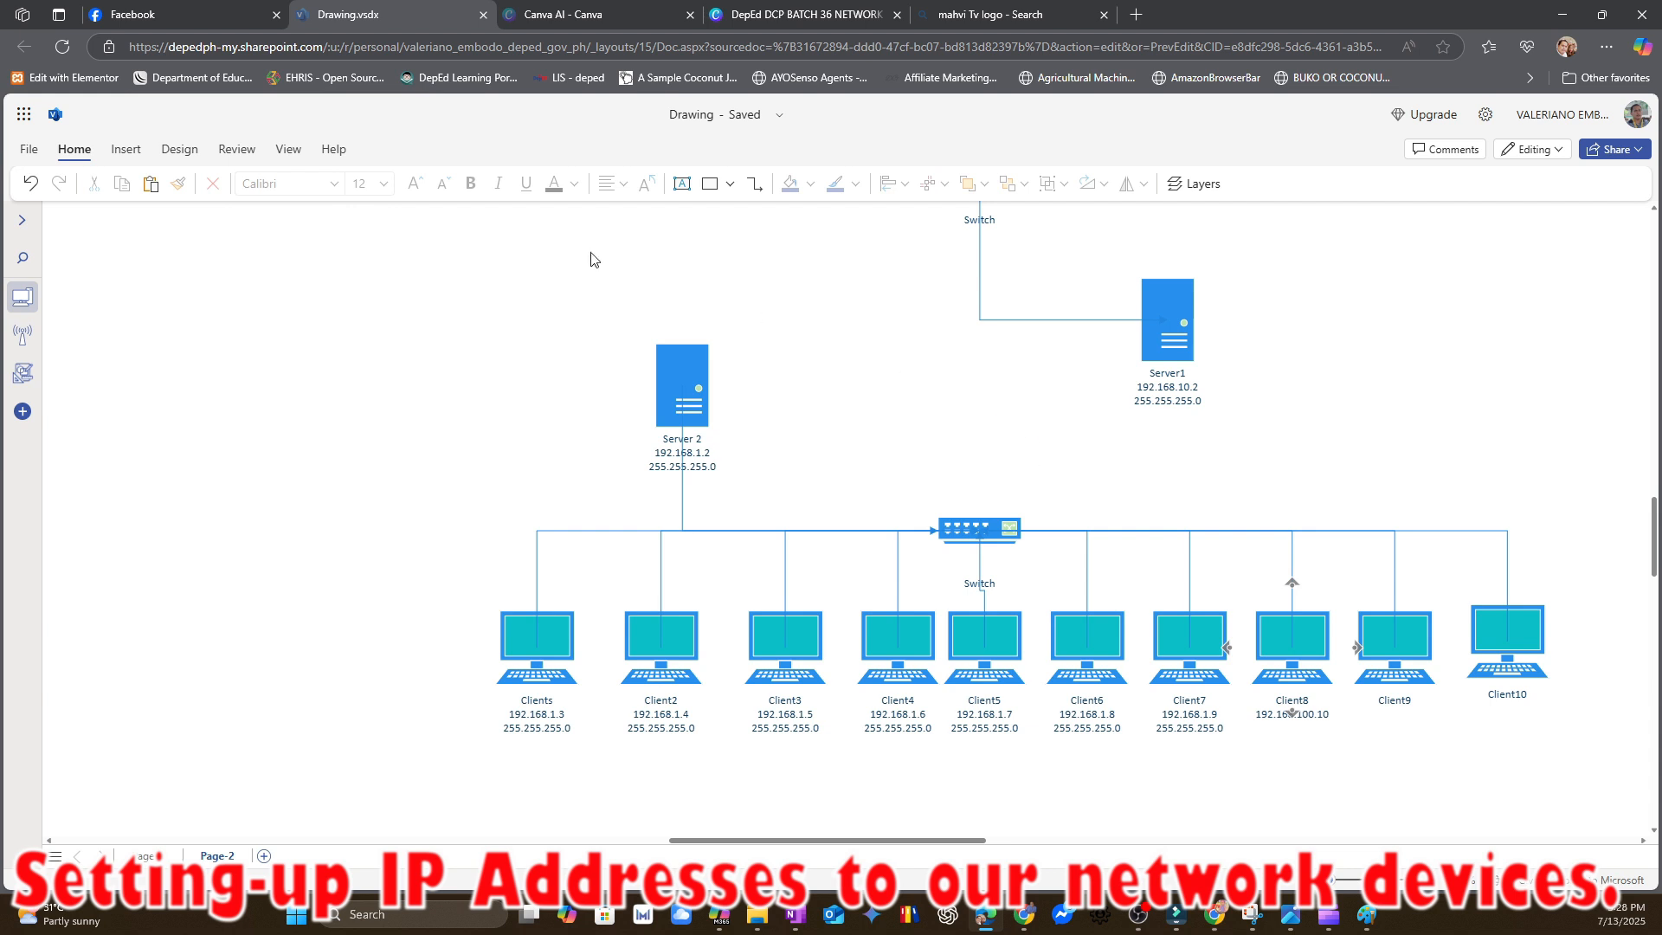
- Undo the latest IP address changes in the Server 2 network labels, back to the 192.168.100.x addresses
click(21, 187)
click(20, 187)
click(21, 187)
click(21, 187)
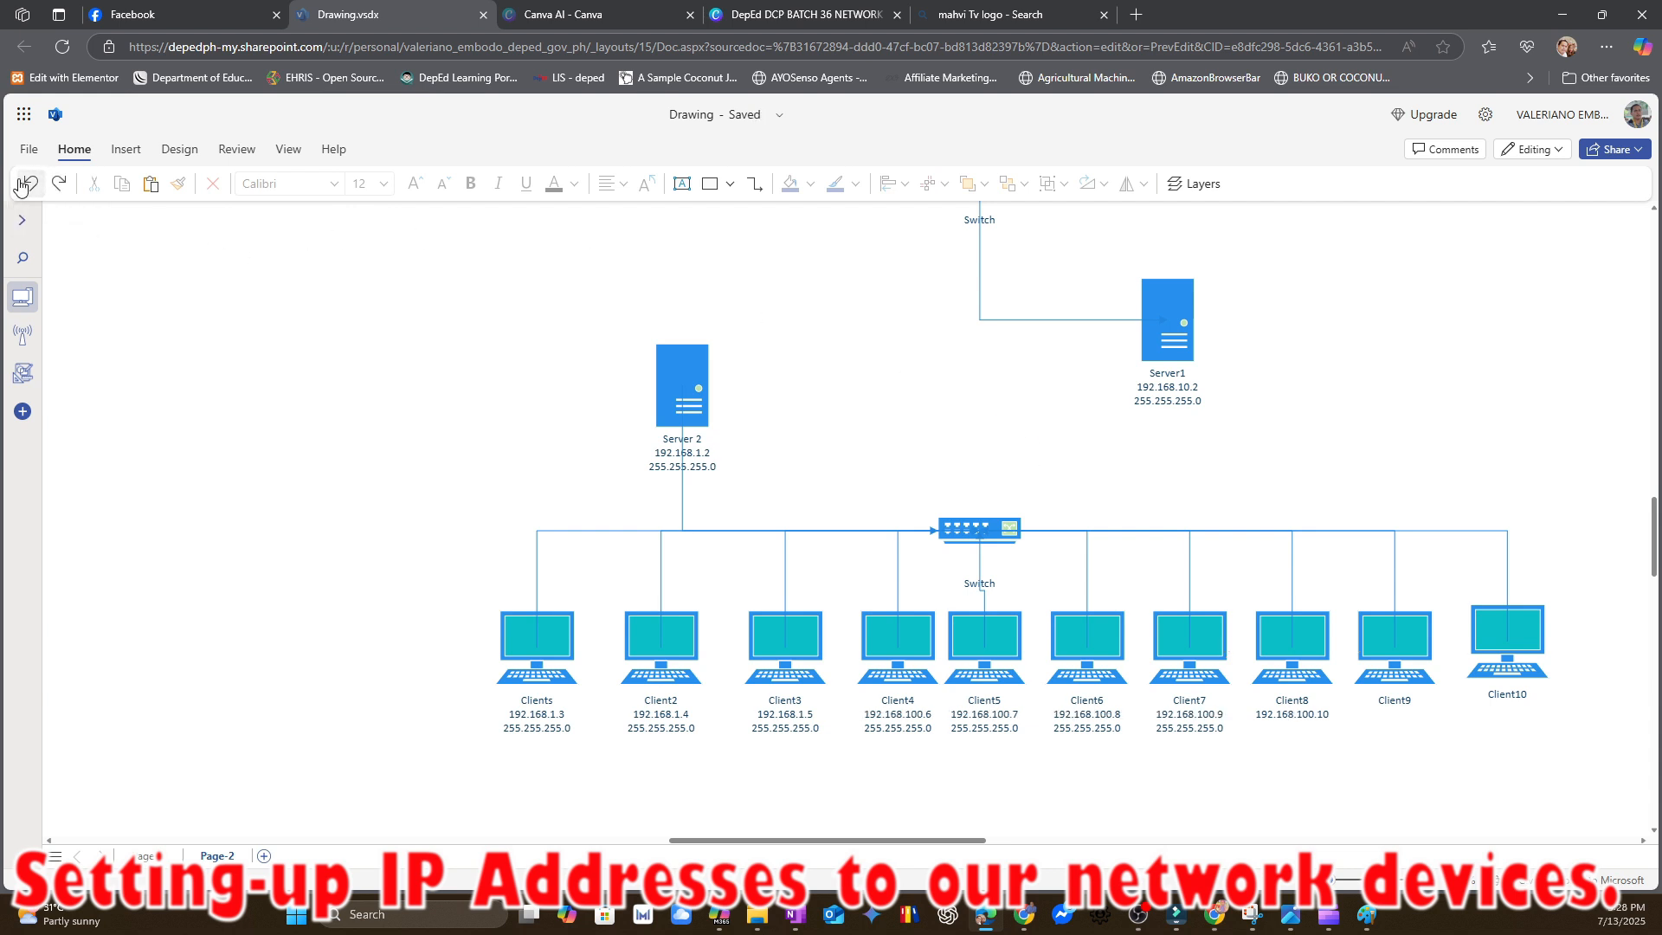
click(21, 187)
click(21, 187)
click(21, 187)
click(21, 187)
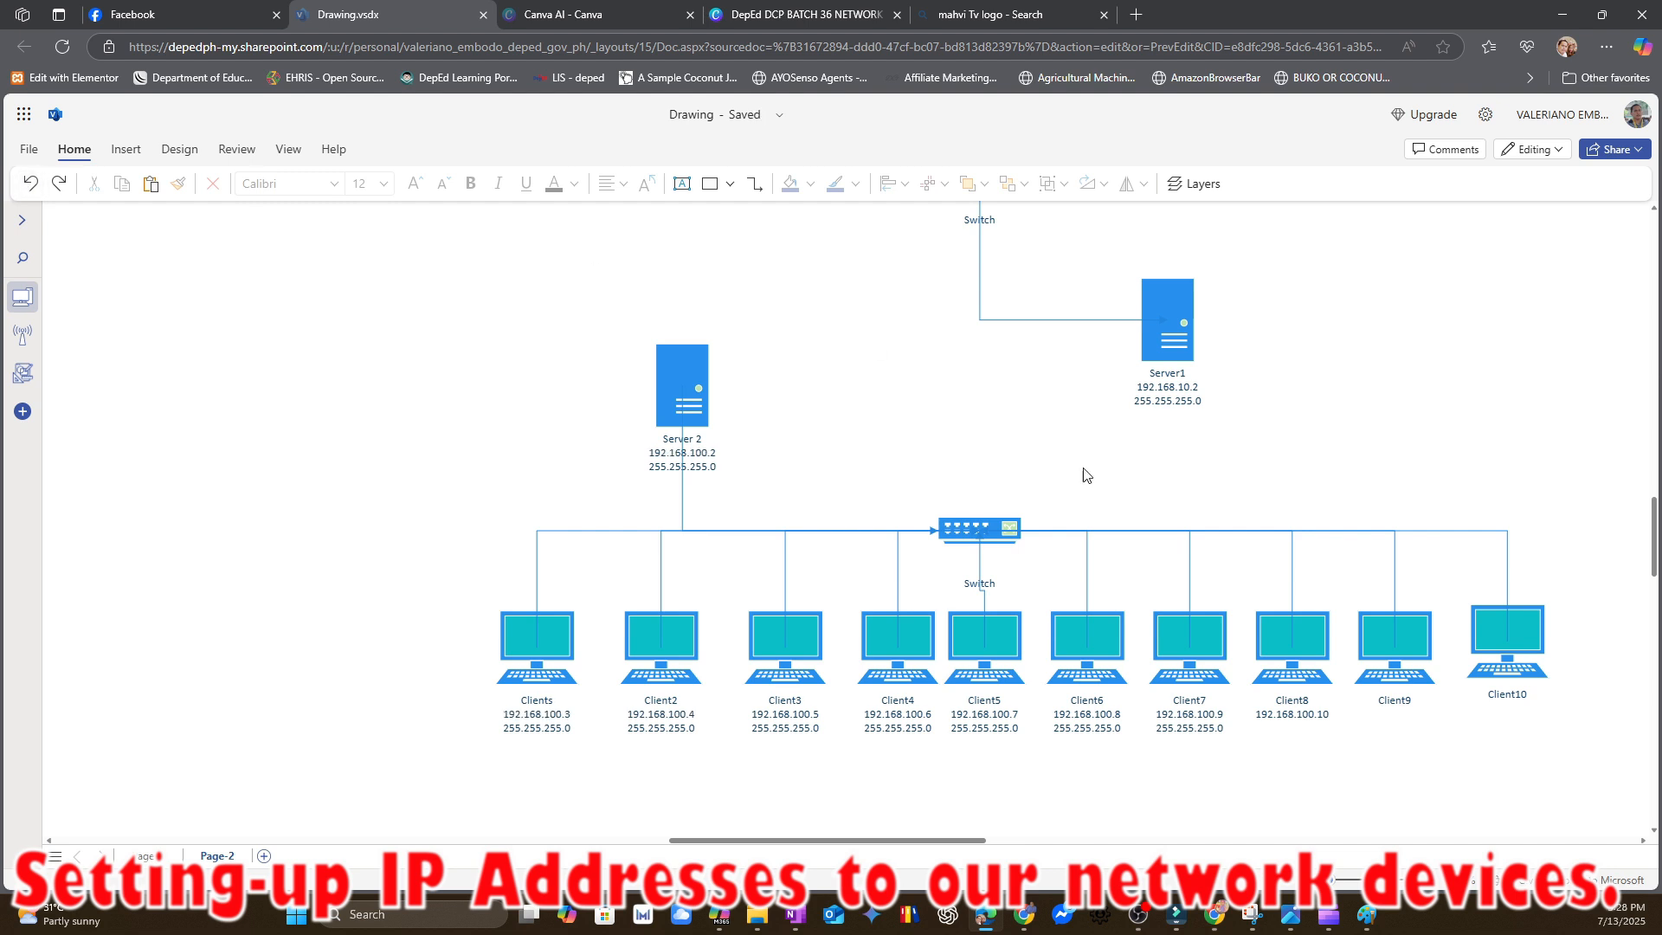
- Add the subnet mask 255.255.255.0 on a new line below the IP address in the Server 2 network's Client8 label
double_click(1309, 662)
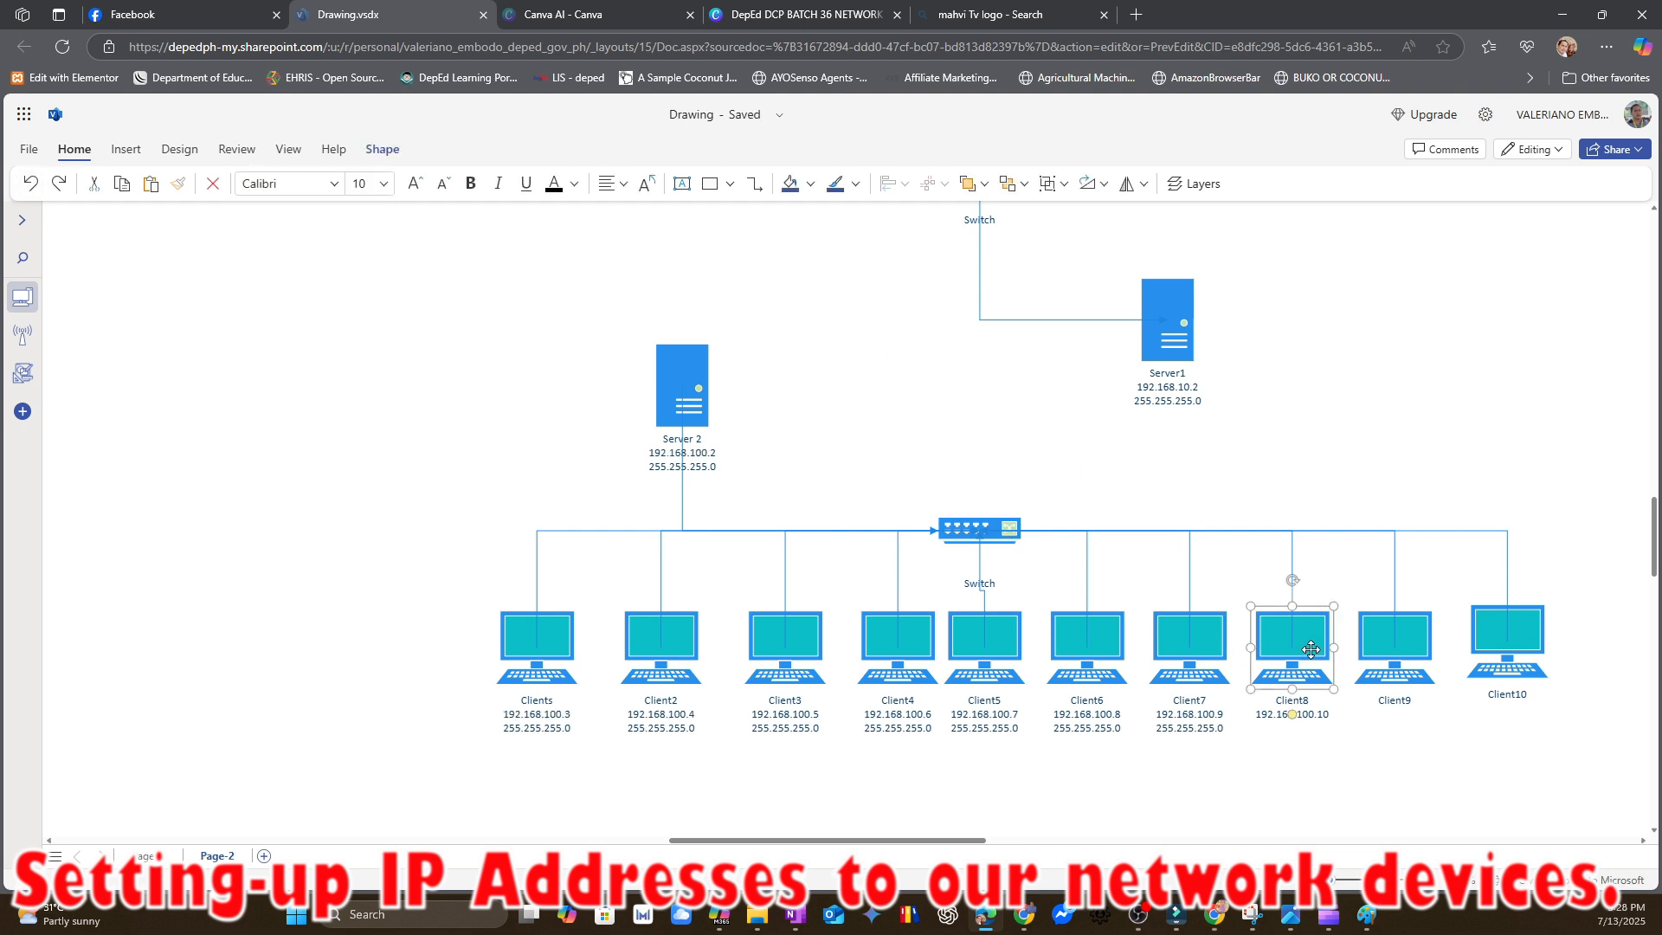
click(1329, 714)
key(Return)
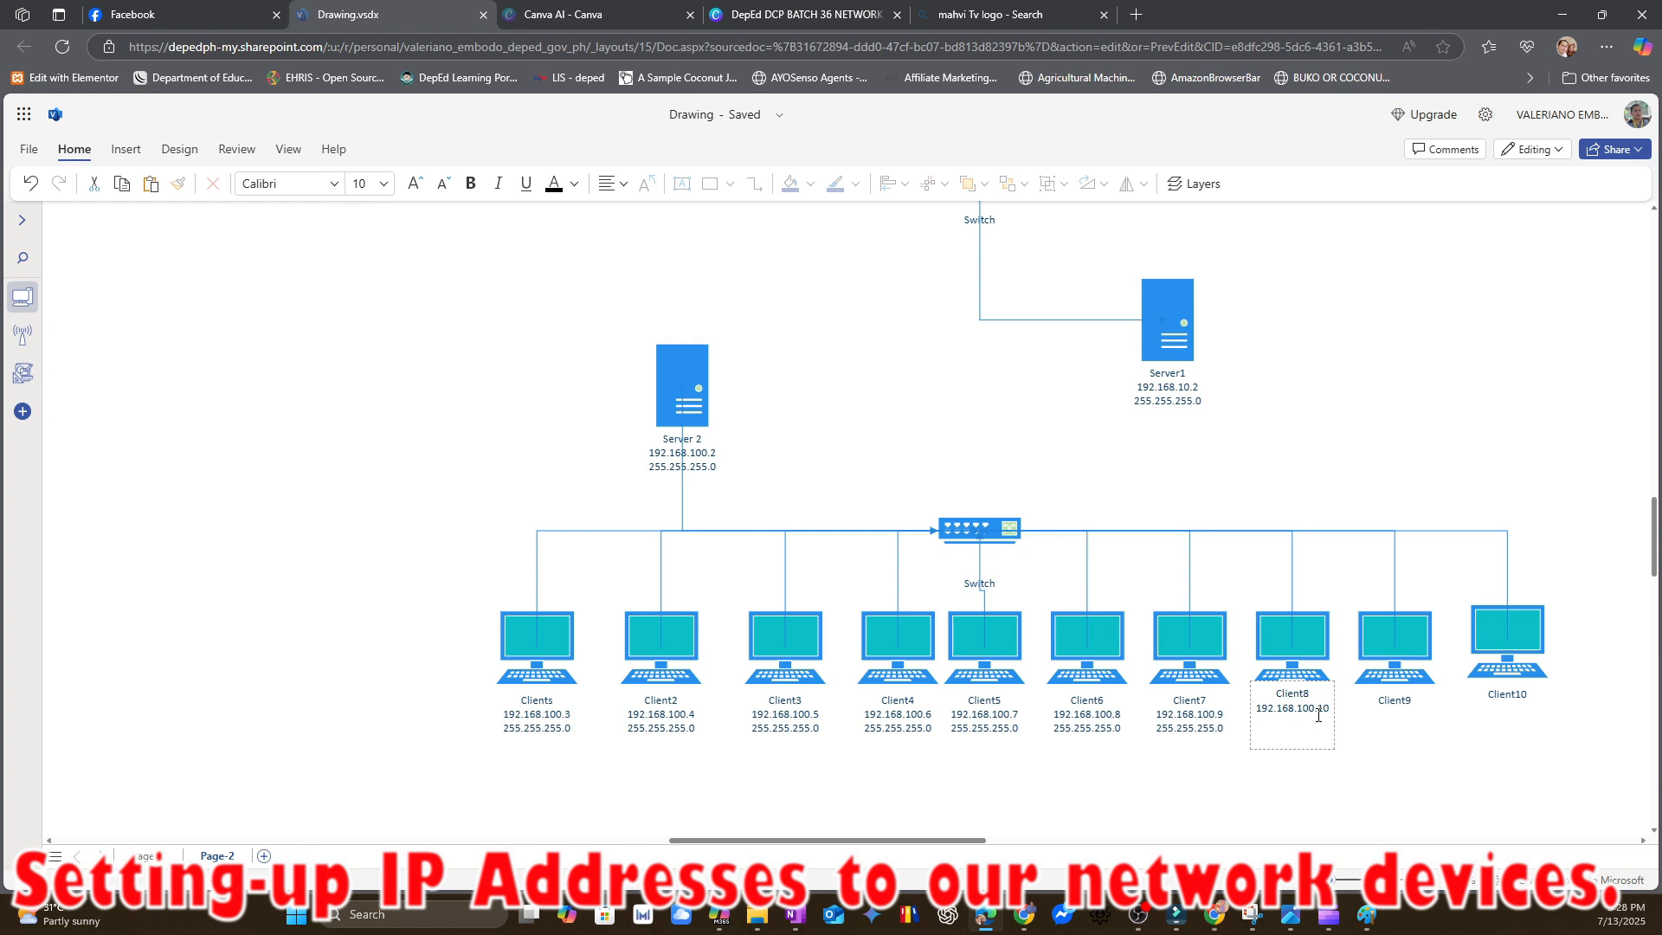
text(255.255.255.0)
- Add the IP address 192.168.100.11 and subnet mask 255.255.255.0 below the name in the Server 2 network's Client9 label
click(1419, 633)
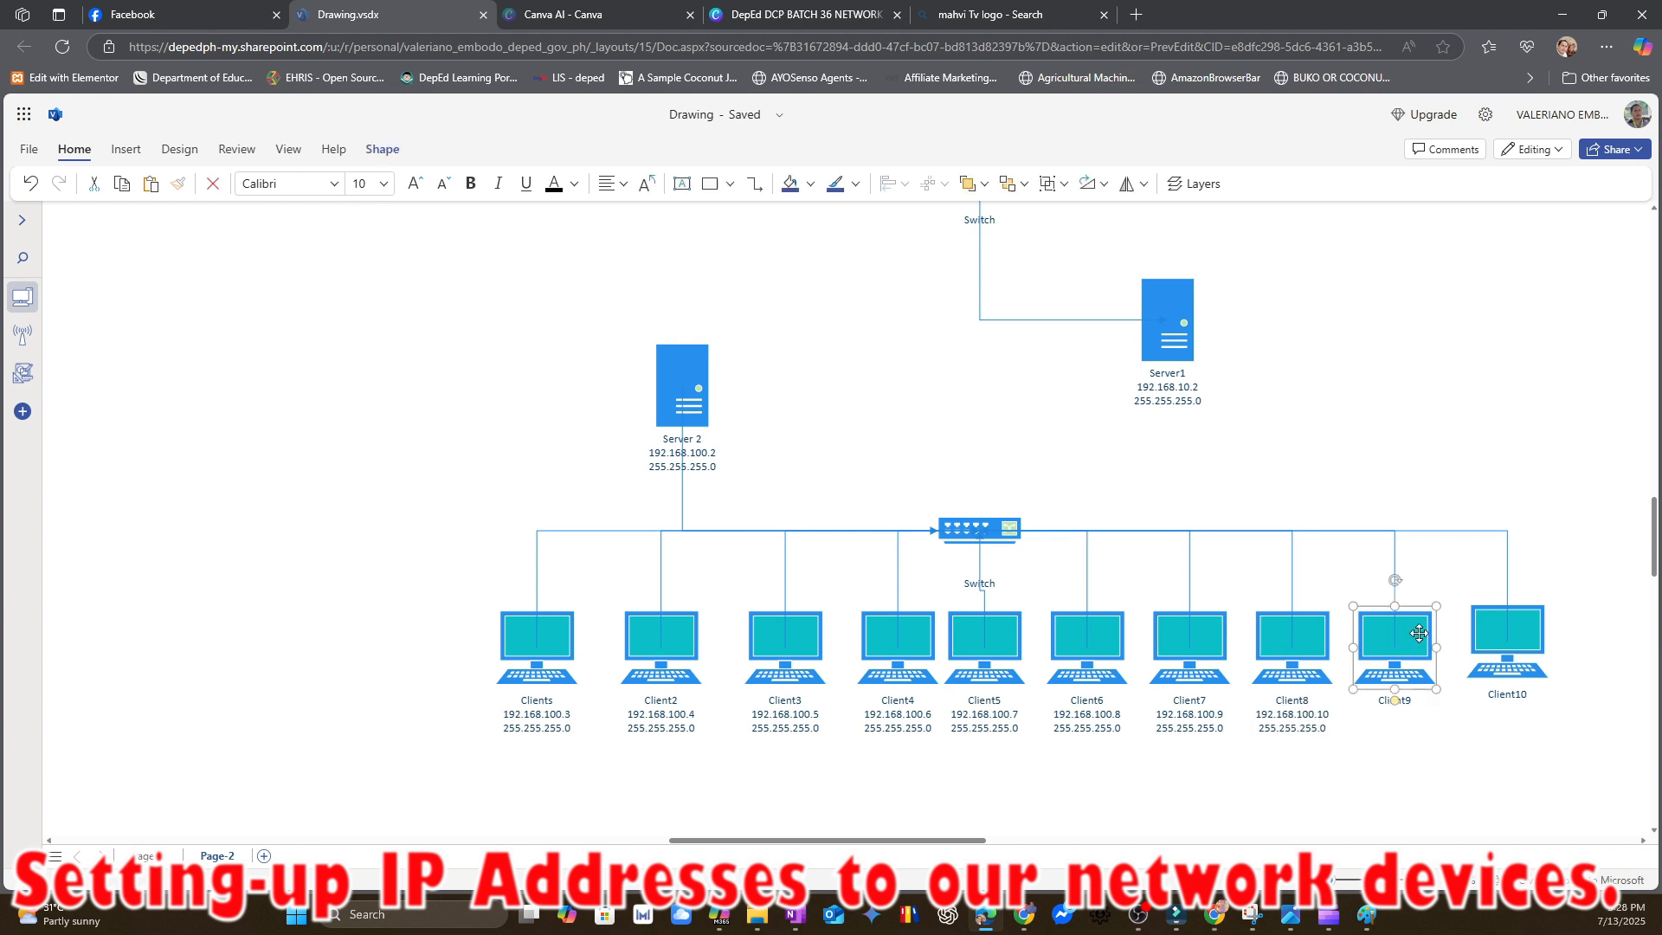
double_click(1417, 702)
key(Return)
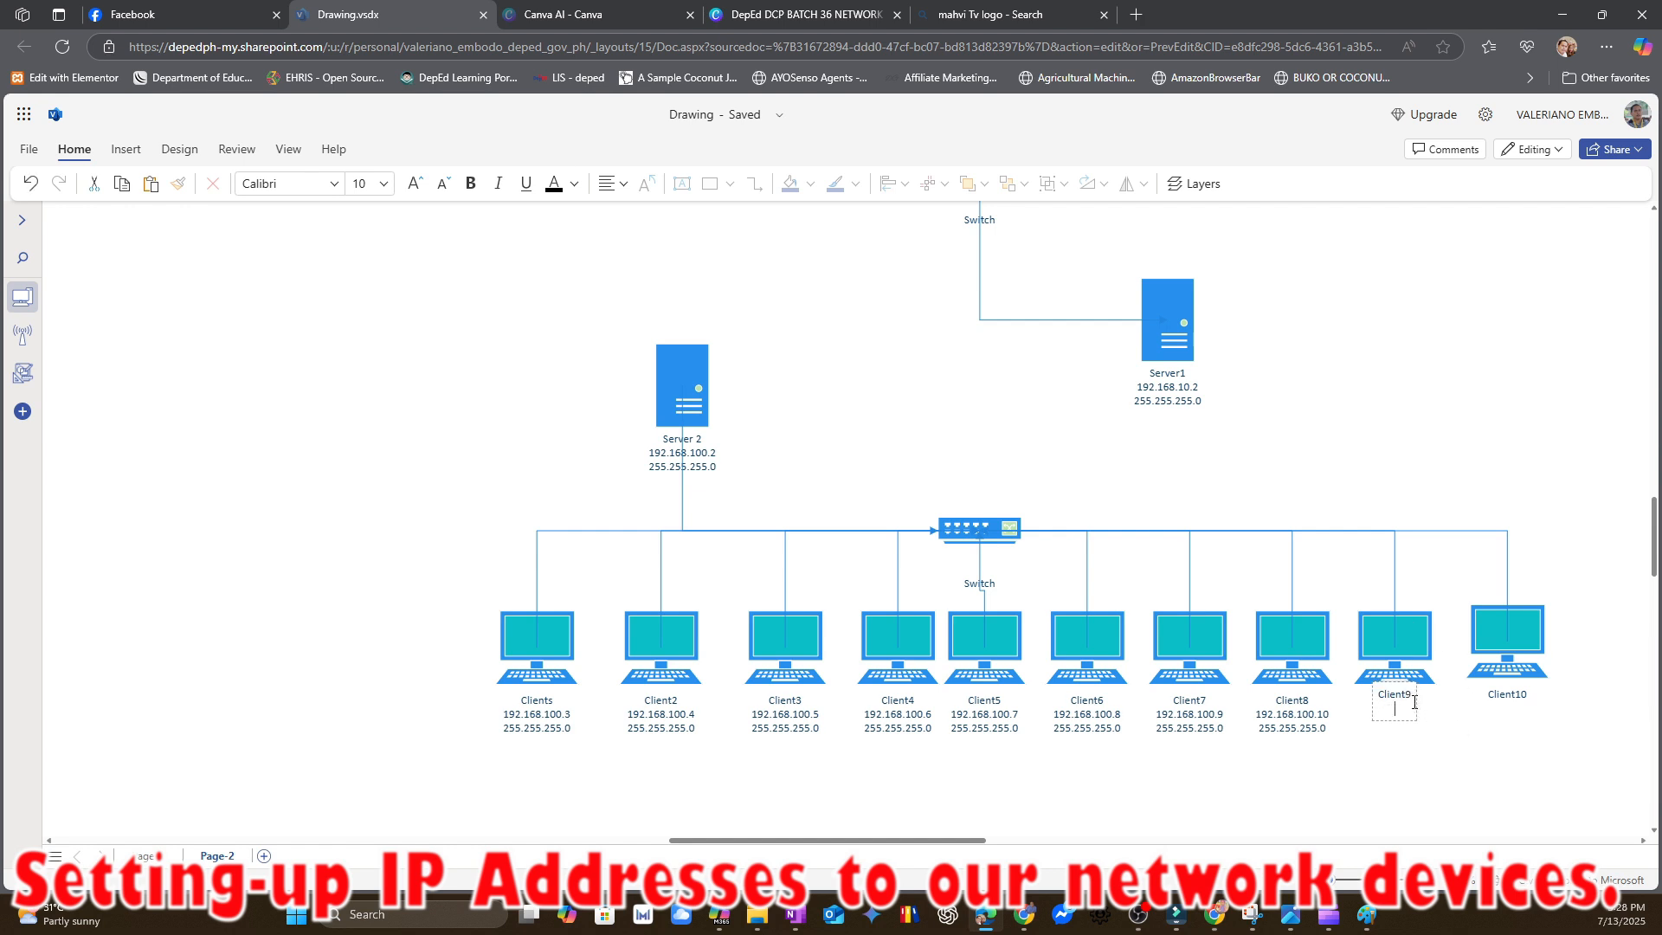
text(192.168.100.11)
key(Return)
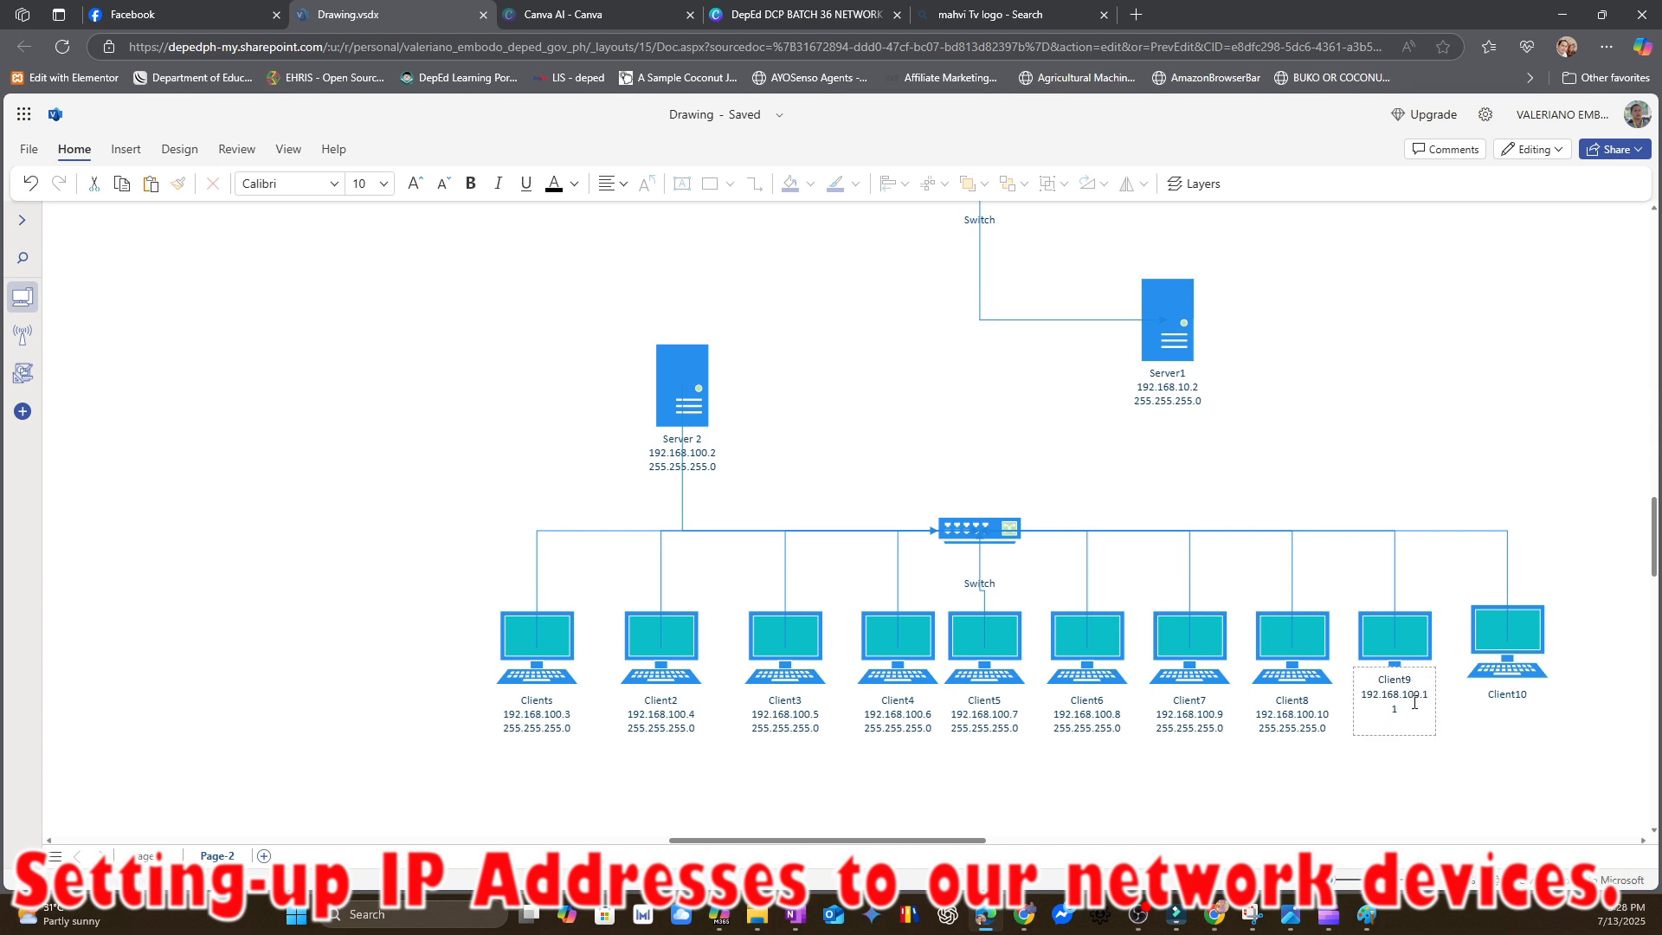
text(255.255.255.0)
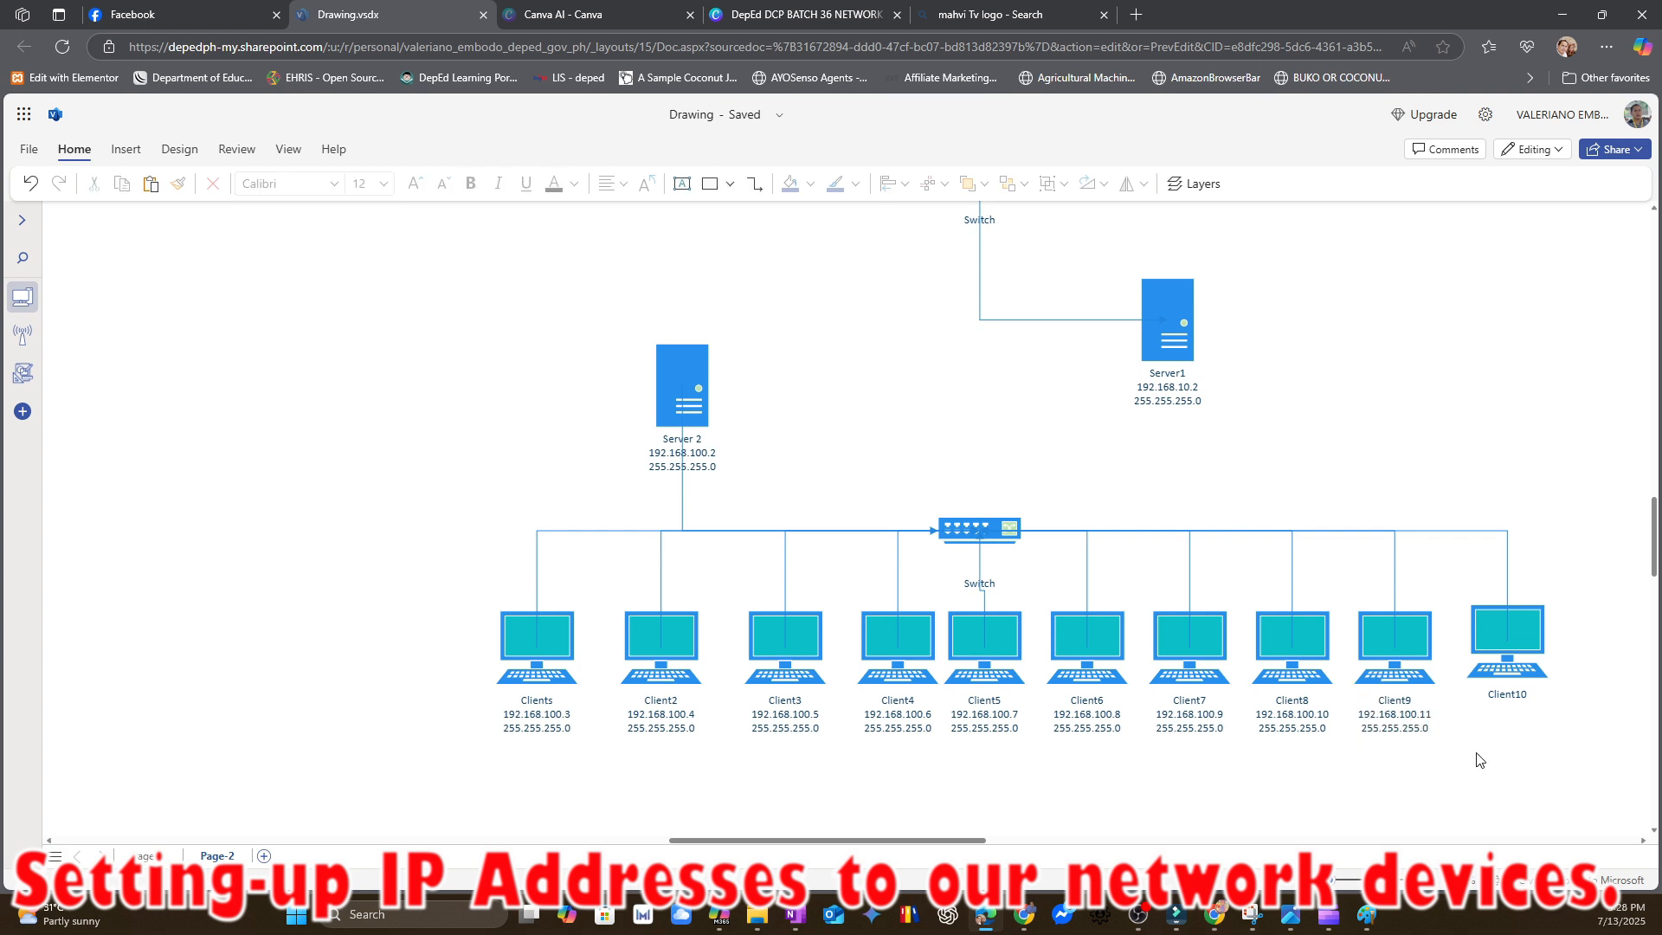
click(1480, 761)
- Add the IP address 192.168.100.12 and subnet mask 255.255.255.0 below the name in the Server 2 network's Client10 label
click(1506, 691)
double_click(1516, 694)
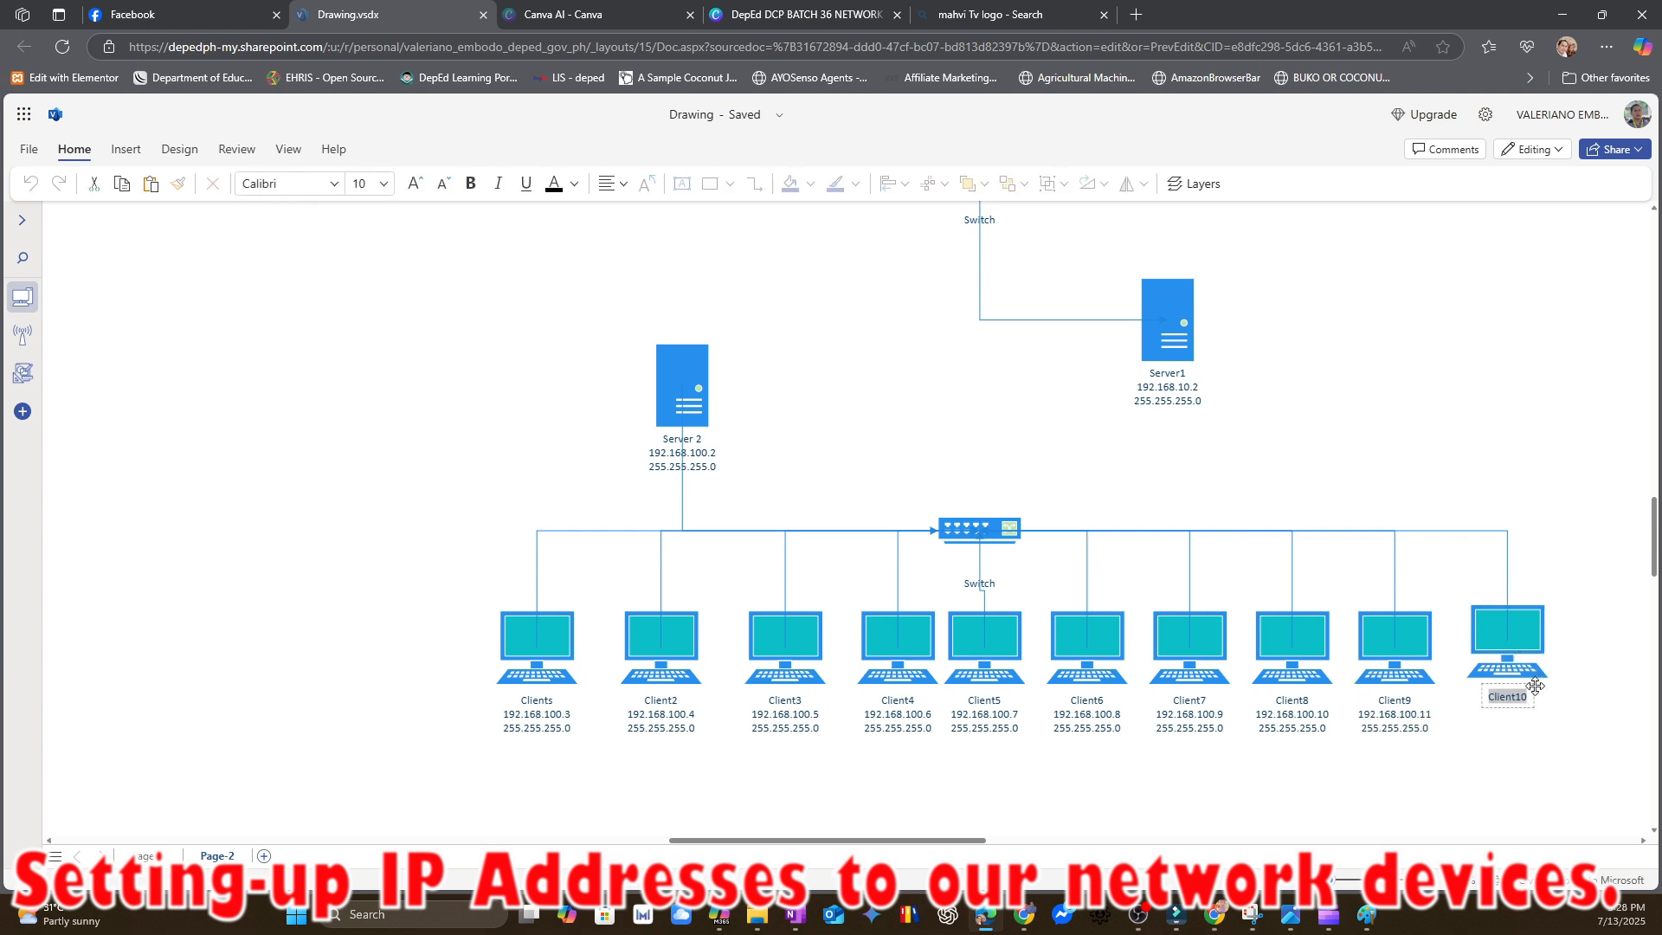
key(Return)
text(192.168.100.12)
key(Return)
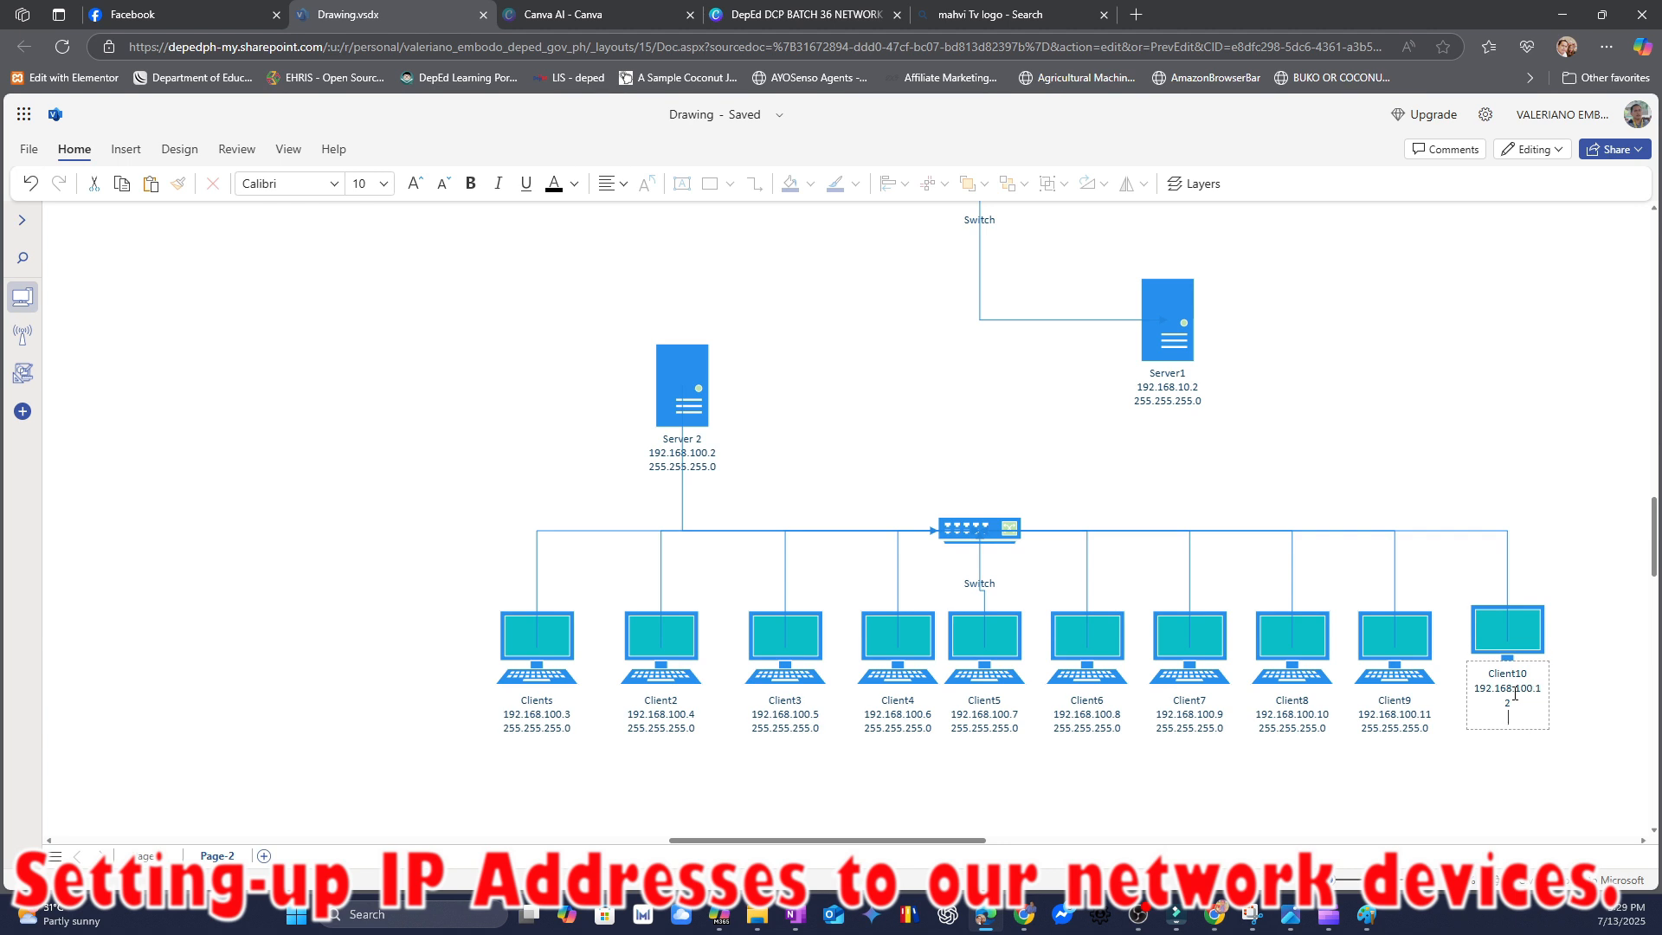
text(255.255.255.0)
click(1578, 734)
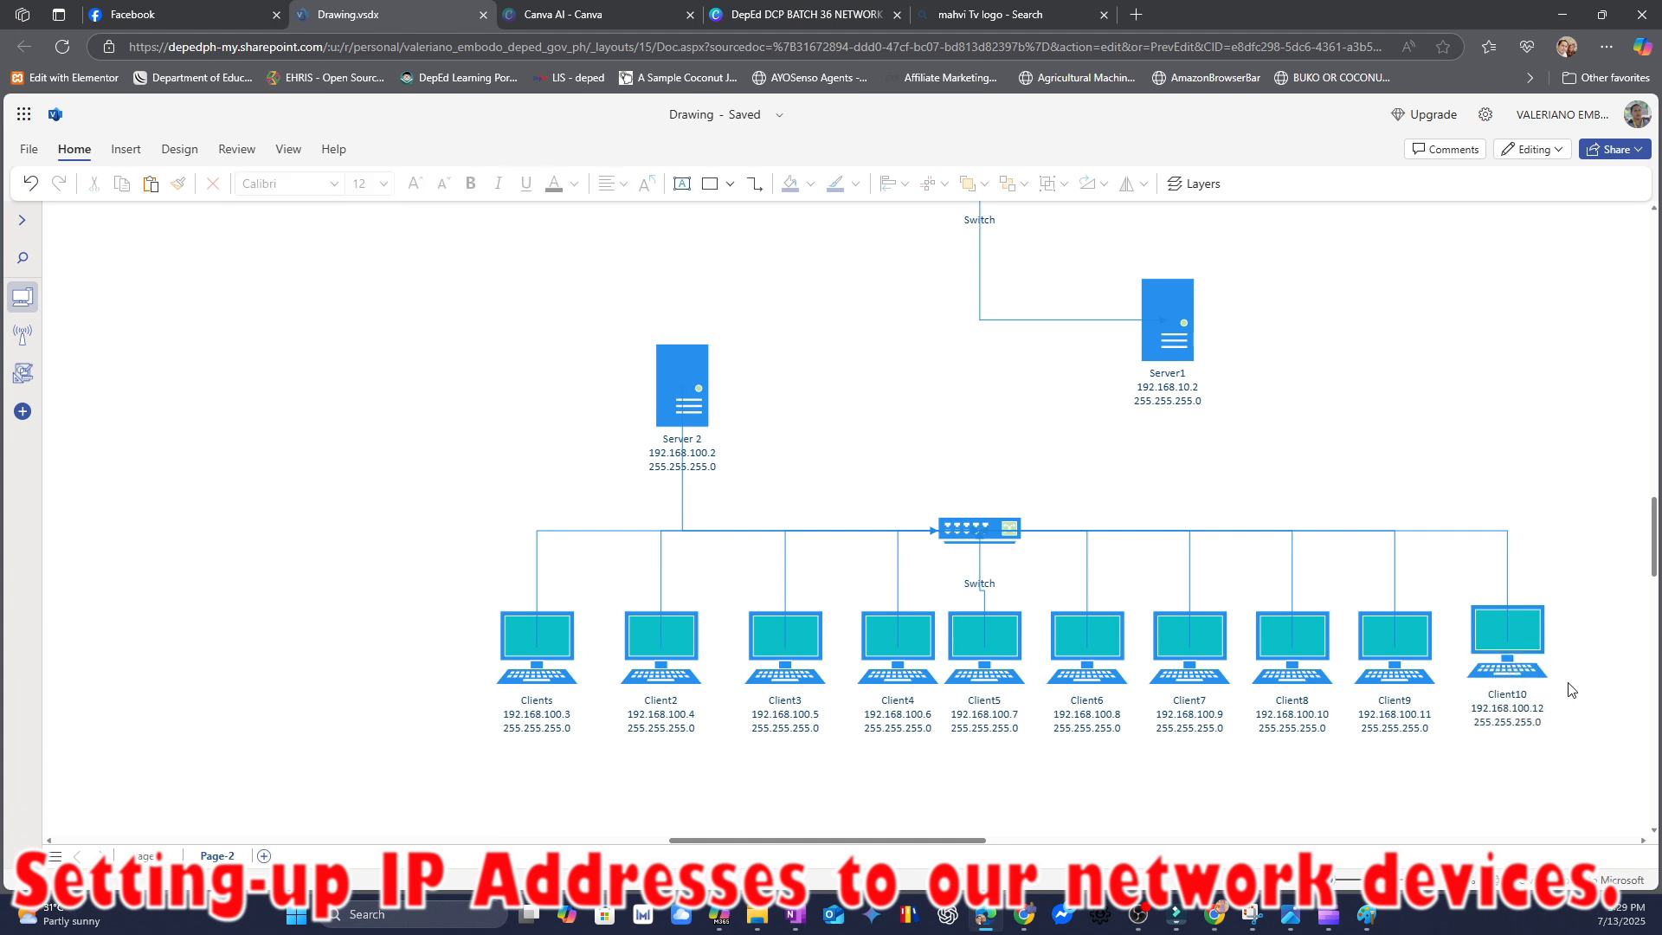
- Review the IP addresses and subnet masks of the servers and clients in both networks
scroll(1471, 506, up, 5)
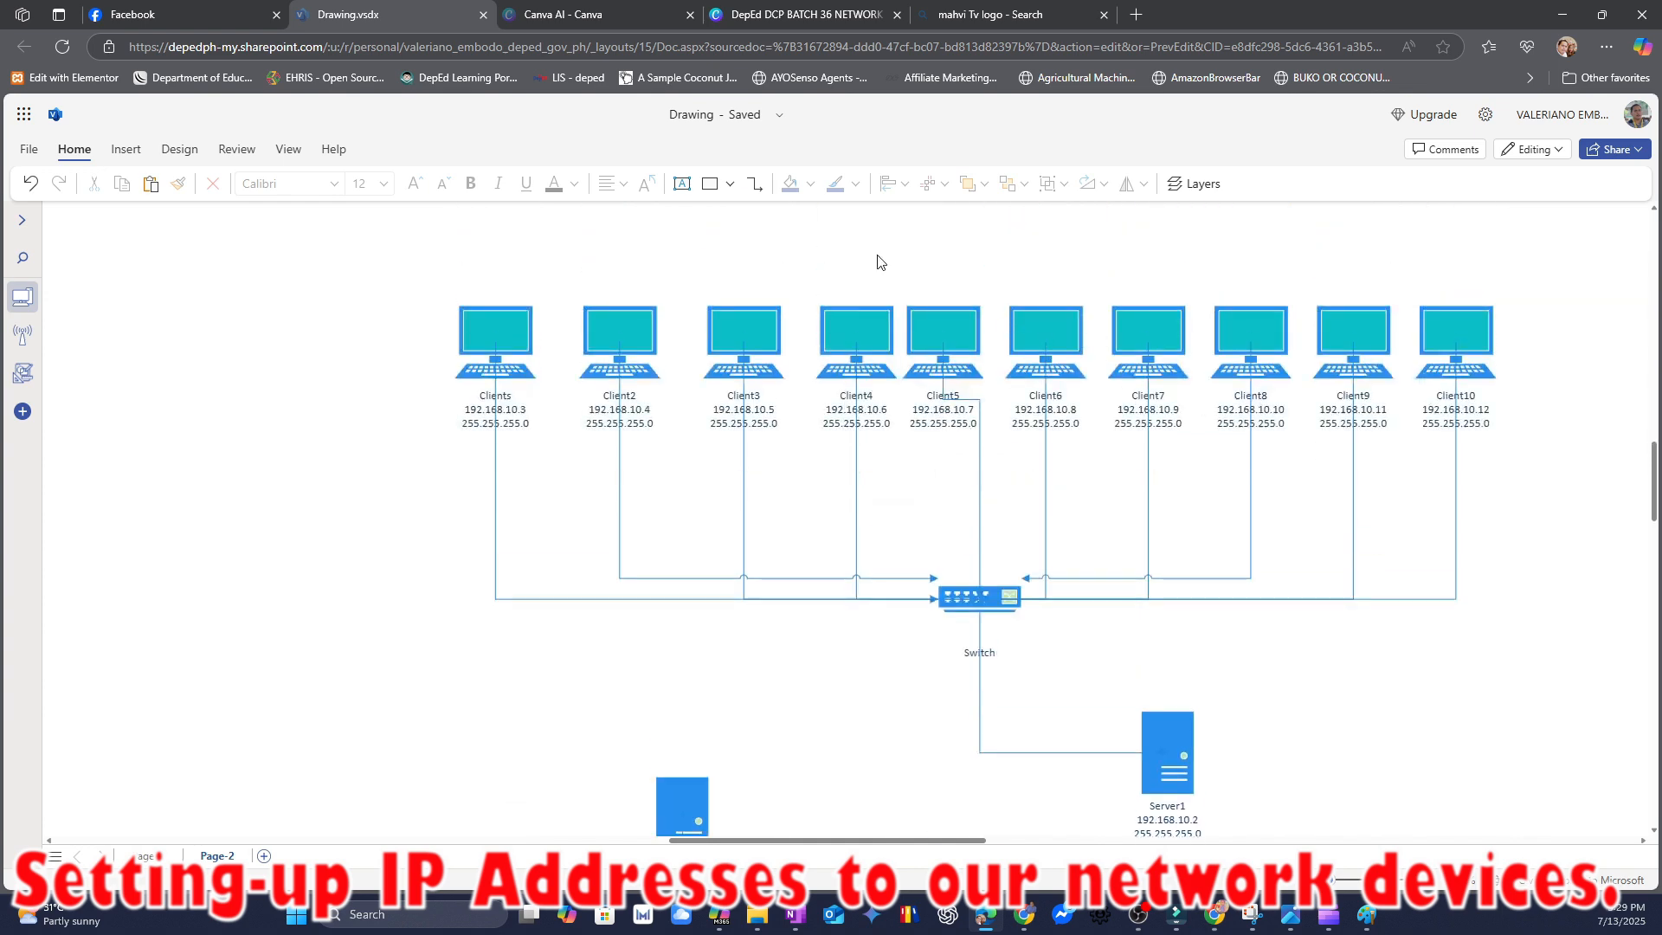
scroll(1317, 438, down, 6)
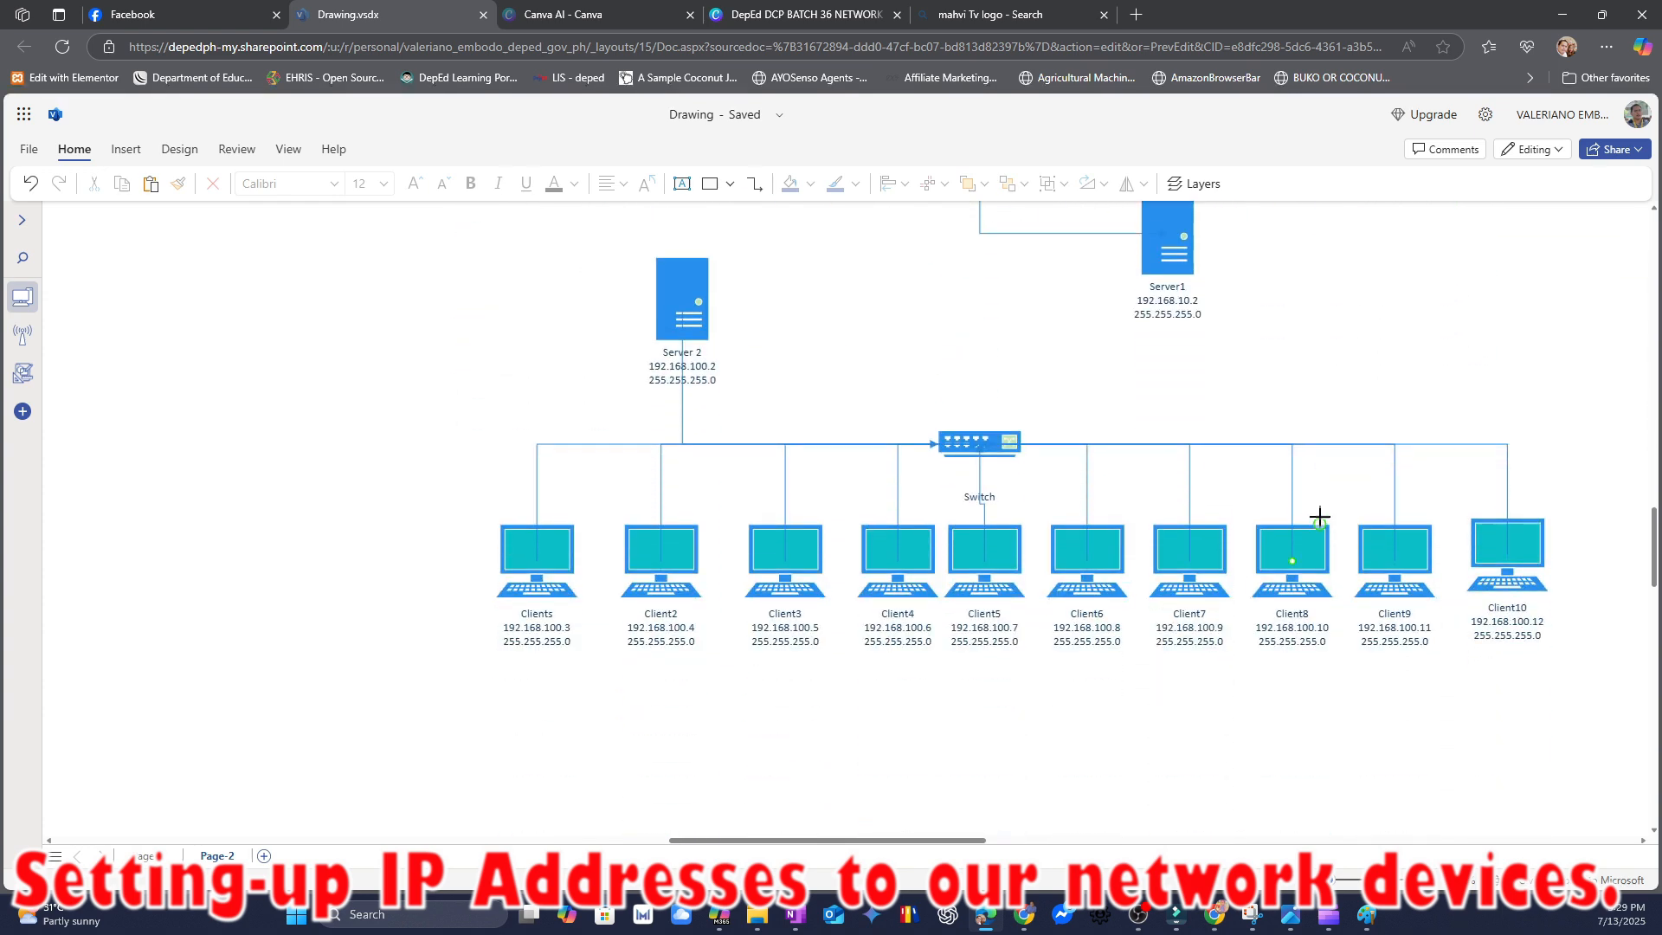
scroll(1316, 519, up, 2)
scroll(1316, 528, down, 2)
mouse_move(1490, 589)
mouse_move(653, 636)
click(666, 625)
scroll(1098, 779, up, 2)
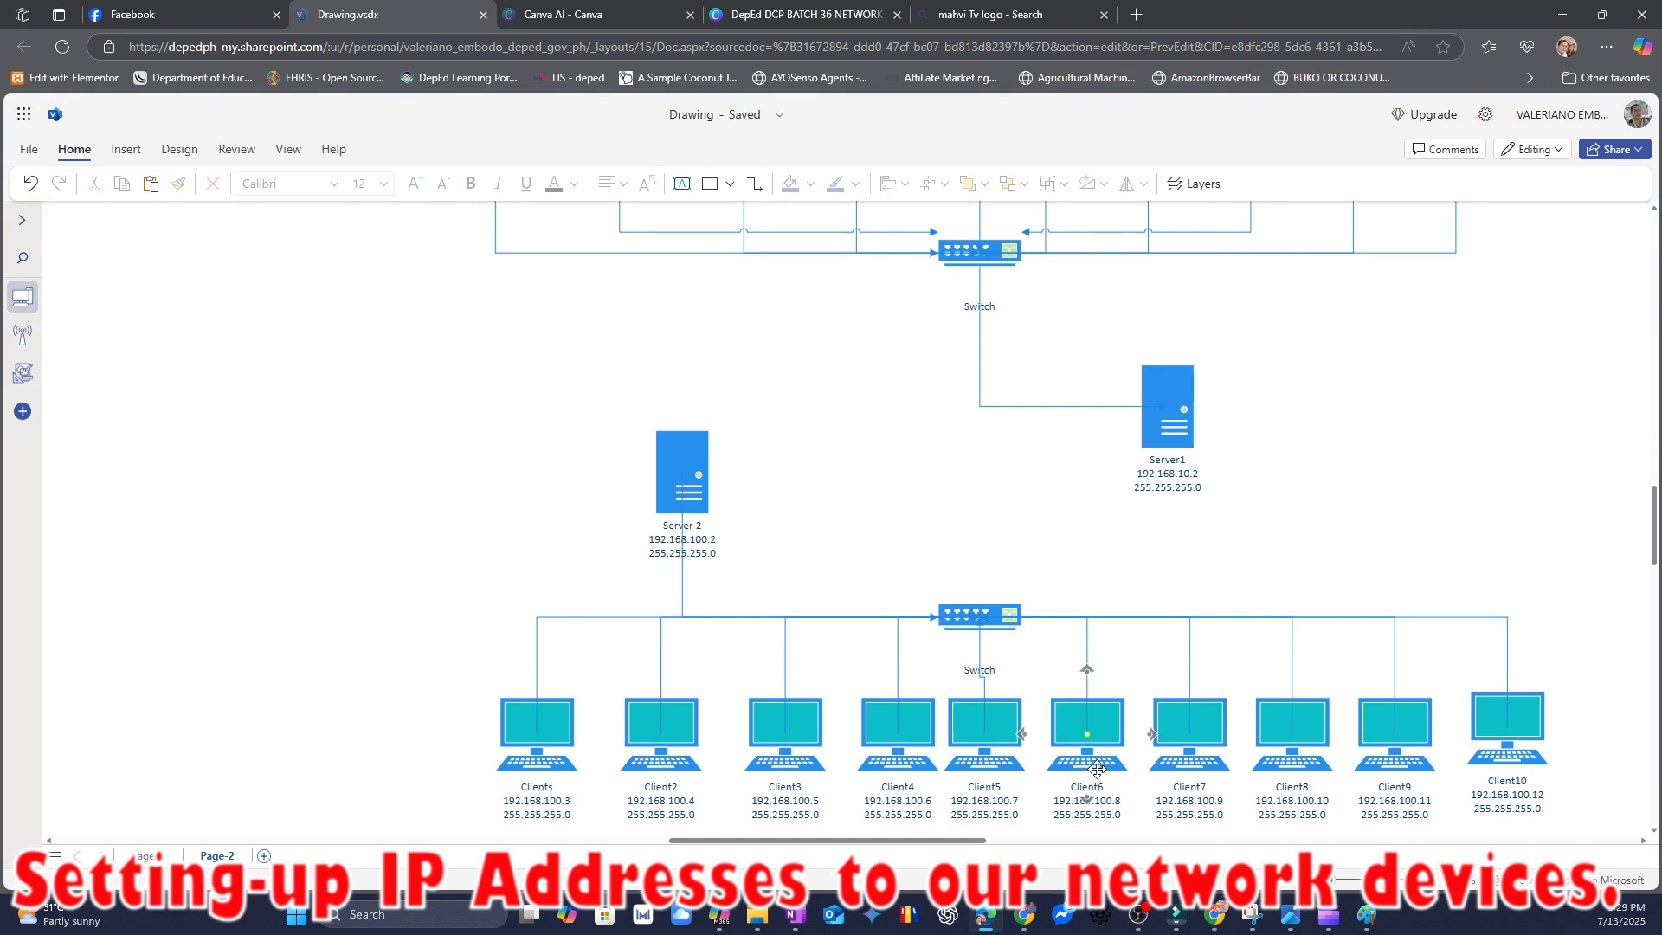
scroll(1098, 775, down, 2)
scroll(1097, 777, up, 6)
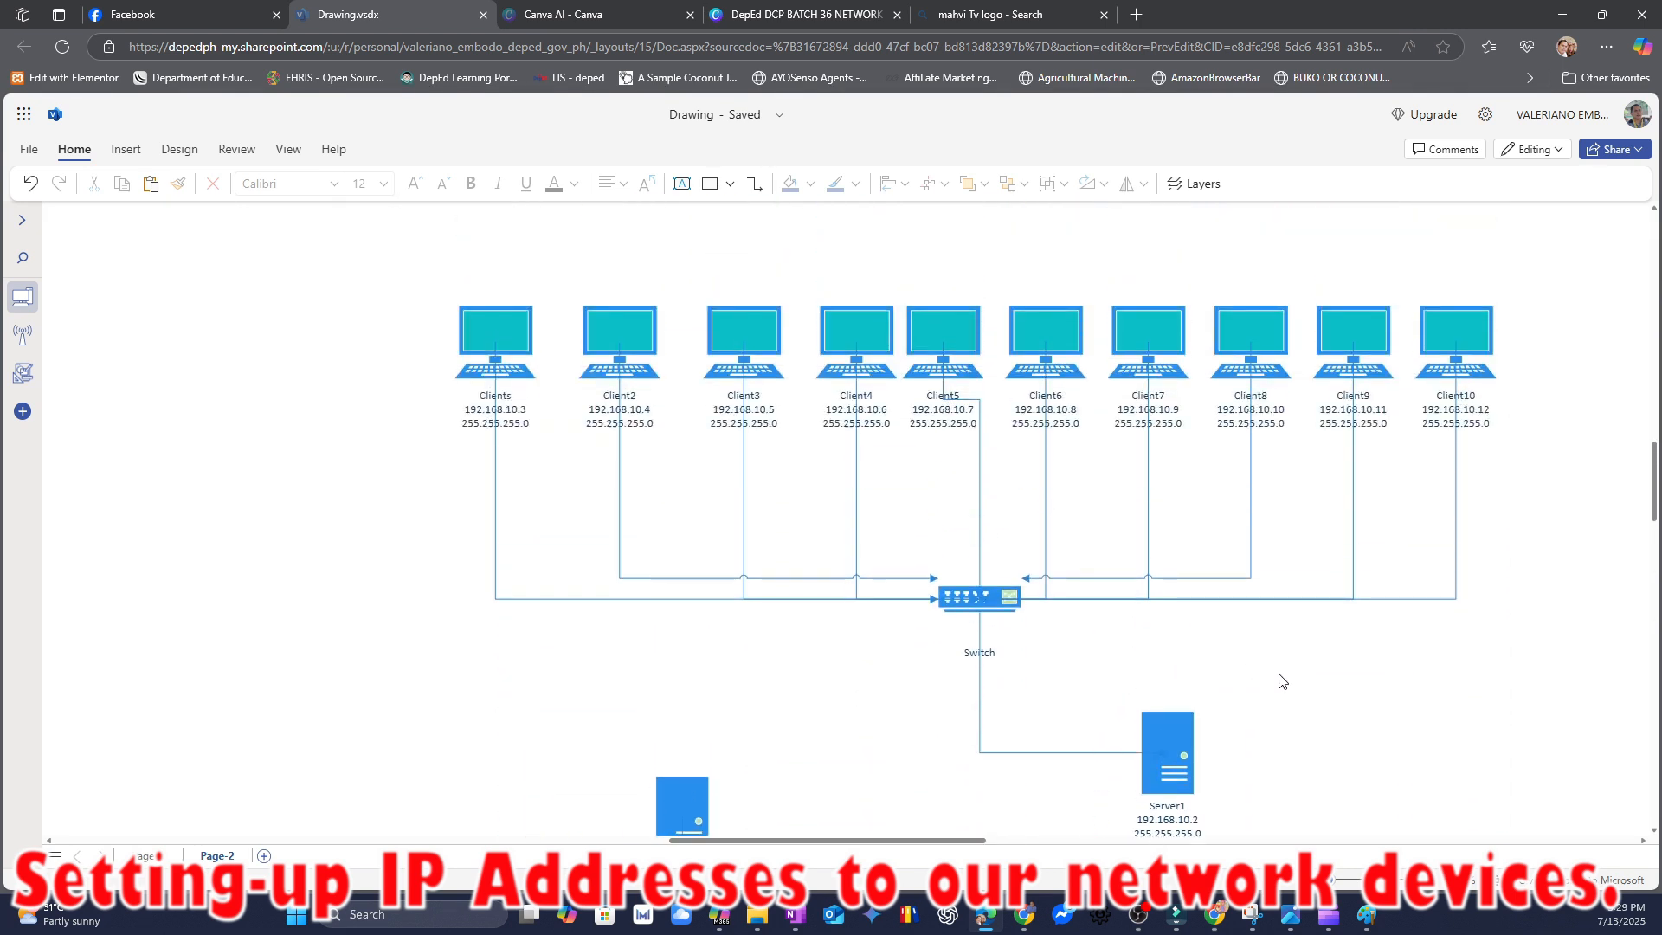
scroll(1275, 711, down, 2)
scroll(1270, 714, down, 4)
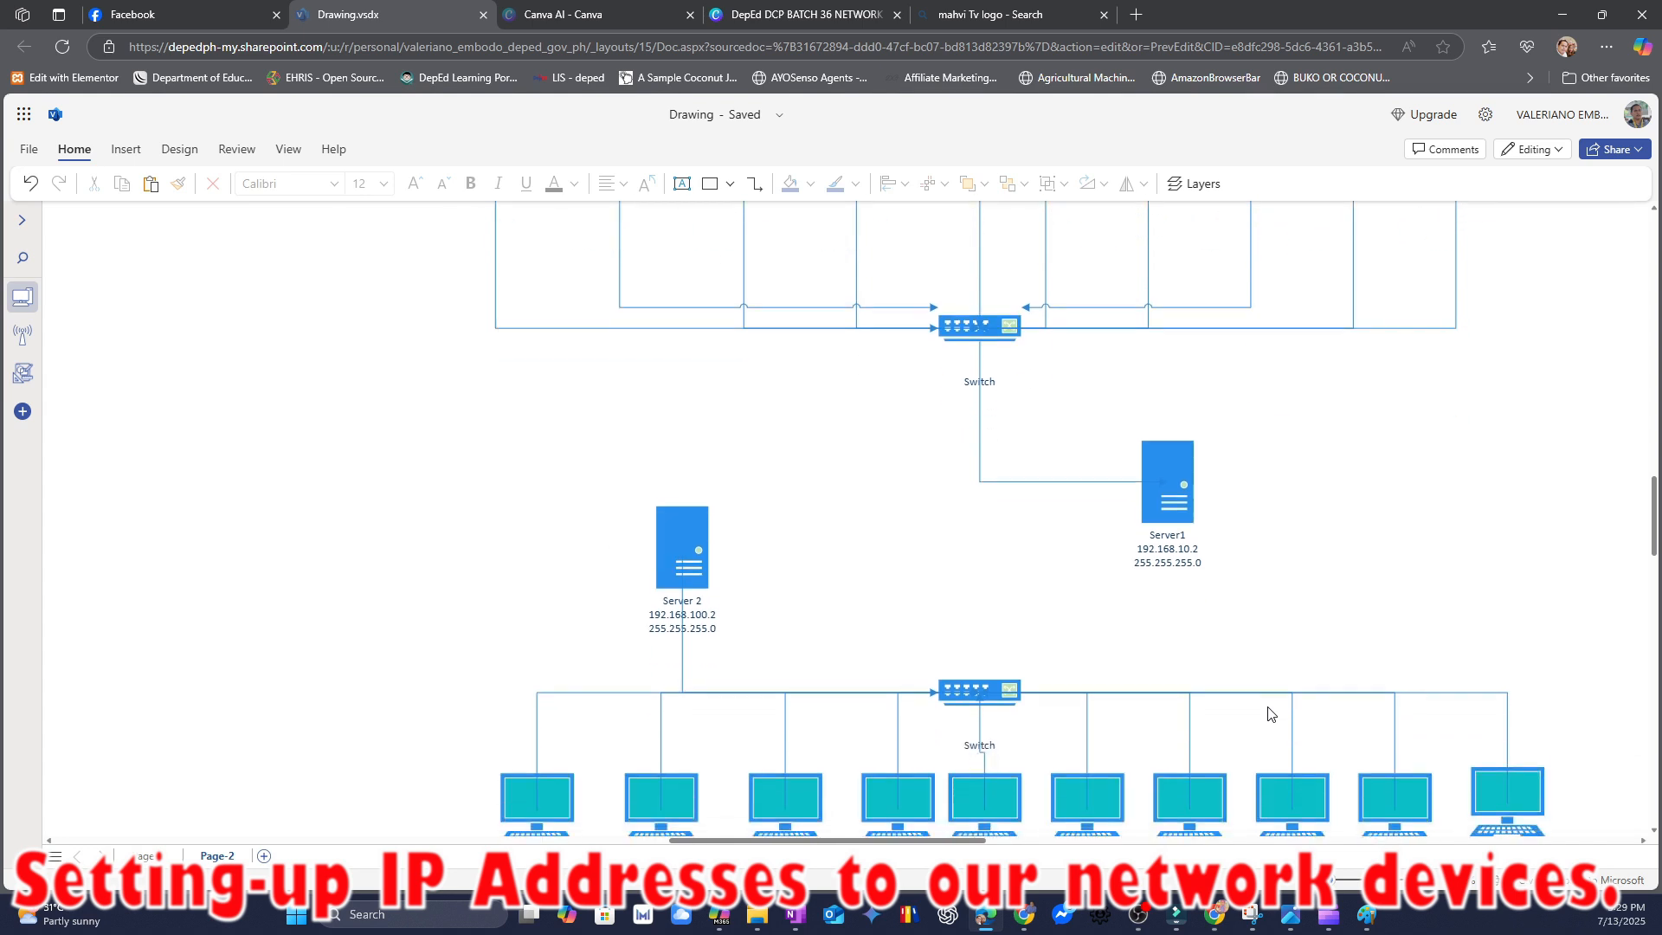
scroll(1269, 715, up, 3)
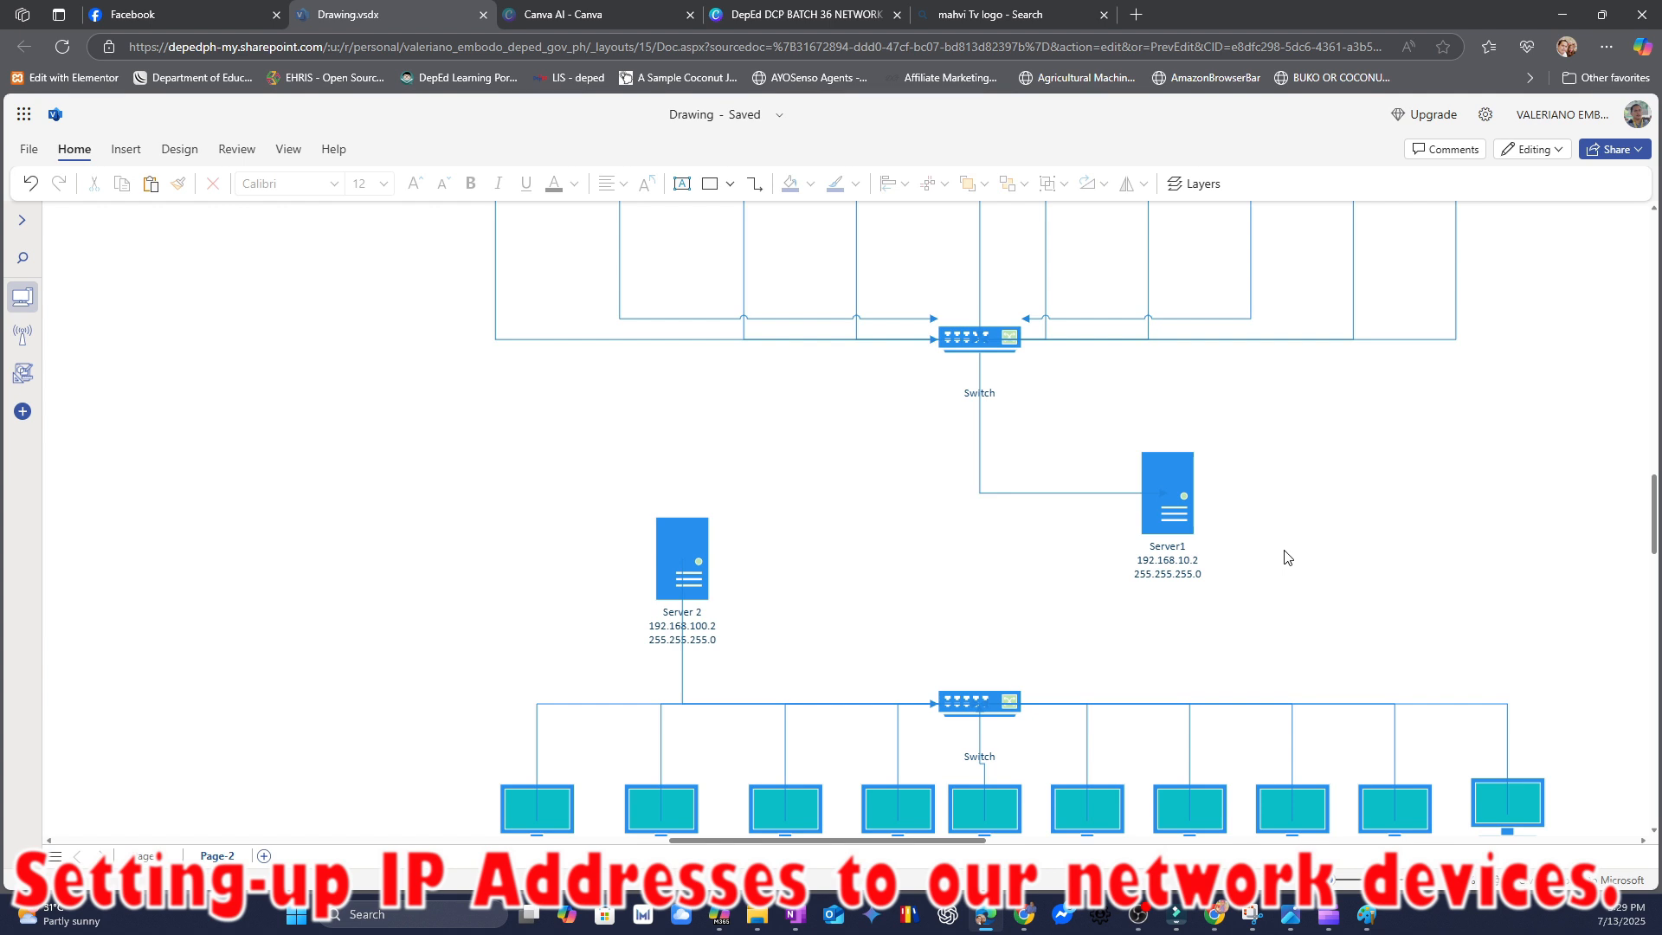
scroll(1361, 594, up, 3)
- Connect the Server1 network's switch to the Server 2 network's switch with a connector
scroll(1359, 618, down, 4)
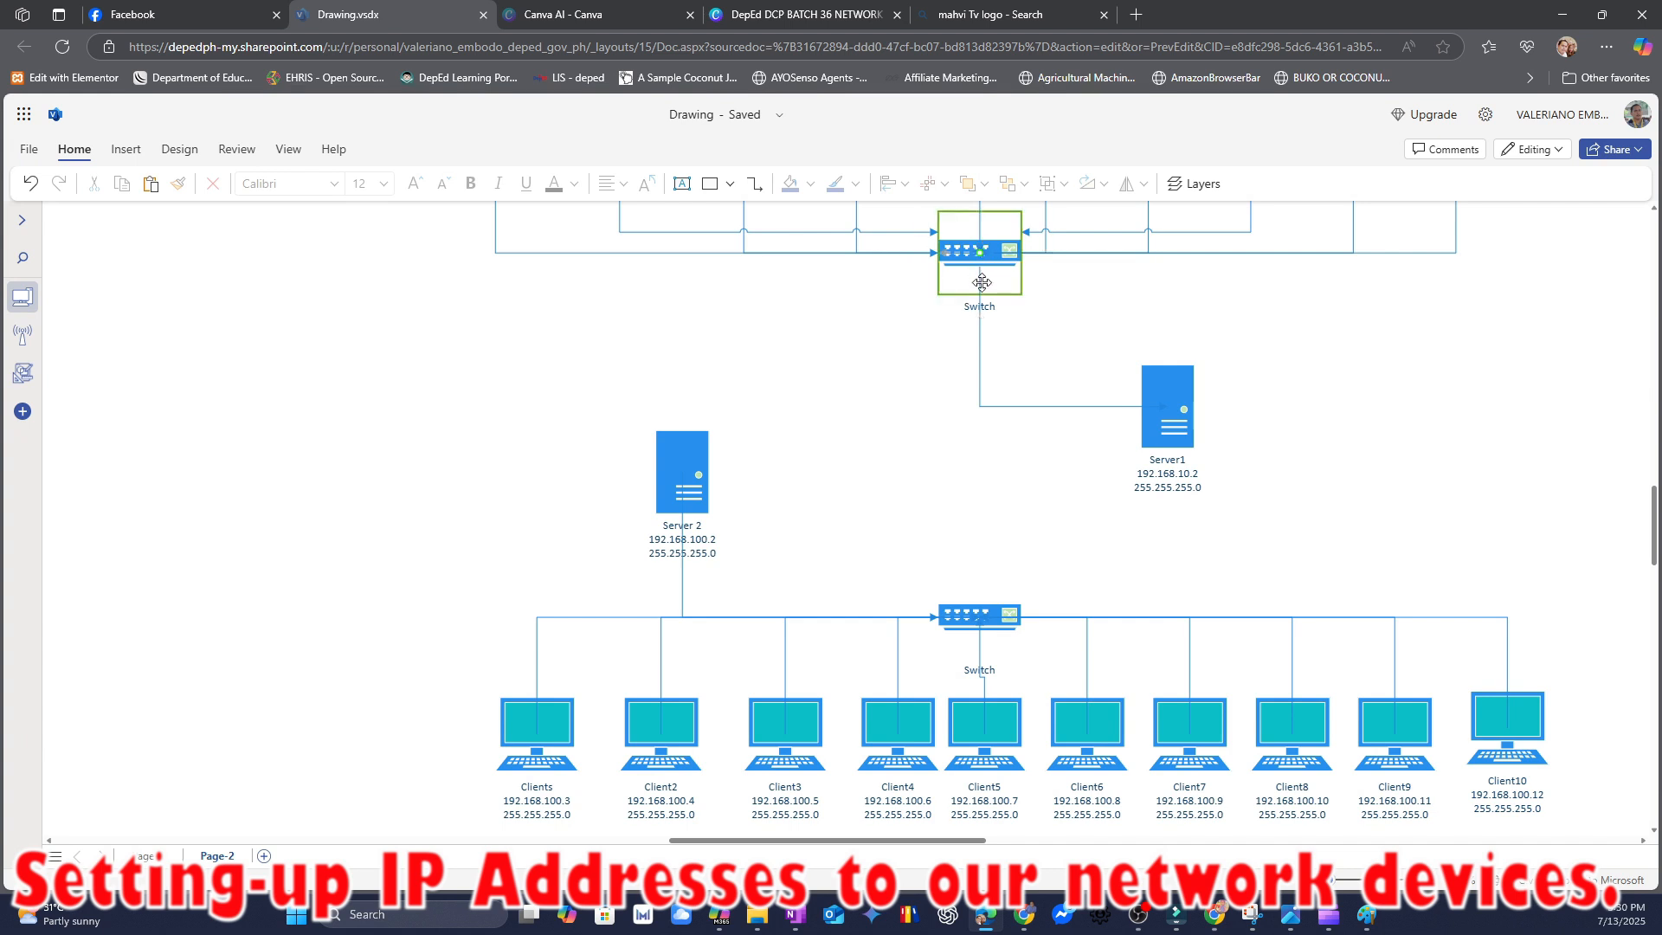
drag(980, 316, 978, 616)
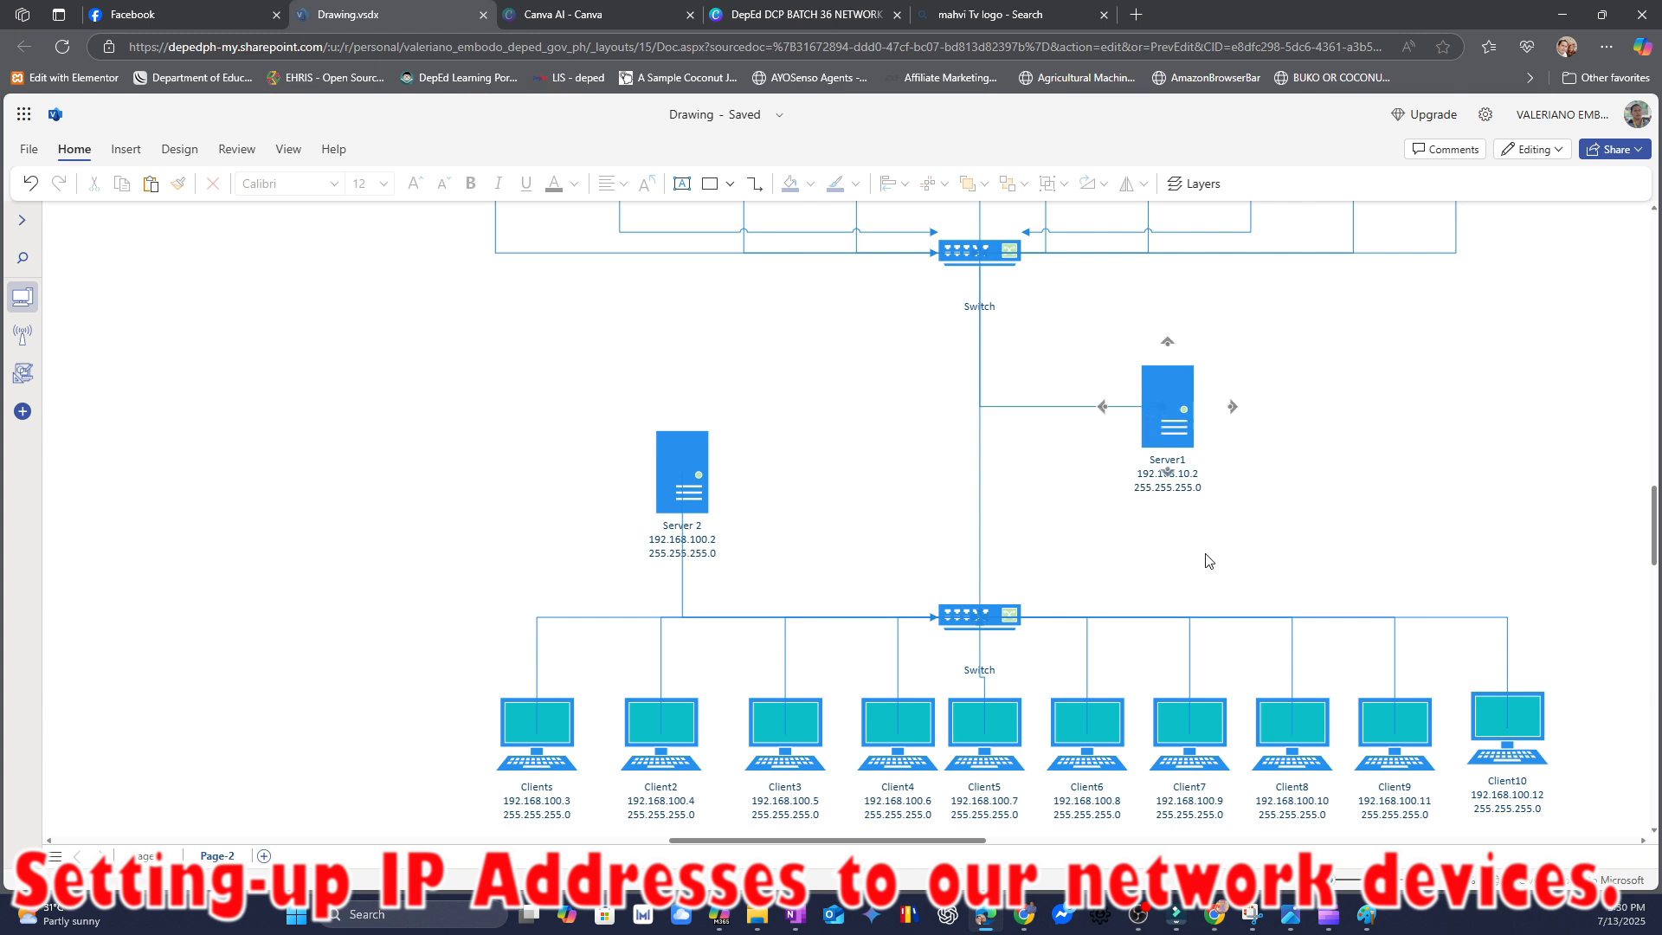
- Examine the whole diagram with both linked networks, their switches, servers and labelled clients in one view
scroll(1212, 564, up, 4)
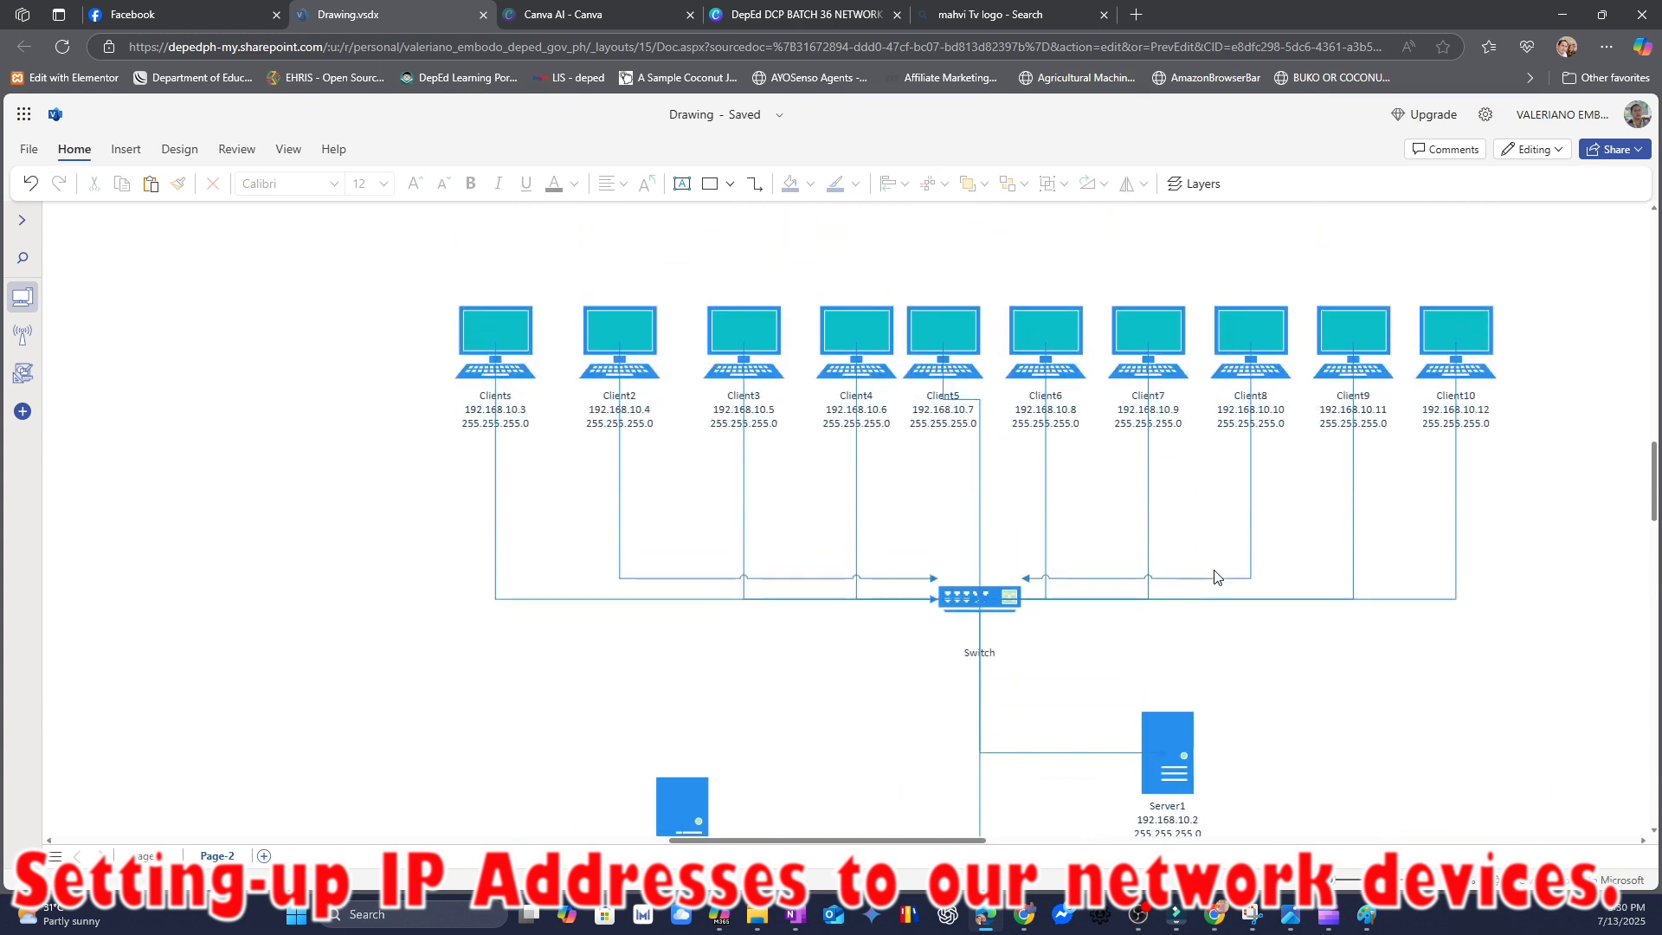
scroll(1213, 575, down, 2)
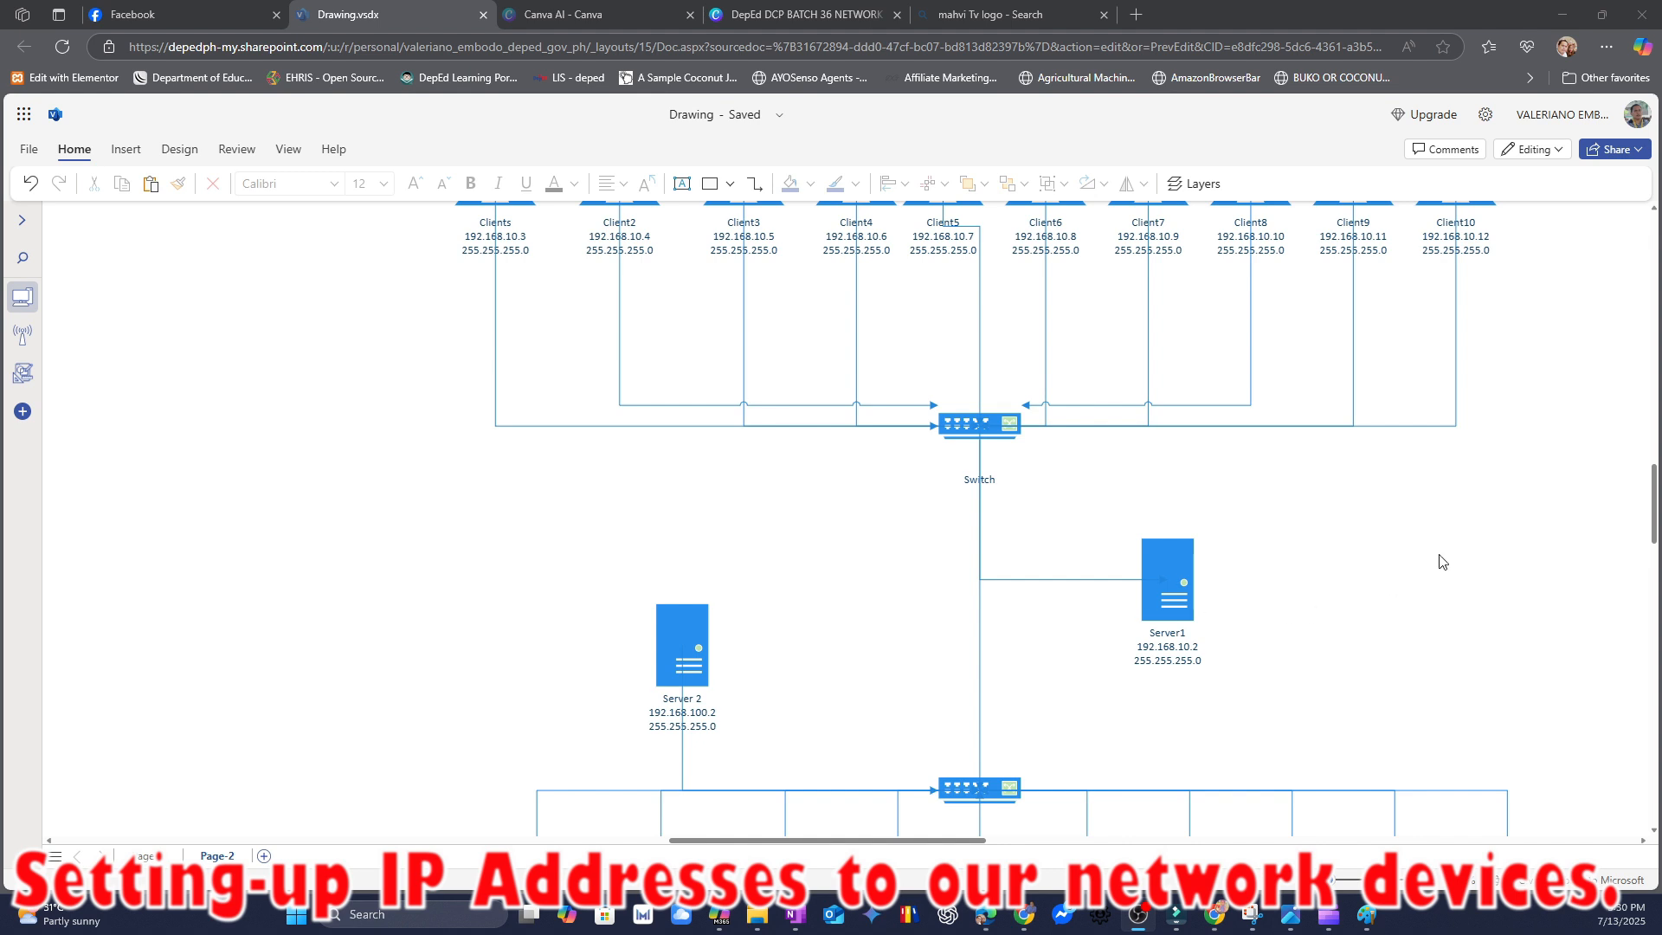
click(1284, 882)
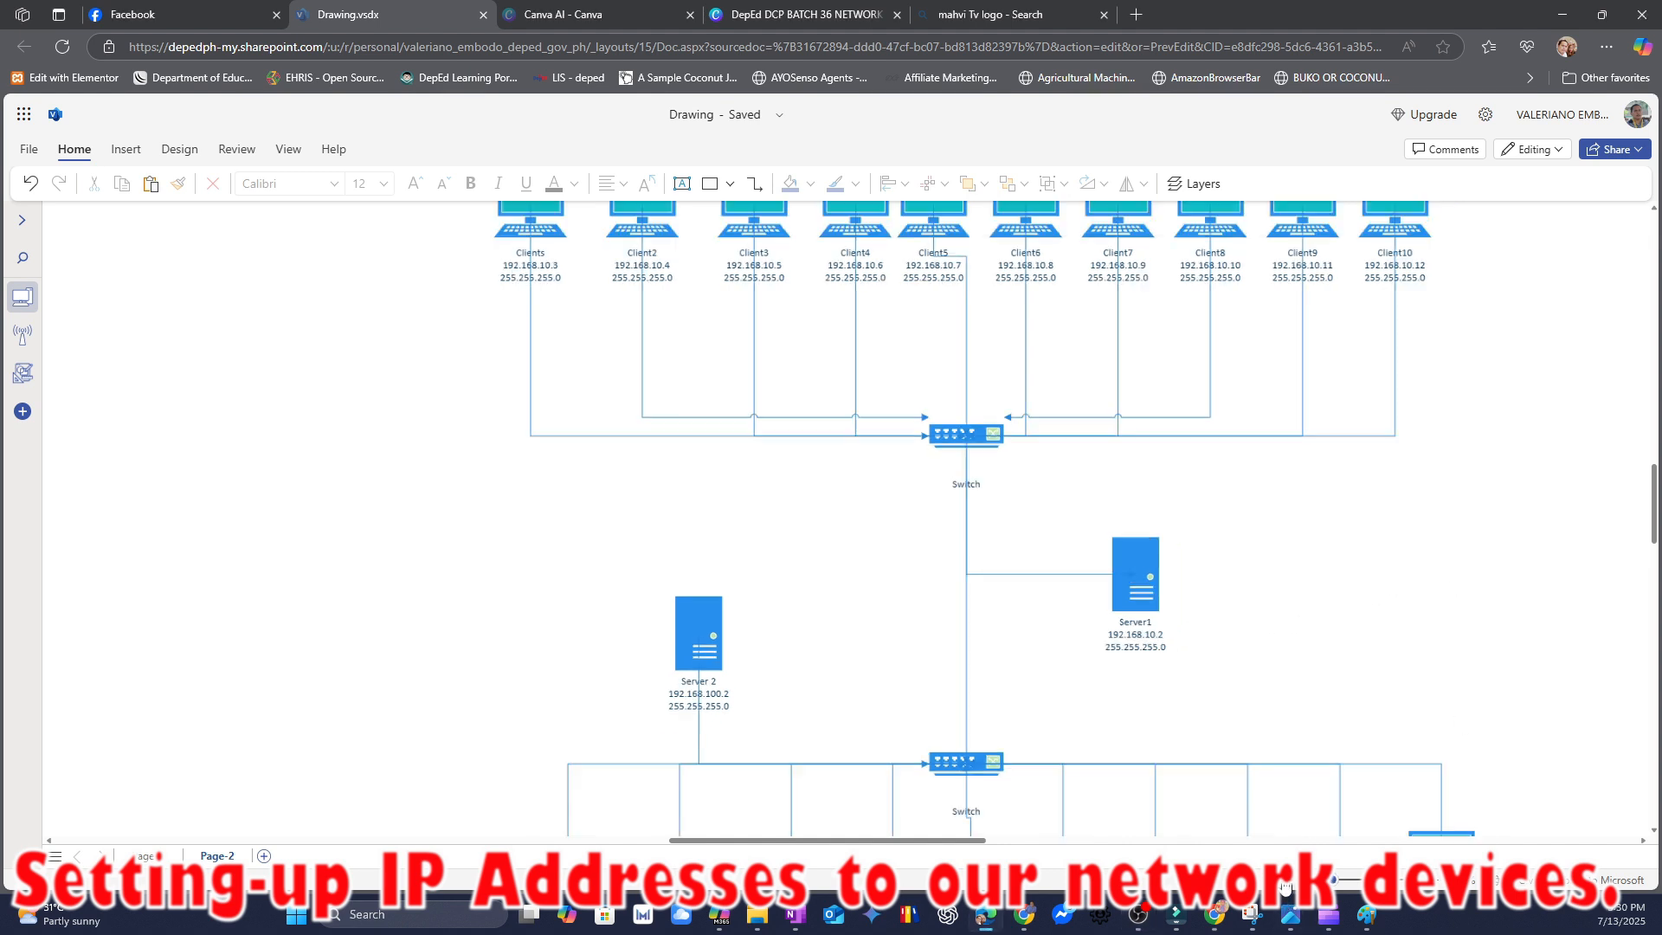
click(1284, 882)
click(1285, 882)
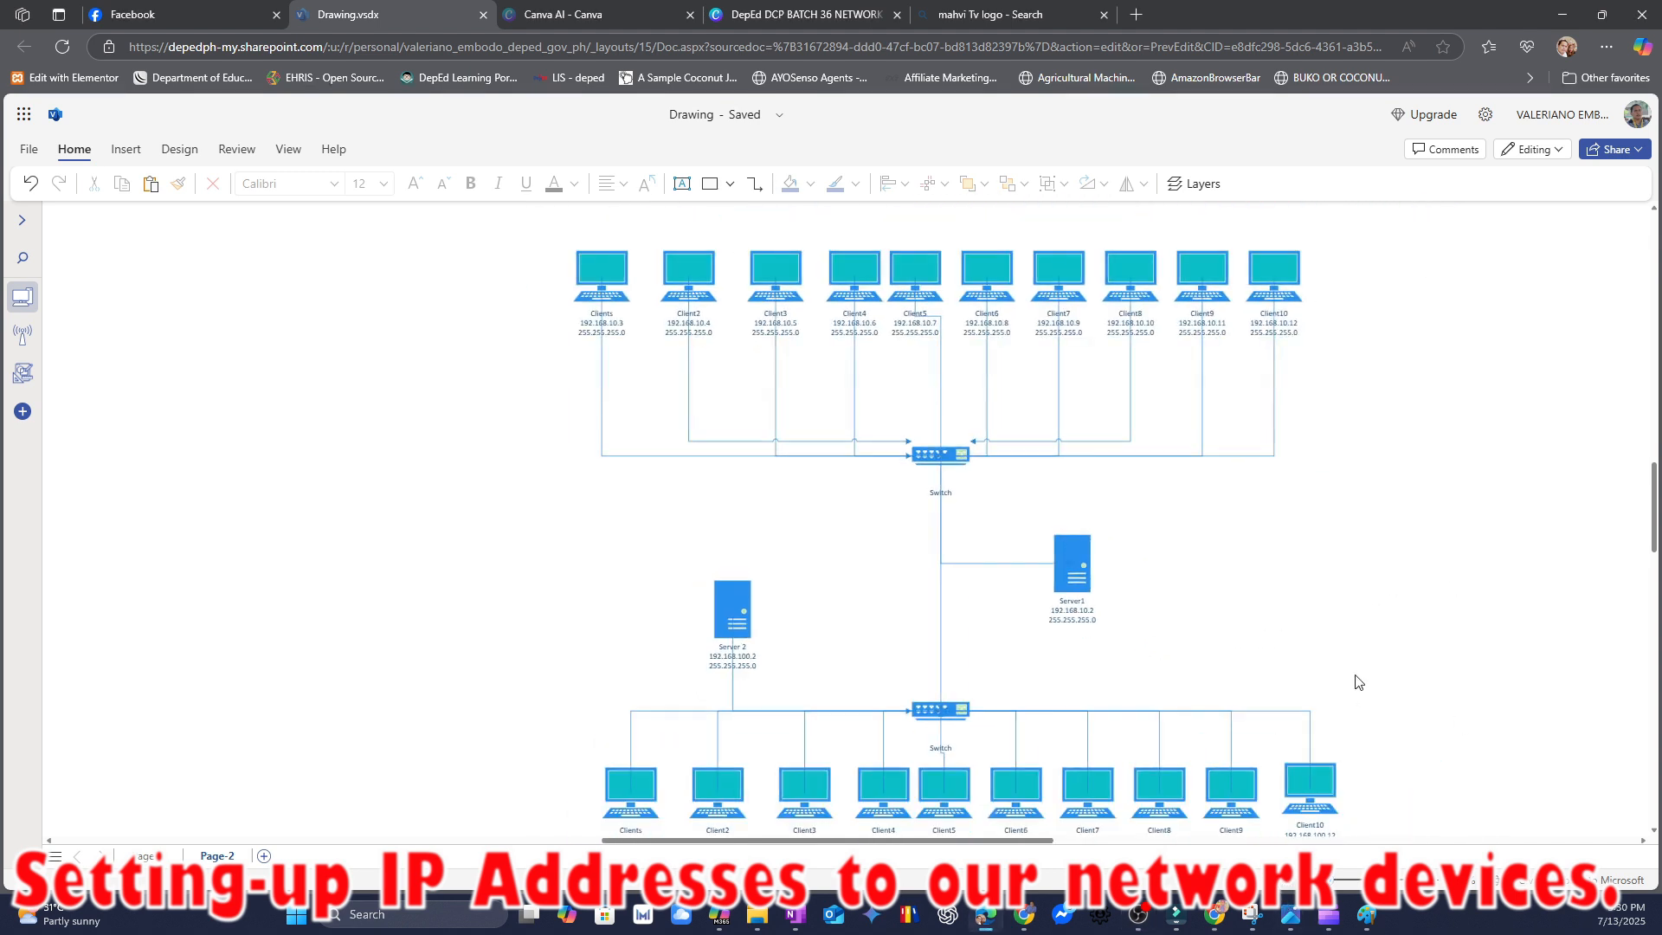
scroll(1366, 616, down, 1)
scroll(1420, 560, up, 1)
drag(1651, 491, 1653, 496)
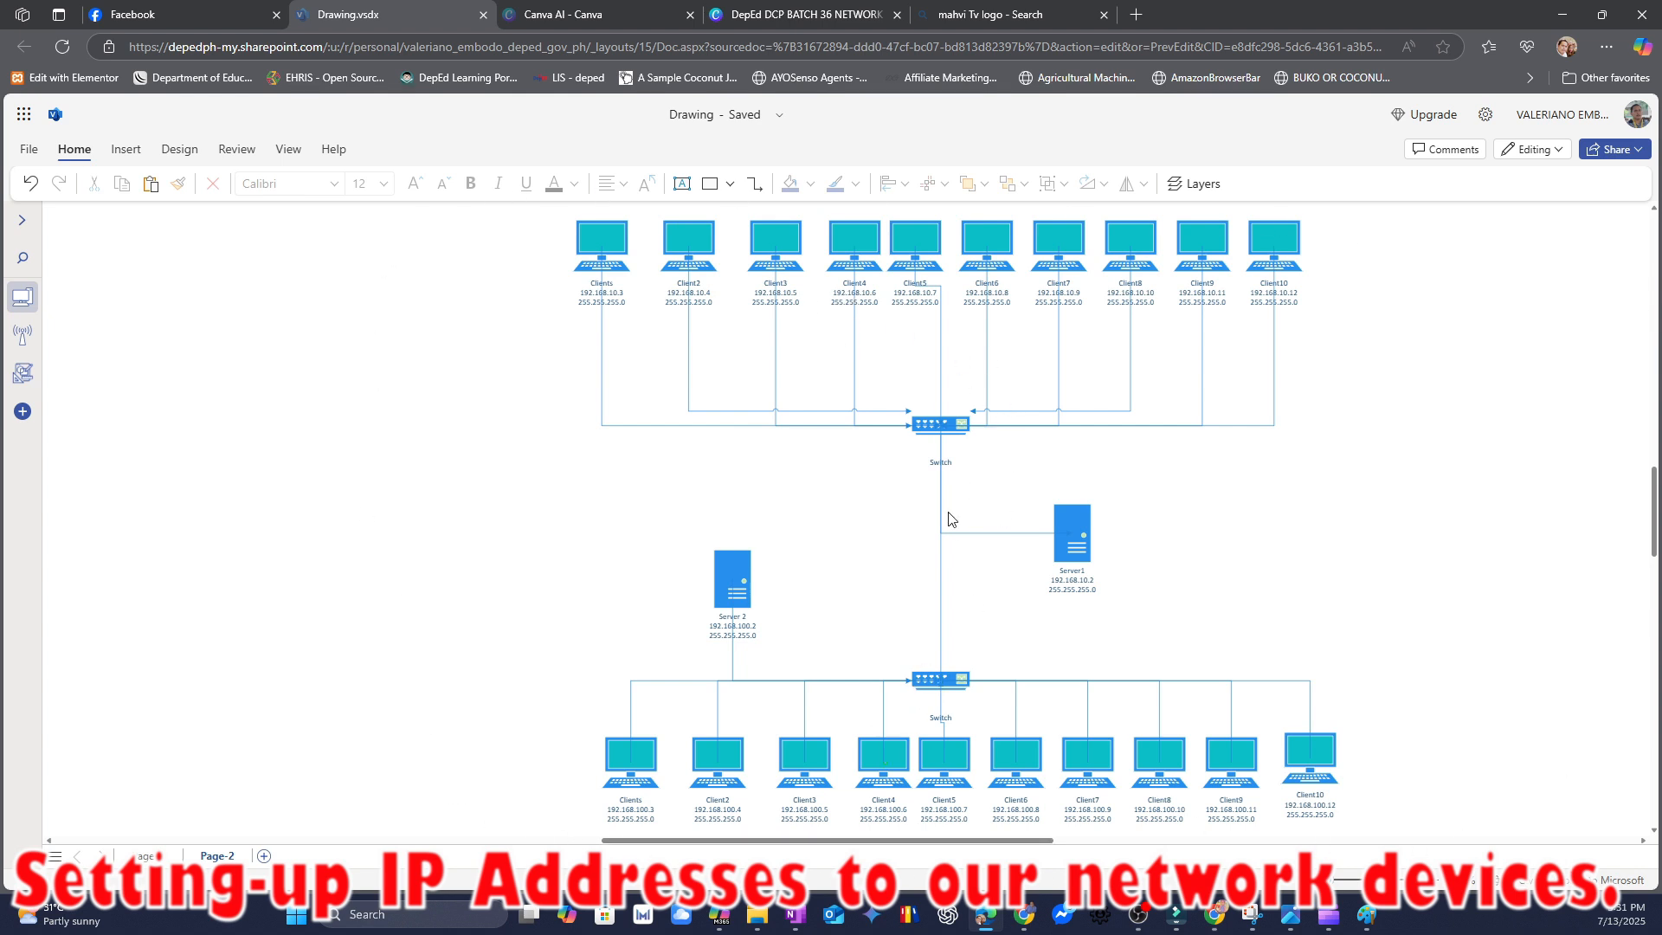
- Delete the connector between the two switches and redraw it from the Server1 network's switch to the Server 2 network's switch
click(940, 555)
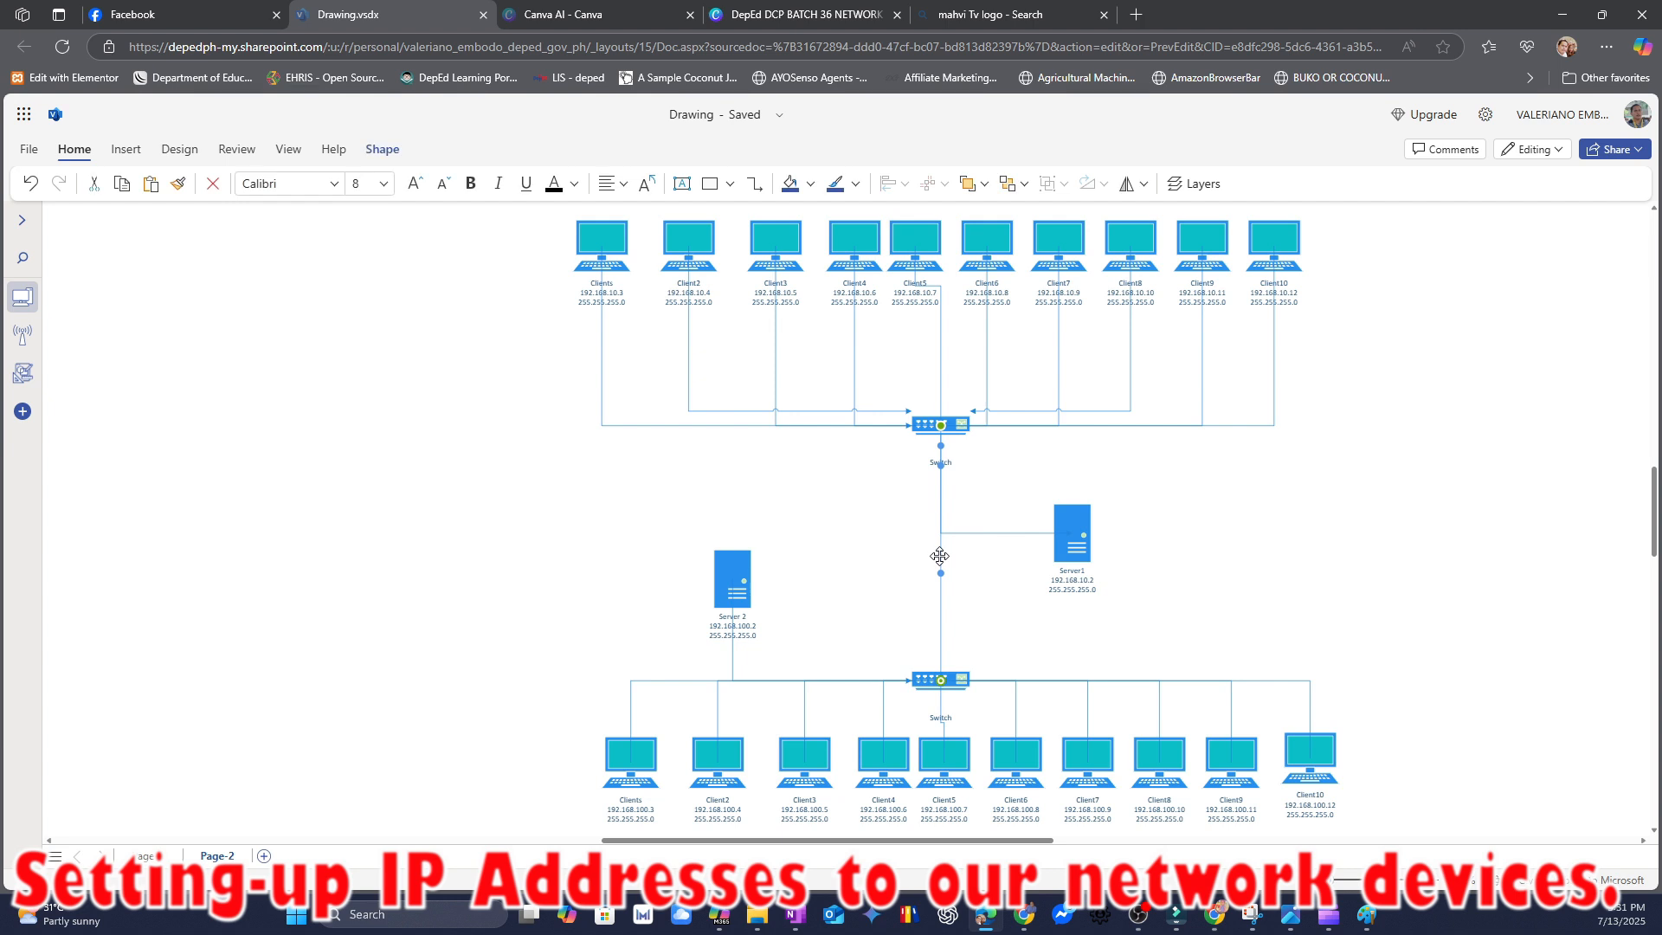
key(Delete)
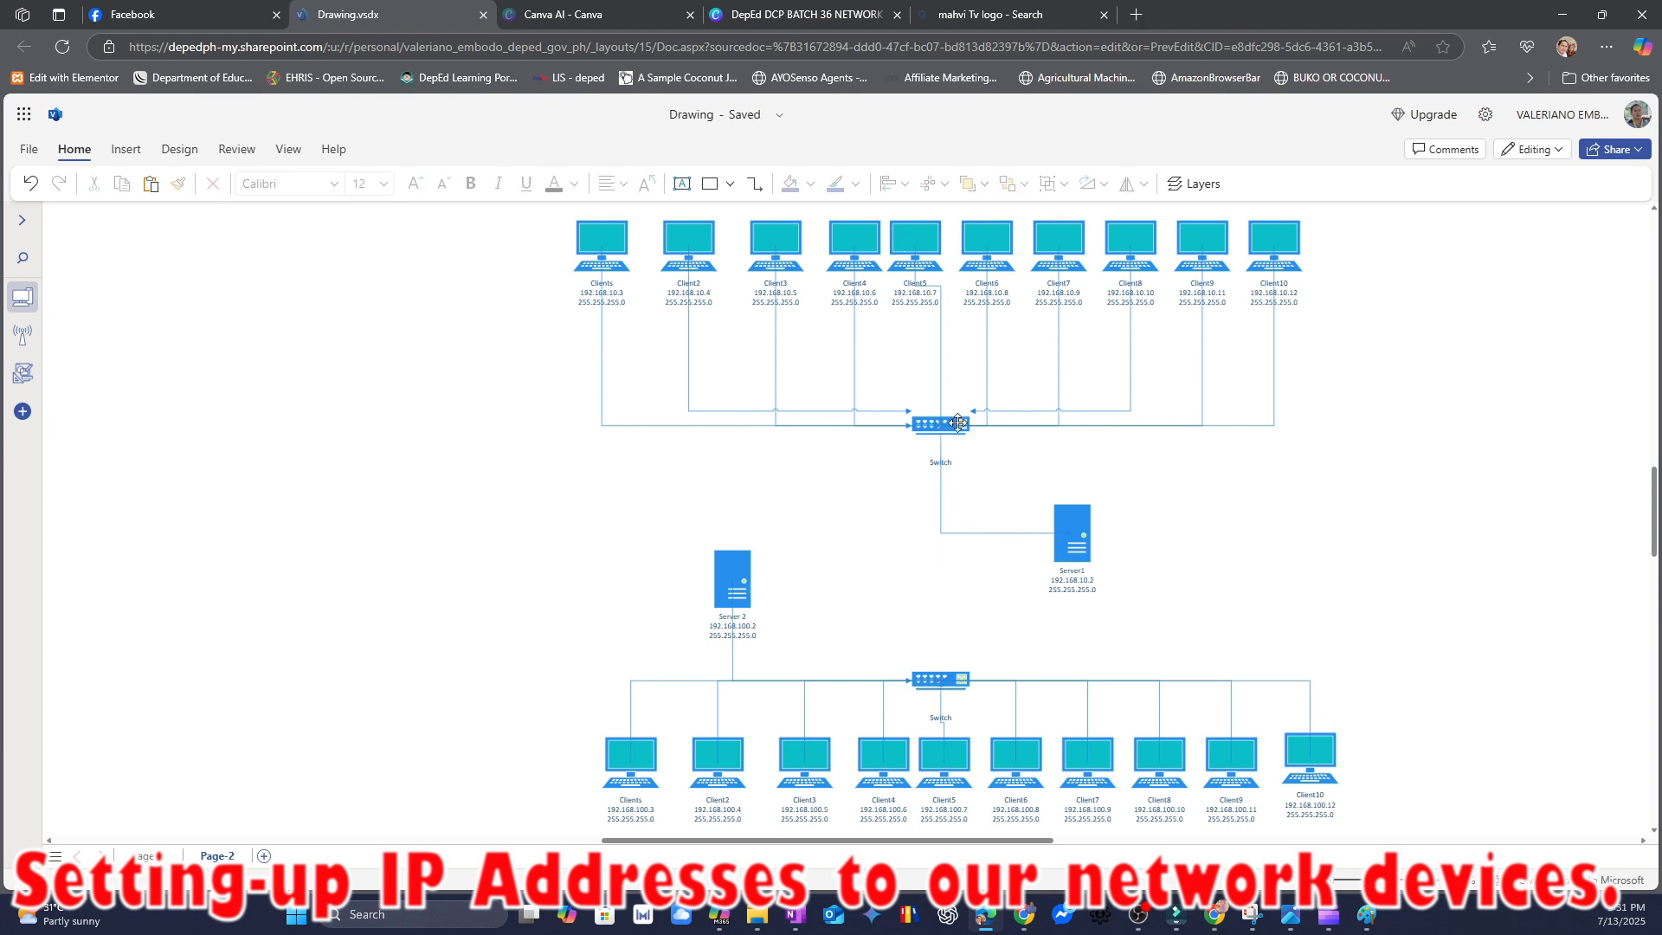
click(943, 423)
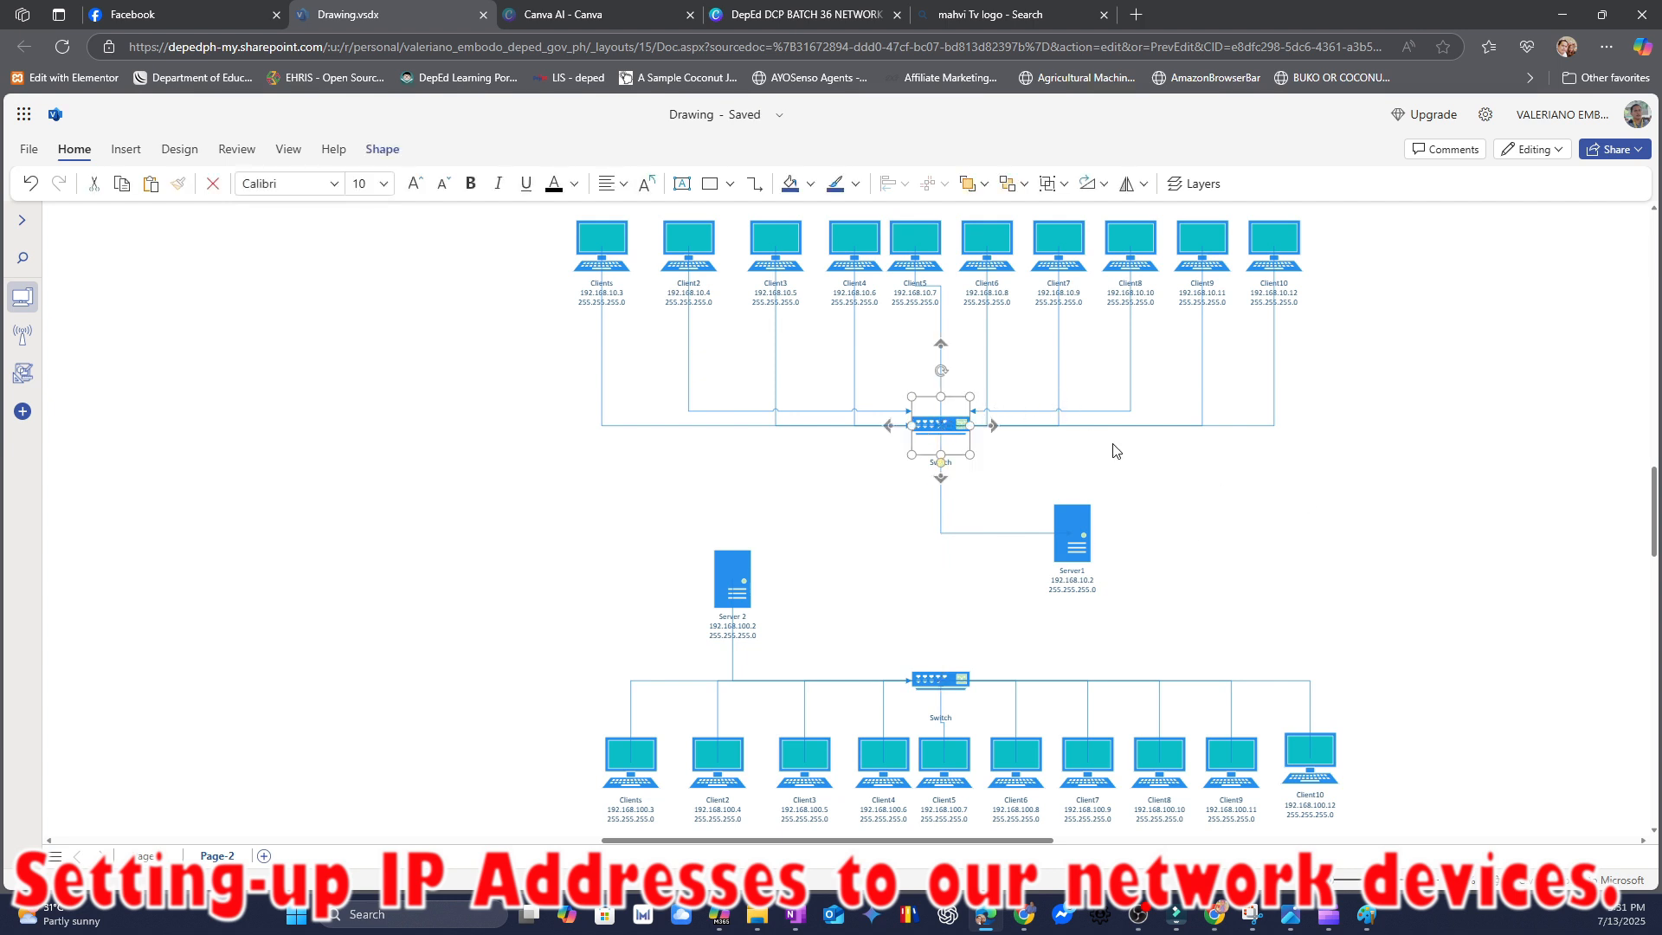
key(Escape)
click(941, 424)
key(Escape)
drag(941, 478, 941, 679)
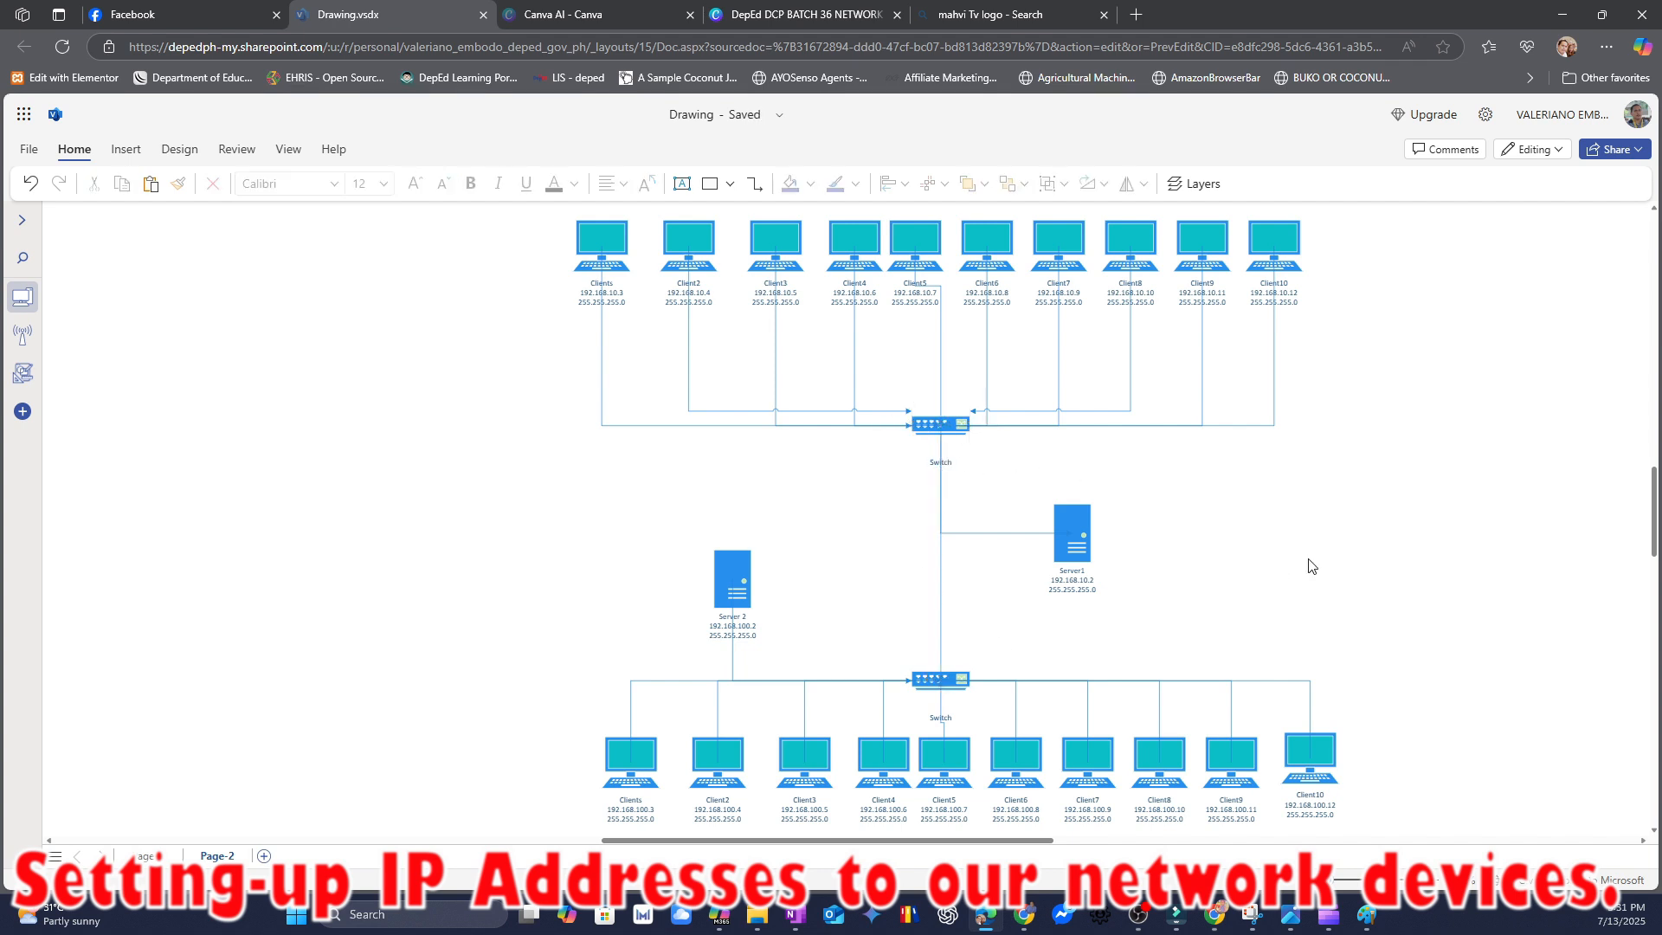